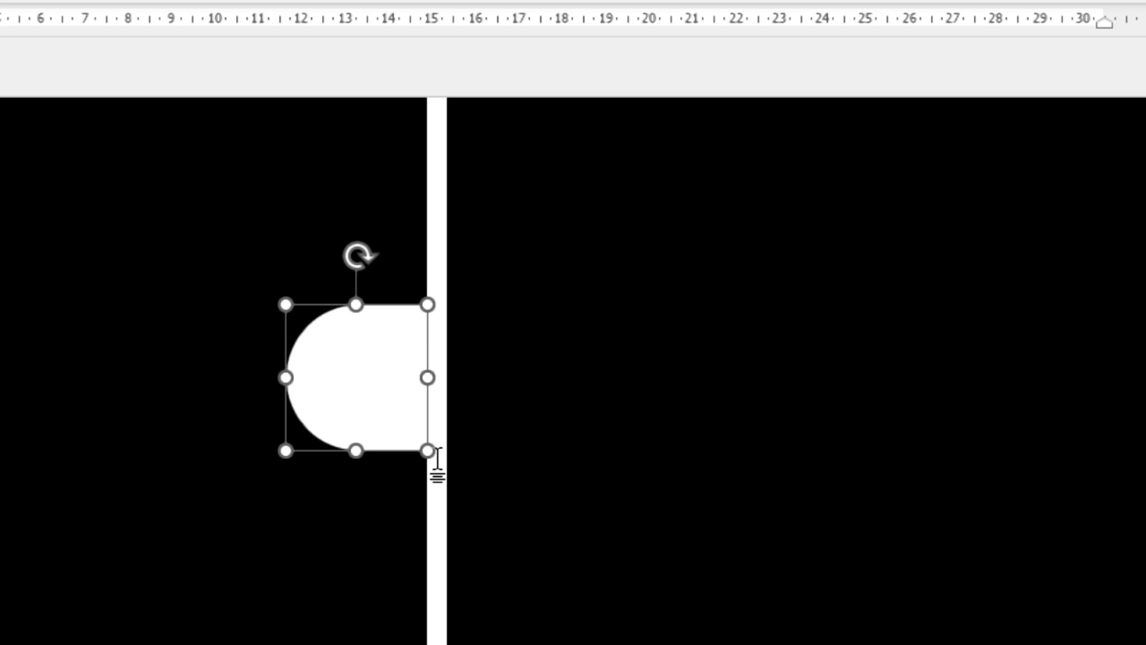
# - Duplicate the white rounded shape onto the outer edge of the black right panel, enlarged to about 5.34 cm by 5.74 cm
pyautogui.click(437, 458)
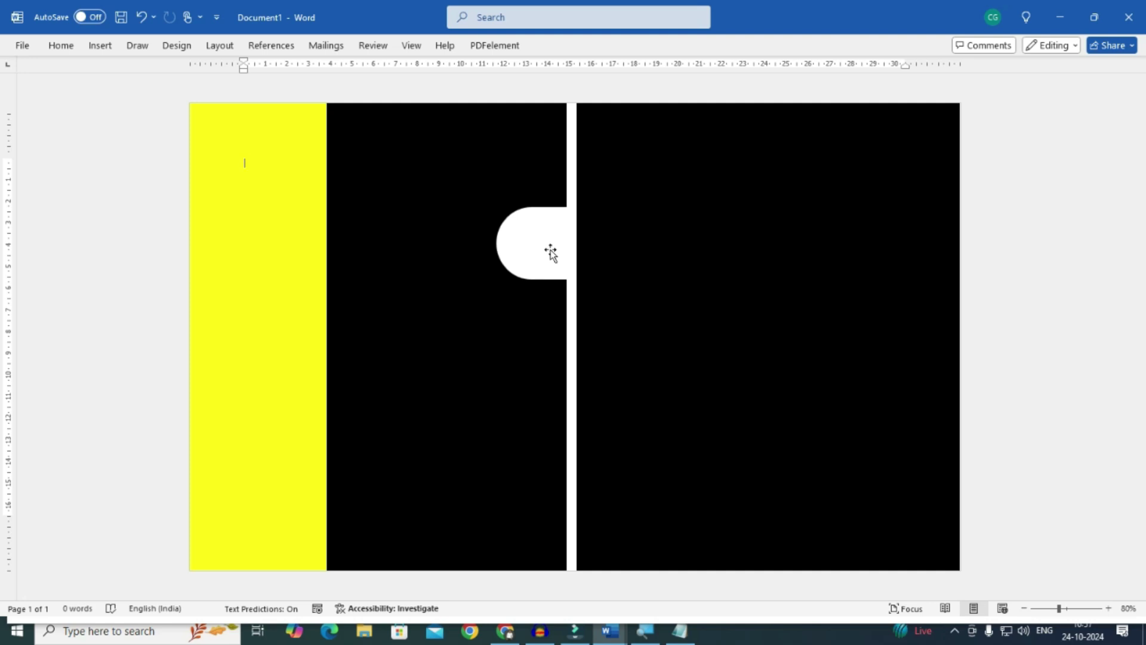
pyautogui.click(550, 252)
pyautogui.moveTo(550, 255); pyautogui.dragTo(834, 292)
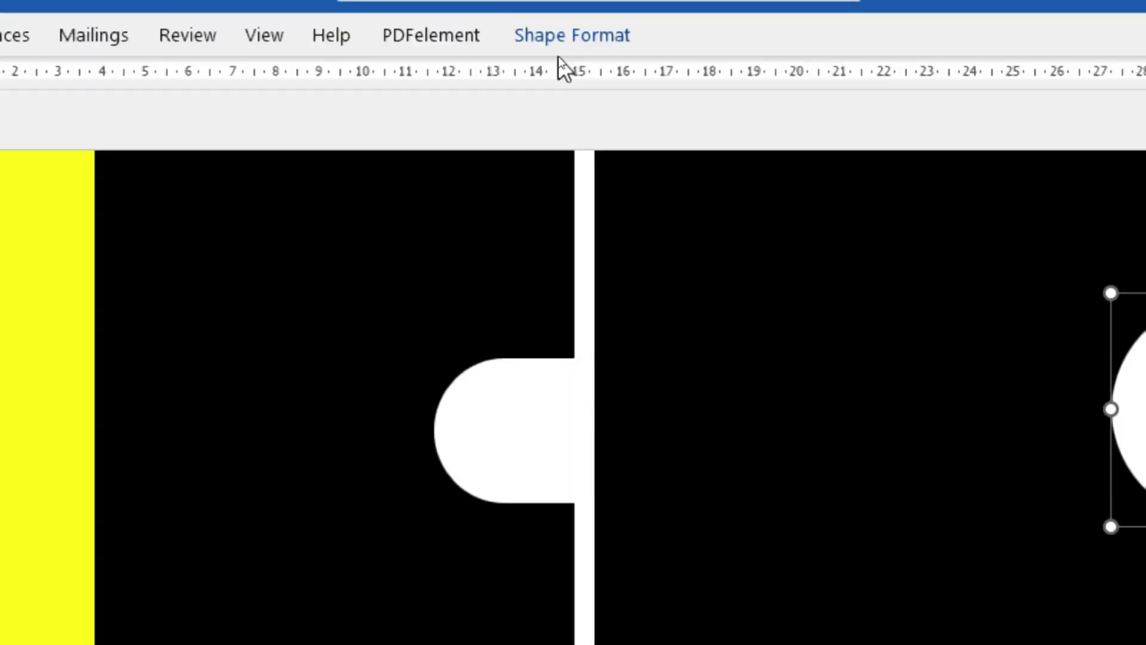
# - Fill the enlarged rounded shape on the right panel with standard yellow
pyautogui.click(560, 51)
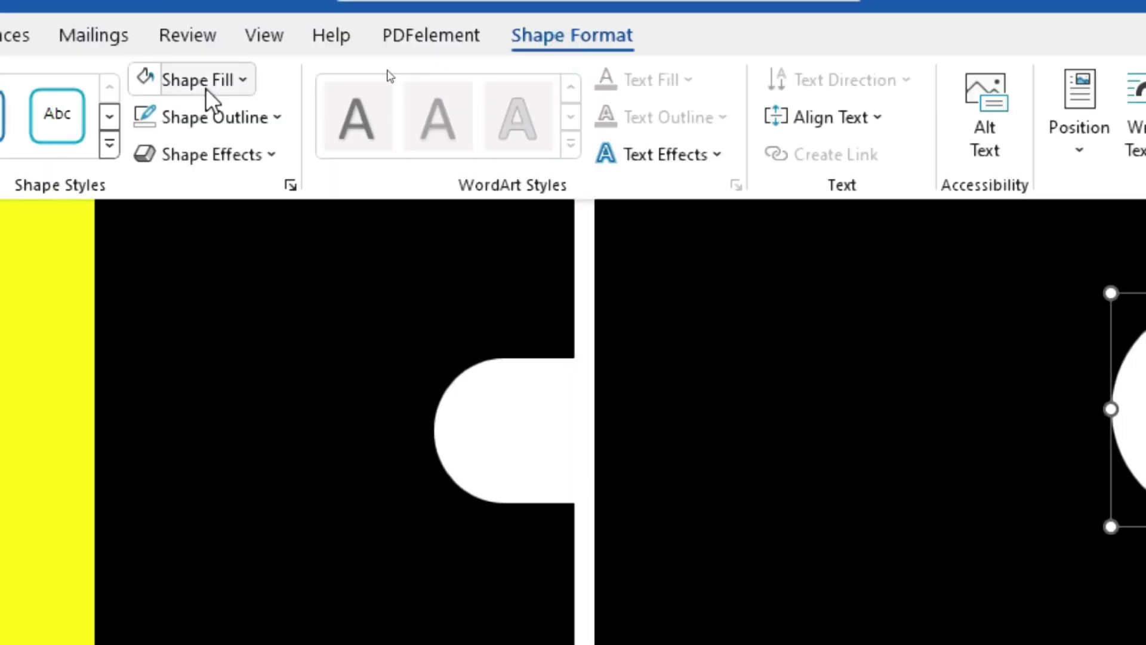
pyautogui.click(216, 83)
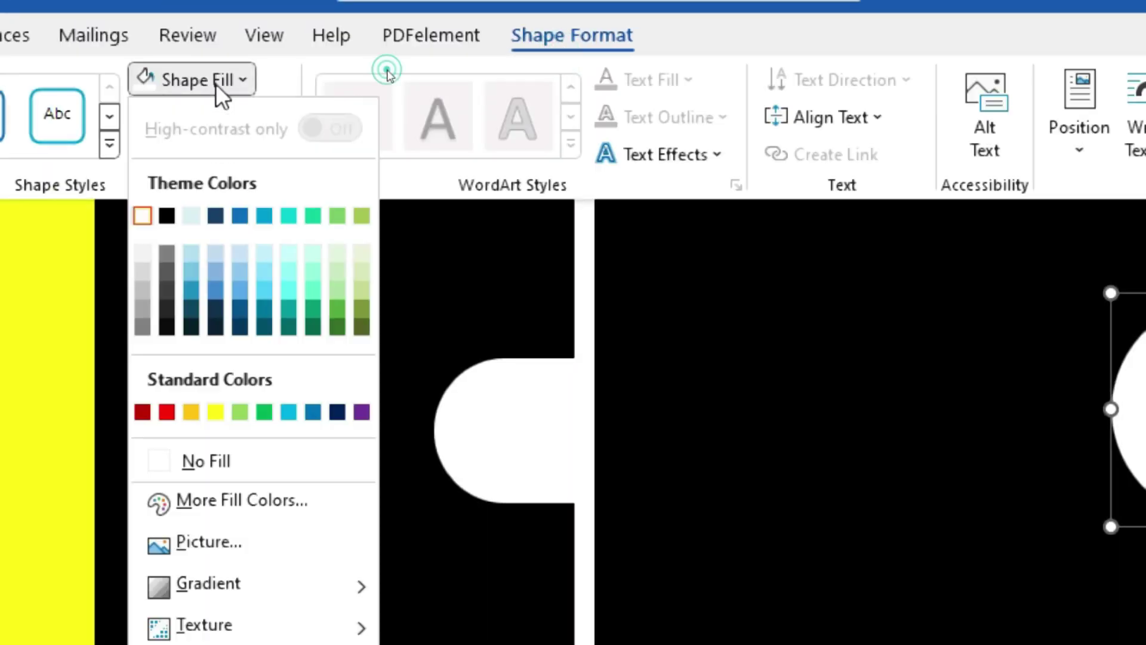
pyautogui.click(215, 413)
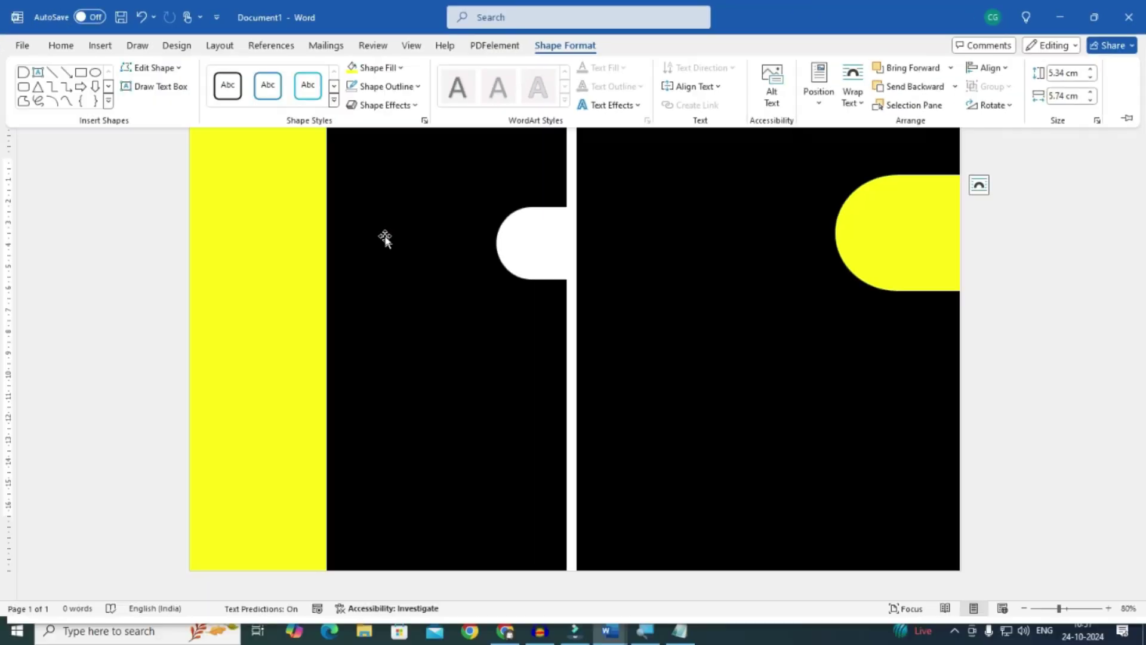
# - Duplicate the yellow shape lower on the panel's outer edge, and place another copy, rotated 180 degrees, against the panel's inner edge
pyautogui.click(830, 238)
pyautogui.moveTo(844, 237); pyautogui.dragTo(711, 341)
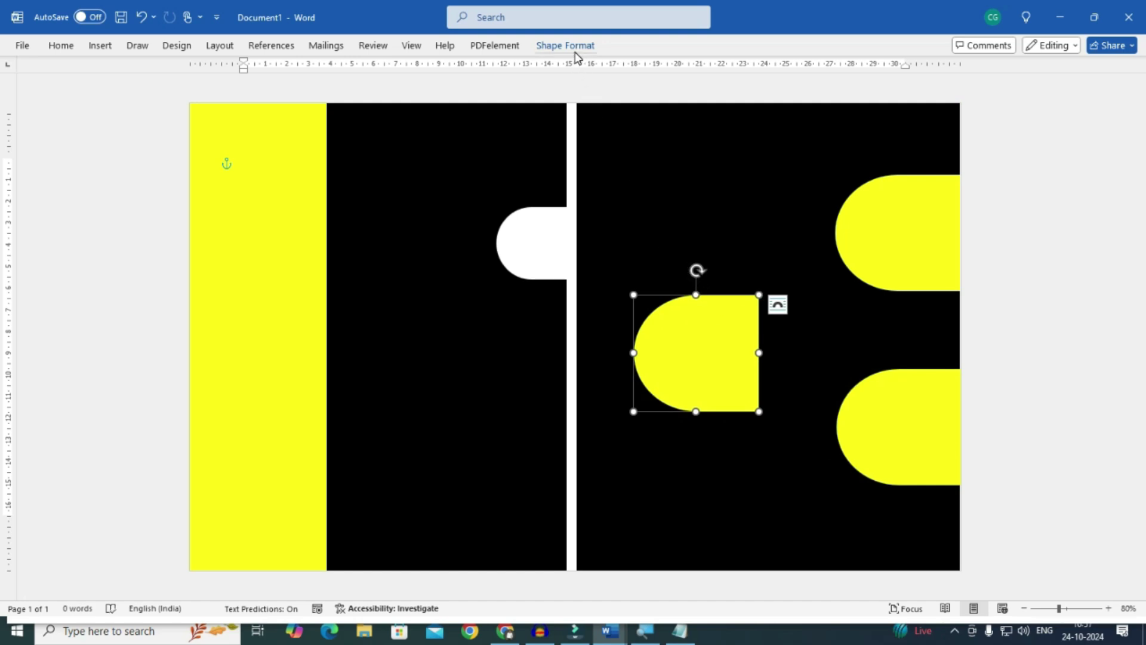
pyautogui.moveTo(696, 270); pyautogui.dragTo(696, 402)
pyautogui.moveTo(695, 348); pyautogui.dragTo(655, 336)
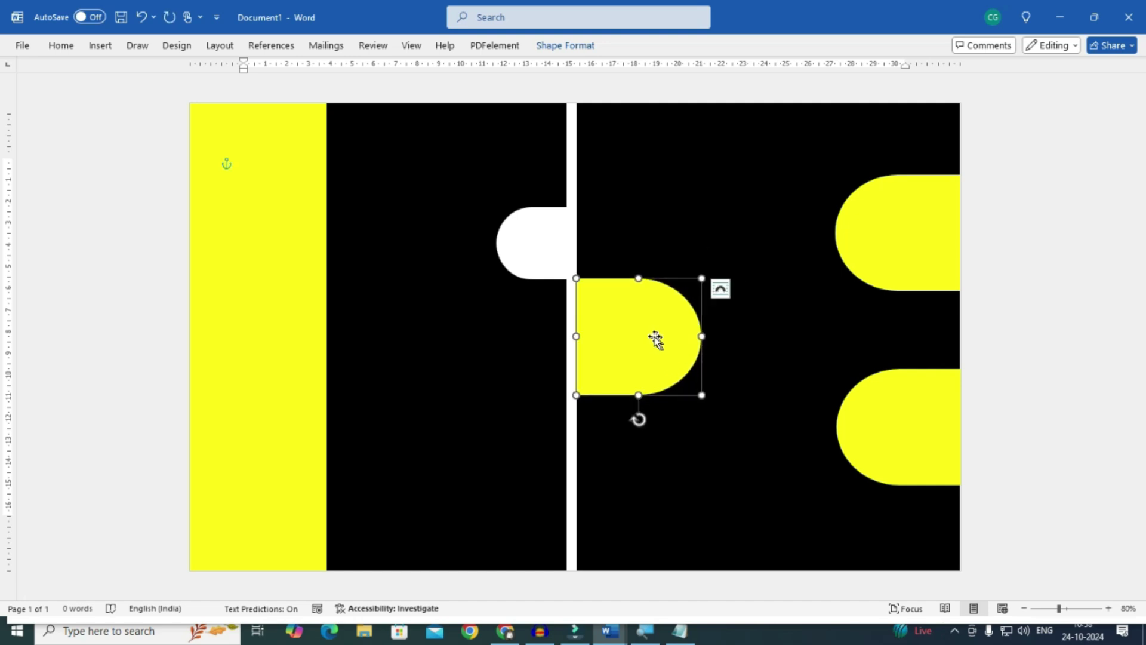
# - Move the rotated yellow shape slightly higher and align it flush with the inner edge of the black right panel
pyautogui.click(571, 50)
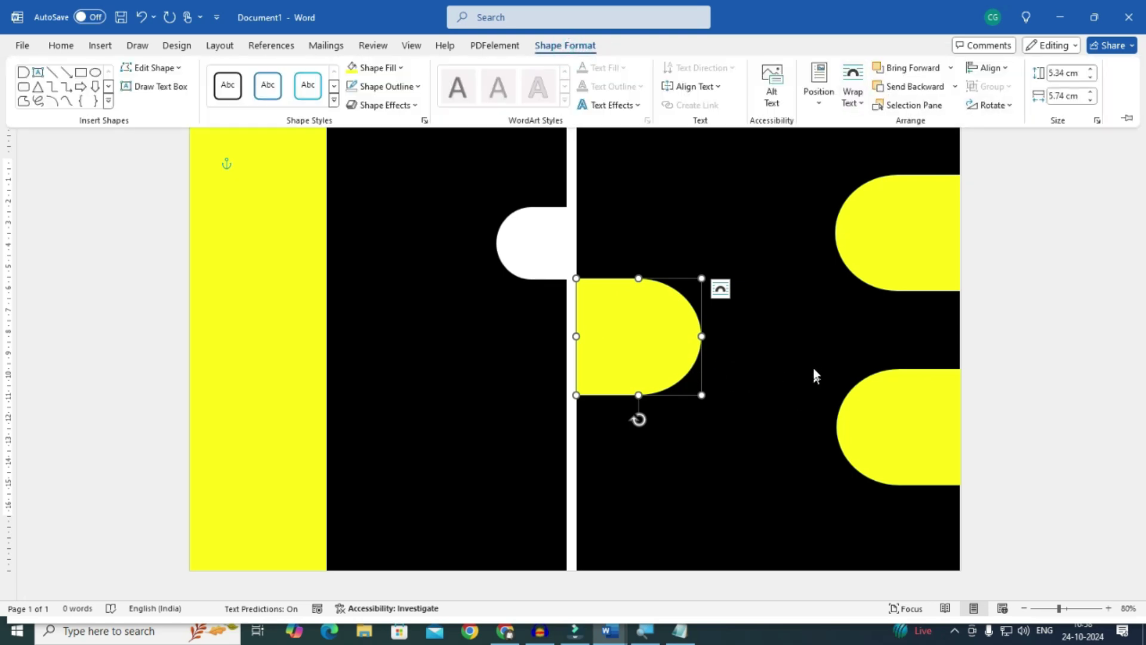
pyautogui.click(750, 349)
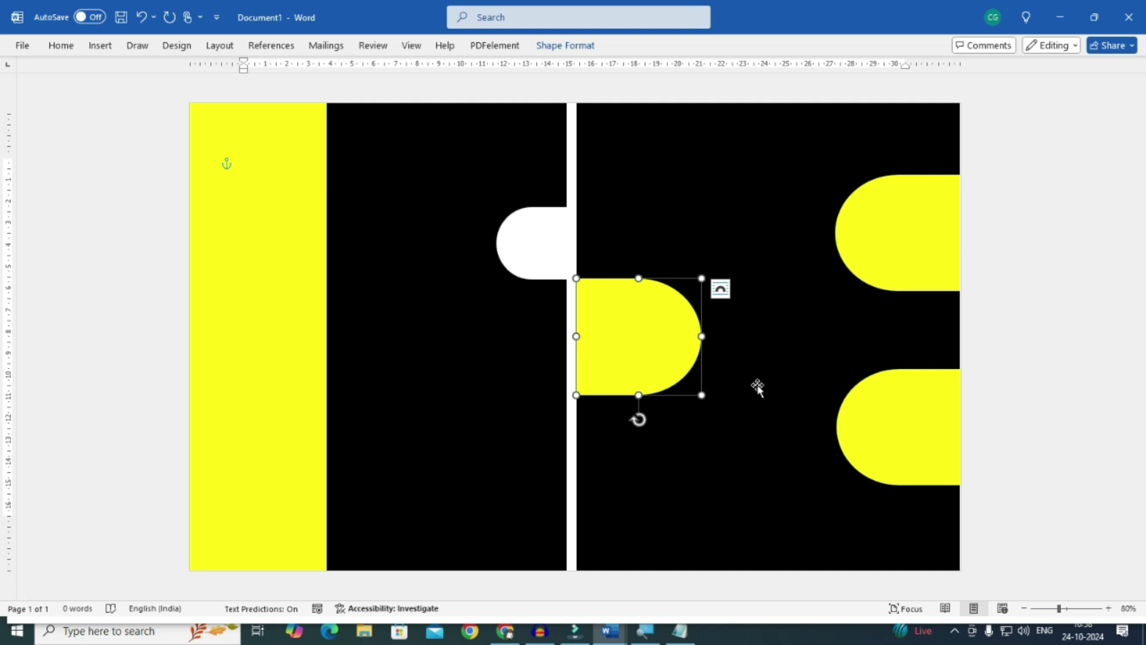
pyautogui.moveTo(625, 352); pyautogui.dragTo(627, 338)
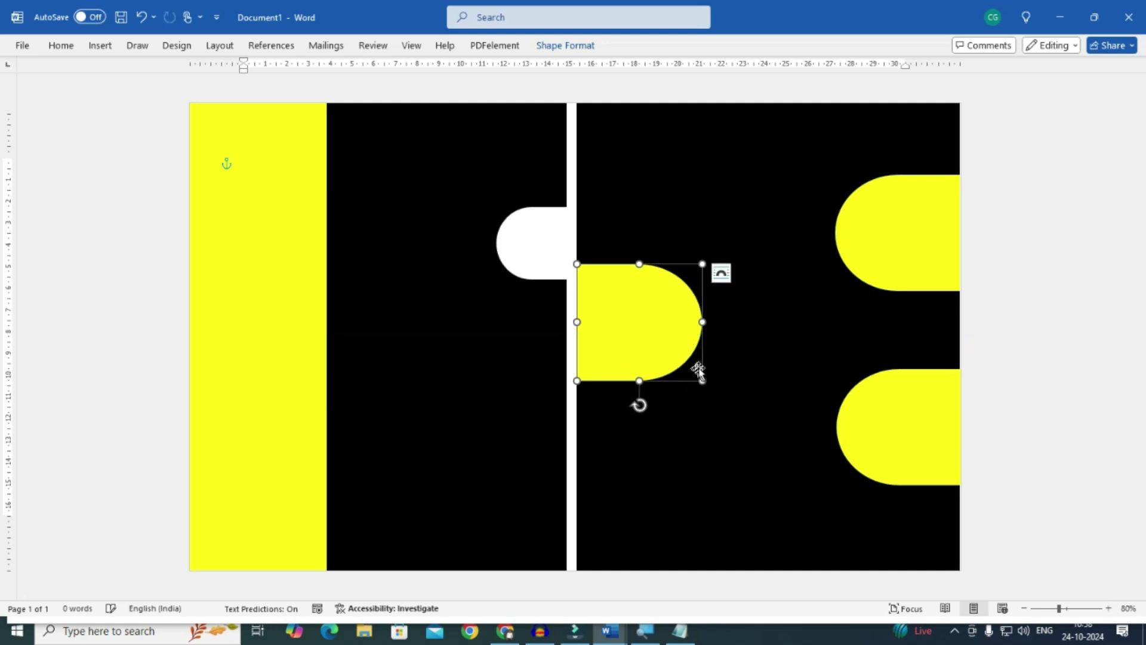
pyautogui.click(748, 416)
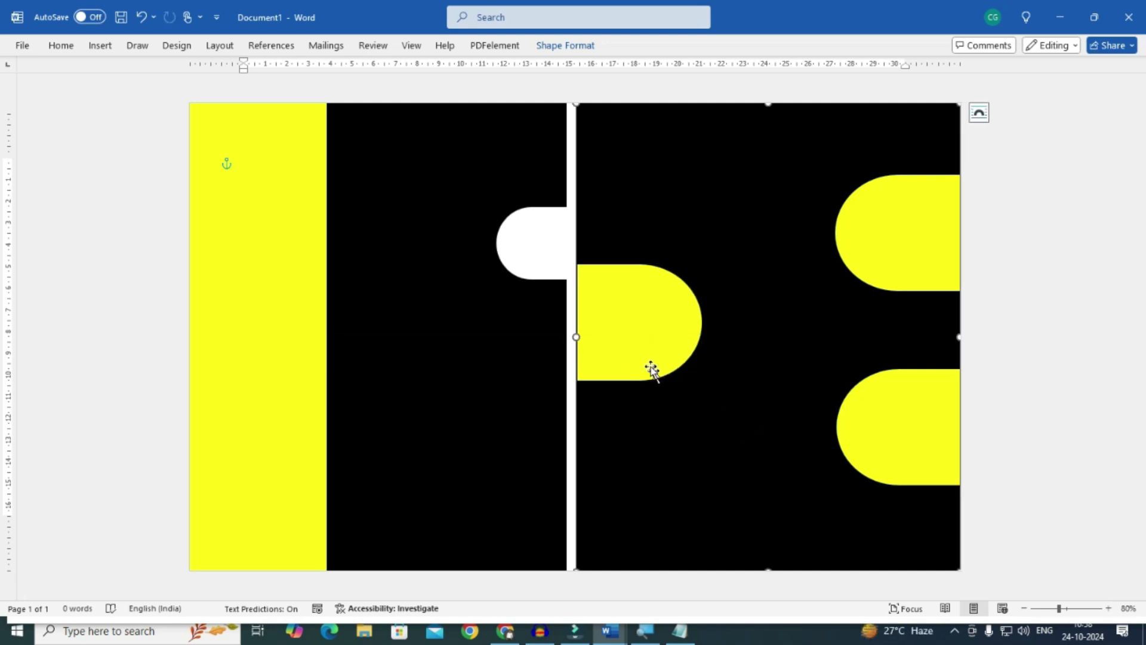
pyautogui.click(626, 343)
pyautogui.hotkey('ctrl', 'z')
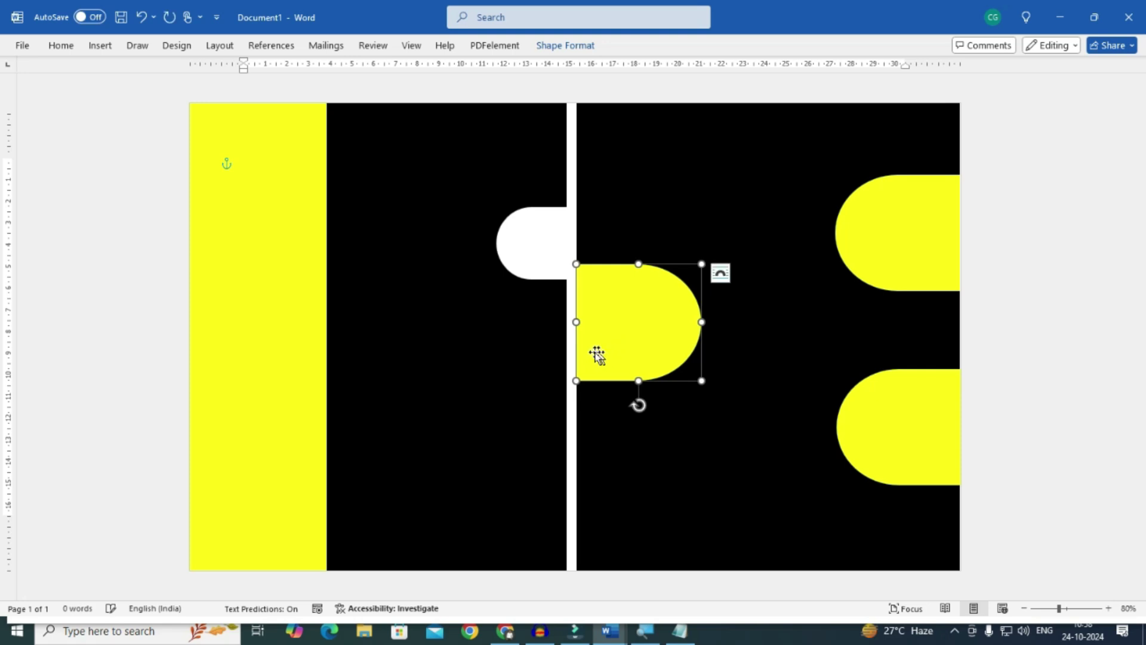
pyautogui.click(572, 333)
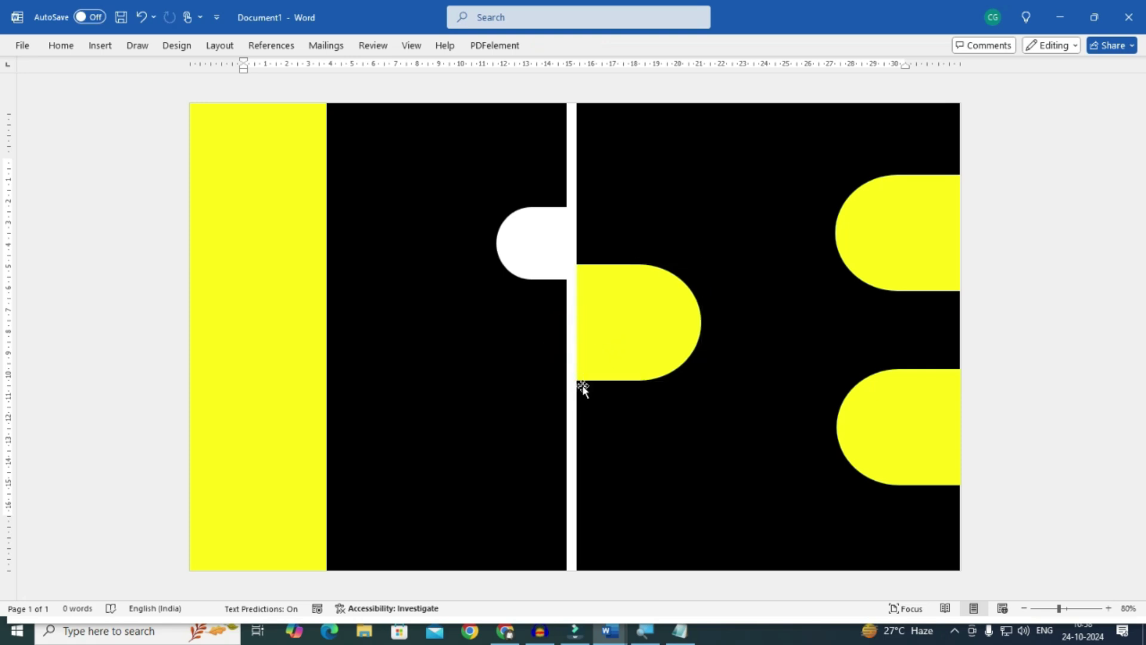
# - Switch to Chrome, search Google for "food images" and show the image results
pyautogui.click(505, 631)
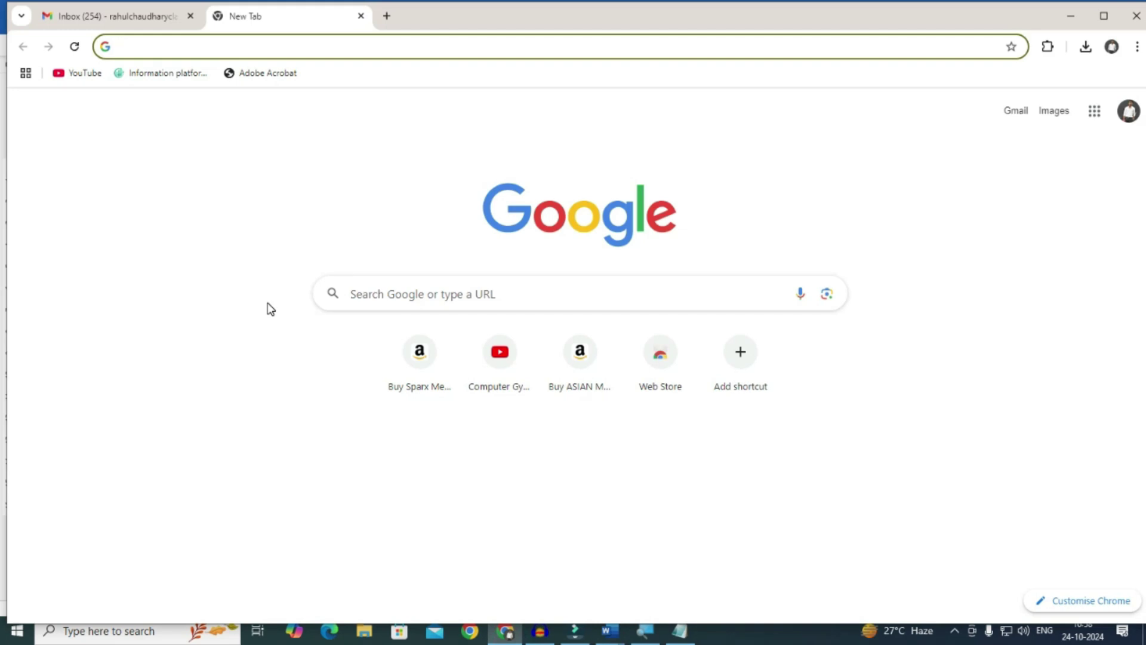
pyautogui.write('food ima')
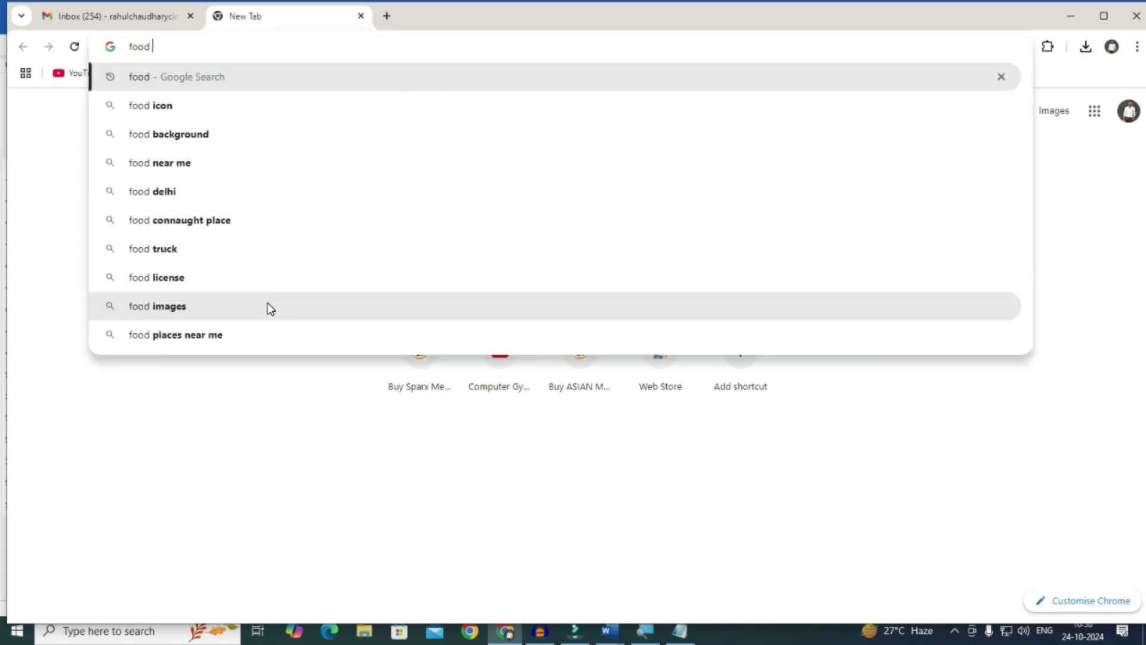
pyautogui.press('Return')
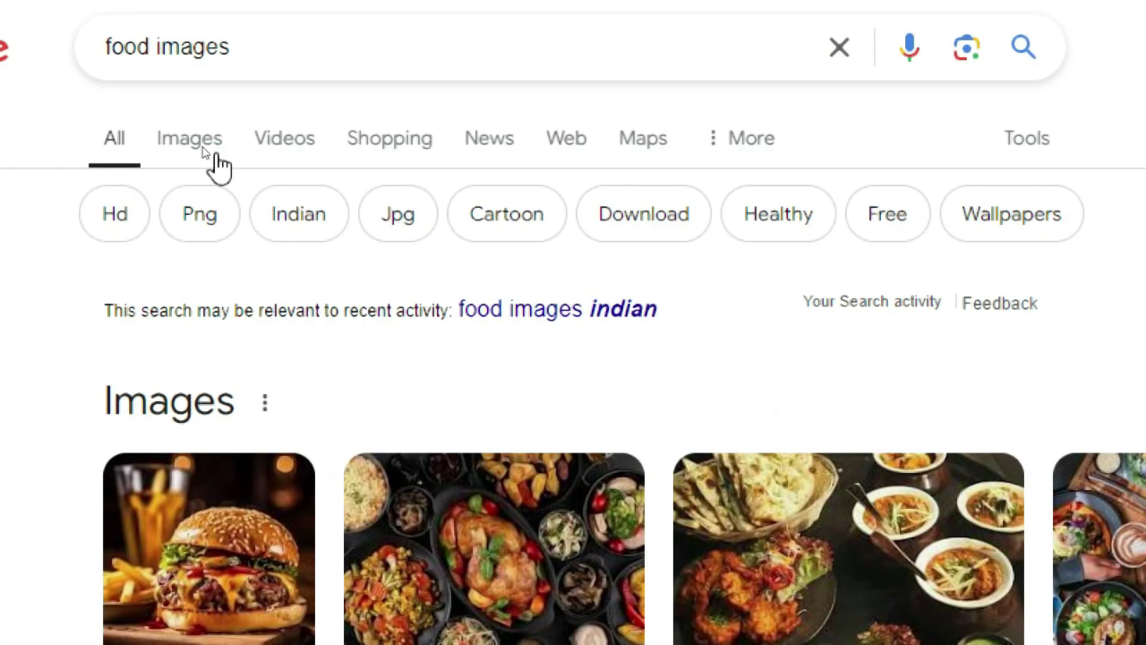
pyautogui.click(216, 156)
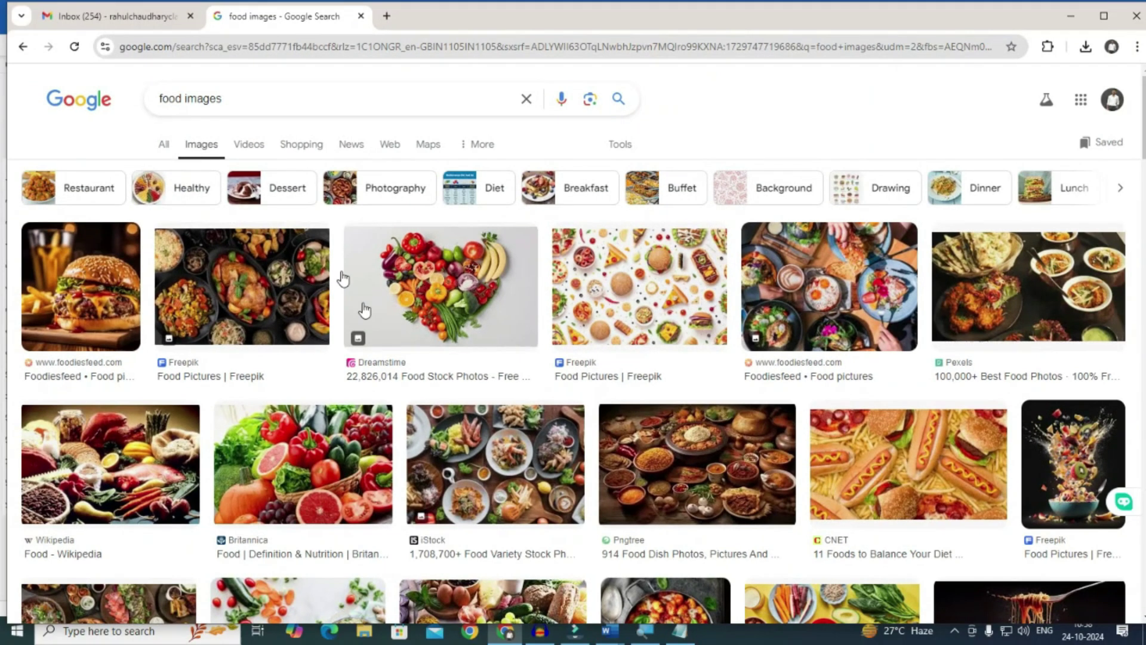
# - Browse the food image results and copy the BBC Good Food "Easy Recipes" picture of the round pan
pyautogui.scroll(-1, 659, 434)
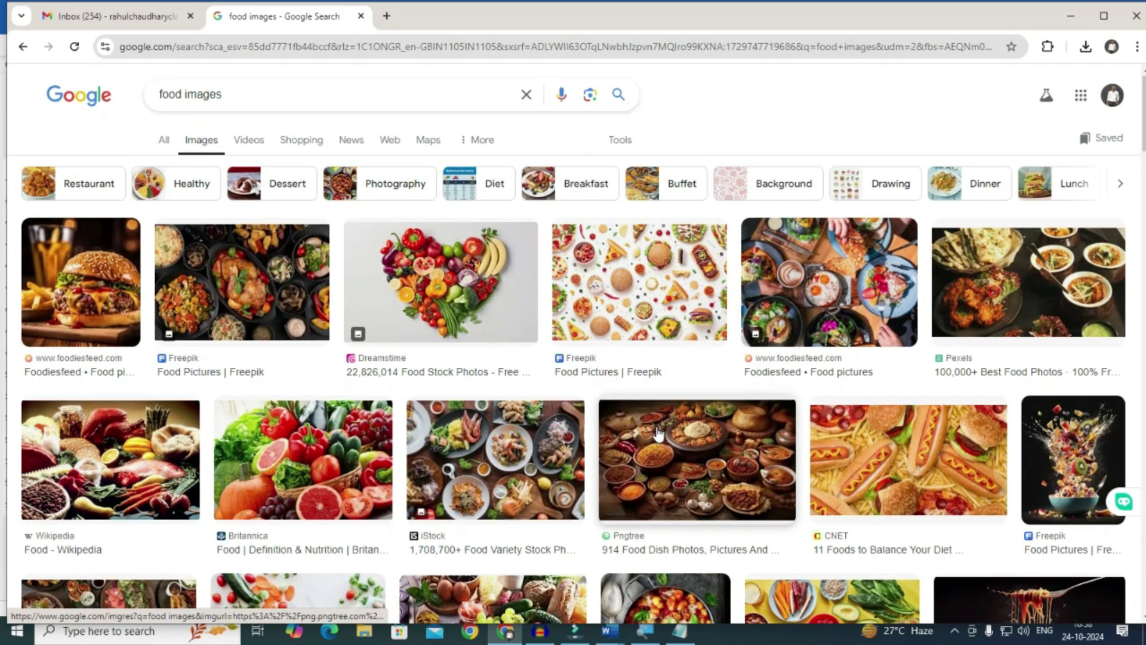
pyautogui.scroll(-5, 657, 428)
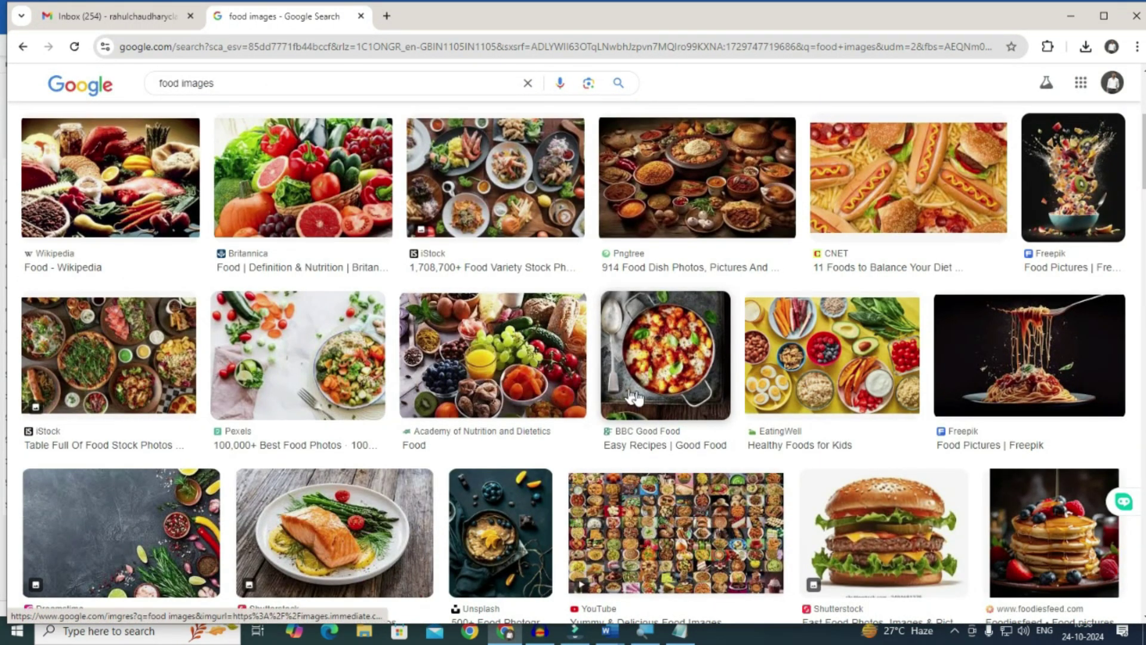
pyautogui.click(647, 366)
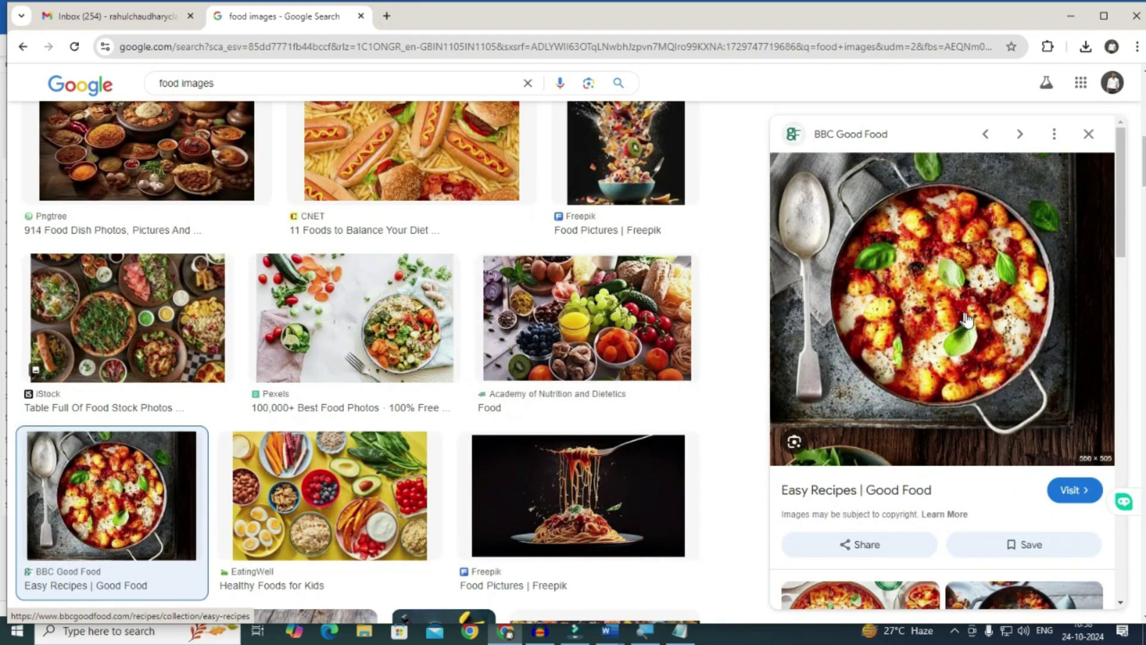
pyautogui.scroll(-5, 970, 331)
pyautogui.scroll(-10, 970, 334)
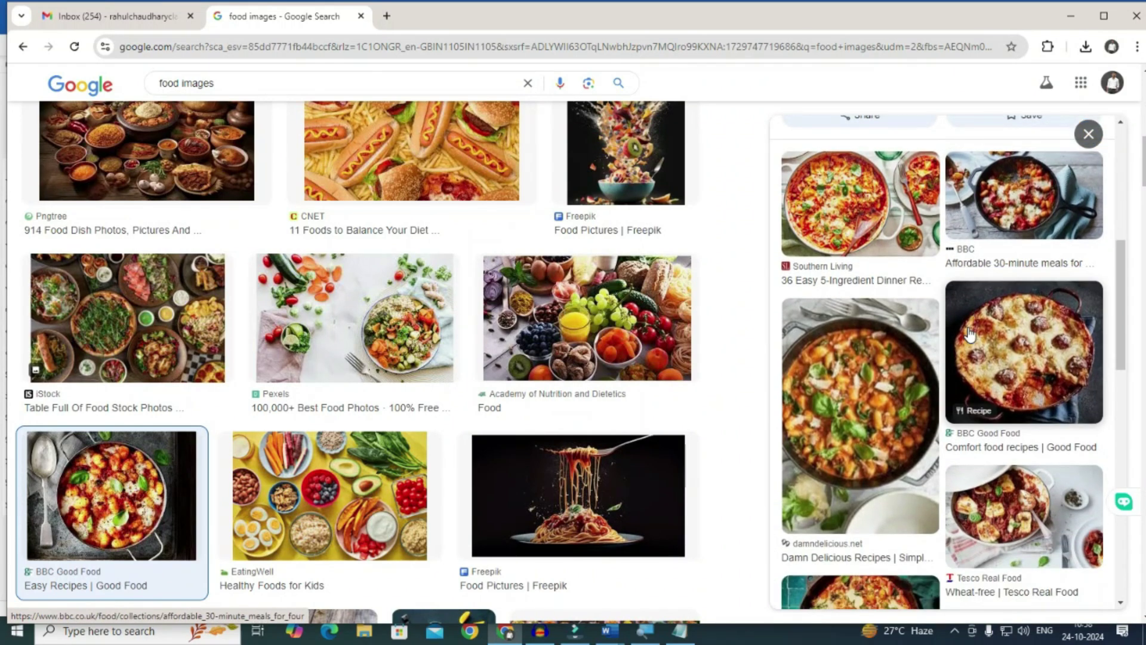
pyautogui.scroll(-8, 970, 334)
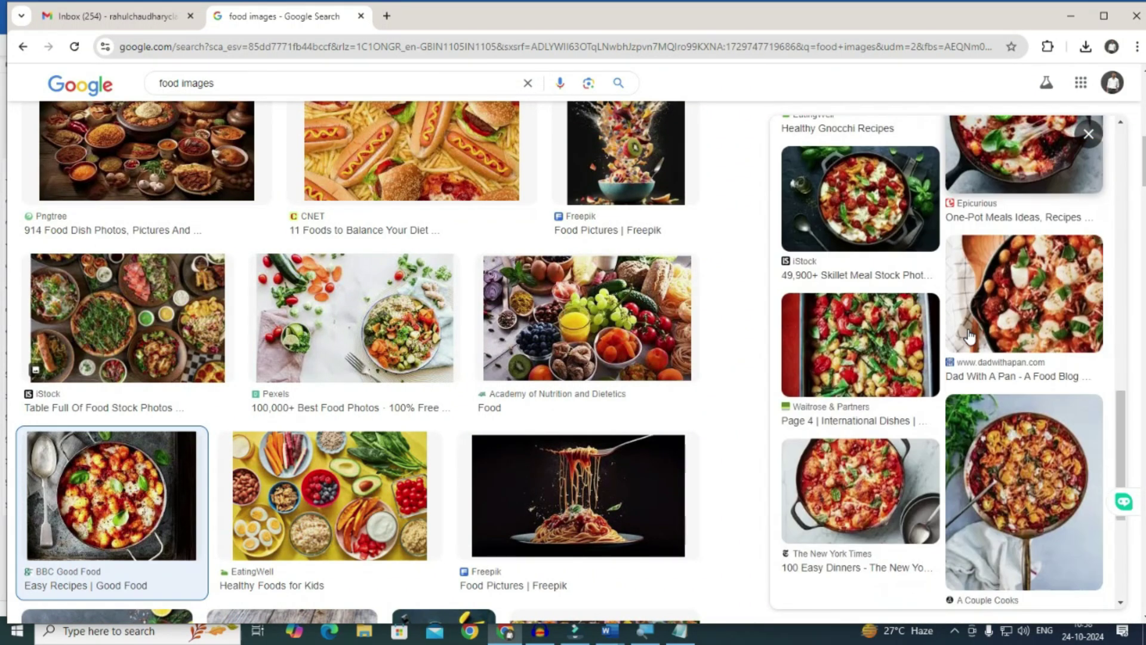
pyautogui.scroll(4, 970, 336)
pyautogui.scroll(18, 968, 334)
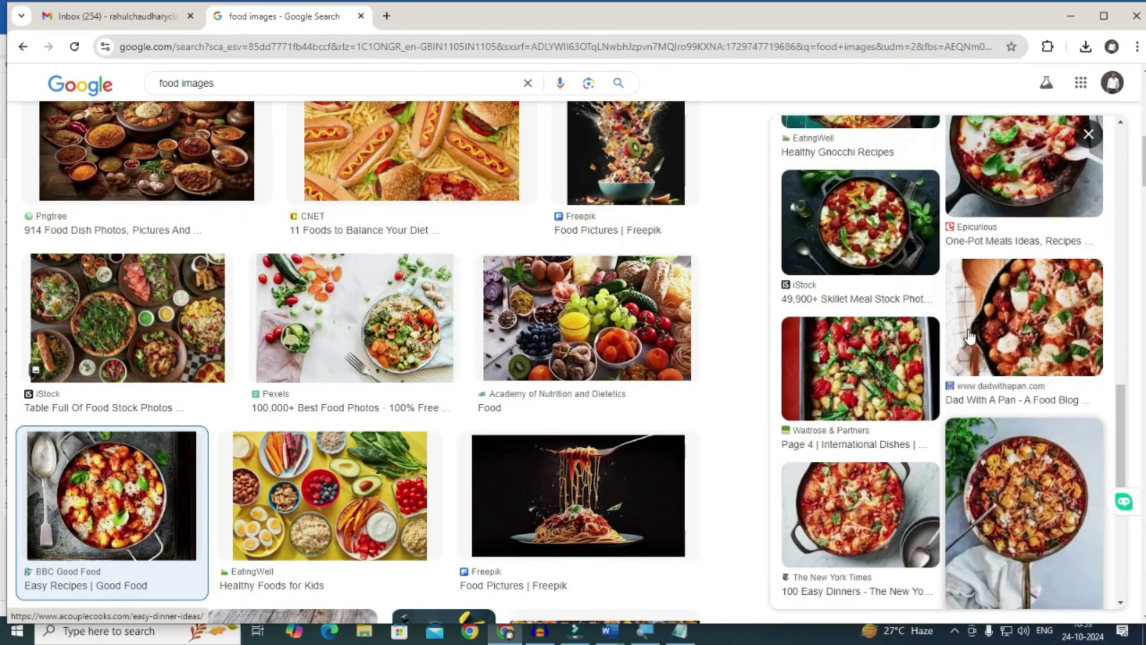
pyautogui.rightClick(910, 292)
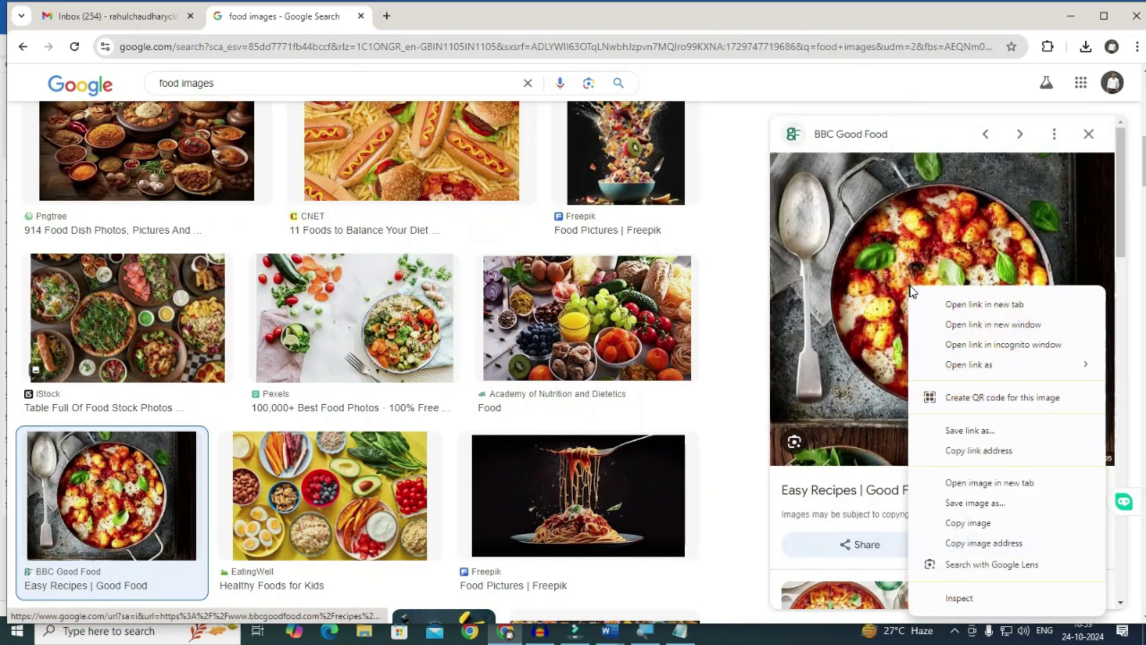
pyautogui.click(969, 523)
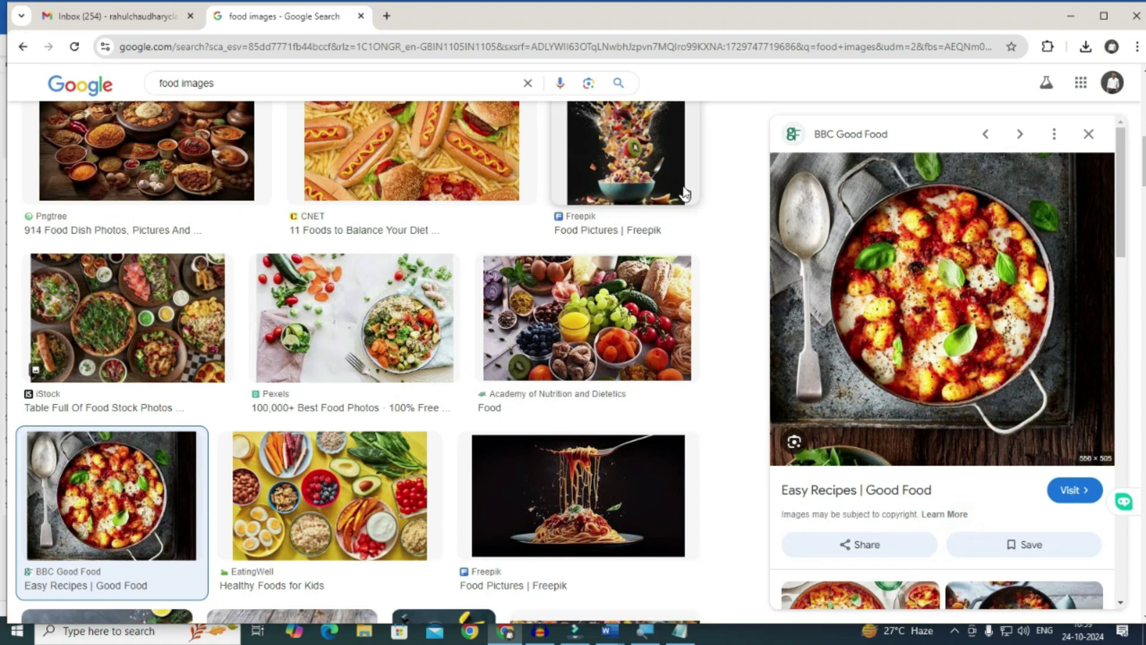
# - Open the remove.bg site in a new browser tab and paste the copied pan image there to remove its background
pyautogui.hotkey('ctrl', 't')
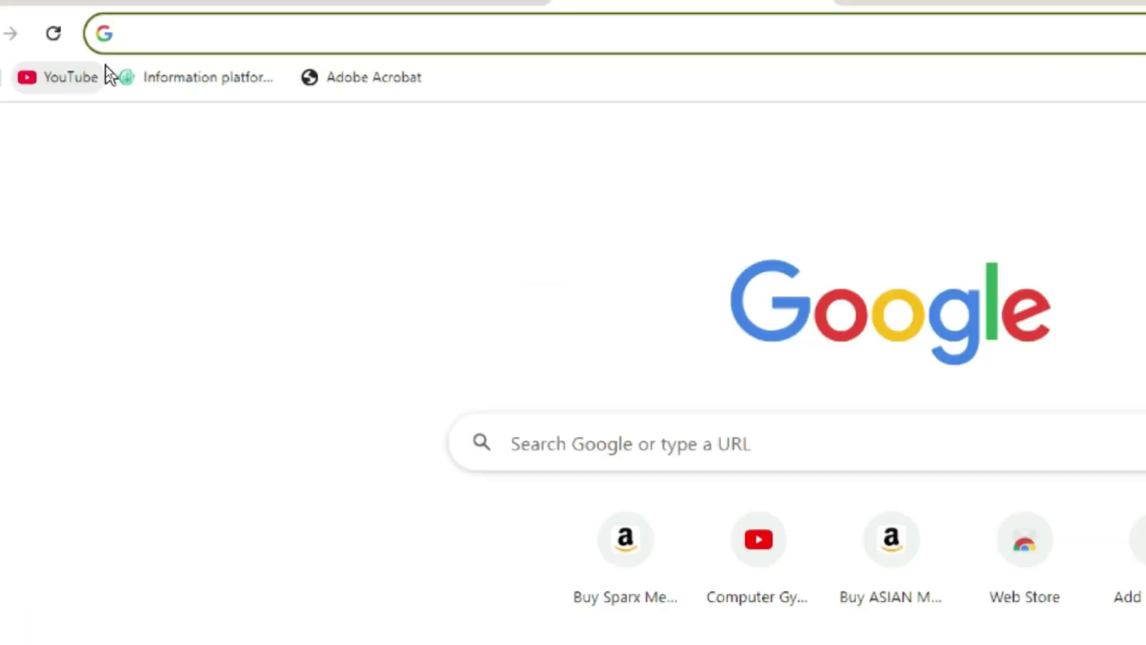
pyautogui.write('remove ')
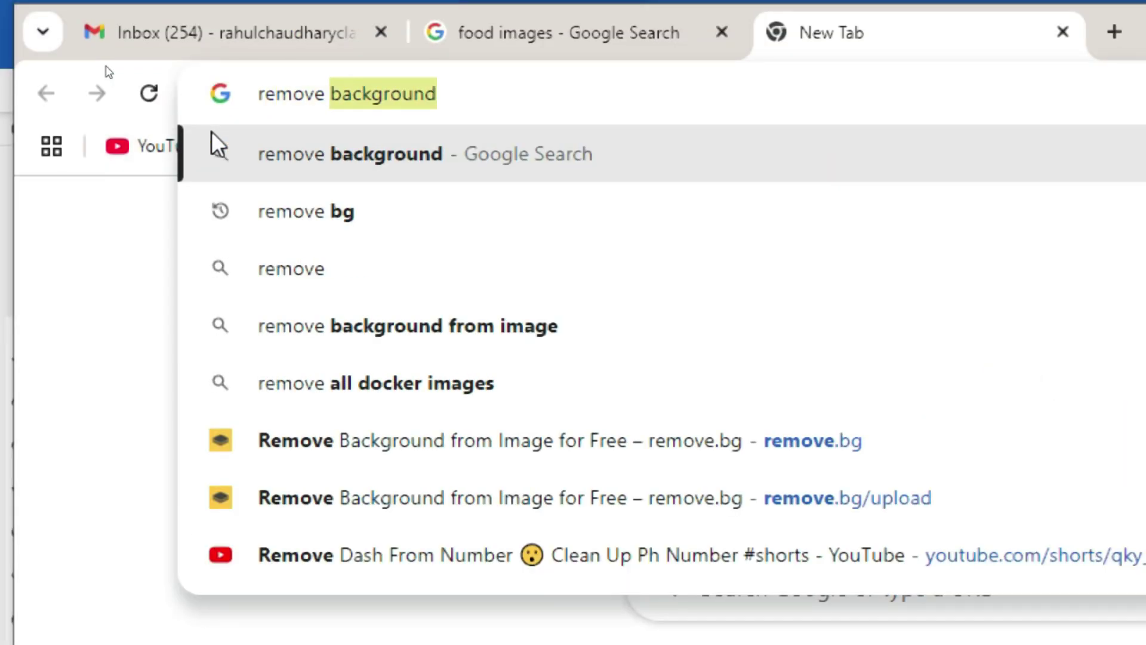
pyautogui.write('bg')
pyautogui.press('Return')
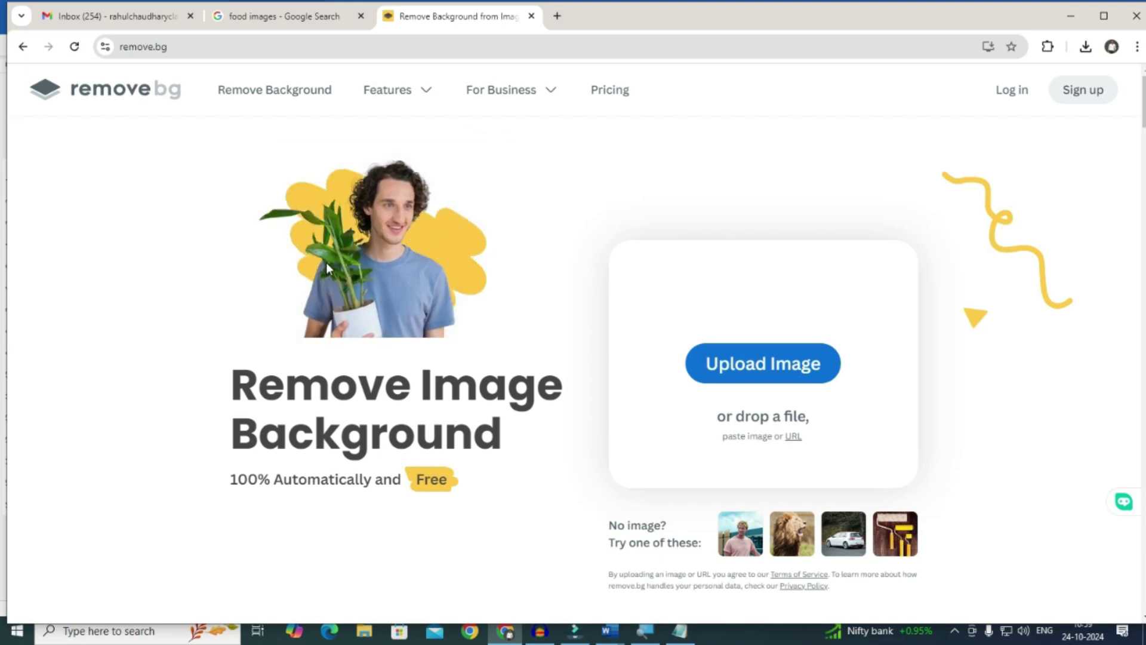
pyautogui.hotkey('ctrl', 'v')
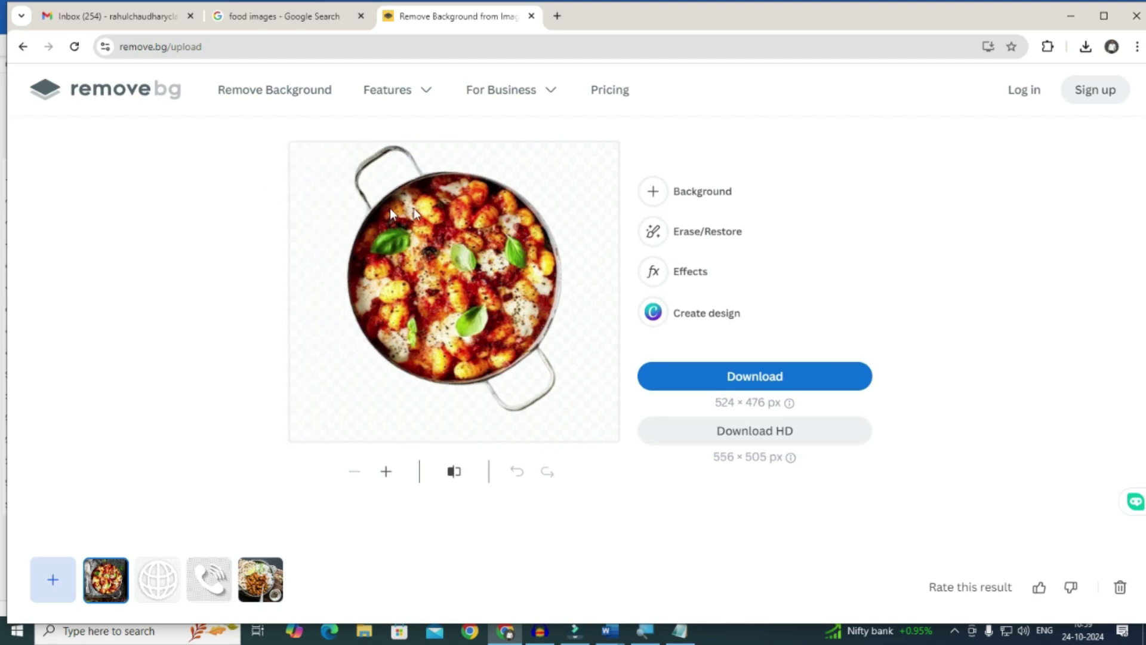
# - Copy the background-free pan image and paste it as a picture into the Word document
pyautogui.rightClick(439, 223)
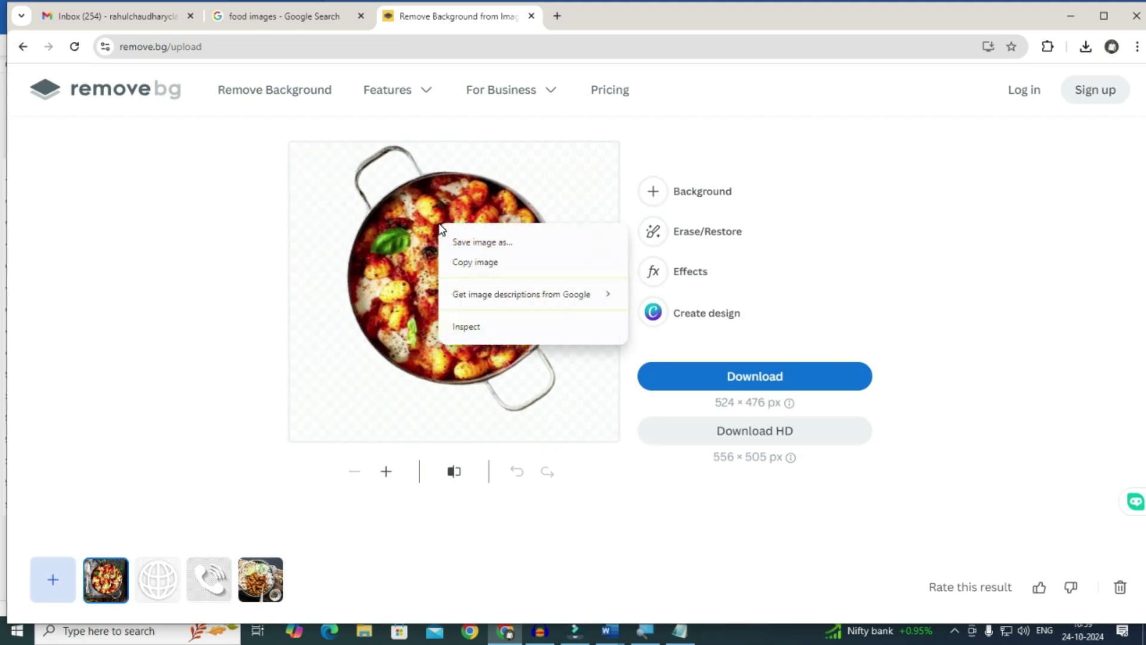
pyautogui.click(456, 259)
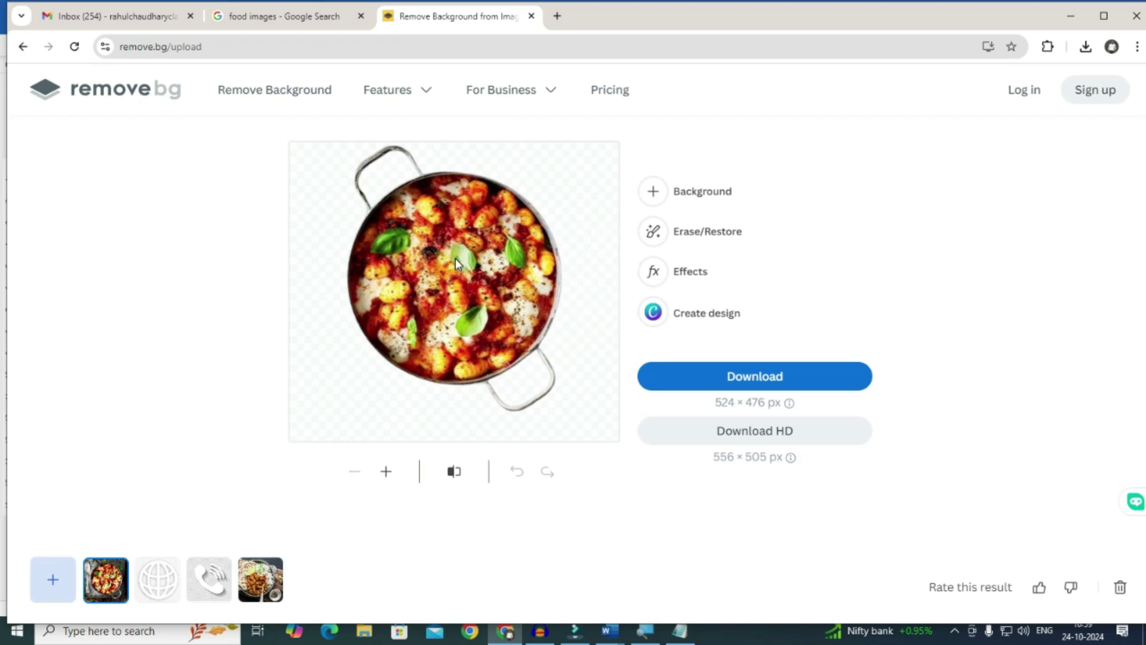
pyautogui.hotkey('alt', 'Tab')
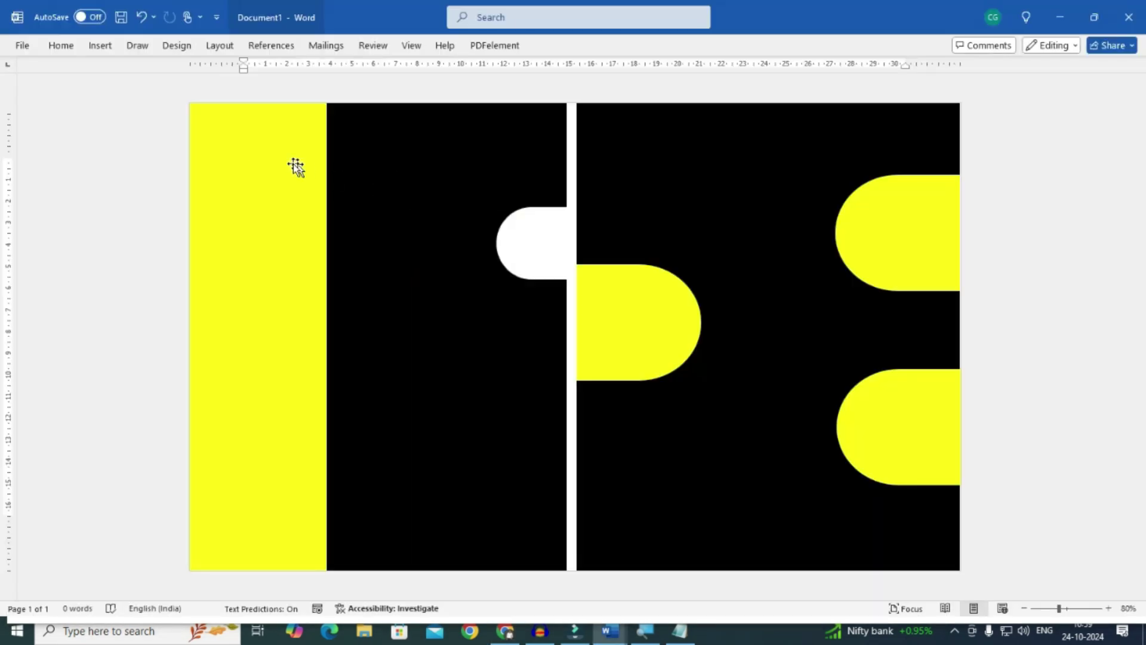
pyautogui.rightClick(574, 143)
pyautogui.click(569, 184)
pyautogui.rightClick(569, 183)
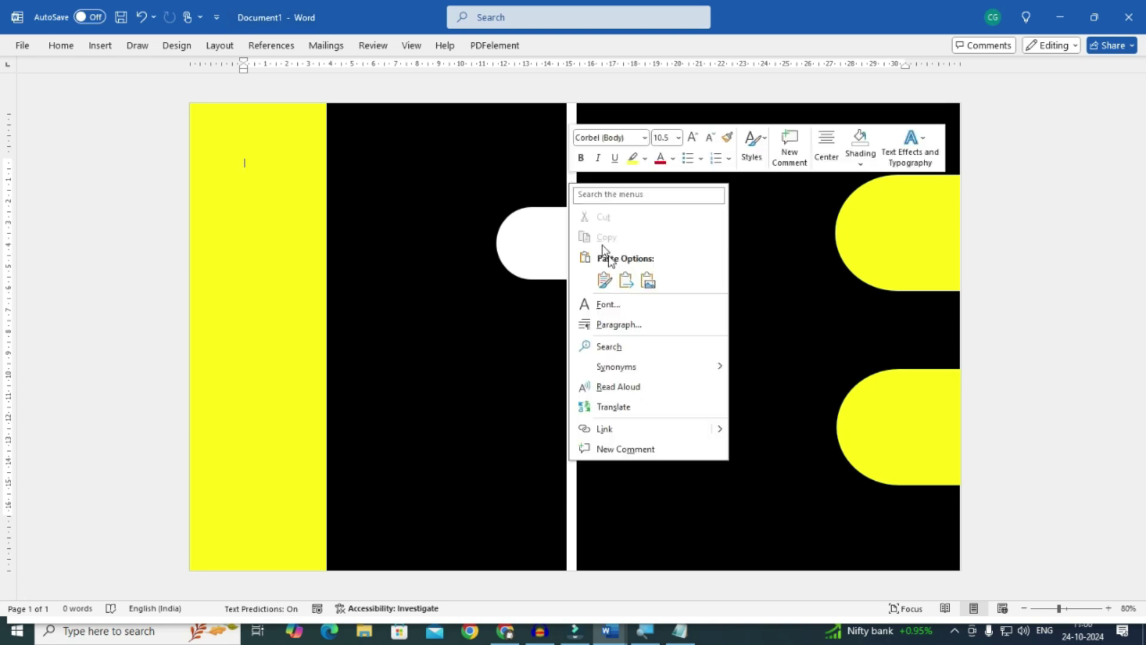
pyautogui.click(645, 281)
# - Rotate the pan picture so its handles slant the other way, and move it to the upper-left corner of the page
pyautogui.moveTo(384, 236)
pyautogui.mouseDown()
pyautogui.moveTo(421, 251)
pyautogui.moveTo(375, 236)
pyautogui.mouseUp()
pyautogui.moveTo(367, 134); pyautogui.dragTo(228, 321)
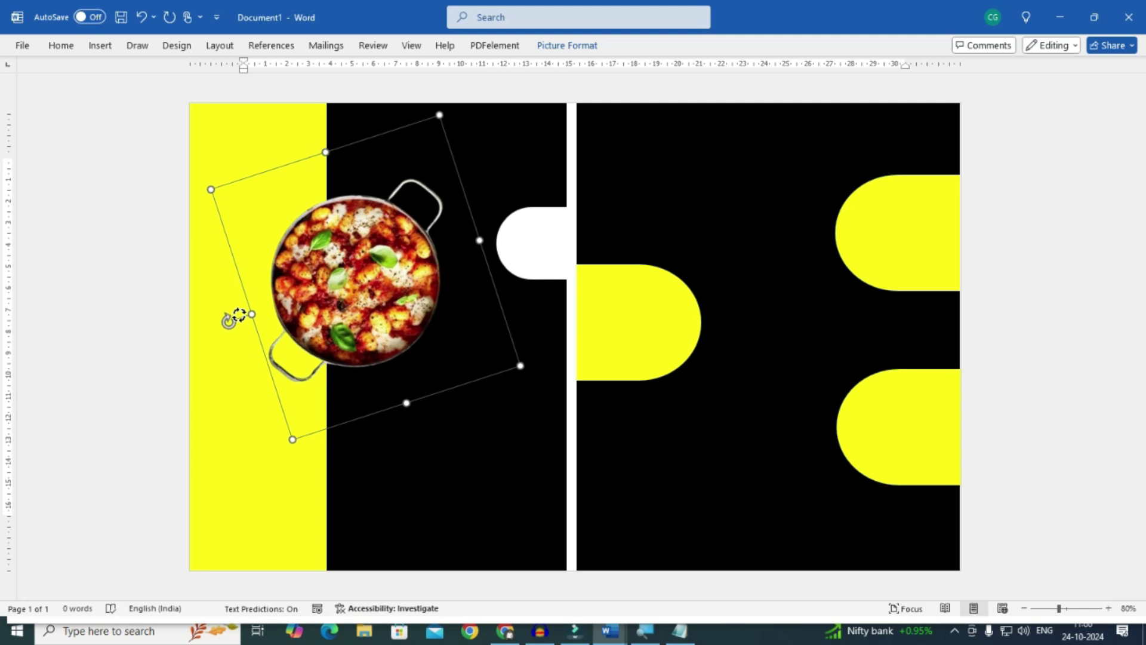
pyautogui.moveTo(366, 306); pyautogui.dragTo(284, 229)
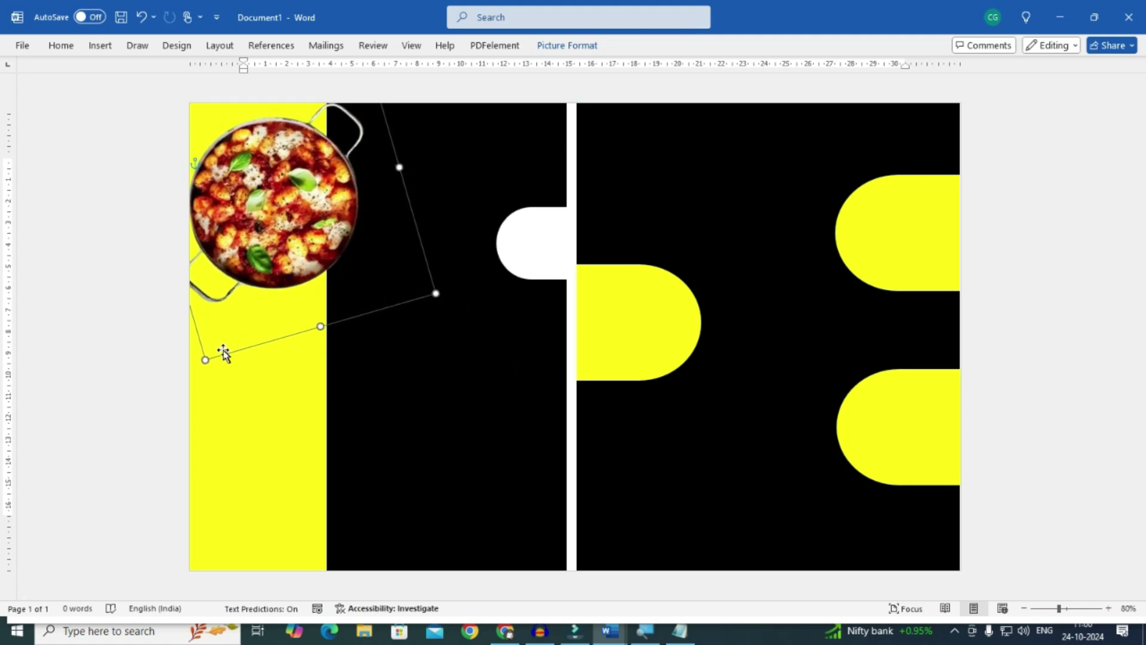
# - Shrink the pan picture slightly, keeping it in the upper-left corner of the page, and apply the outer bottom-right offset shadow to it
pyautogui.moveTo(205, 360); pyautogui.dragTo(214, 344)
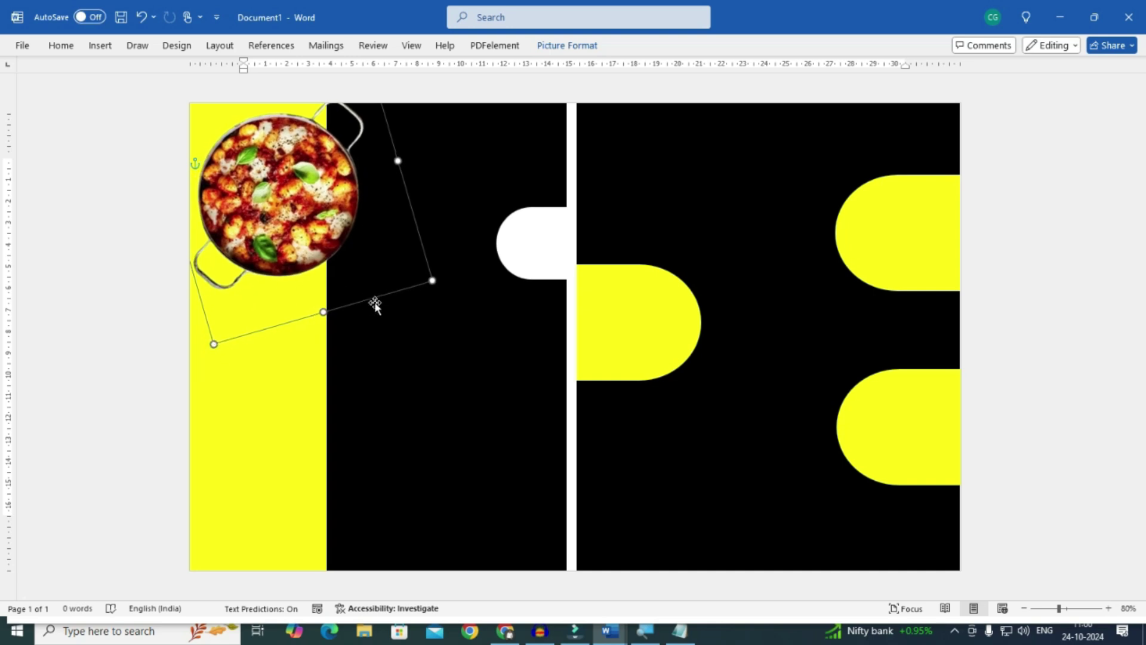
pyautogui.moveTo(311, 224); pyautogui.dragTo(304, 228)
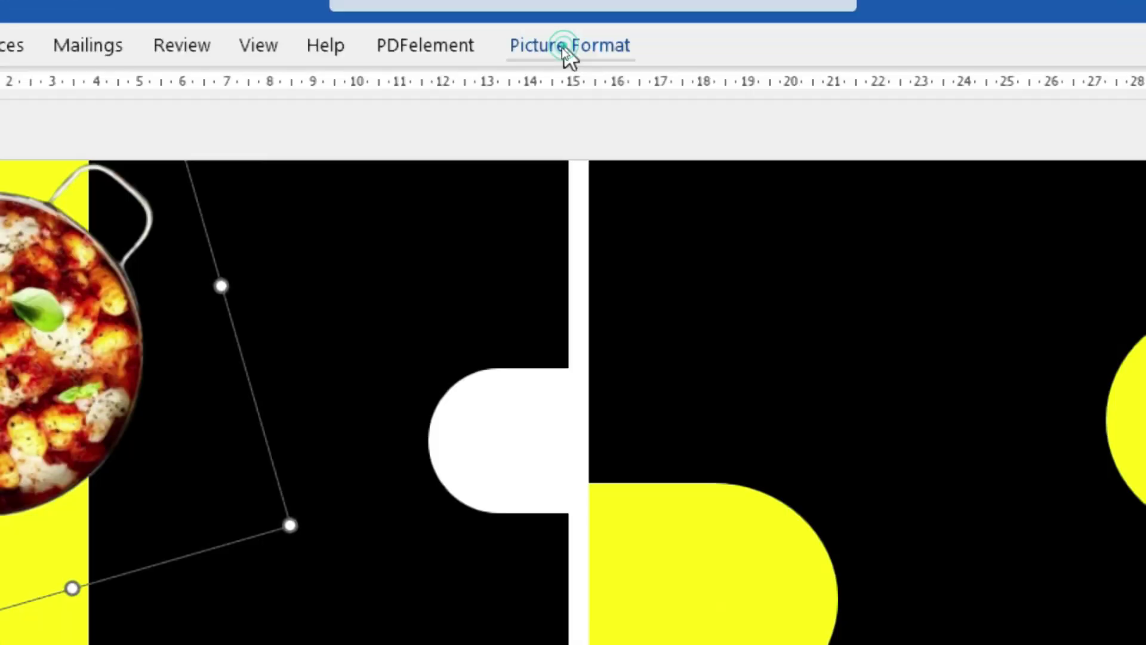
pyautogui.click(565, 48)
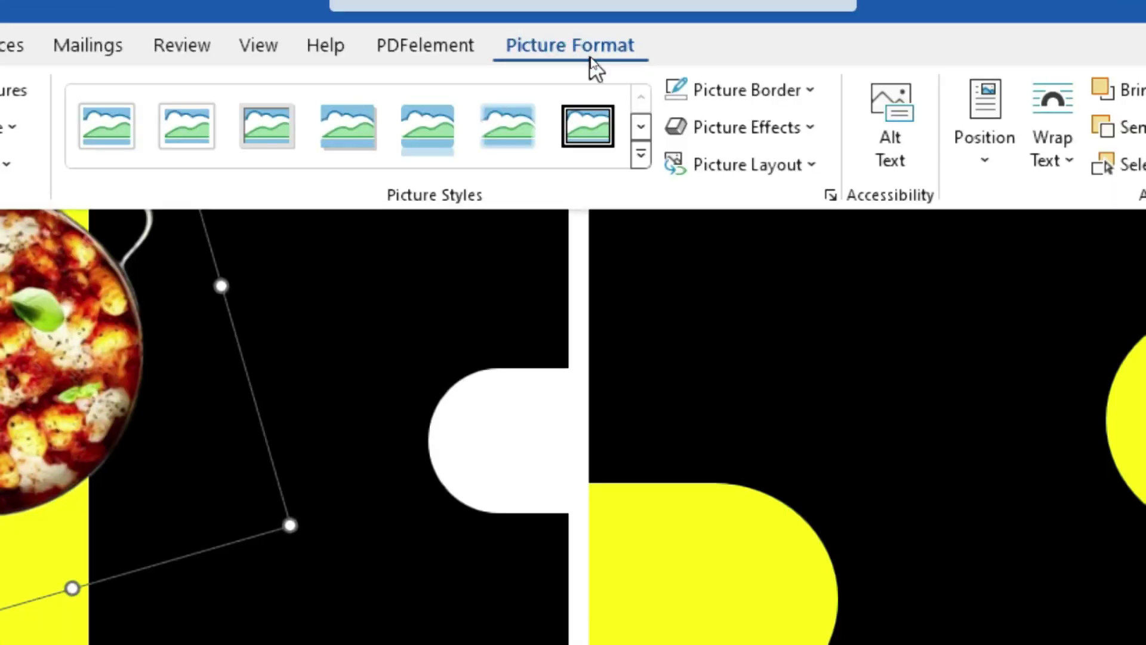
pyautogui.click(800, 138)
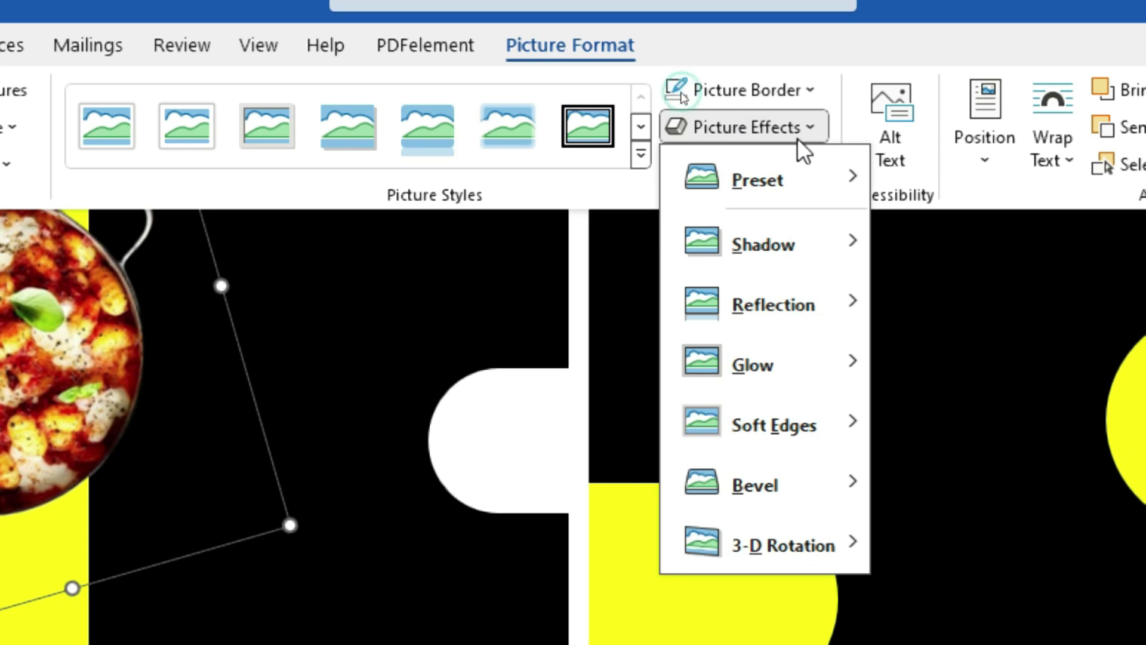
pyautogui.moveTo(800, 262)
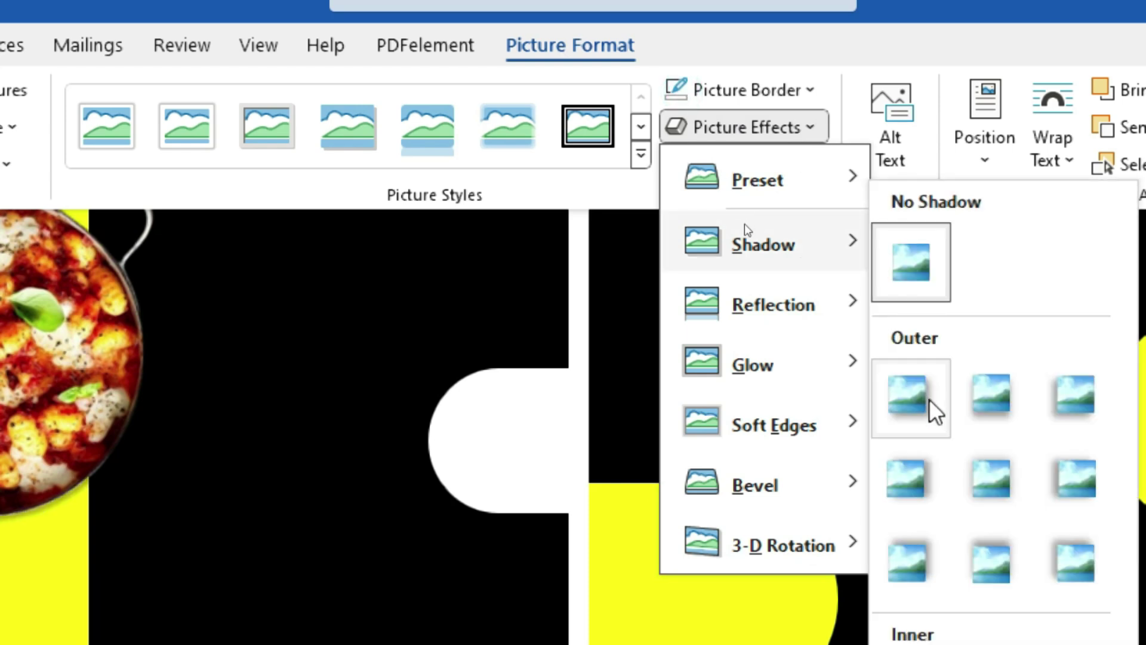
pyautogui.click(929, 415)
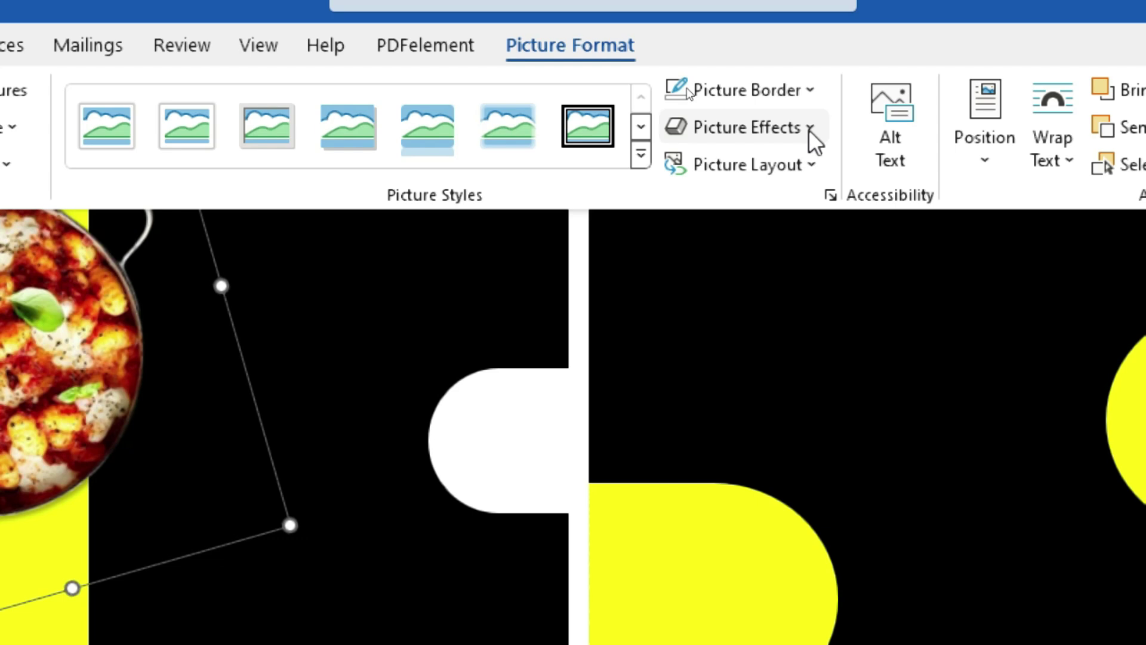
# - Open the detailed shadow options for the pan picture, set the shadow distance to 6 pt and increase the shadow size slightly
pyautogui.click(810, 129)
pyautogui.moveTo(822, 264)
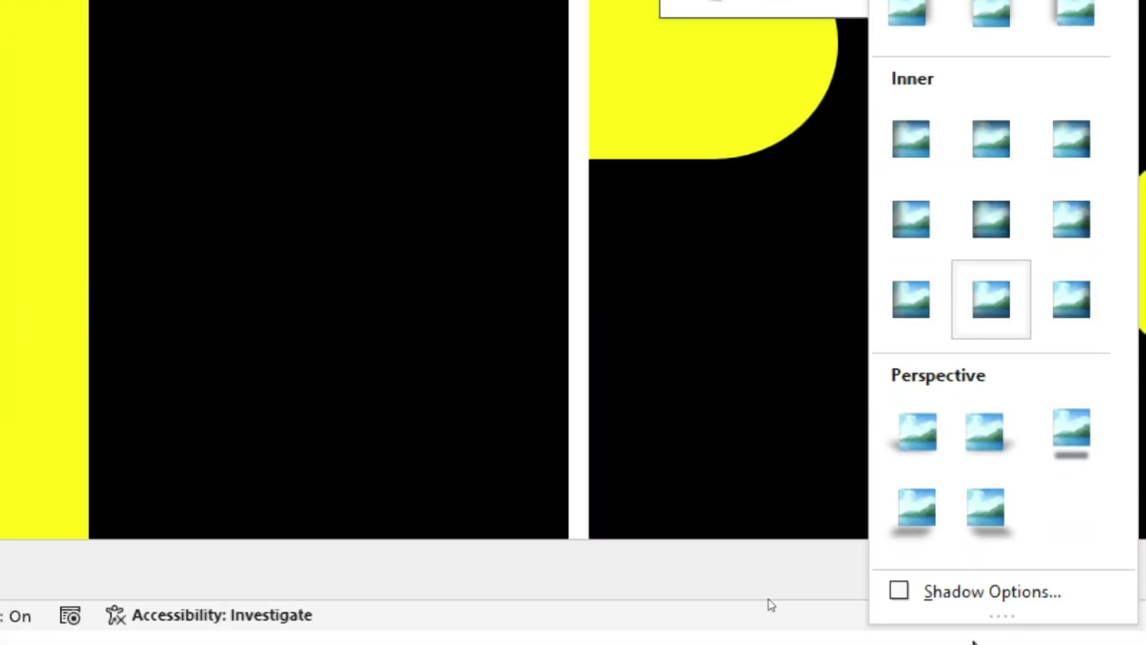
pyautogui.click(972, 589)
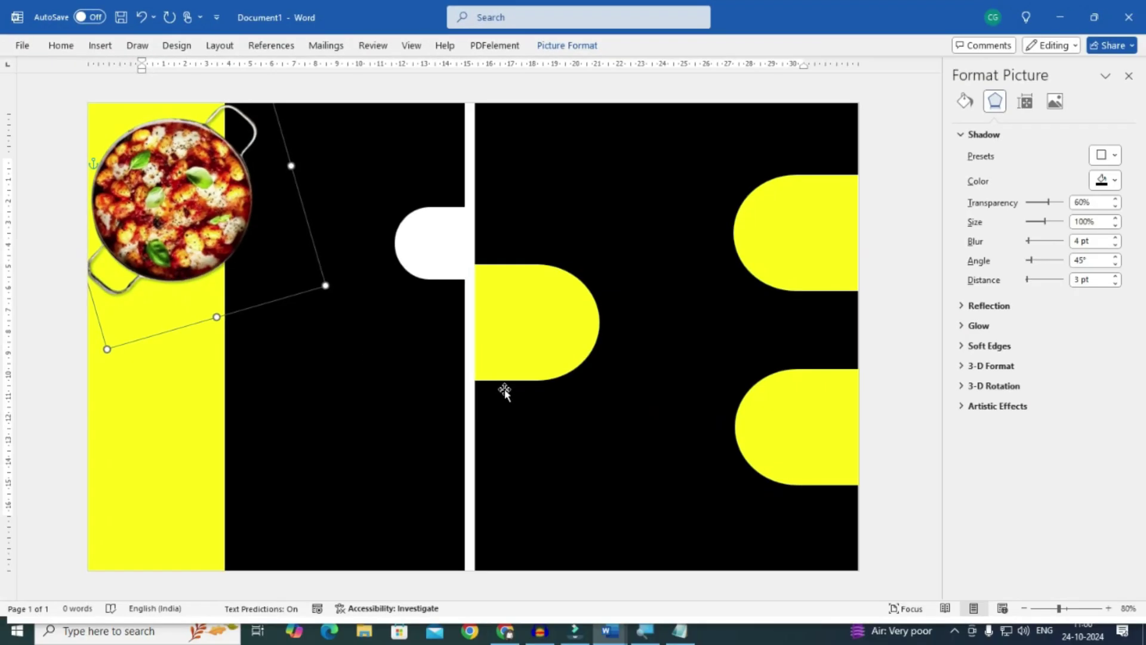
pyautogui.click(1114, 276)
pyautogui.click(1115, 276)
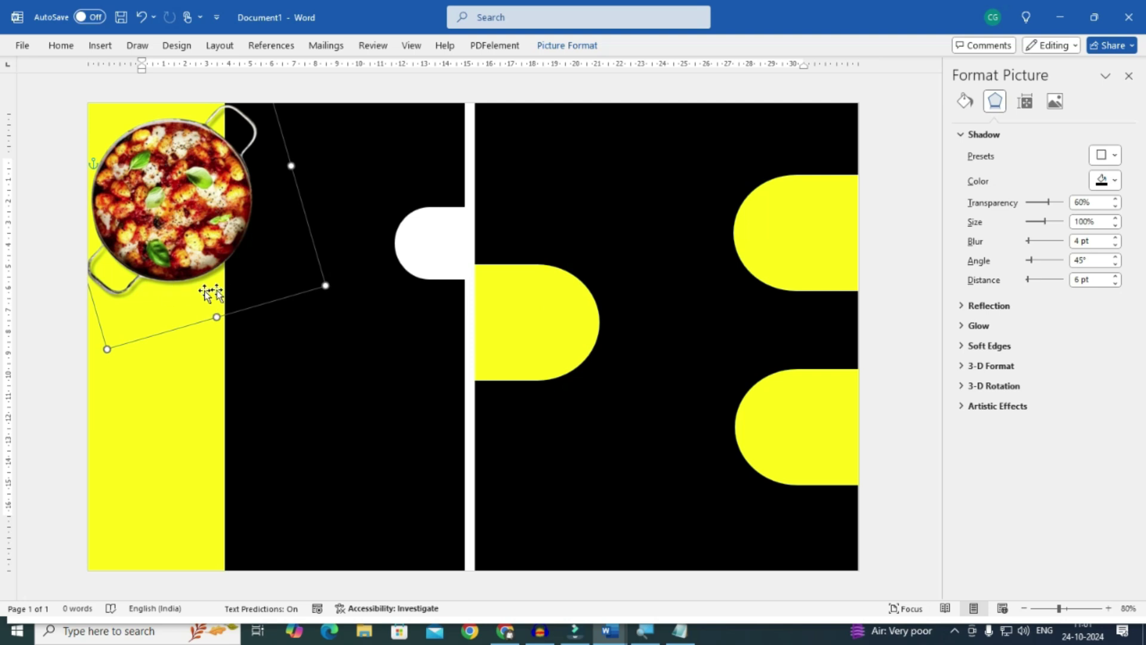
pyautogui.click(1115, 219)
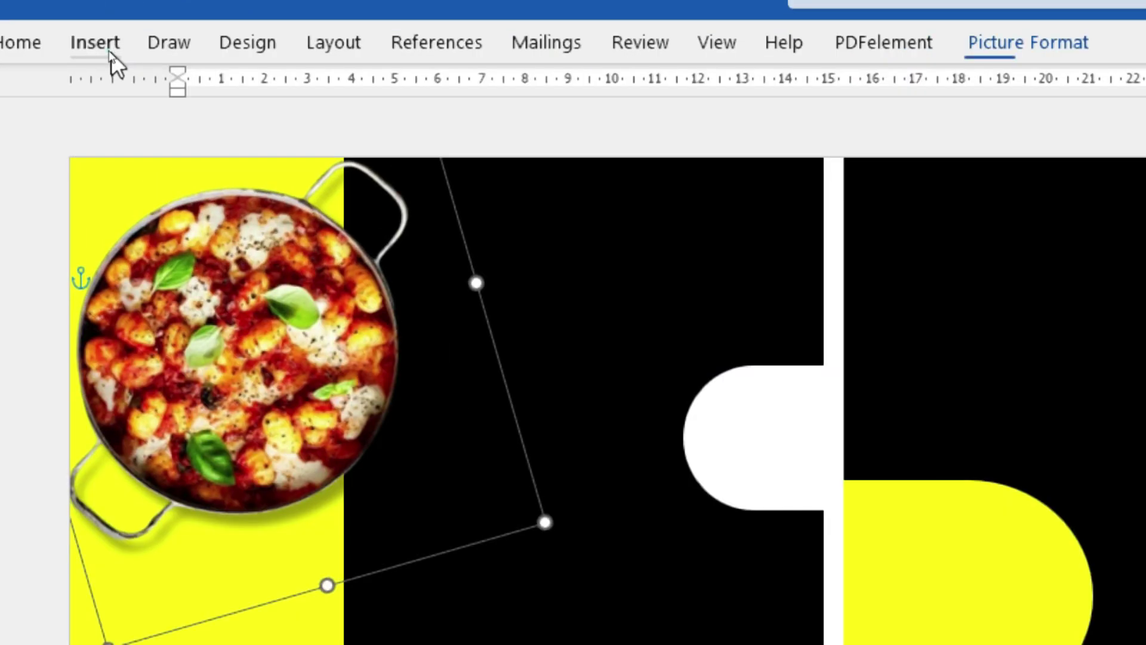
# - Insert WordArt in the plain black style and move it onto the left black panel, beside the pan picture
pyautogui.click(109, 54)
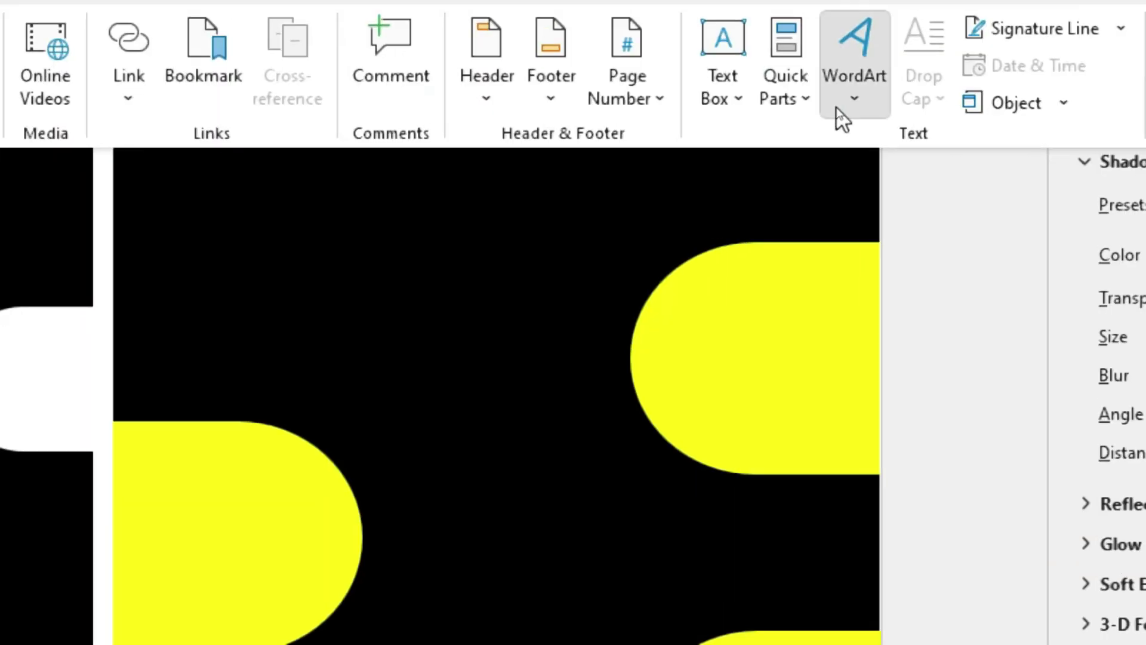
pyautogui.click(839, 112)
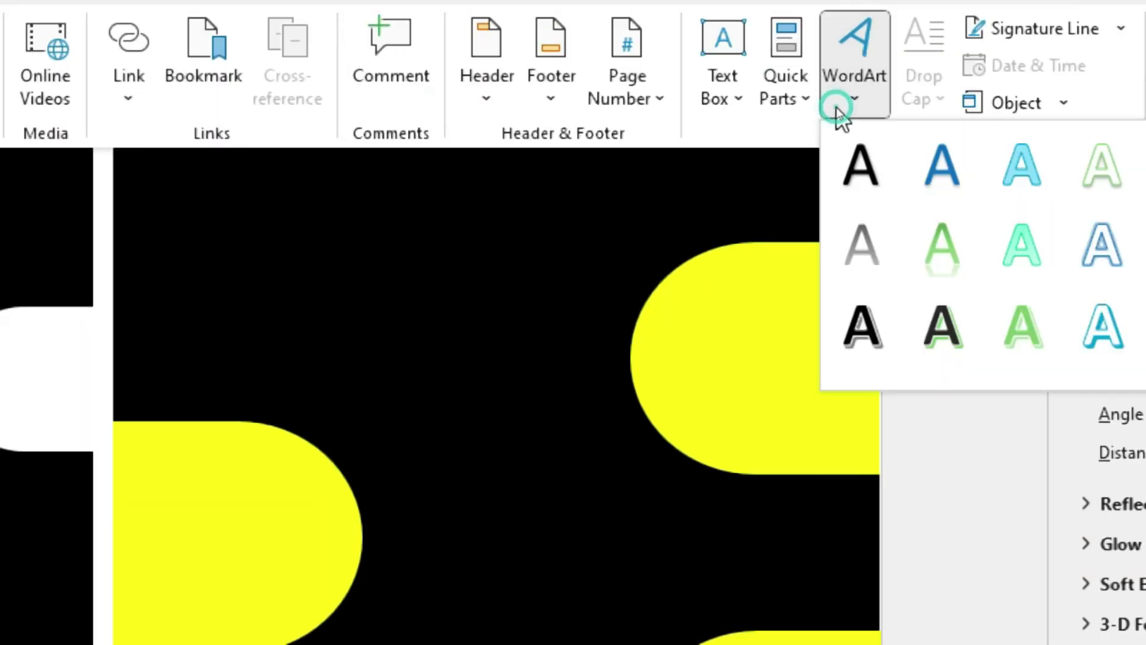
pyautogui.click(858, 168)
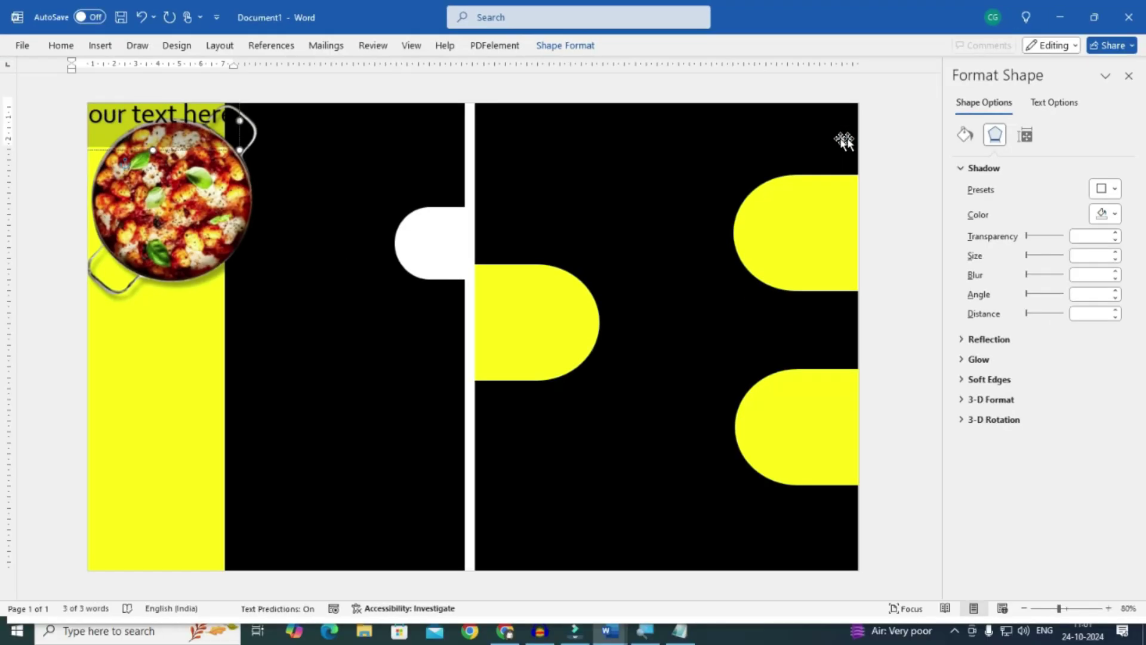
pyautogui.moveTo(173, 151); pyautogui.dragTo(353, 184)
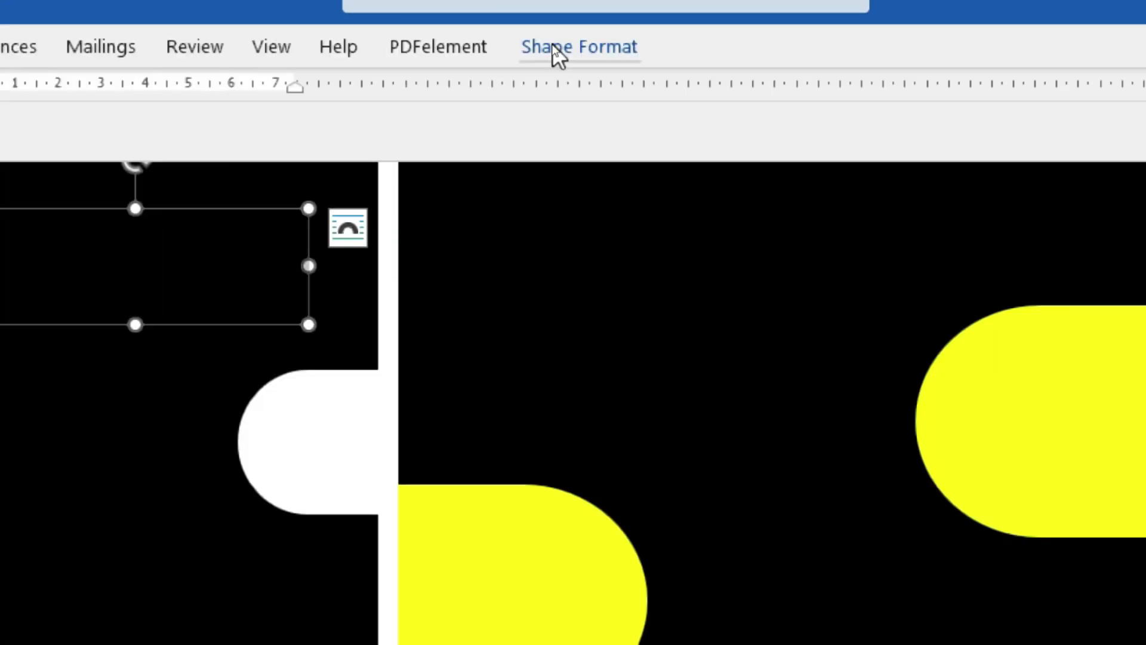
# - Set the WordArt's text fill to white and replace its placeholder text with HOTEL
pyautogui.click(553, 48)
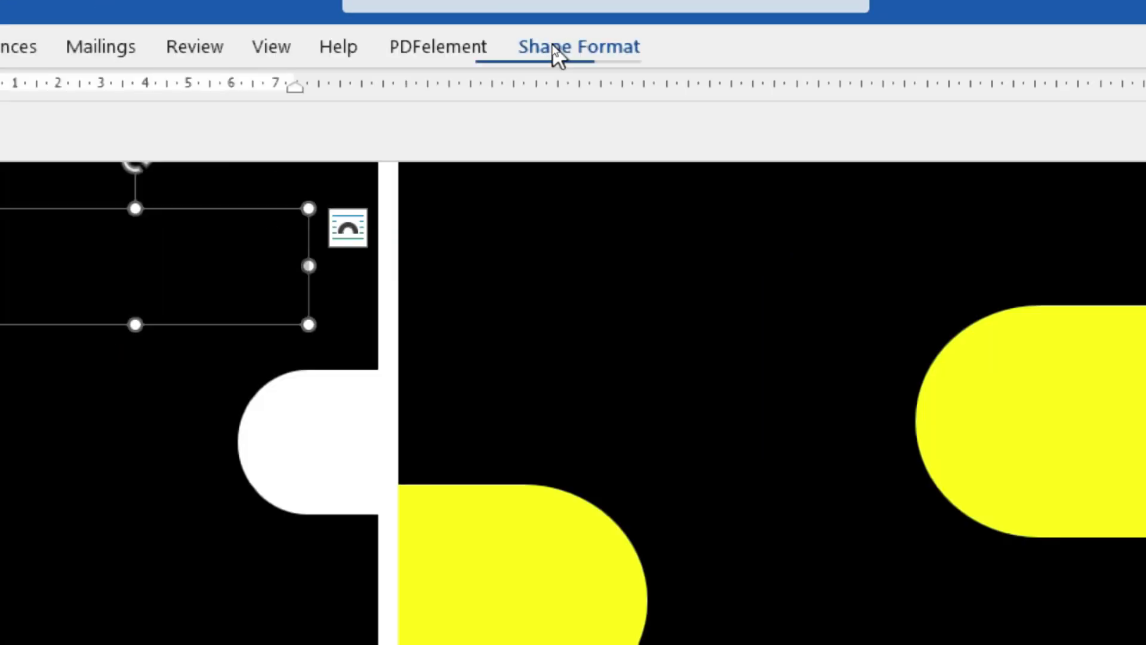
pyautogui.click(693, 95)
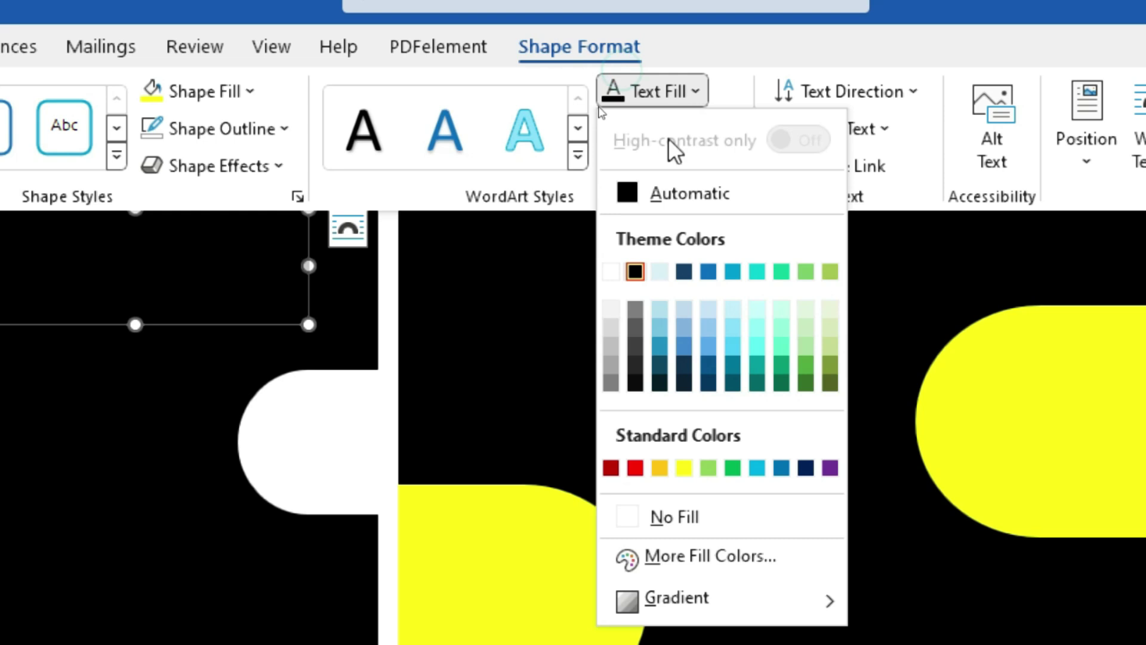
pyautogui.click(615, 271)
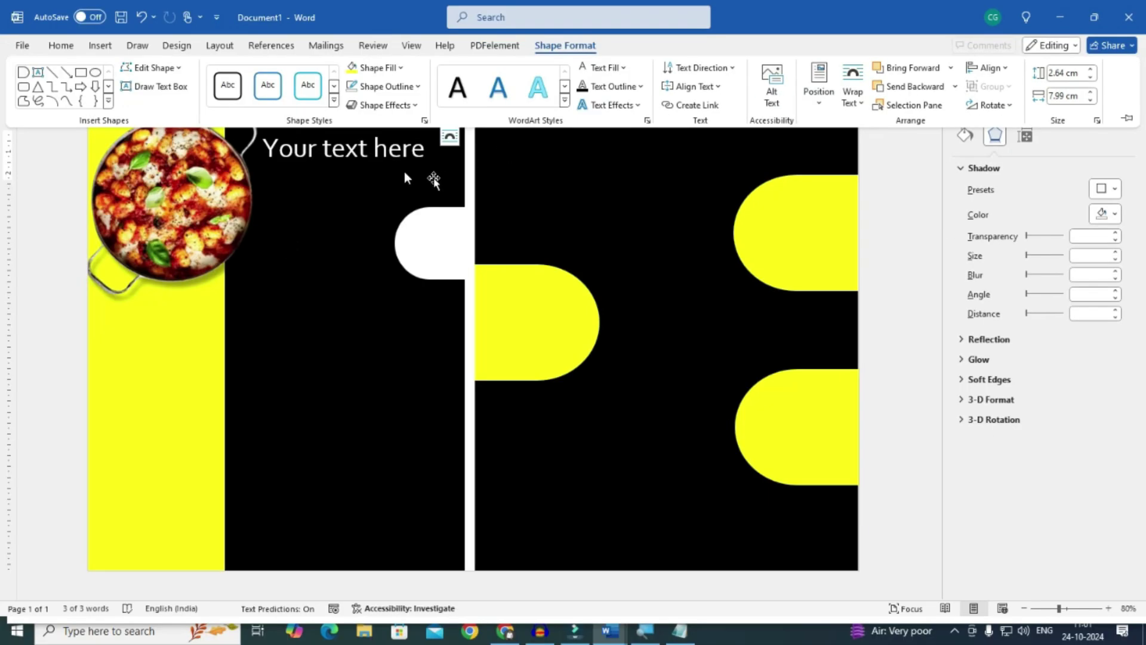
pyautogui.click(378, 155)
pyautogui.click(370, 152)
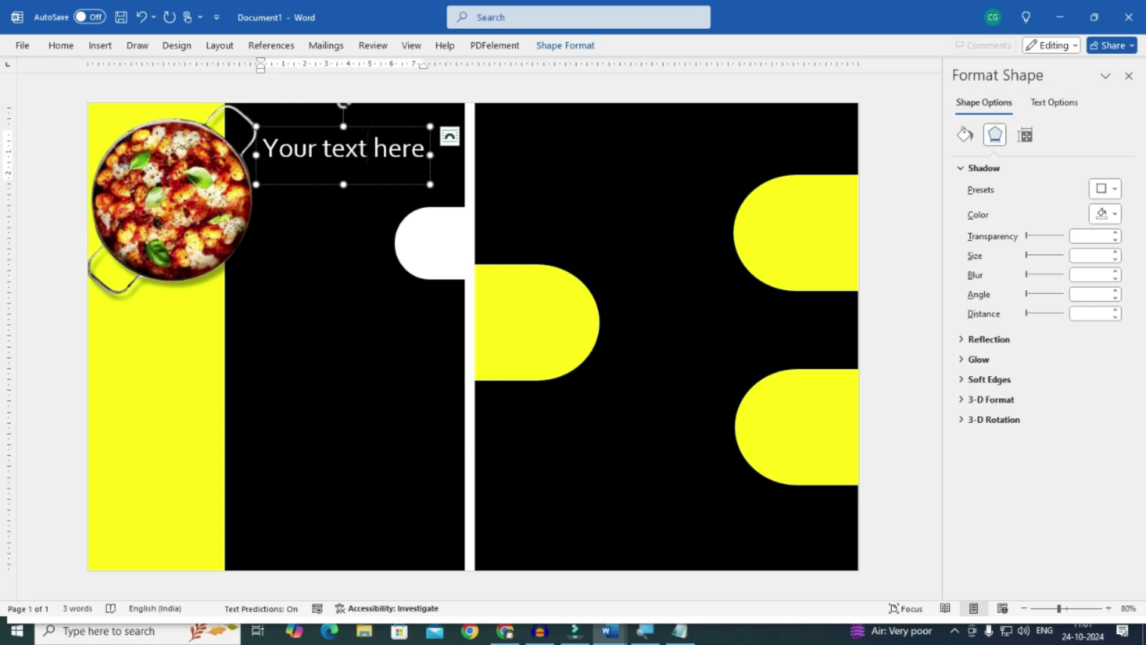
pyautogui.hotkey('ctrl', 'a')
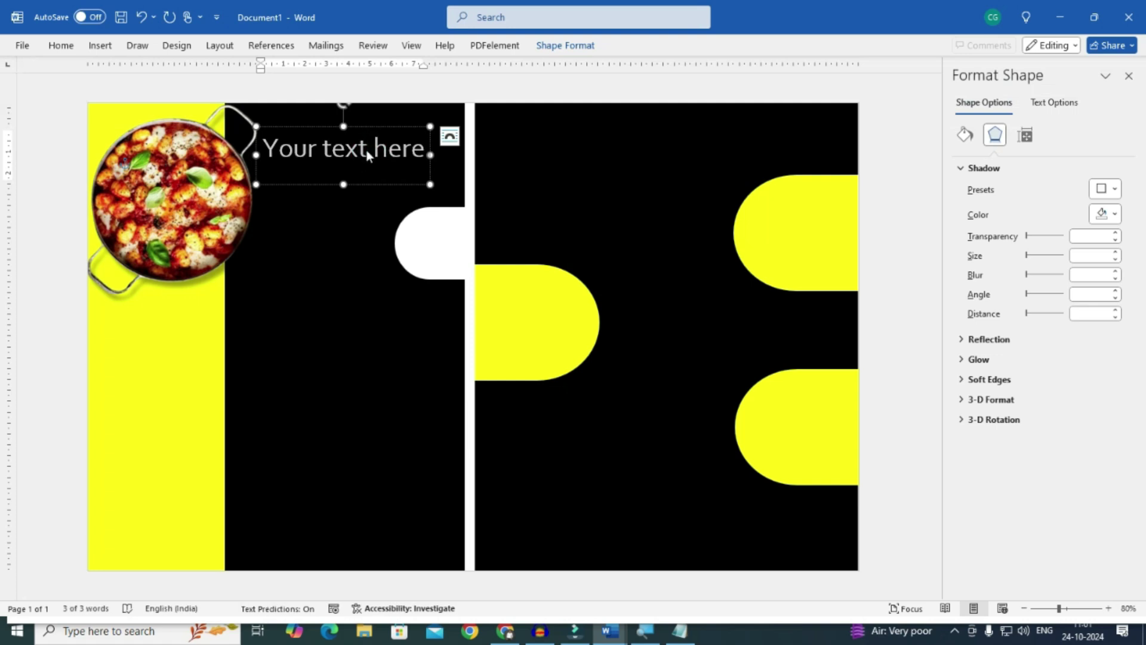
pyautogui.write('HOTEL')
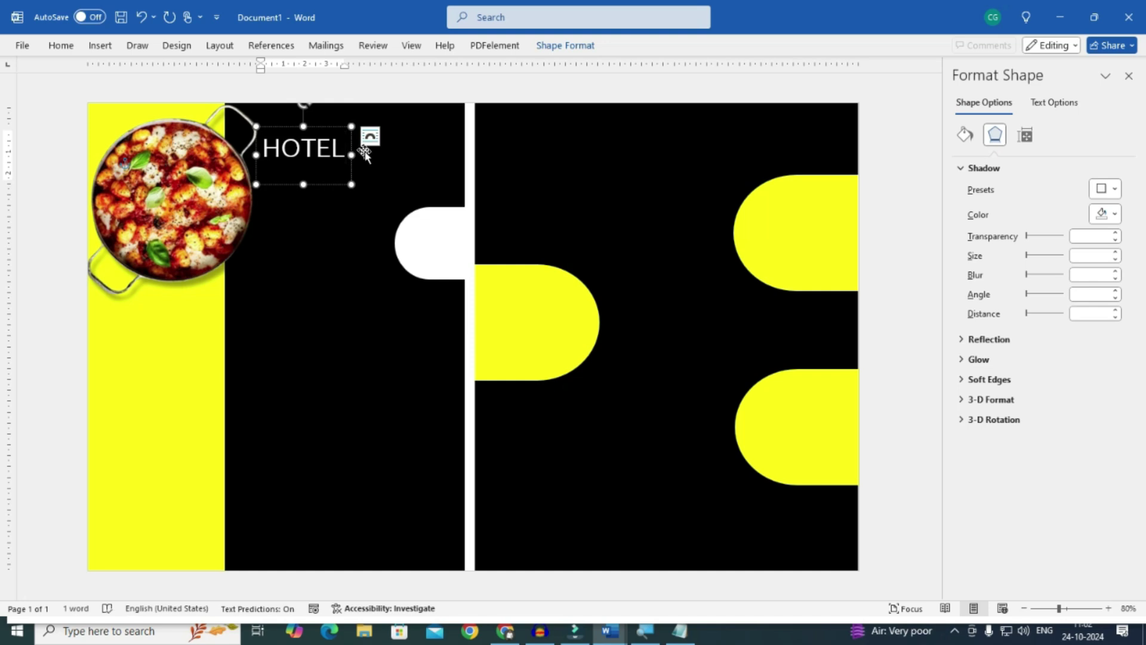
# - Change the font of the HOTEL WordArt to Britannic Bold
pyautogui.click(344, 184)
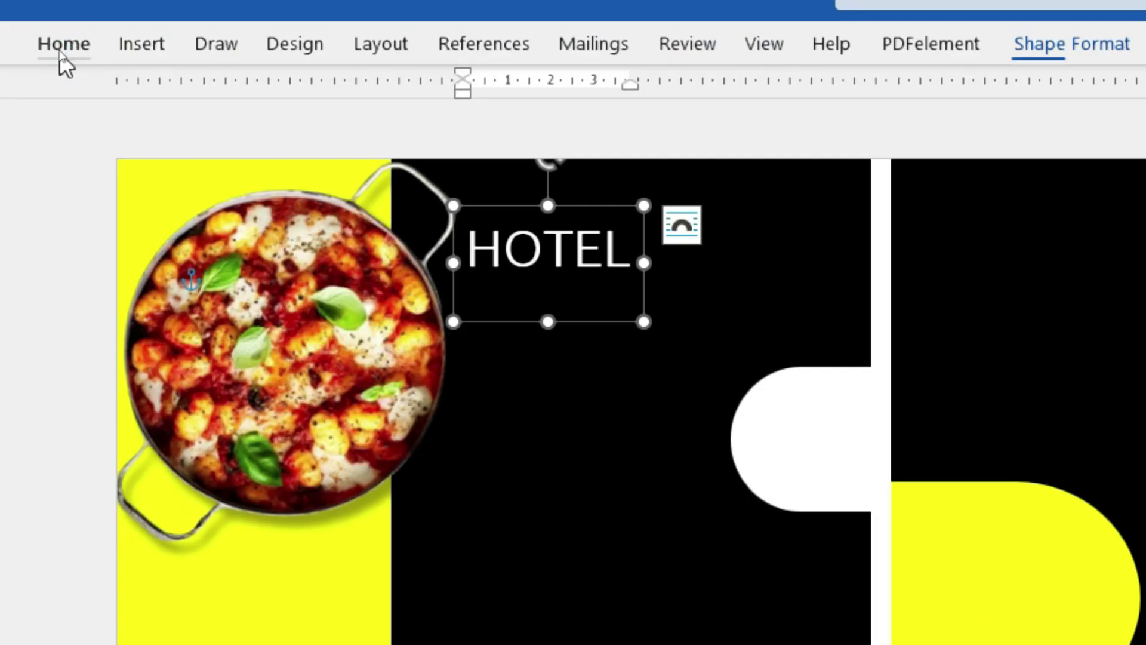
pyautogui.click(59, 47)
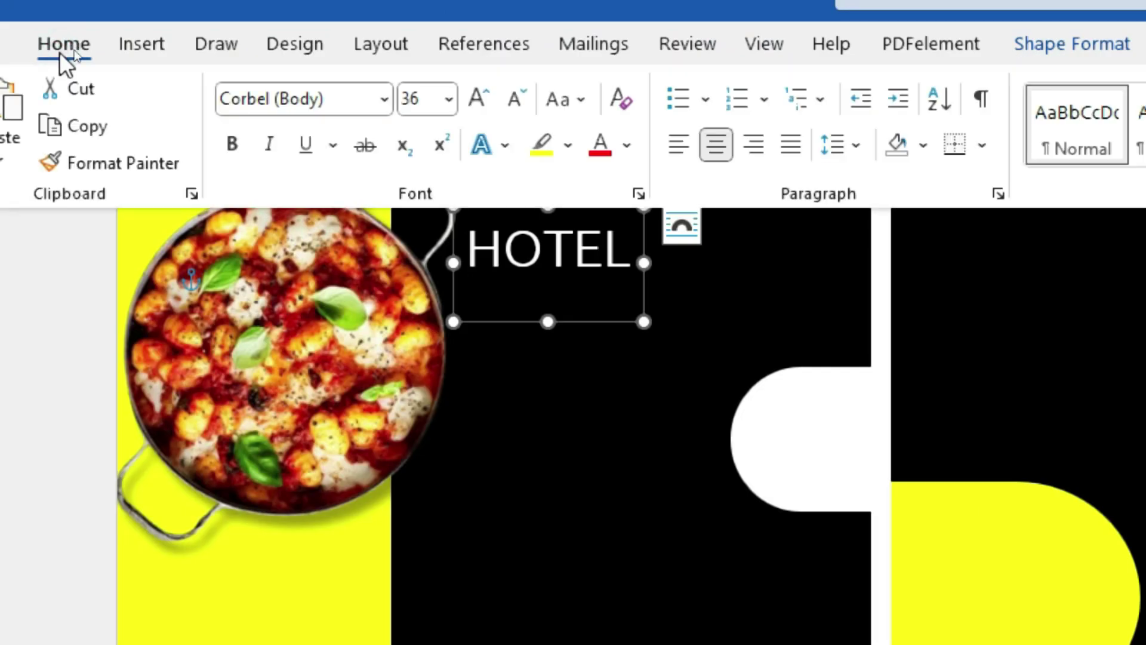
pyautogui.click(383, 100)
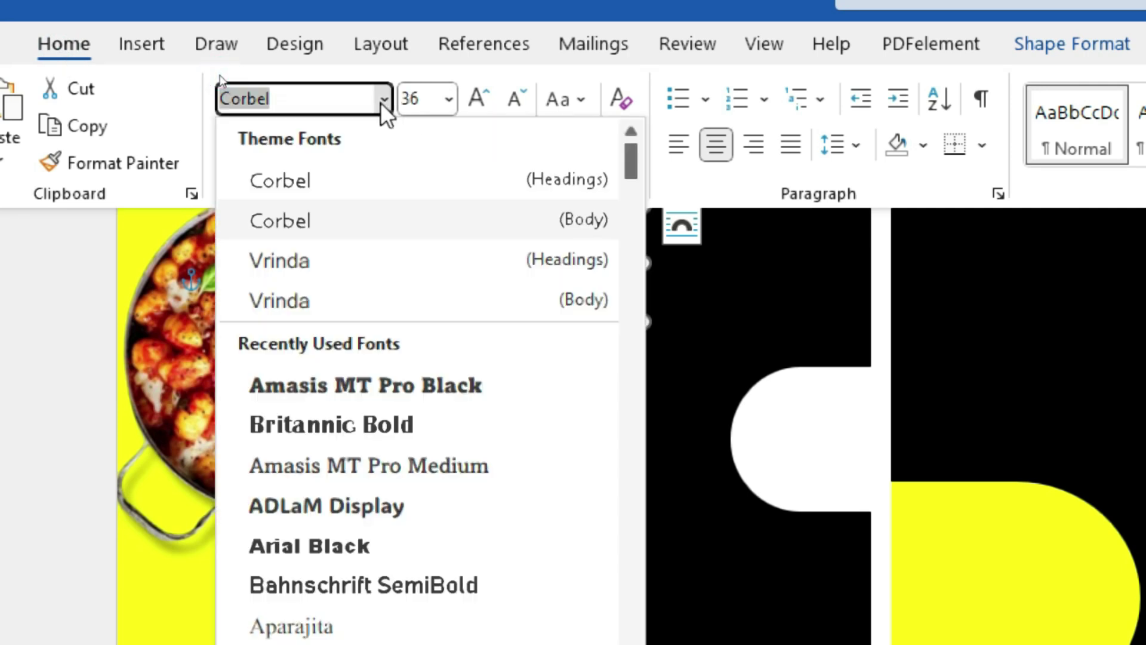
pyautogui.click(290, 425)
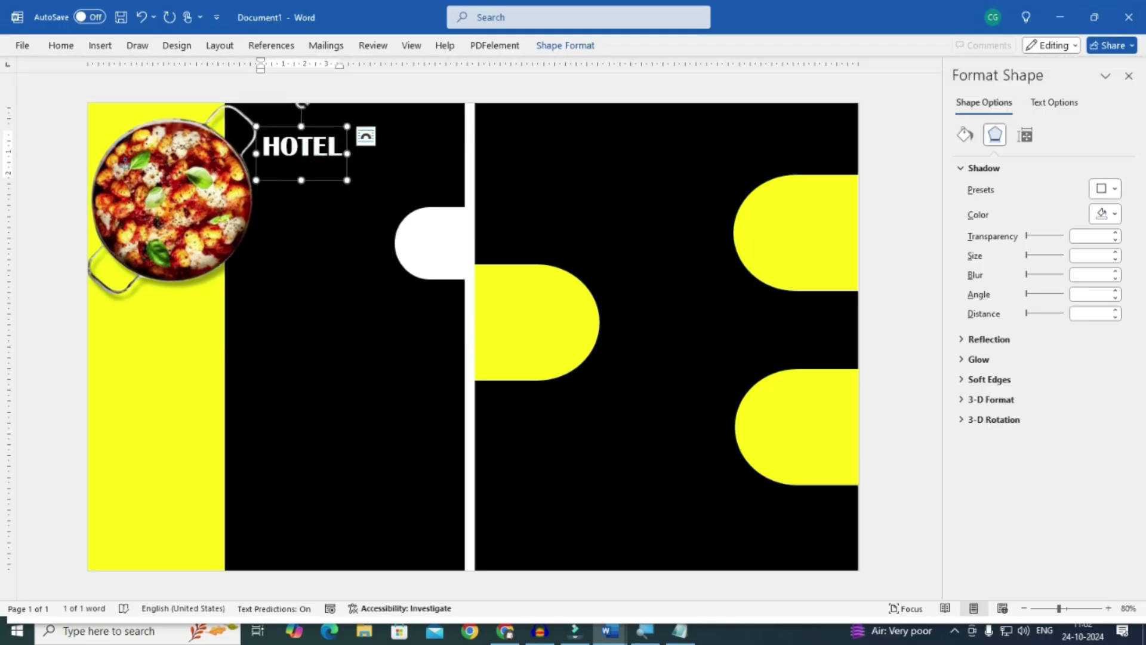
# - Enlarge the HOTEL text point by point until it spans about half of the black area beside the pan
pyautogui.hotkey('ctrl', ']')
pyautogui.hotkey('ctrl', ']')
pyautogui.hotkey('ctrl', ']')
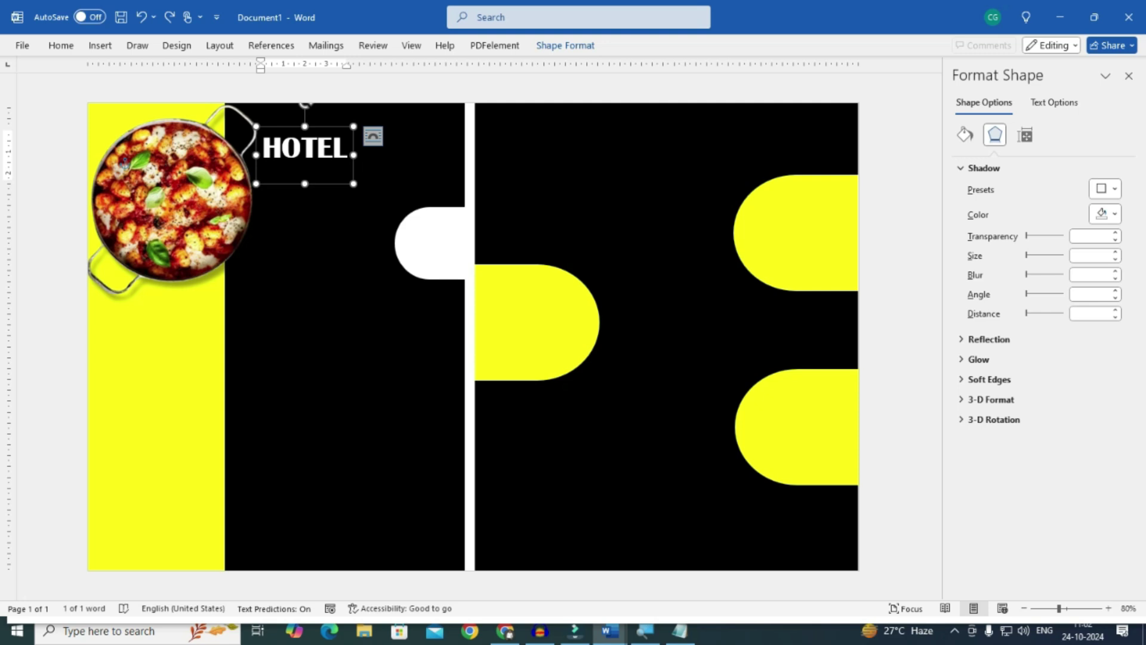
pyautogui.hotkey('ctrl', ']')
pyautogui.hotkey('ctrl', ']')
pyautogui.hotkey('ctrl', ']')
pyautogui.hotkey('ctrl', ']')
pyautogui.hotkey('ctrl', ']')
pyautogui.hotkey('ctrl', ']')
pyautogui.hotkey('ctrl', ']')
pyautogui.hotkey('ctrl', ']')
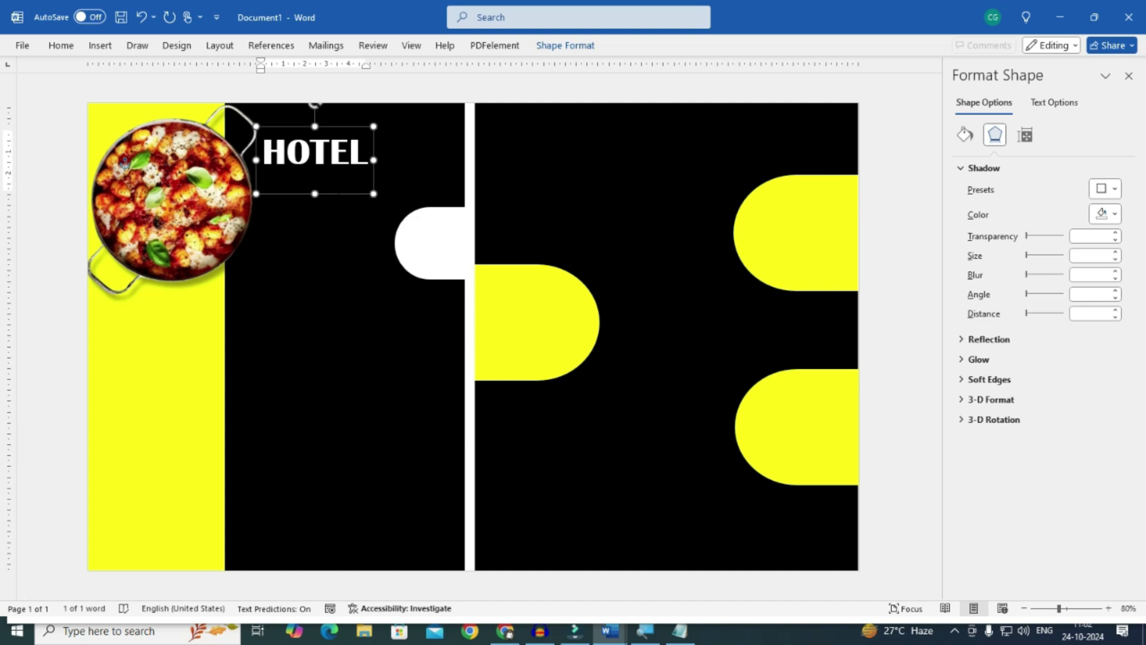
# - Paste a copy of the HOTEL WordArt, place it directly beneath the original and replace its text with BROTHERS
pyautogui.hotkey('ctrl', 'v')
pyautogui.moveTo(348, 206); pyautogui.dragTo(336, 225)
pyautogui.doubleClick(332, 199)
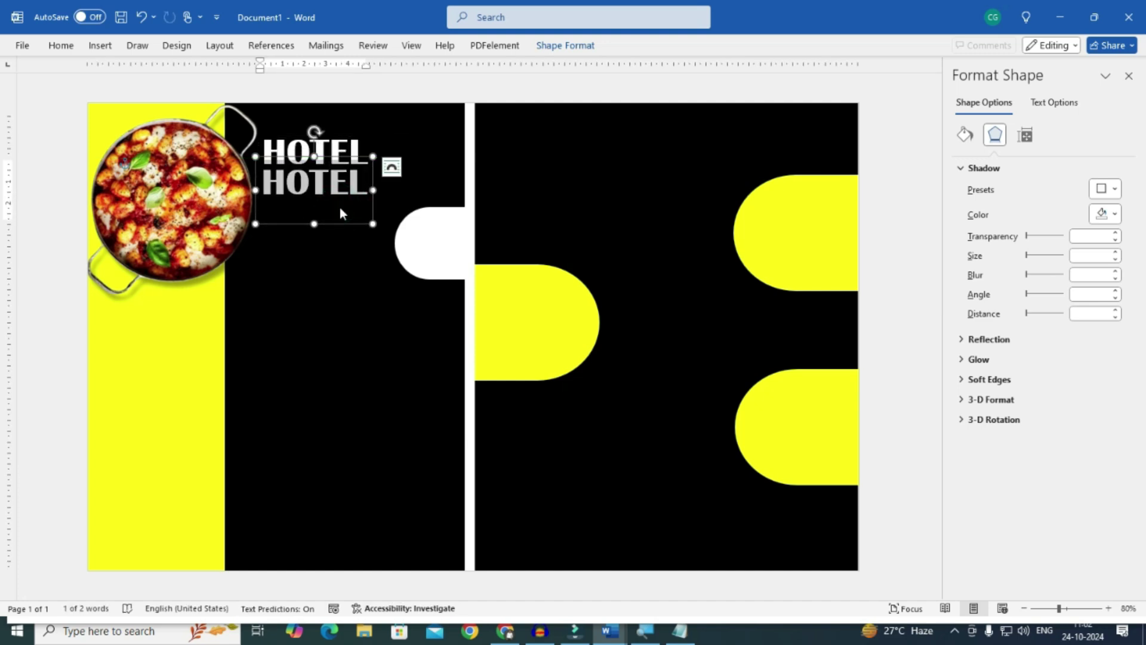
pyautogui.write('BROTHERS')
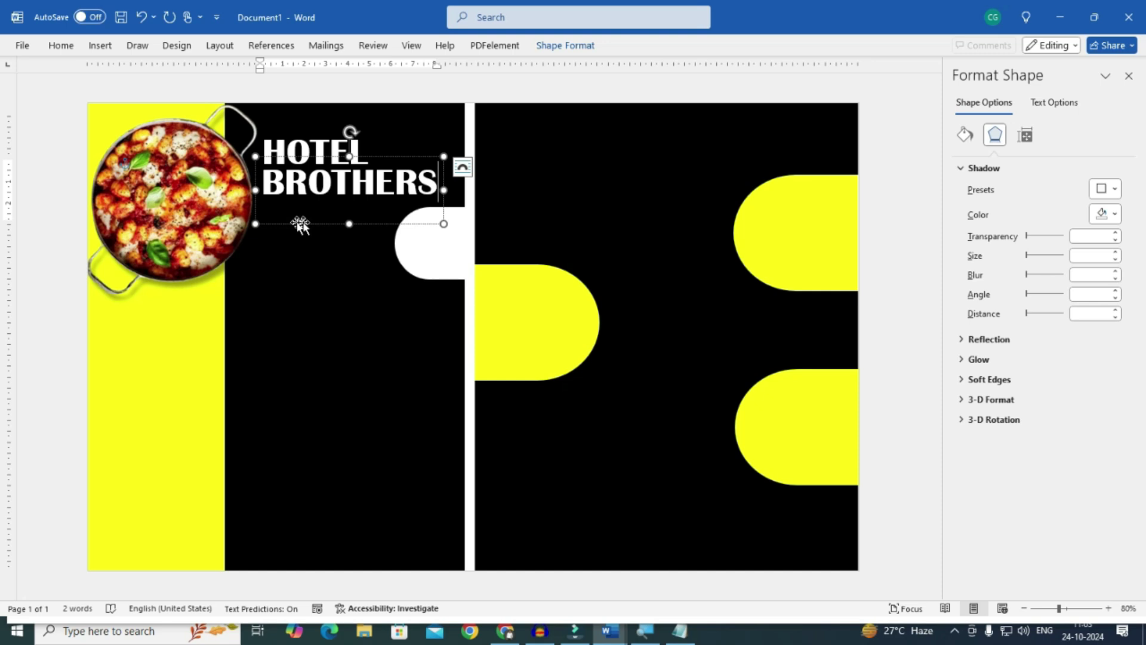
pyautogui.click(471, 311)
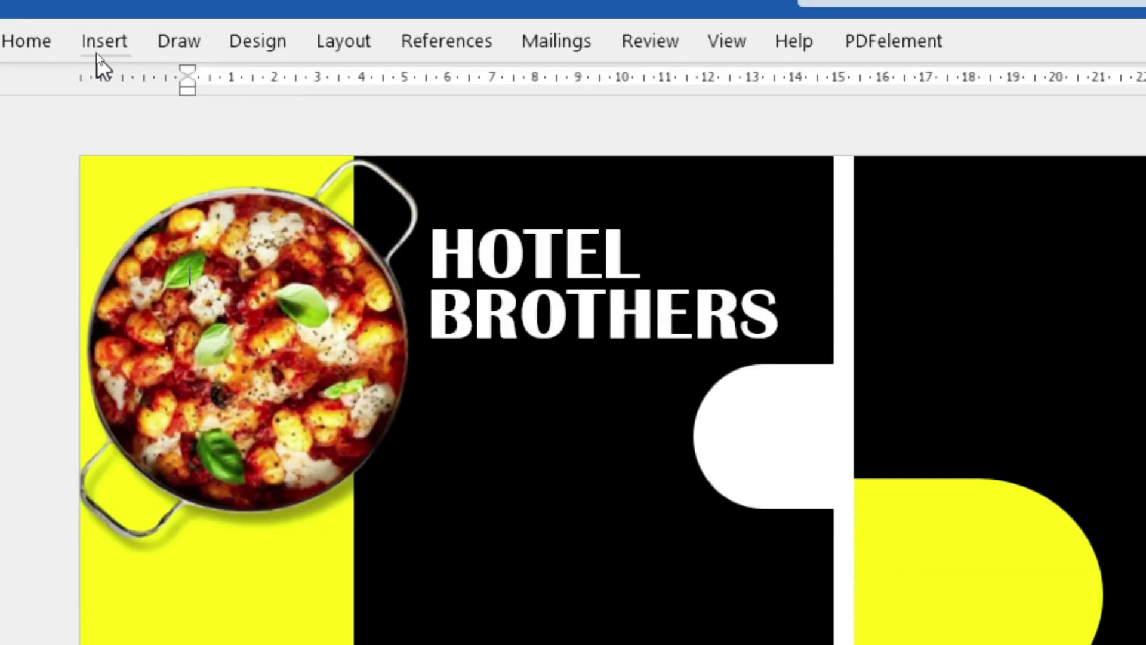
# - Draw a thin rectangular bar about 4 cm wide beneath the first half of BROTHERS and fill it with yellow
pyautogui.click(96, 50)
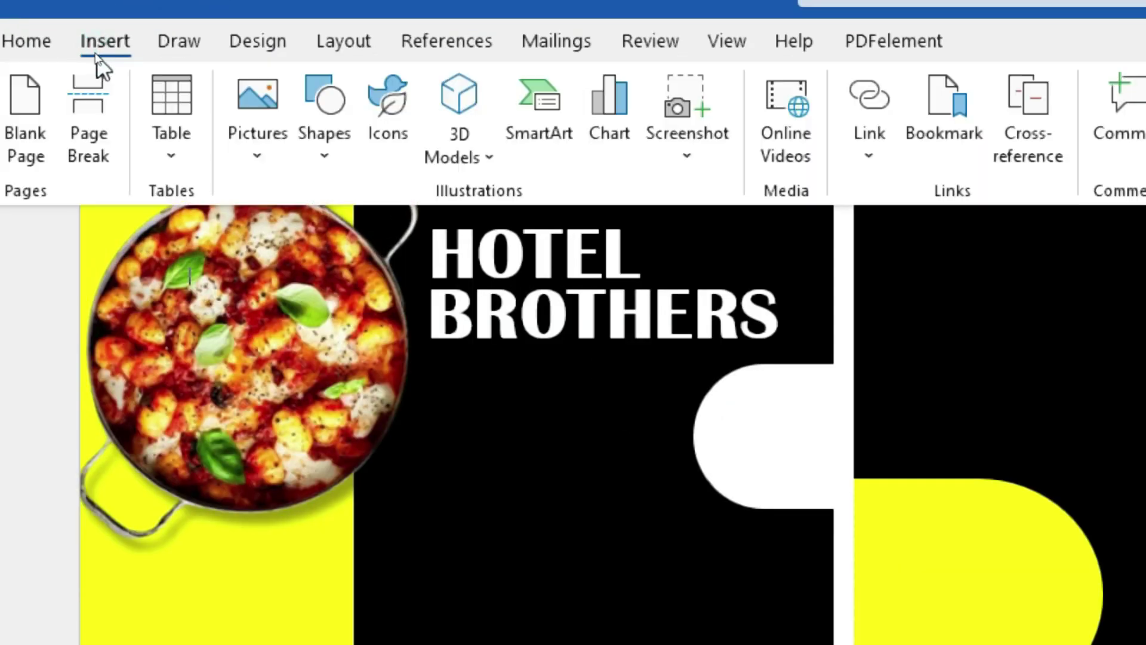
pyautogui.click(311, 162)
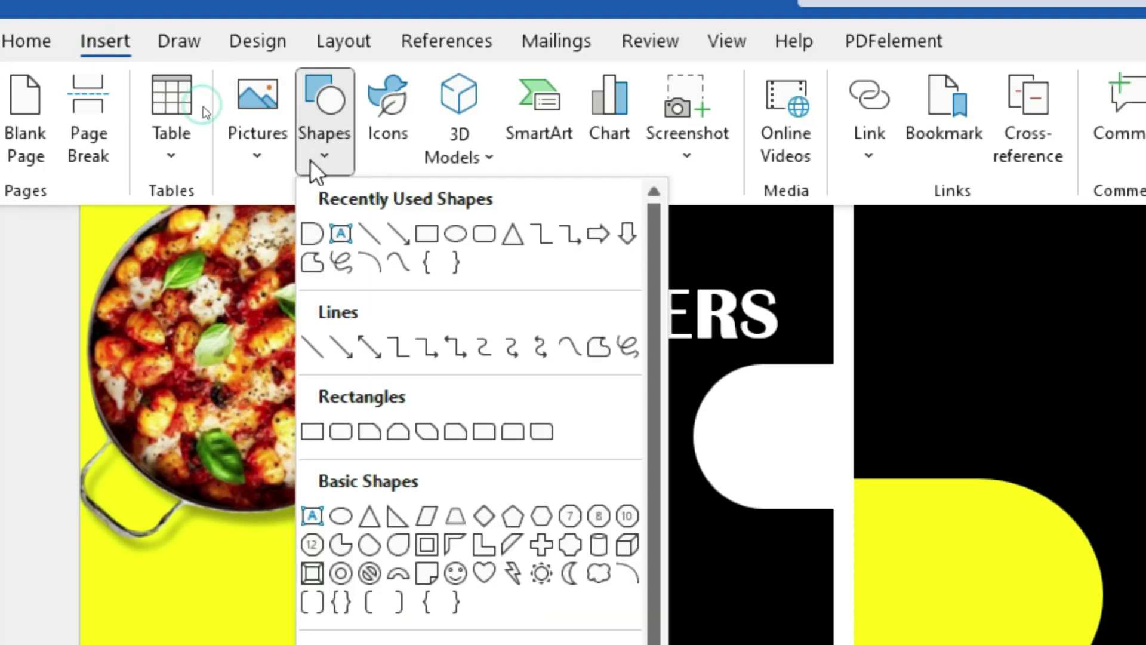
pyautogui.click(446, 233)
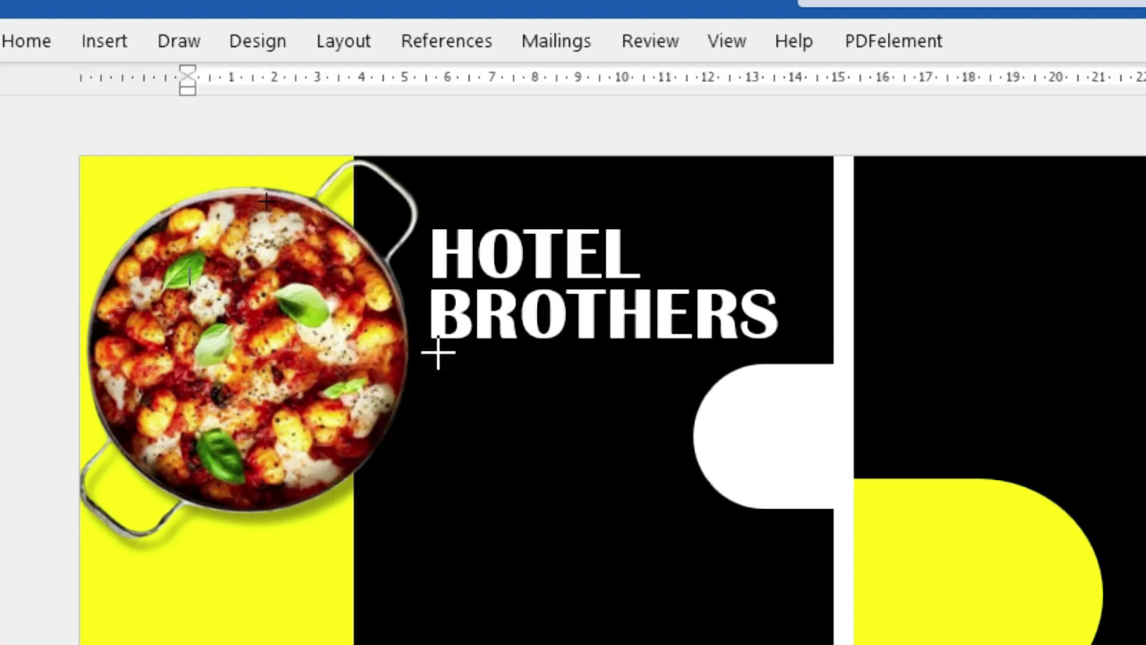
pyautogui.moveTo(429, 348)
pyautogui.mouseDown()
pyautogui.moveTo(530, 369)
pyautogui.moveTo(595, 366)
pyautogui.mouseUp()
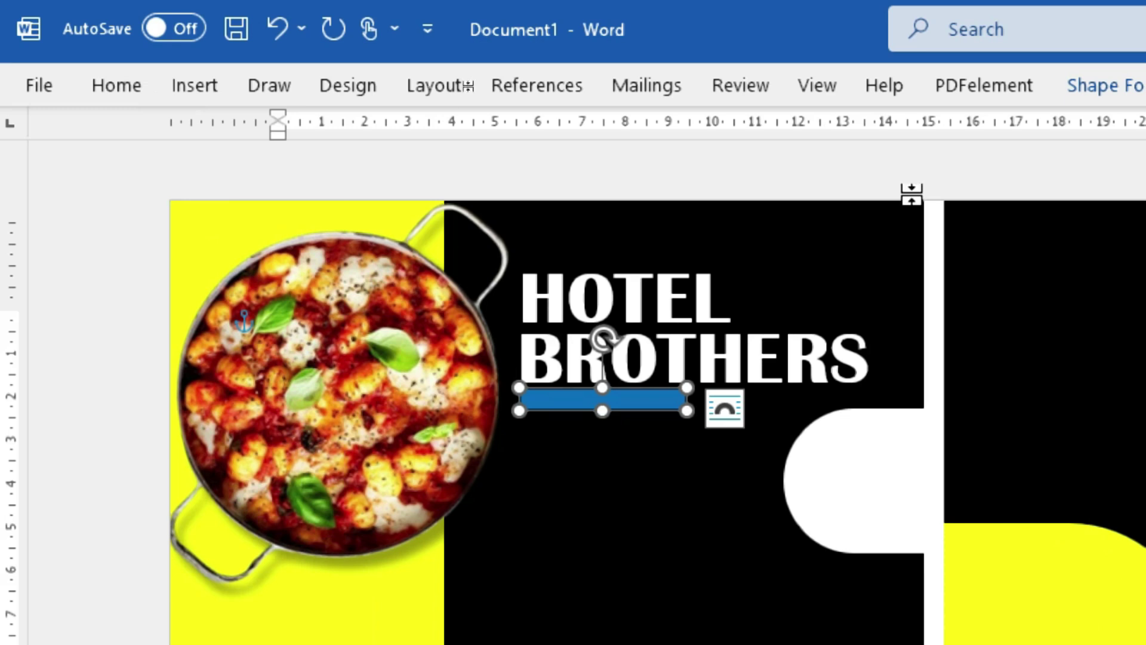
pyautogui.click(1067, 89)
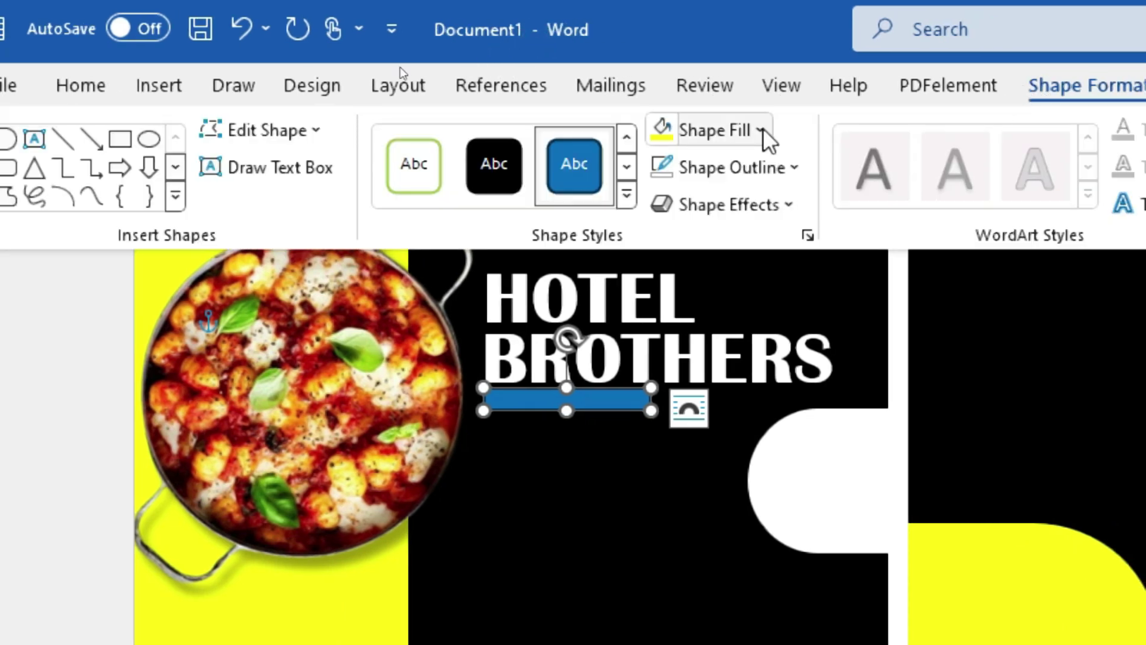
pyautogui.click(670, 129)
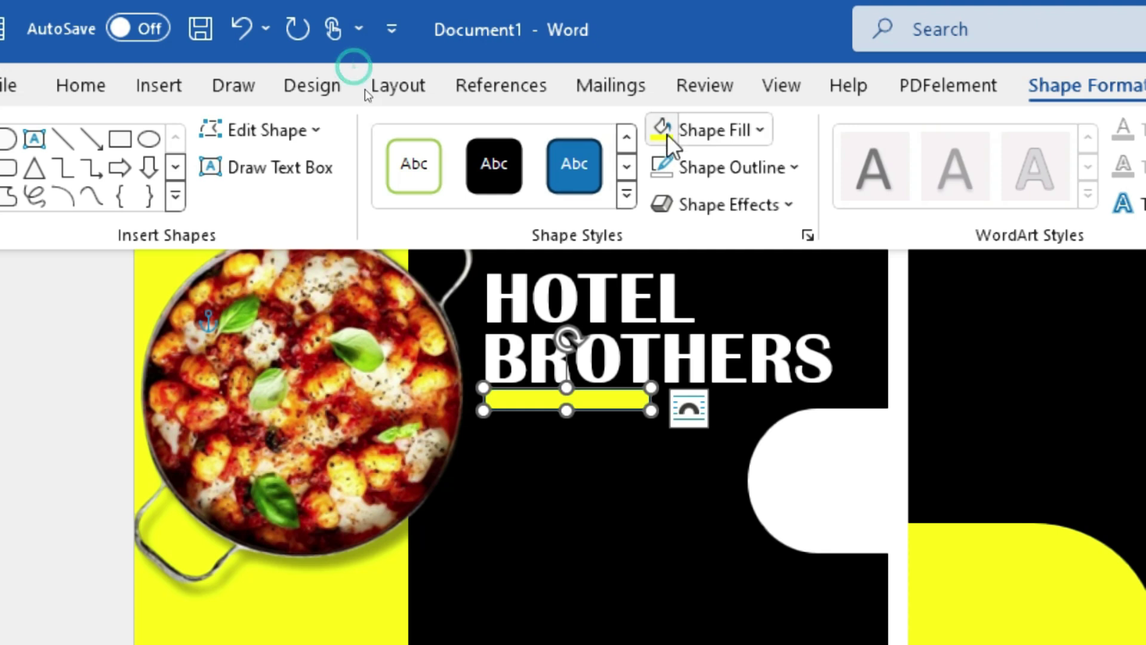
# - Adjust the yellow bar's outline and reduce its height to make a slim underline beneath BROTHERS
pyautogui.click(663, 164)
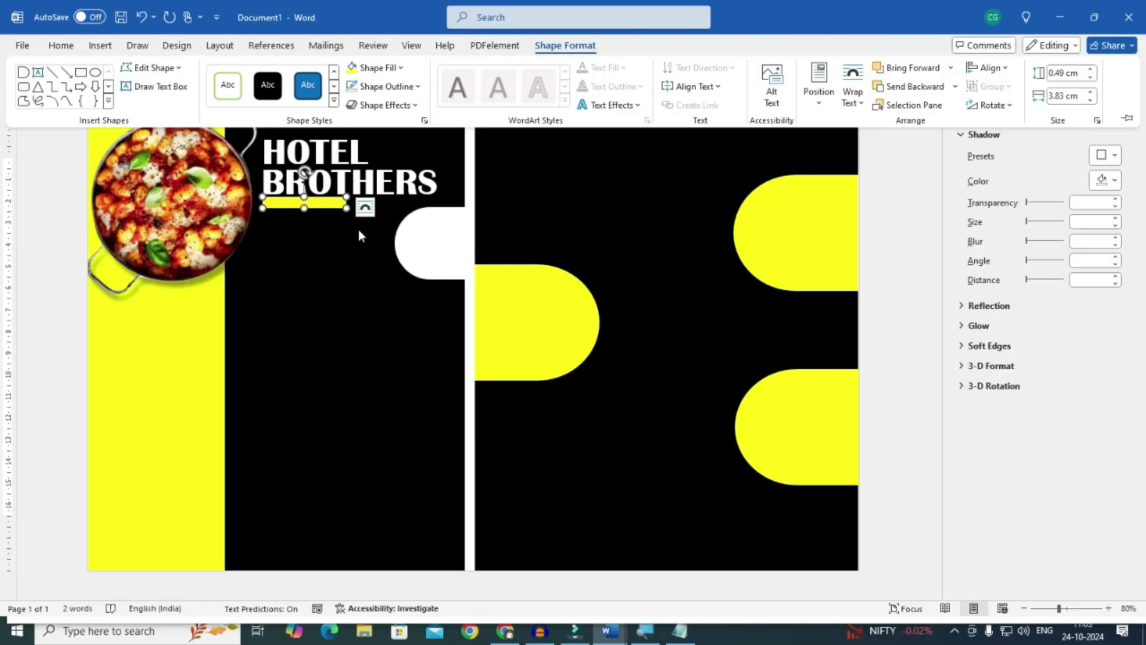
pyautogui.click(358, 229)
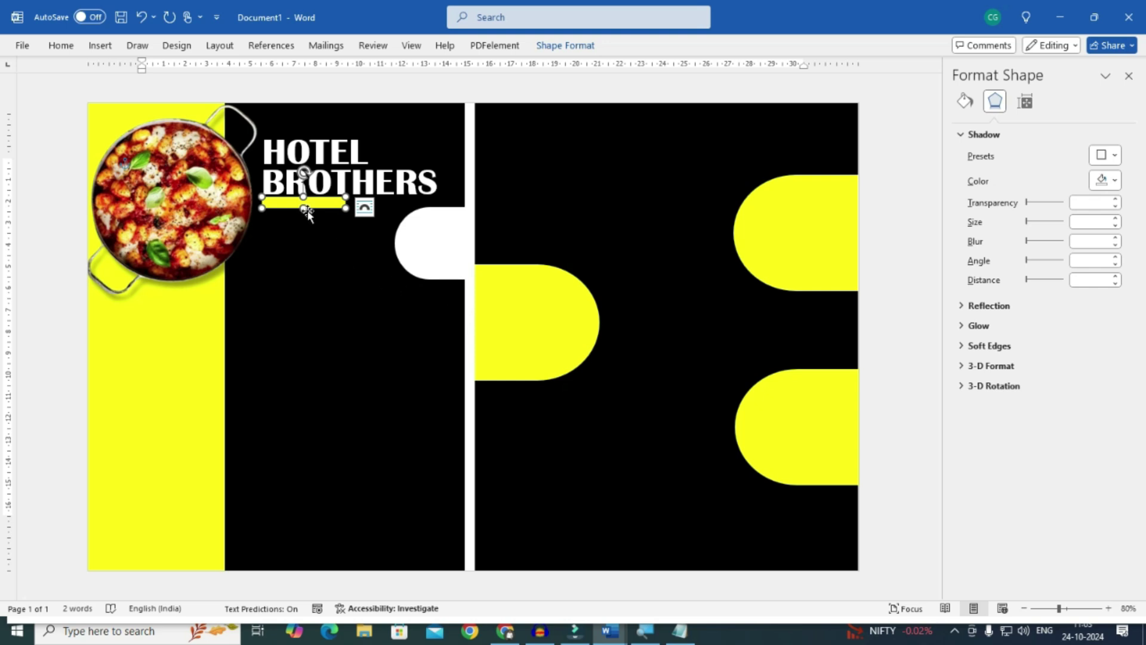
pyautogui.moveTo(307, 209); pyautogui.dragTo(307, 203)
pyautogui.click(471, 298)
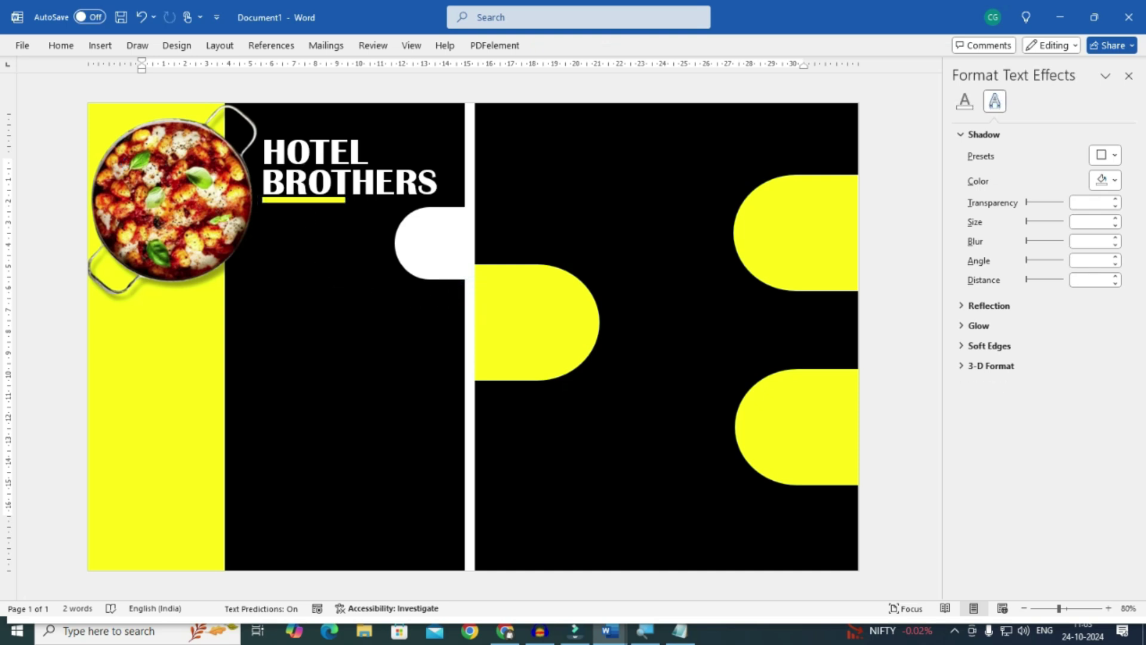
pyautogui.click(310, 202)
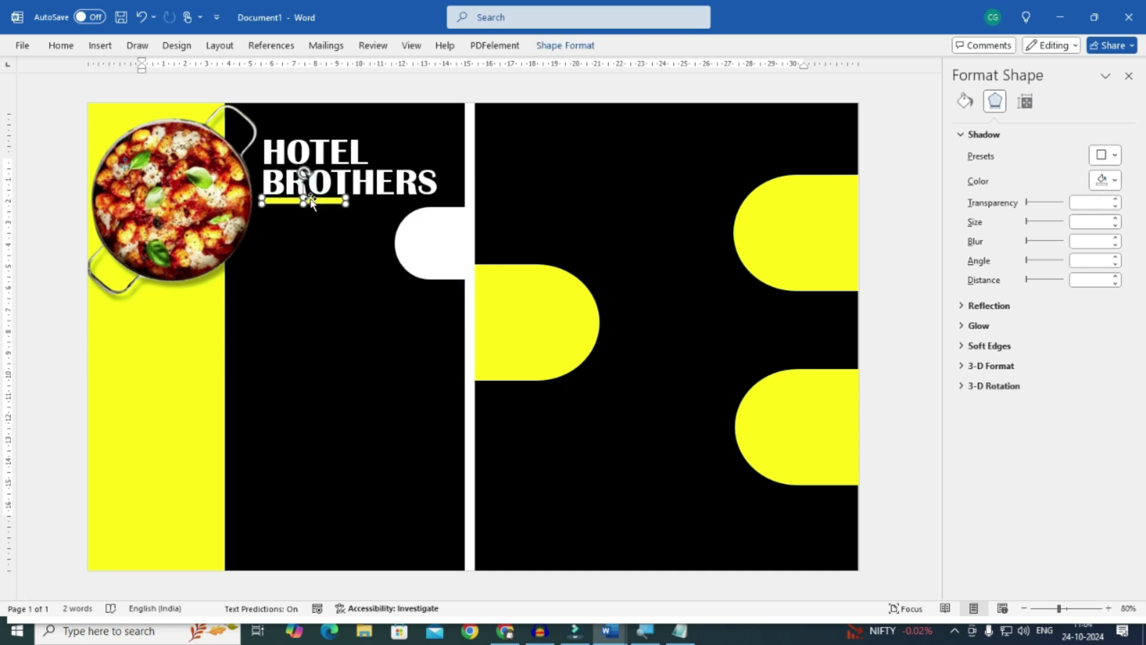
pyautogui.click(468, 337)
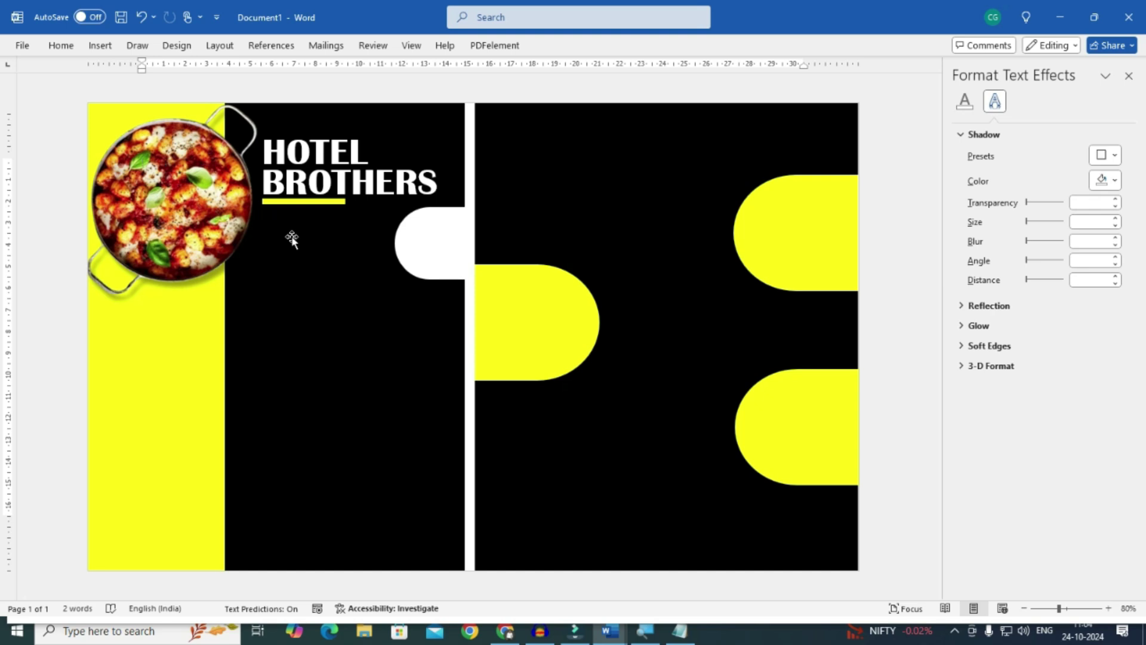
# - Move the white half-rounded shape straight down along the black panel's edge, clearing space beneath the title
pyautogui.click(451, 274)
pyautogui.moveTo(447, 270); pyautogui.dragTo(447, 323)
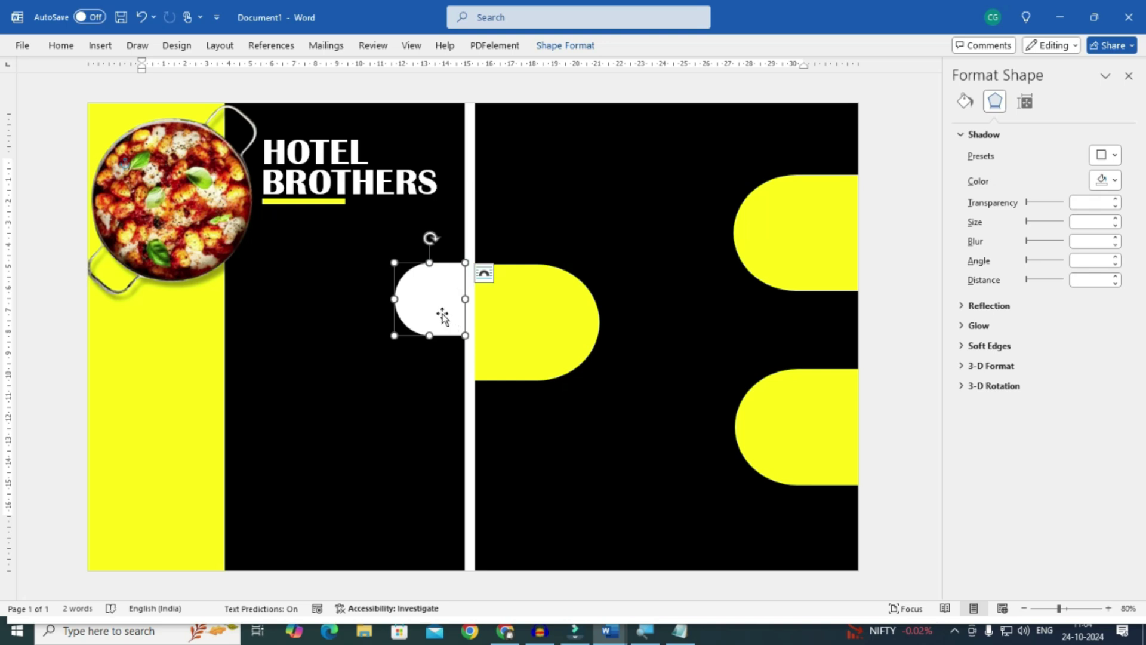
# - Paste a copy of the HOTEL WordArt beneath the yellow bar and replace its text with the hotel's phone number
pyautogui.click(299, 158)
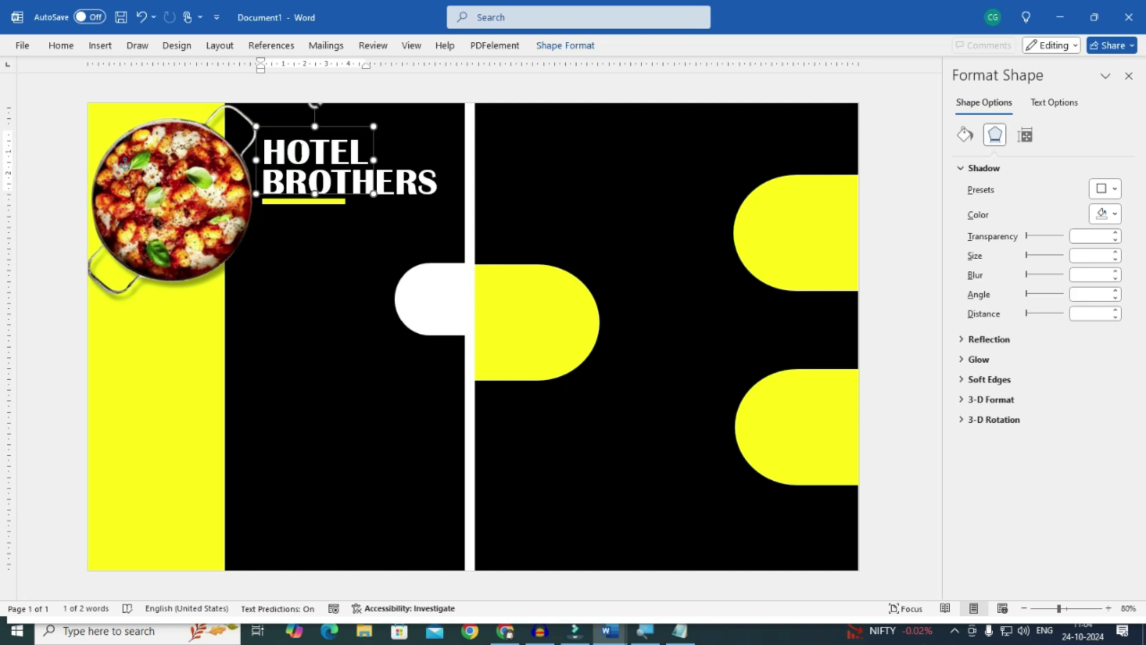
pyautogui.hotkey('ctrl', 'v')
pyautogui.moveTo(369, 208); pyautogui.dragTo(363, 265)
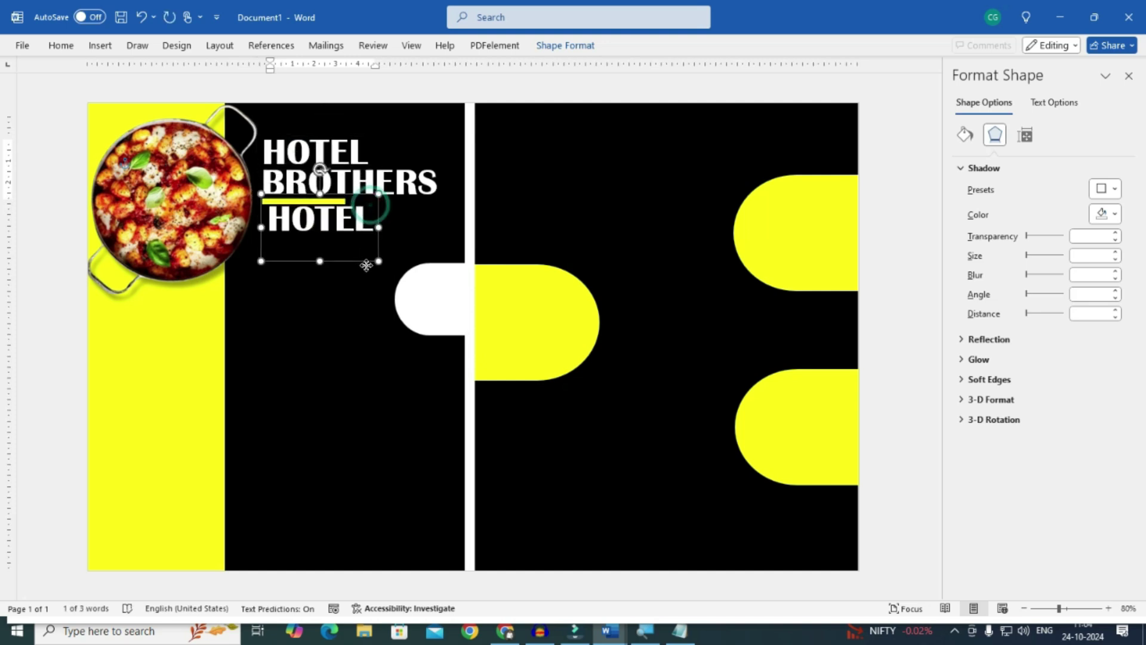
pyautogui.hotkey('ctrl', 'a')
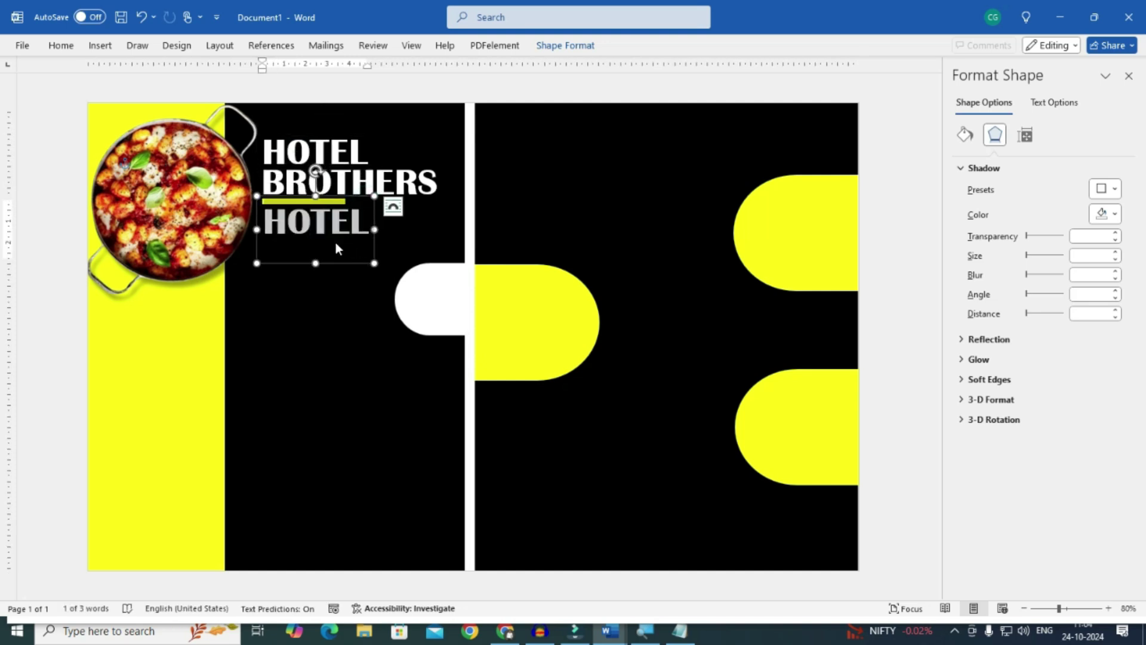
pyautogui.write('+')
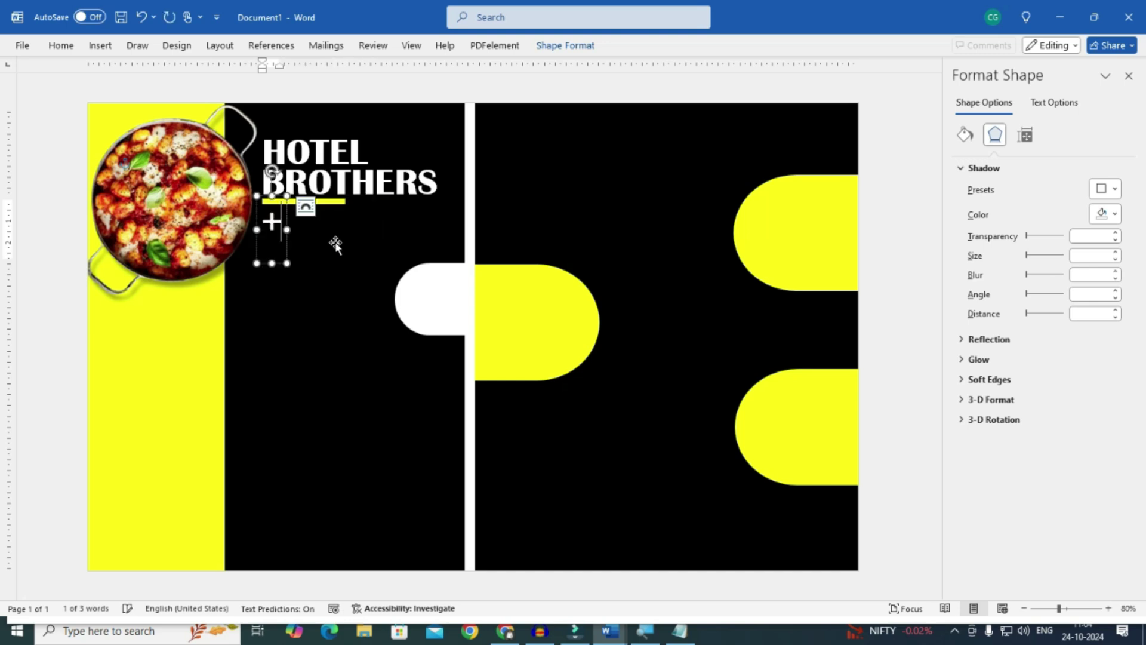
pyautogui.write('91 745896')
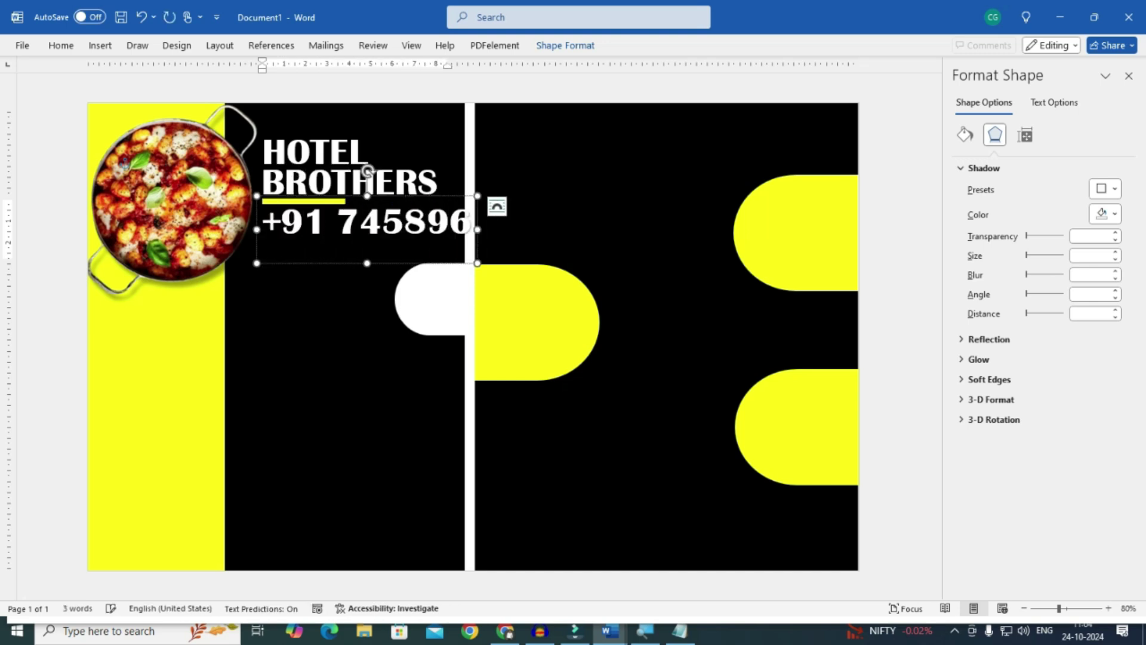
pyautogui.write('XXXX')
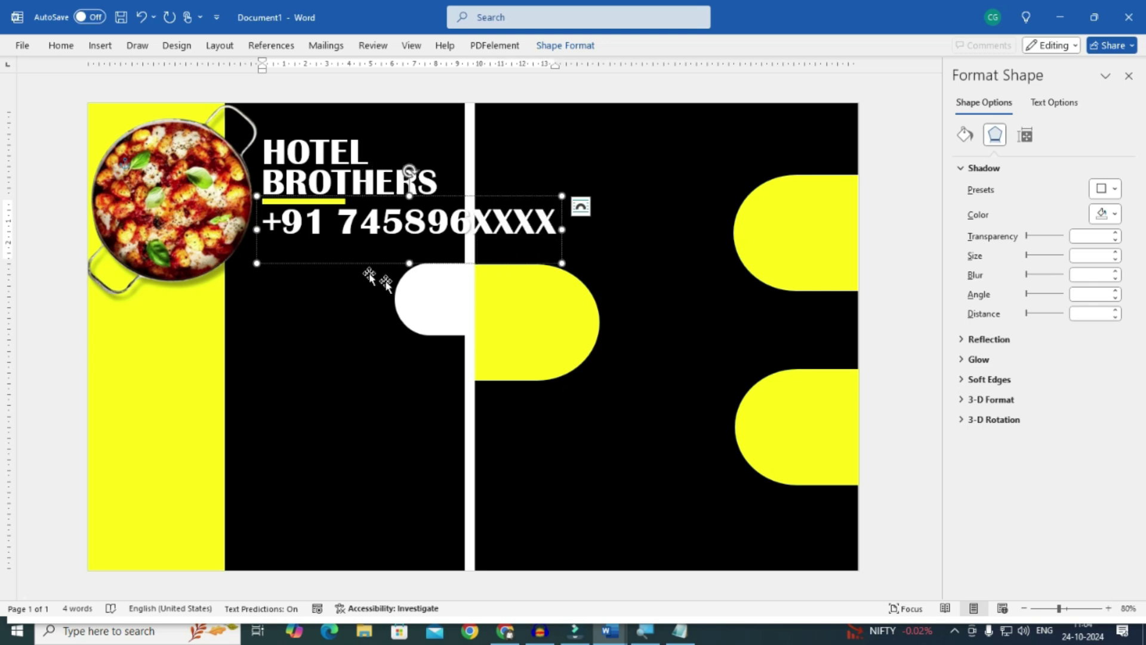
# - Set the phone number text to Britannic Bold at 26 pt
pyautogui.click(381, 263)
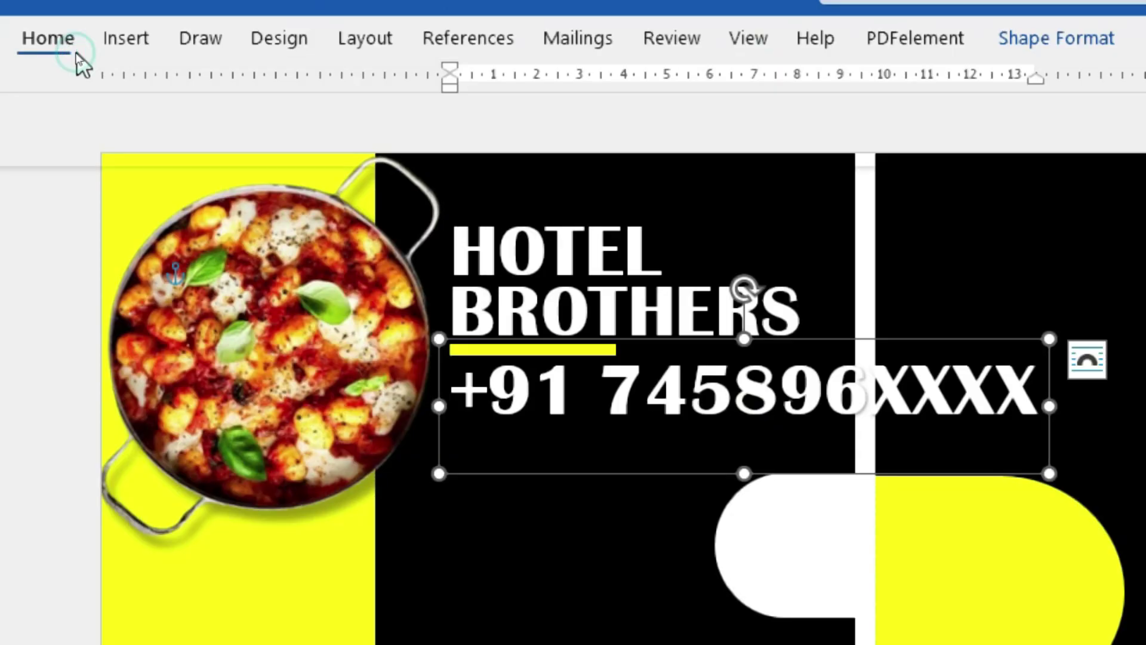
pyautogui.click(71, 50)
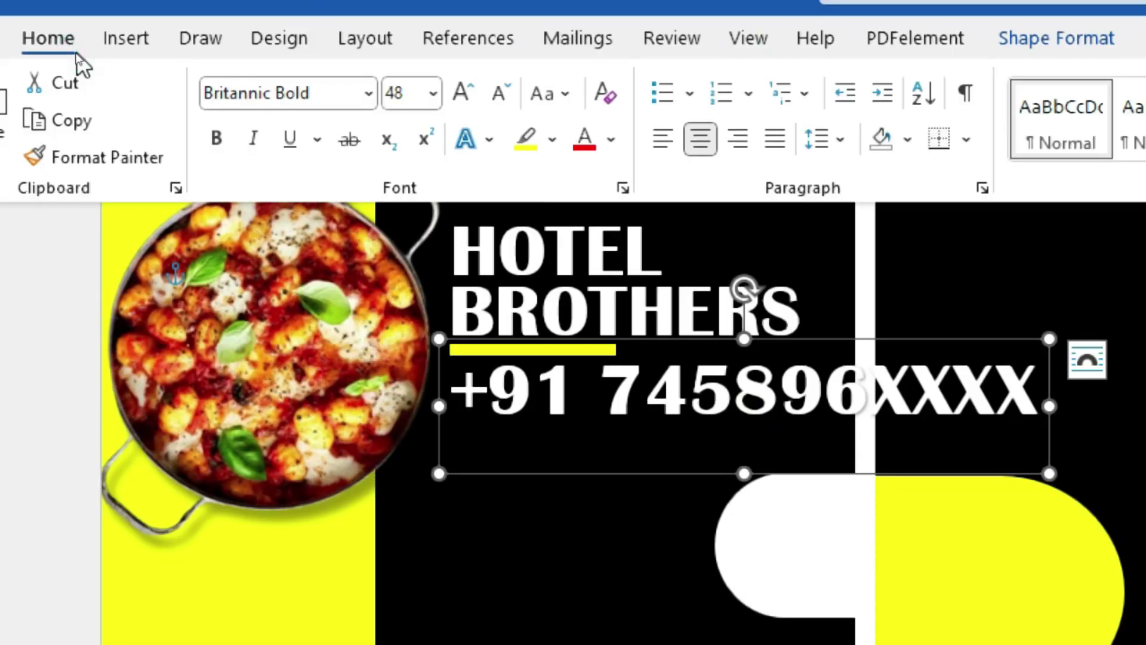
pyautogui.click(368, 96)
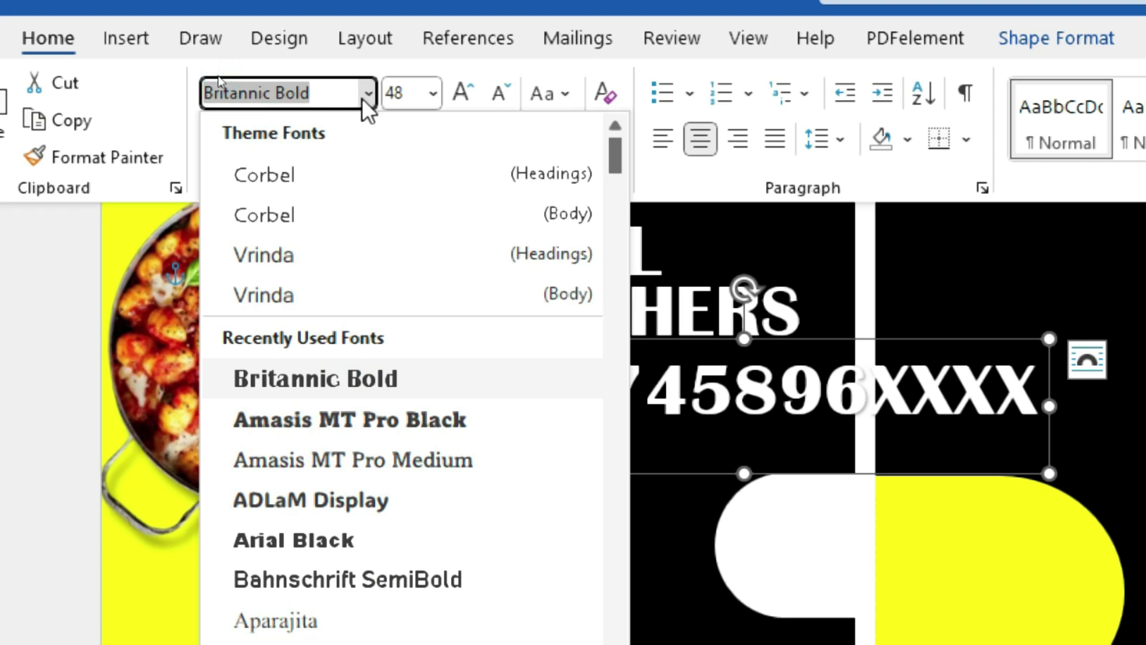
pyautogui.click(374, 379)
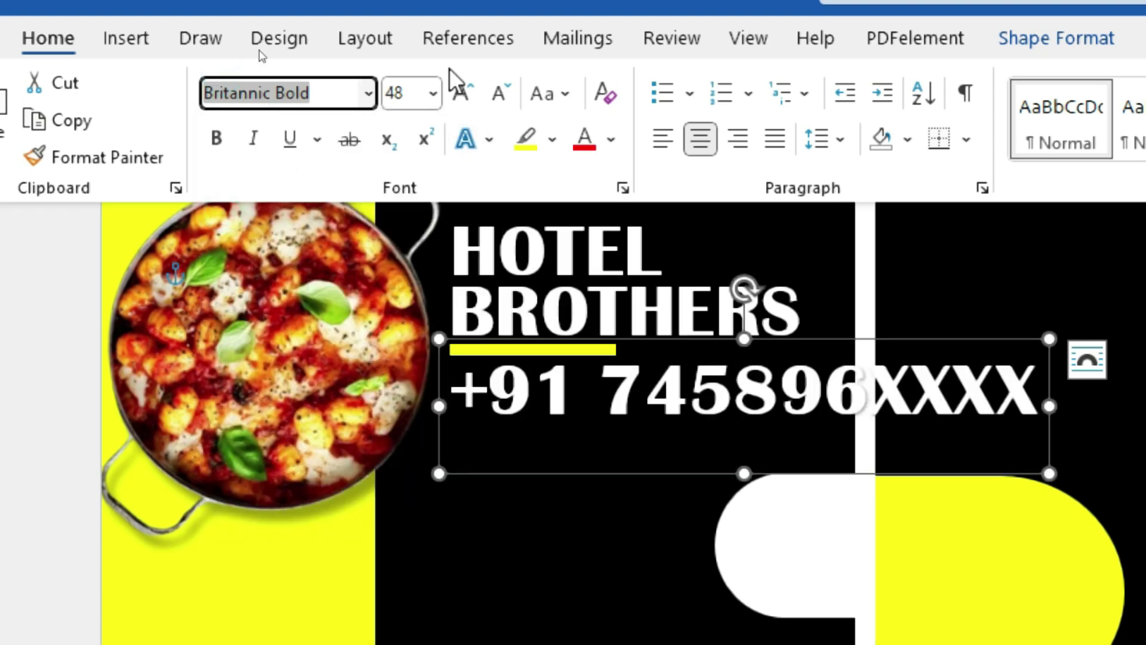
pyautogui.click(494, 95)
pyautogui.click(495, 95)
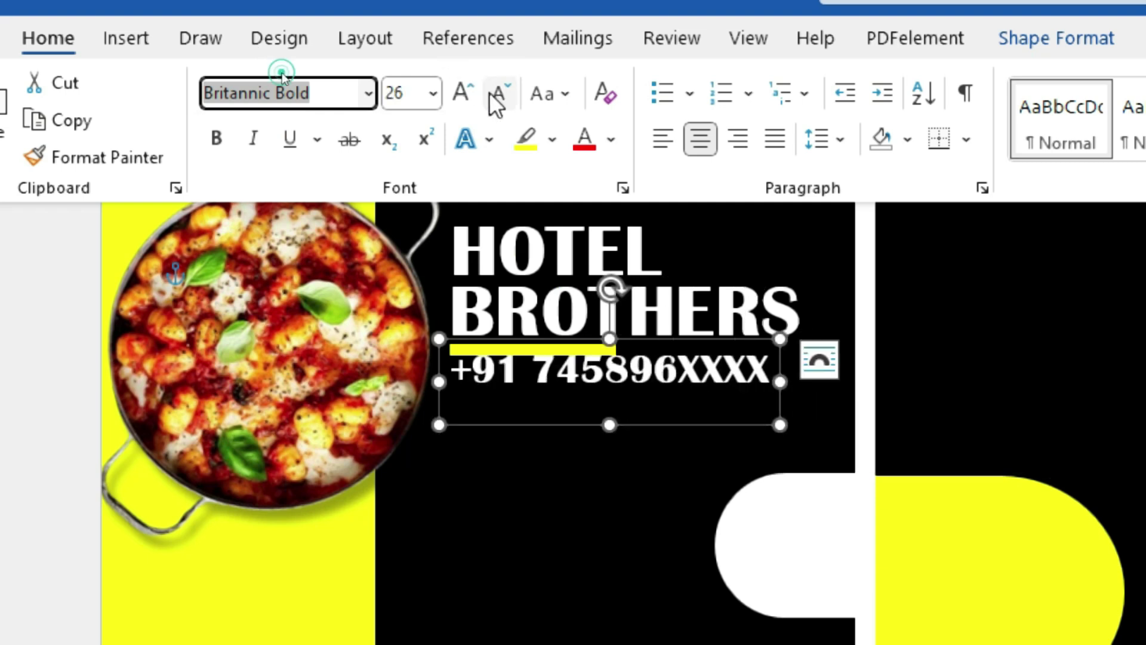
pyautogui.click(495, 96)
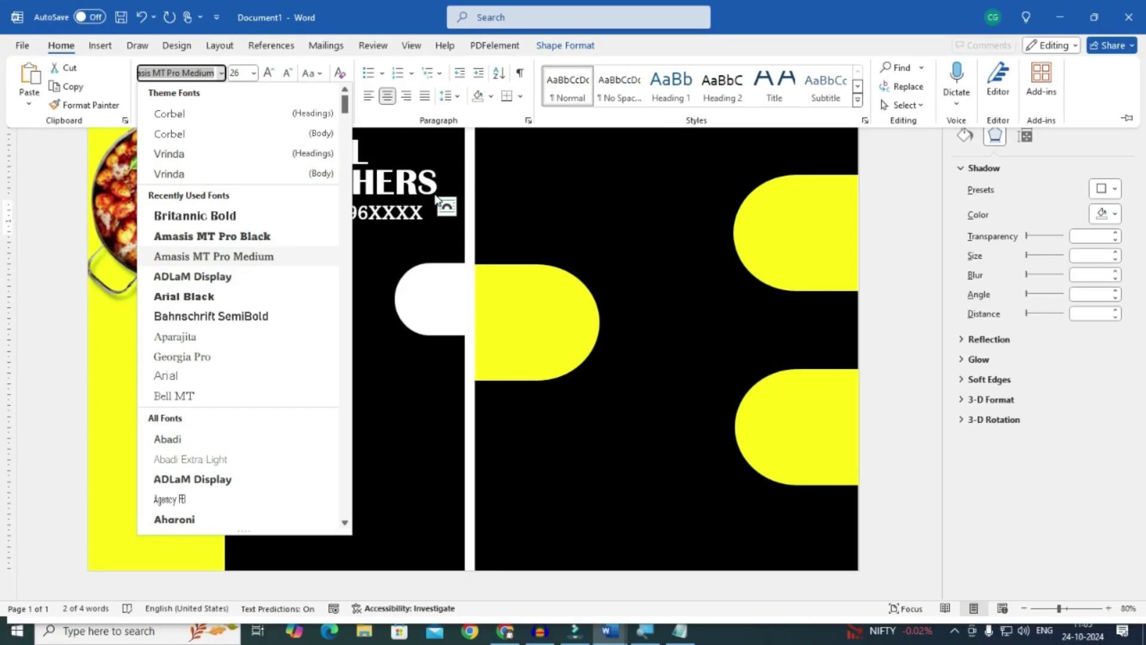
pyautogui.click(435, 202)
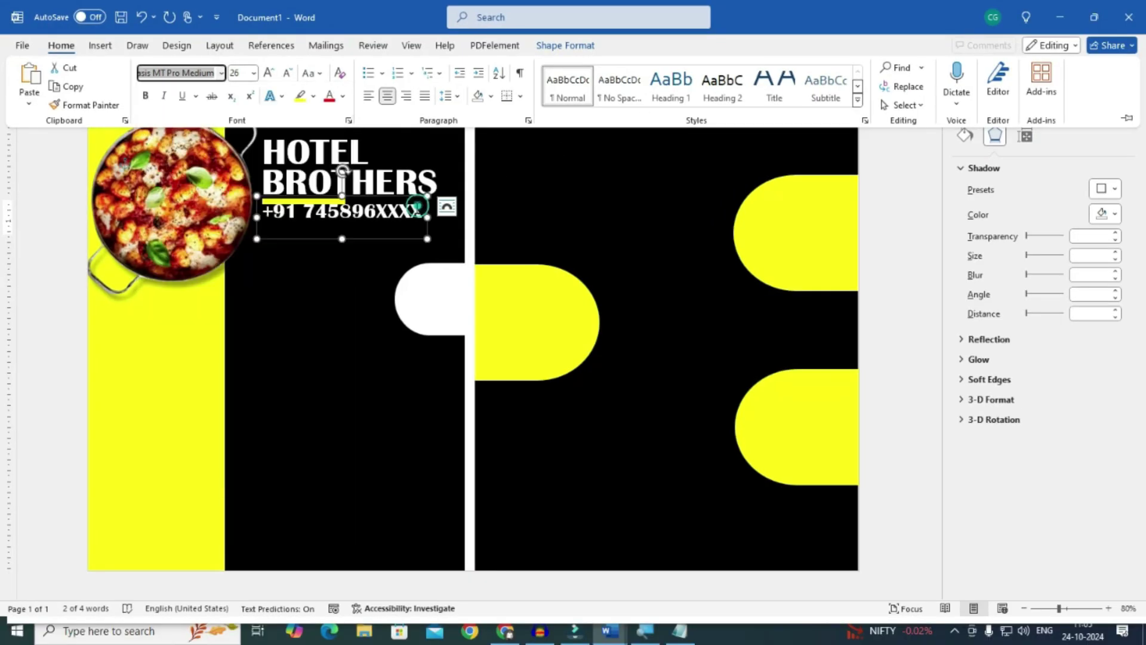
# - Shrink the phone number further to 21 pt and position it just below the yellow bar, slightly indented from the title
pyautogui.click(418, 209)
pyautogui.moveTo(342, 172); pyautogui.dragTo(342, 178)
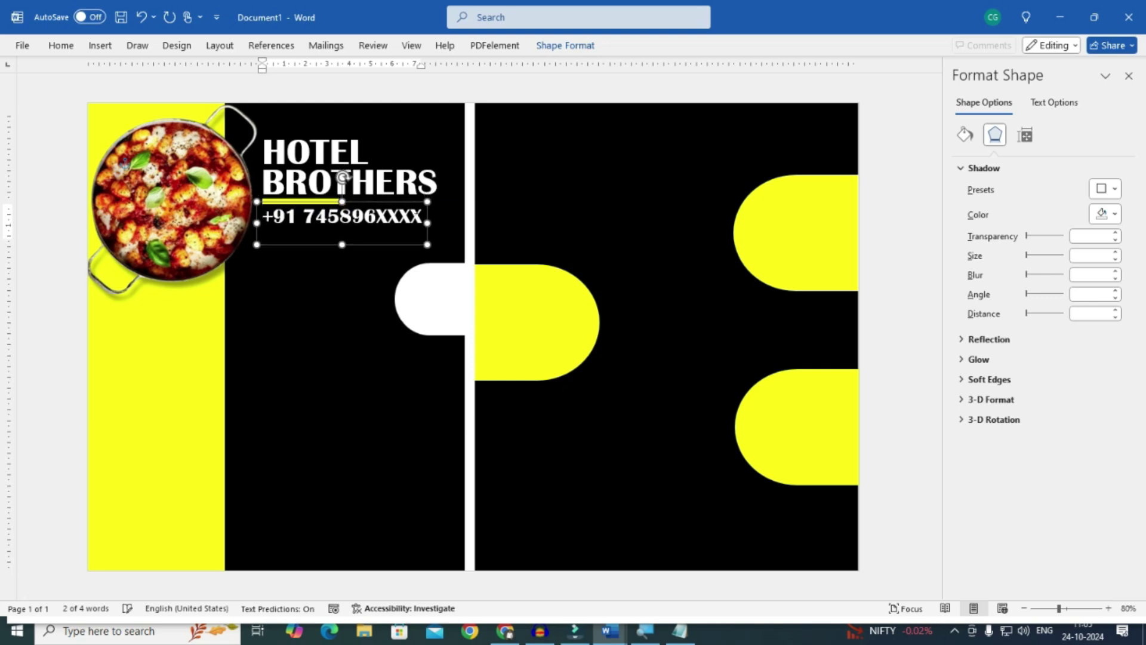
pyautogui.hotkey('ctrl', '[')
pyautogui.hotkey('ctrl', '[')
pyautogui.hotkey('ctrl', '[')
pyautogui.hotkey('ctrl', '[')
pyautogui.moveTo(337, 178); pyautogui.dragTo(344, 181)
pyautogui.press('Down')
pyautogui.press('Right')
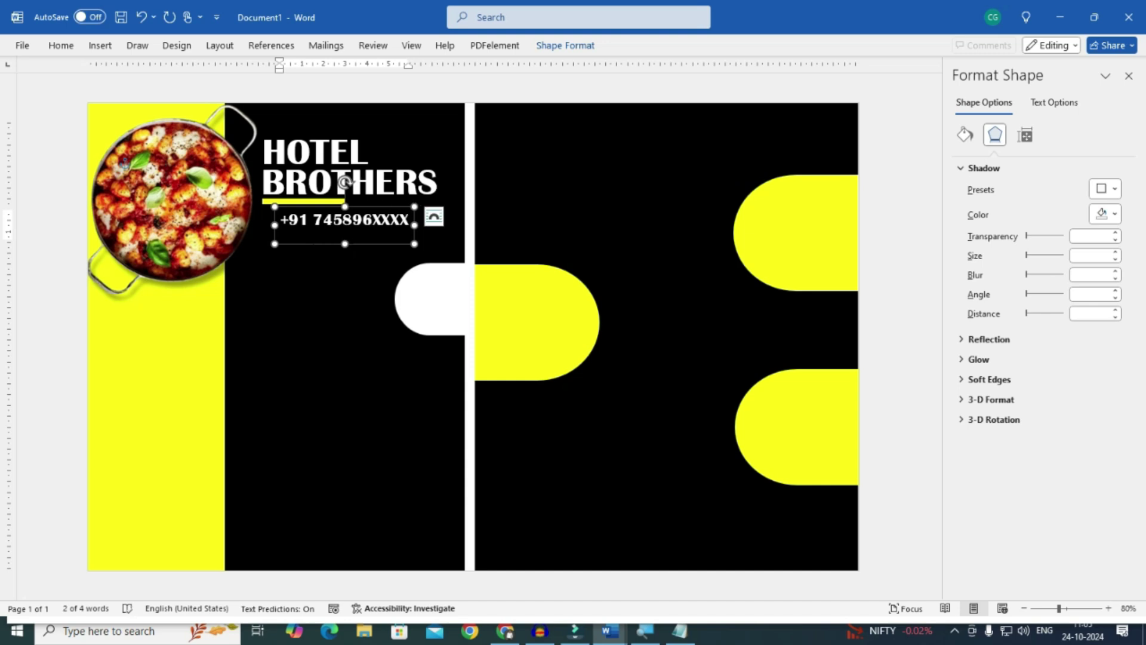
pyautogui.press('Right')
pyautogui.press('Right')
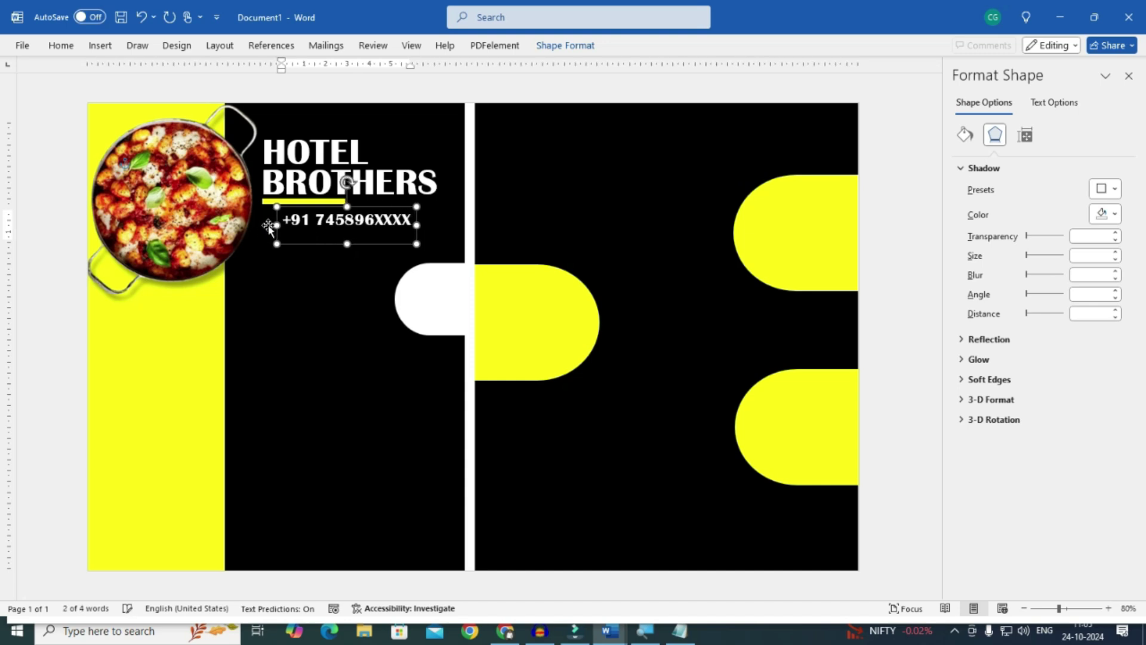
pyautogui.press('Down')
pyautogui.hotkey('ctrl', 'd')
pyautogui.moveTo(375, 253); pyautogui.dragTo(365, 260)
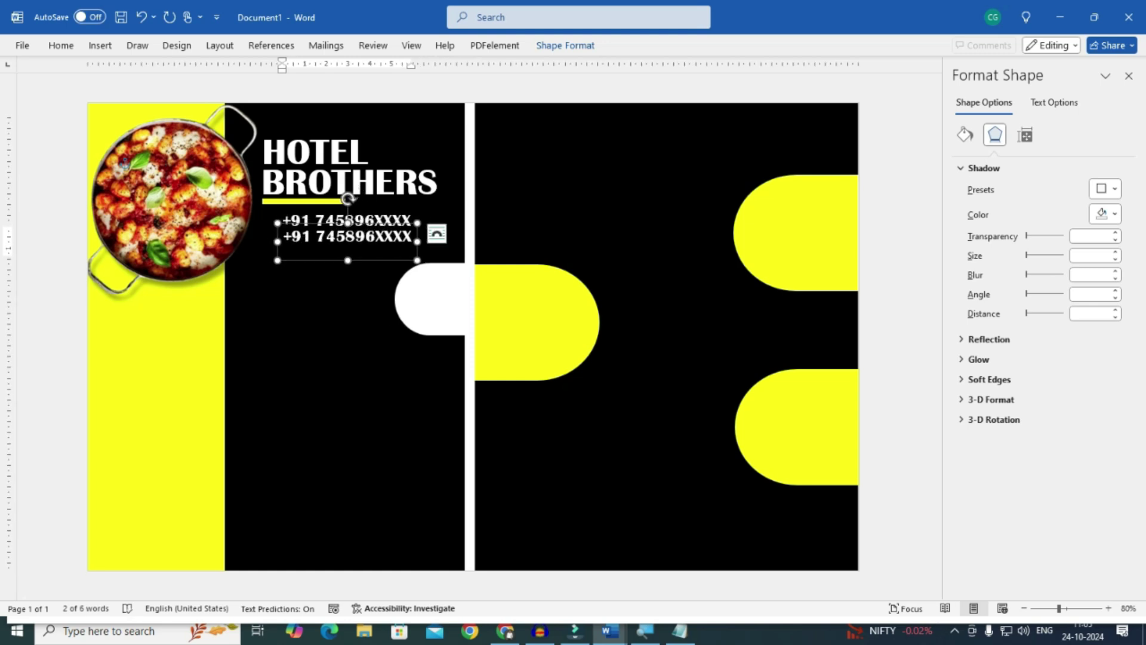
pyautogui.click(370, 243)
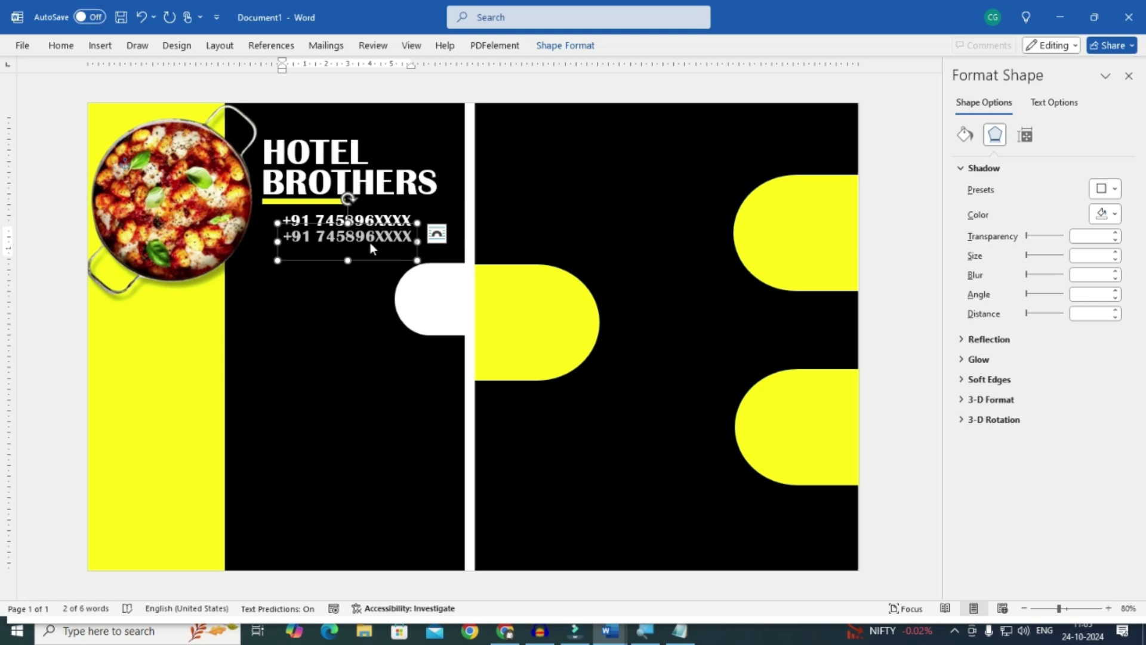
pyautogui.hotkey('ctrl', 'a')
pyautogui.write('www.brosresto.c')
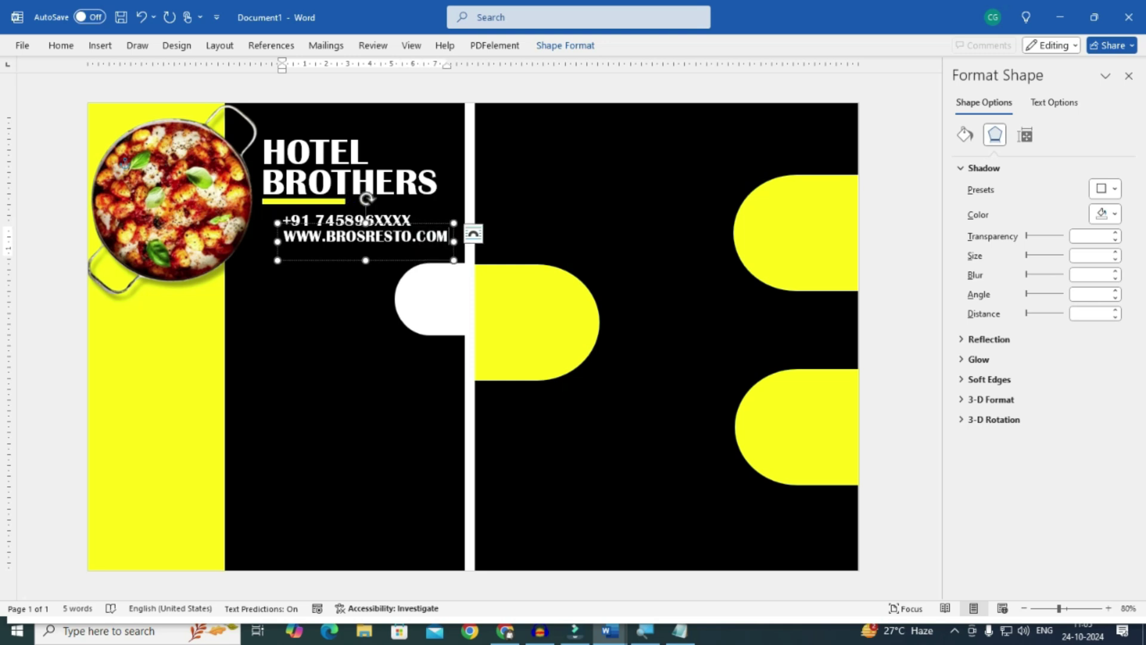
# - Change the case of the website address text to lowercase
pyautogui.doubleClick(370, 243)
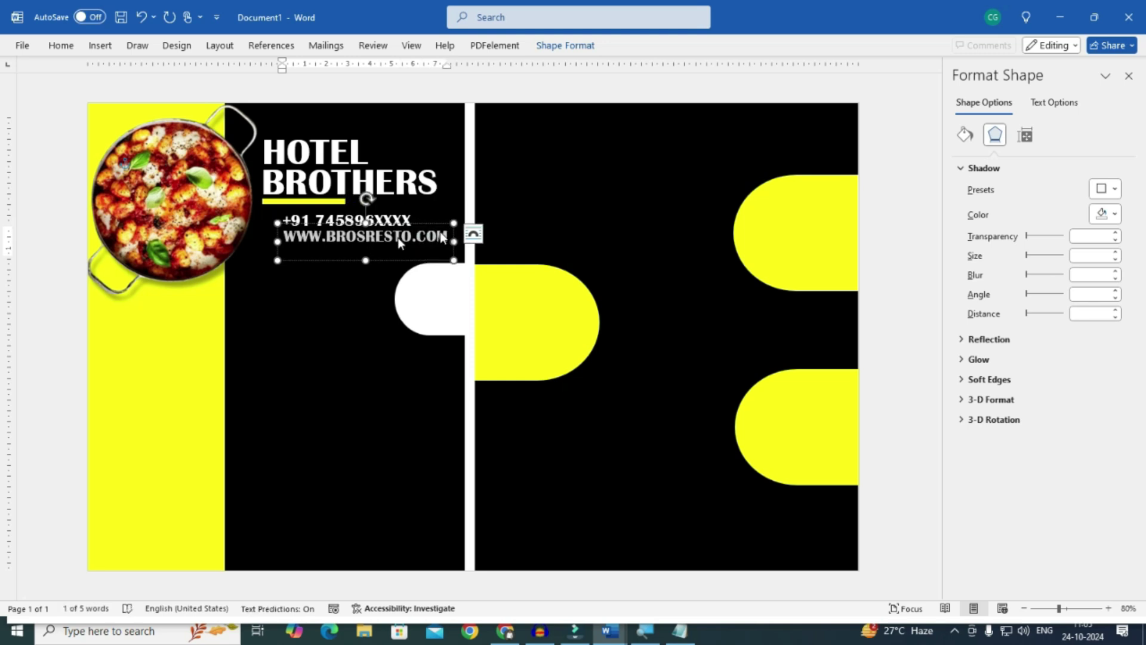
pyautogui.click(60, 46)
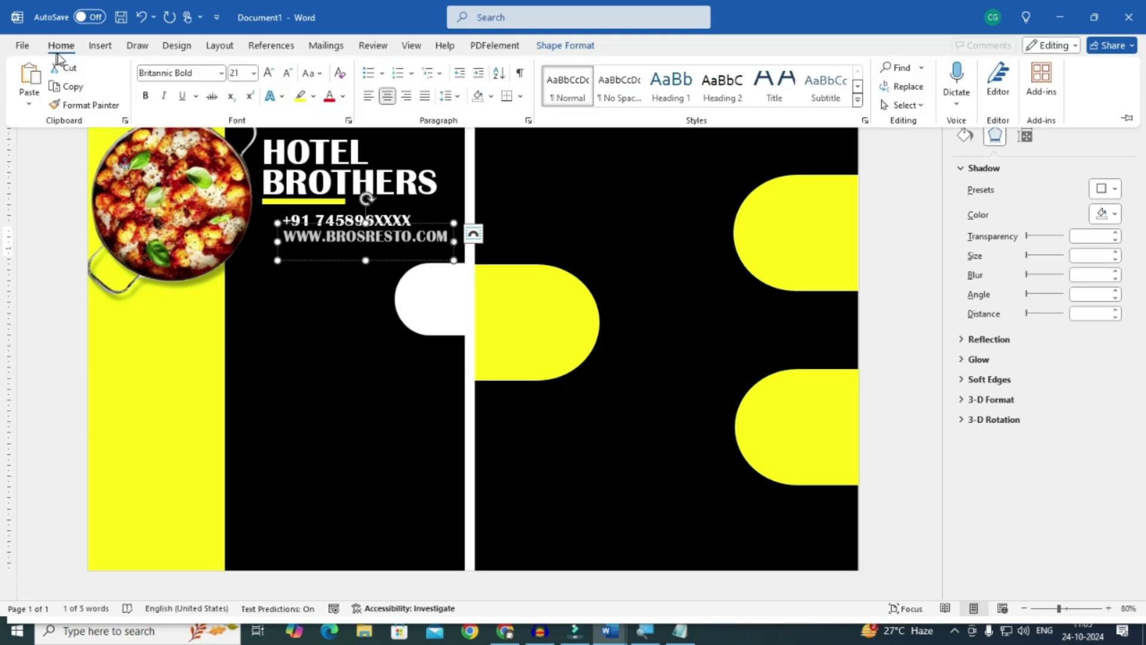
pyautogui.click(315, 79)
pyautogui.click(335, 106)
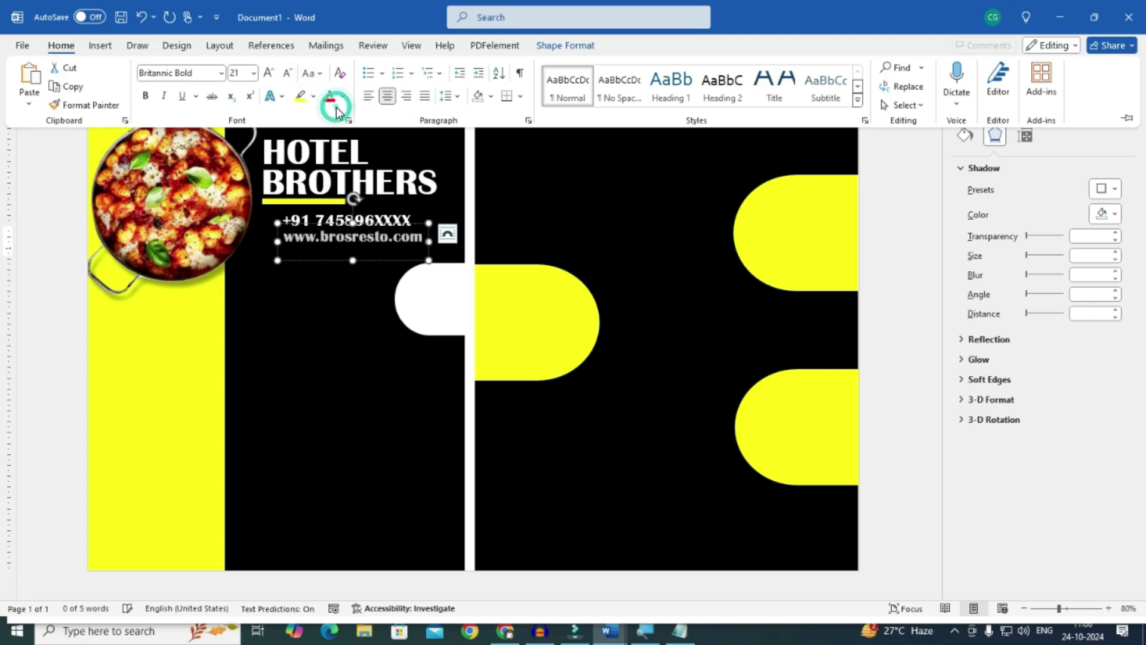
# - Nudge the website address slightly right and down beneath the phone number, then deselect it
pyautogui.click(401, 257)
pyautogui.press('Right')
pyautogui.press('Right')
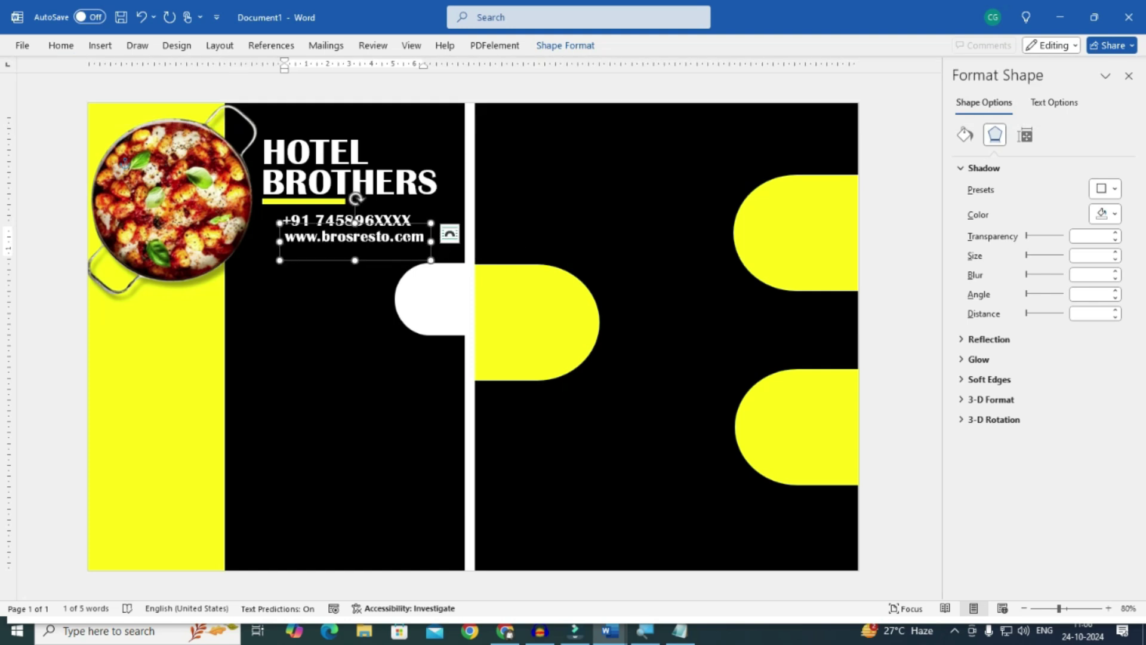
pyautogui.press('Down')
pyautogui.press('Down')
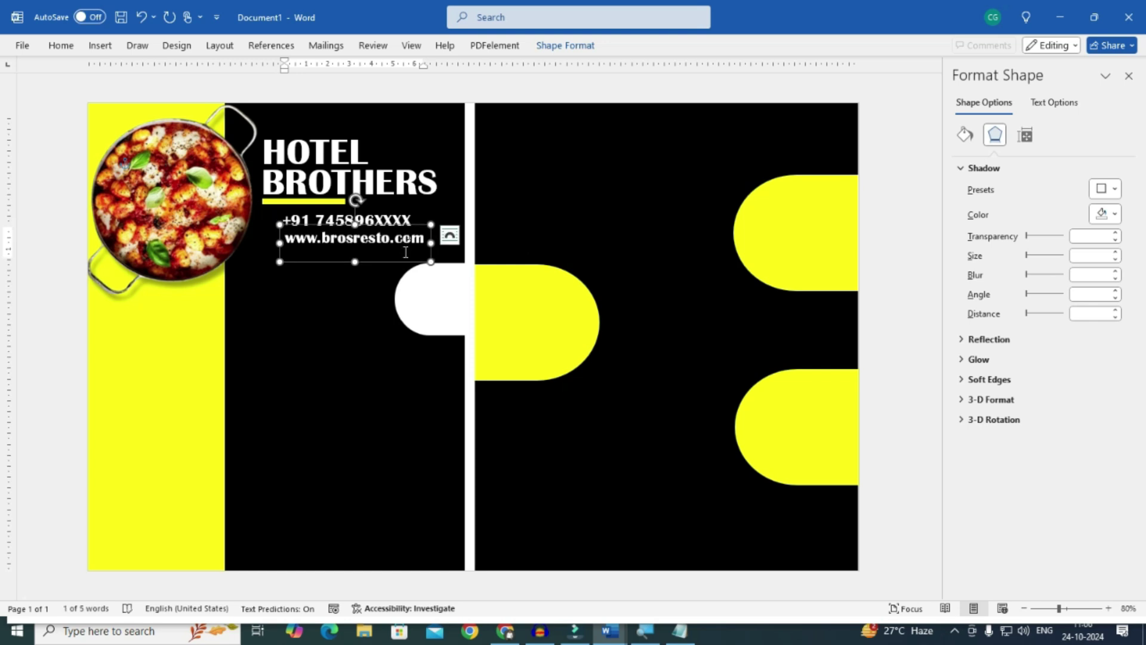
pyautogui.click(471, 213)
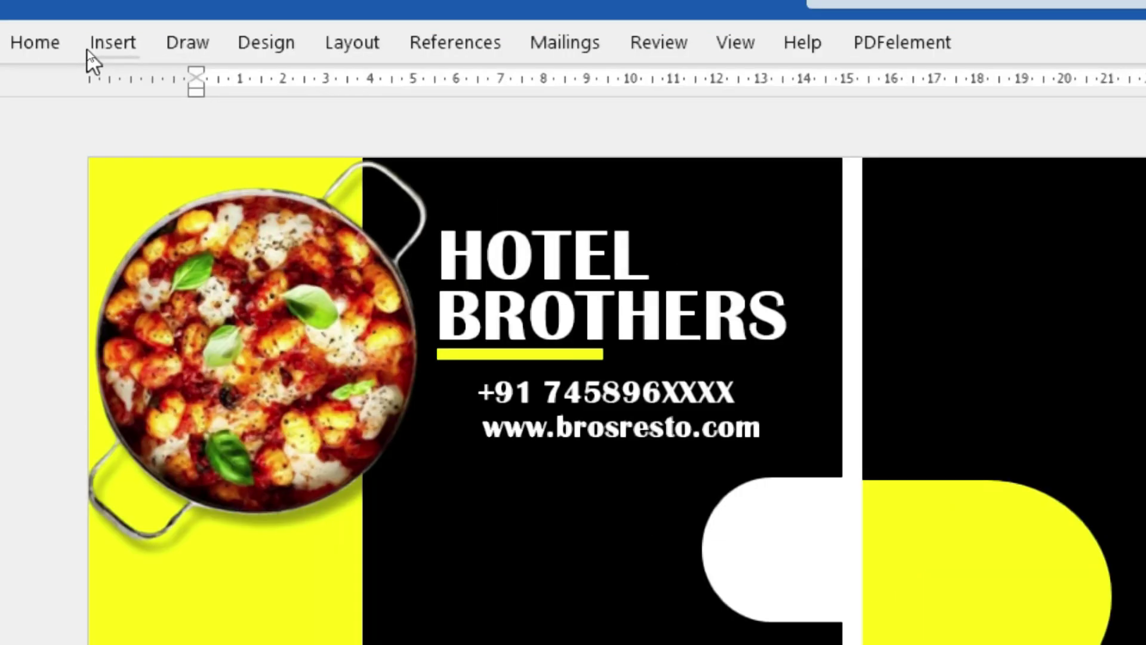
# - Insert the call icon and web icon pictures together from the FOOD IMGS folder on the Desktop
pyautogui.click(88, 50)
pyautogui.click(254, 109)
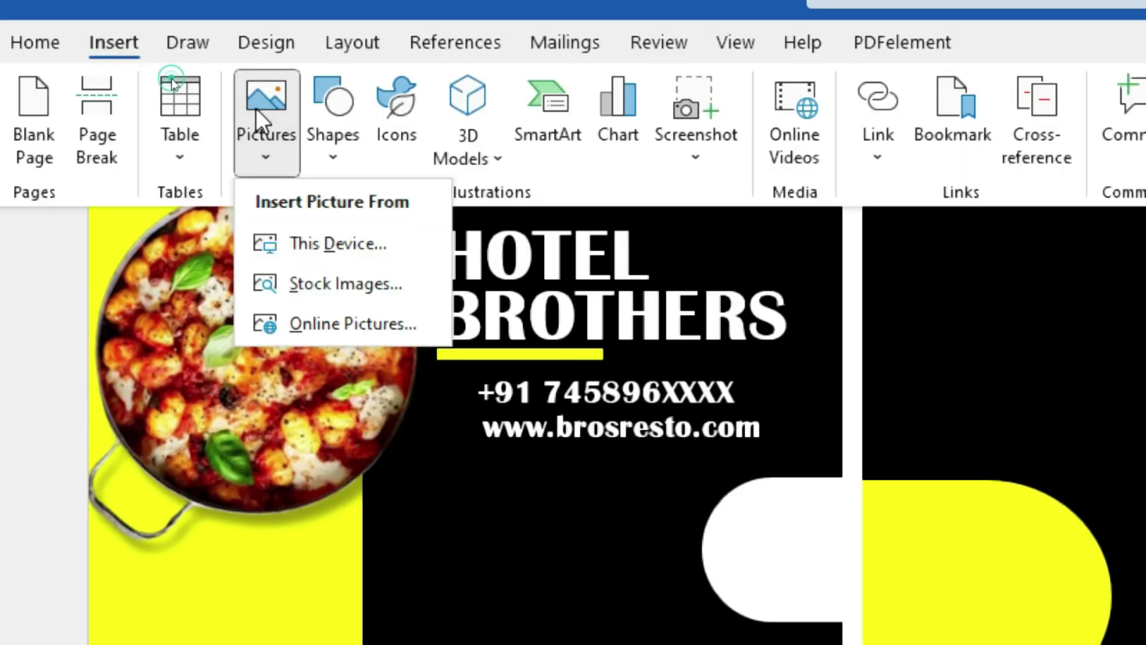
pyautogui.click(342, 251)
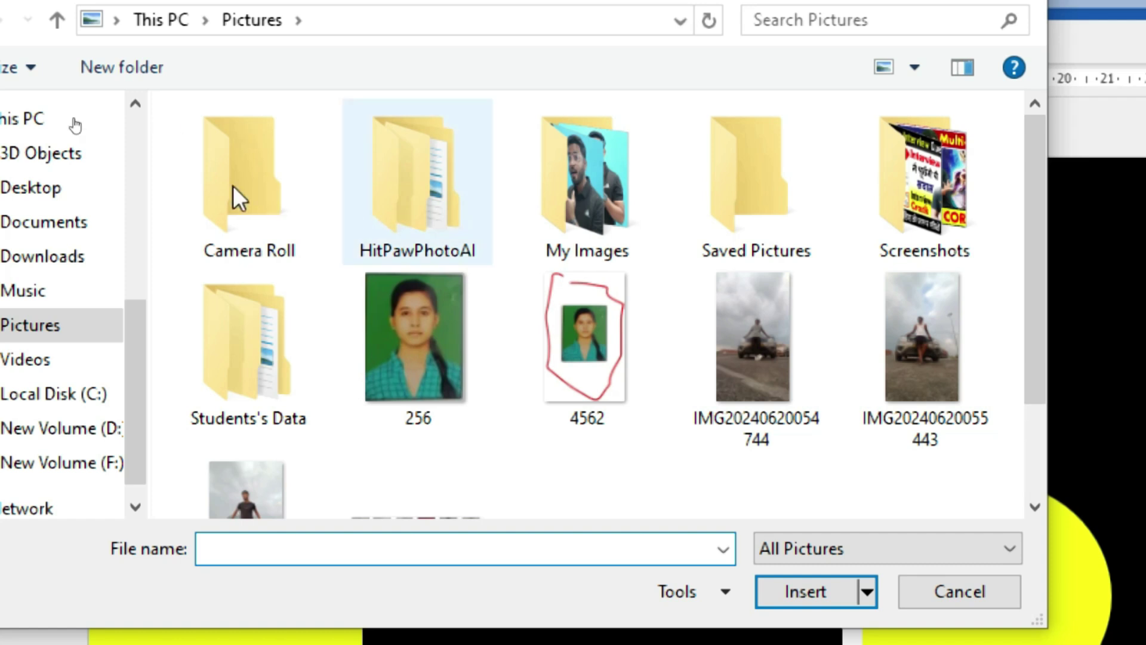
pyautogui.click(63, 196)
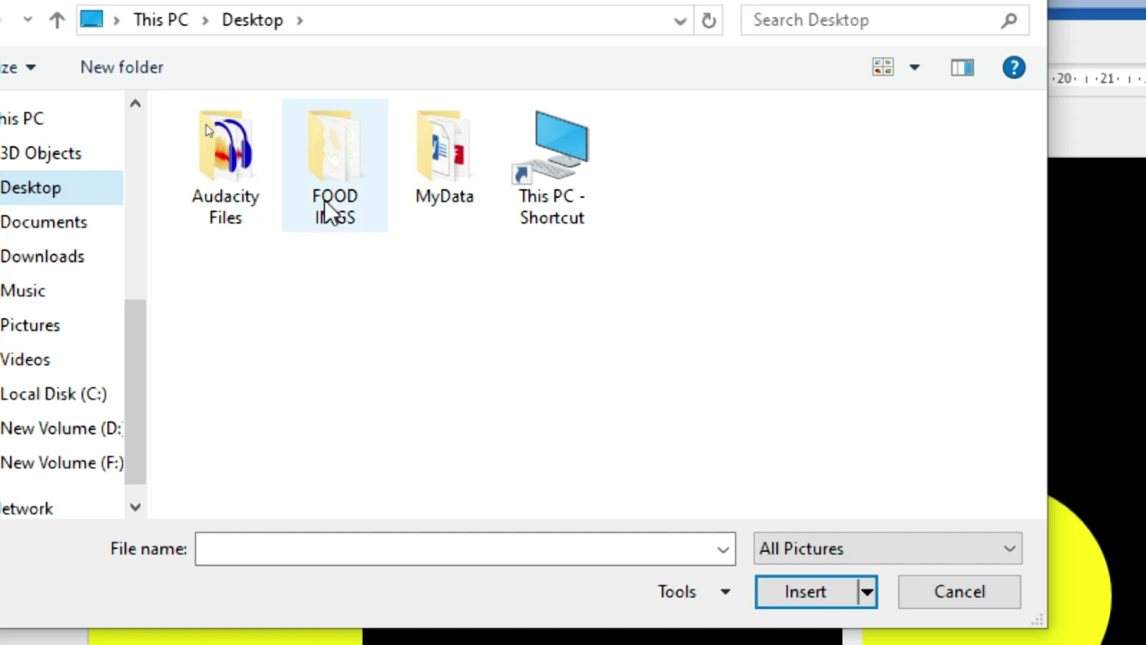
pyautogui.doubleClick(328, 213)
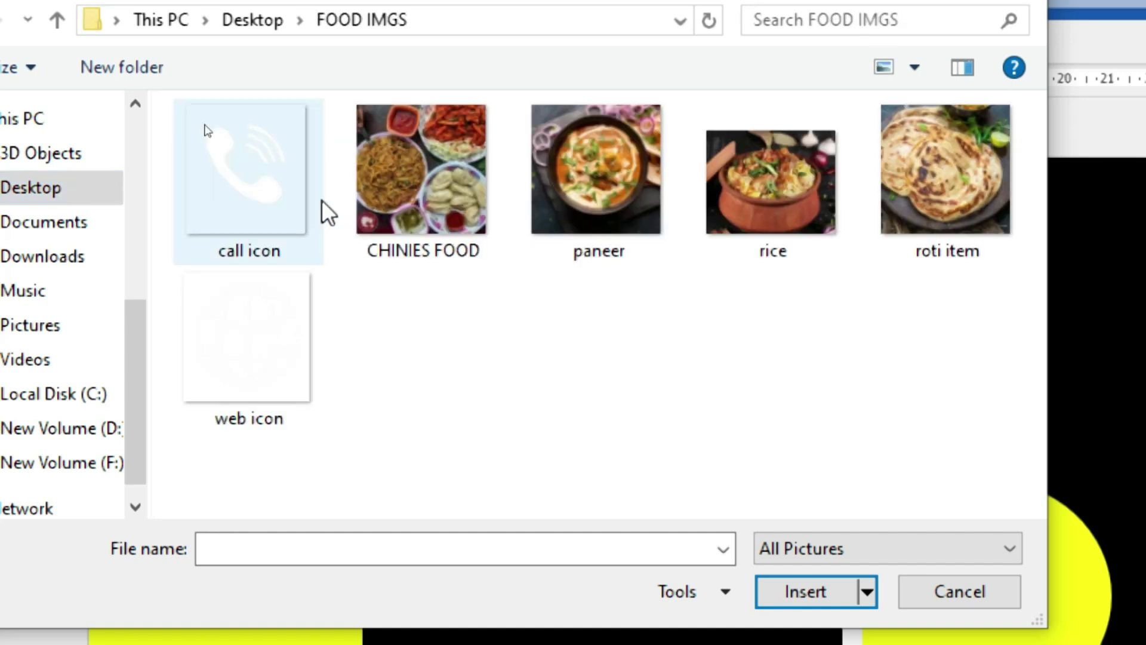
pyautogui.click(321, 199)
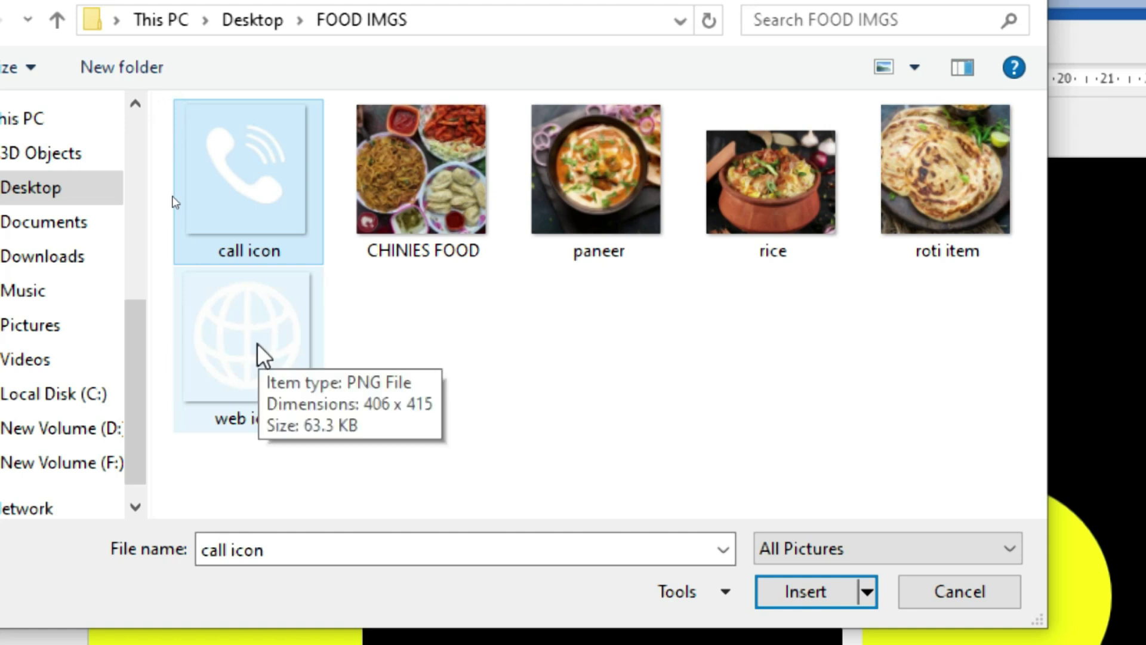
pyautogui.keyDown('ctrl'); pyautogui.click(257, 344); pyautogui.keyUp('ctrl')
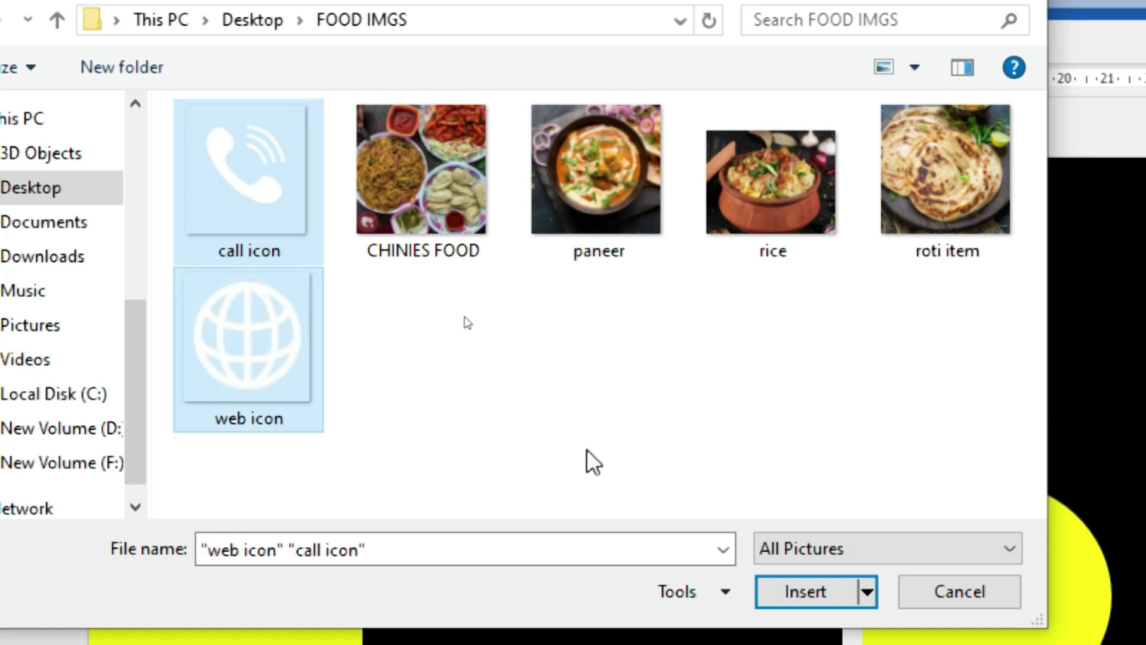
pyautogui.click(840, 583)
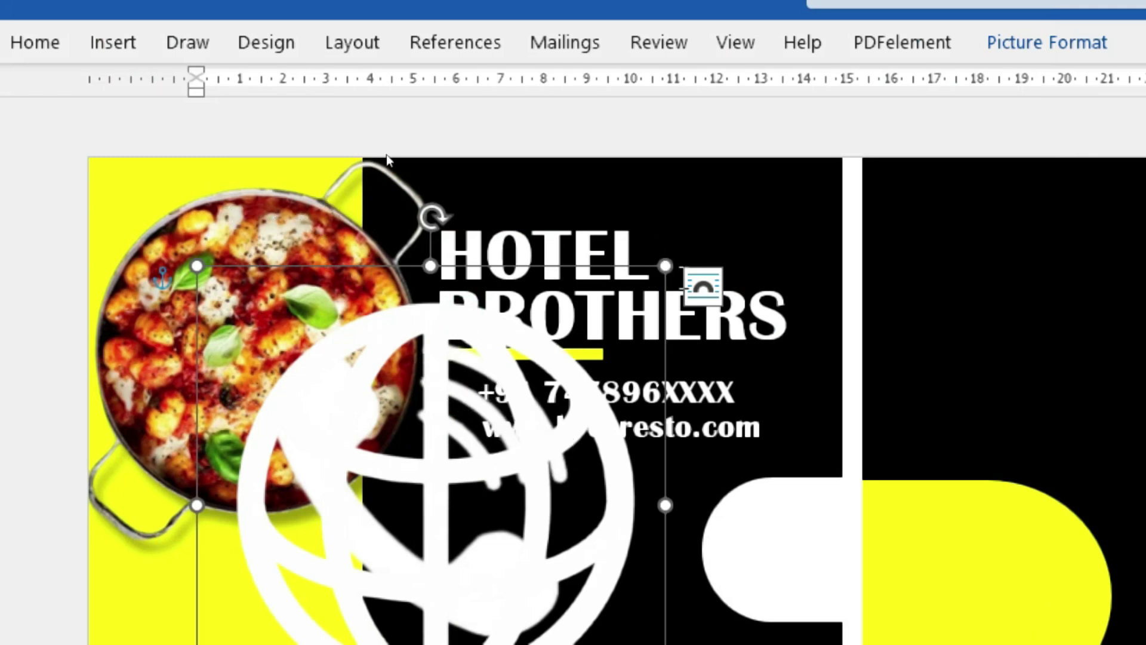
# - Shrink the globe icon to a small size on the black panel and move the large phone icon onto the second panel
pyautogui.moveTo(651, 273); pyautogui.dragTo(348, 529)
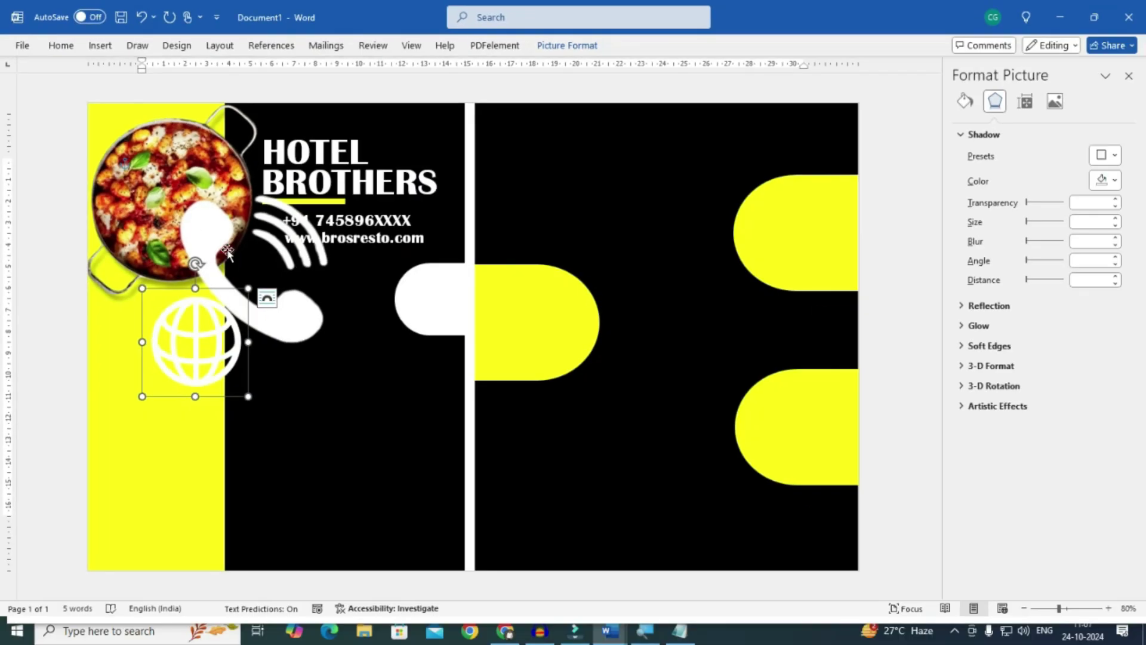
pyautogui.moveTo(244, 292); pyautogui.dragTo(289, 364)
pyautogui.moveTo(265, 319); pyautogui.dragTo(609, 261)
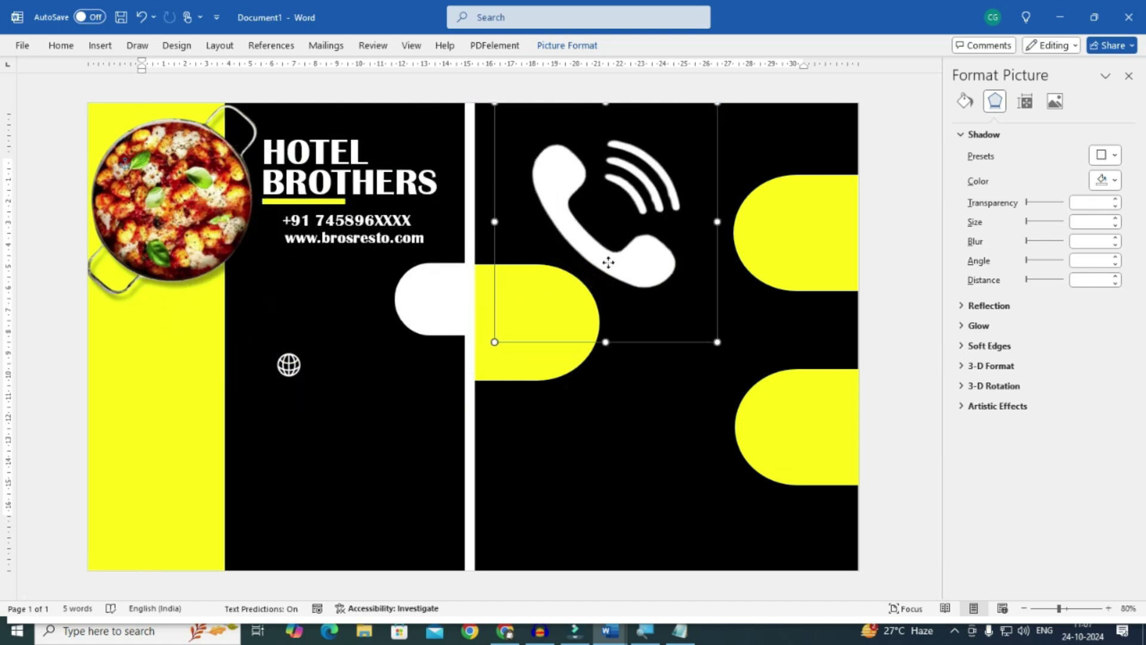
# - Place the globe icon just before the website address and nudge it into line with the text
pyautogui.moveTo(289, 364); pyautogui.dragTo(275, 252)
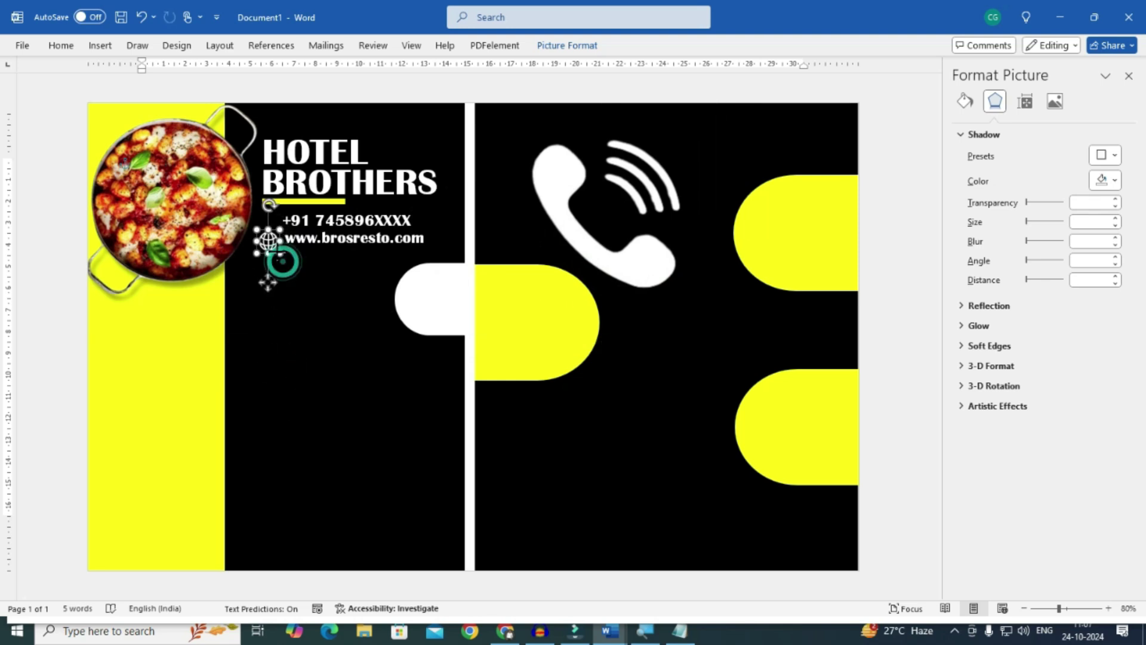
pyautogui.press('Up')
pyautogui.press('Right')
pyautogui.press('Right')
pyautogui.press('Down')
pyautogui.press('Right')
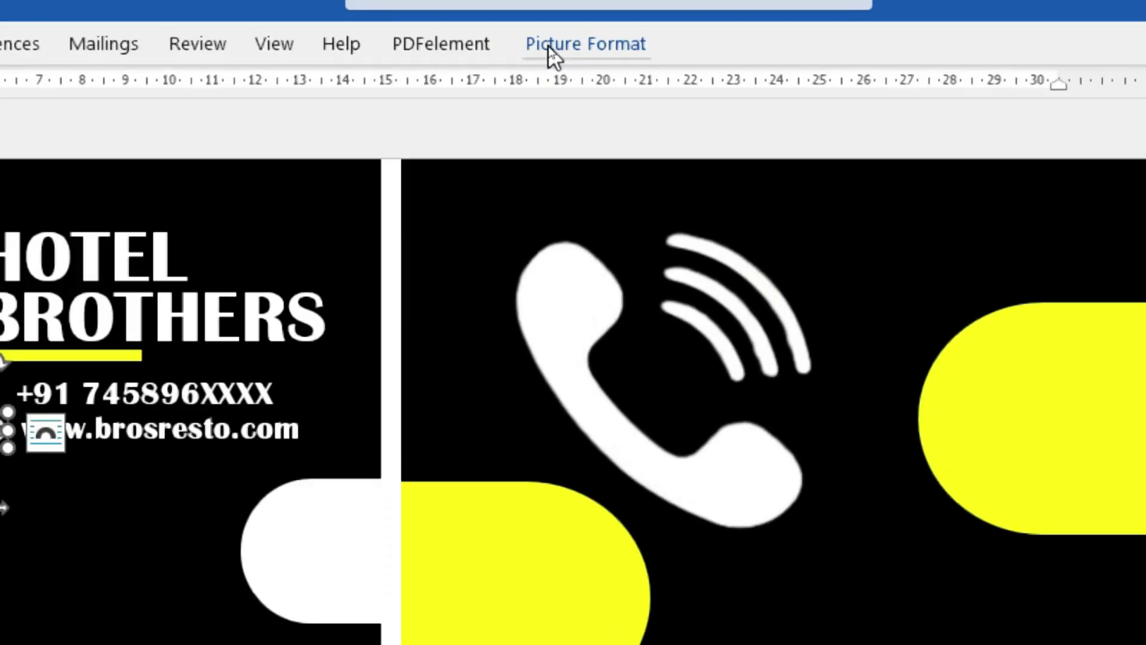
# - Set the globe icon's height and width to 0.80 cm each
pyautogui.click(549, 47)
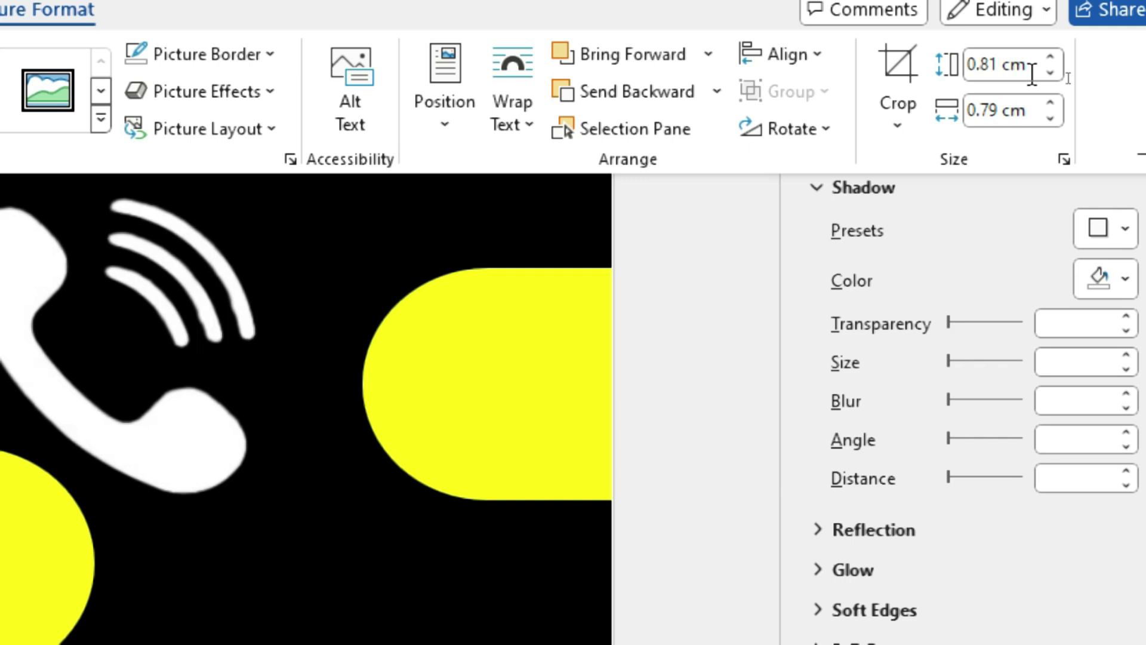
pyautogui.doubleClick(1005, 60)
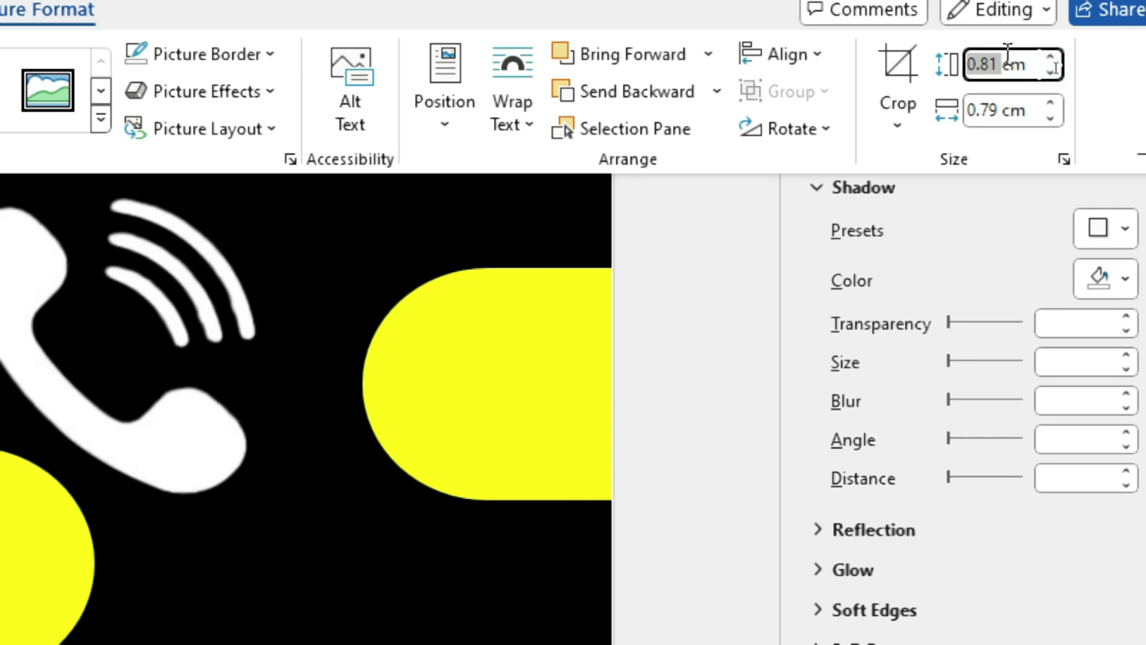
pyautogui.press('BackSpace')
pyautogui.write('.80')
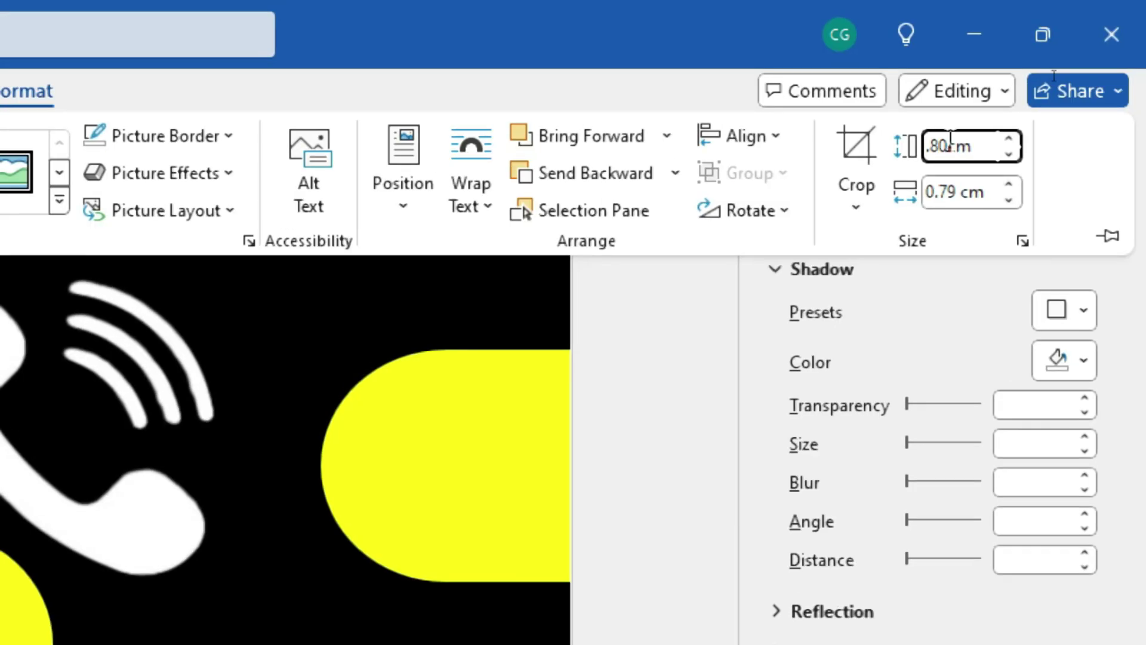
pyautogui.click(966, 193)
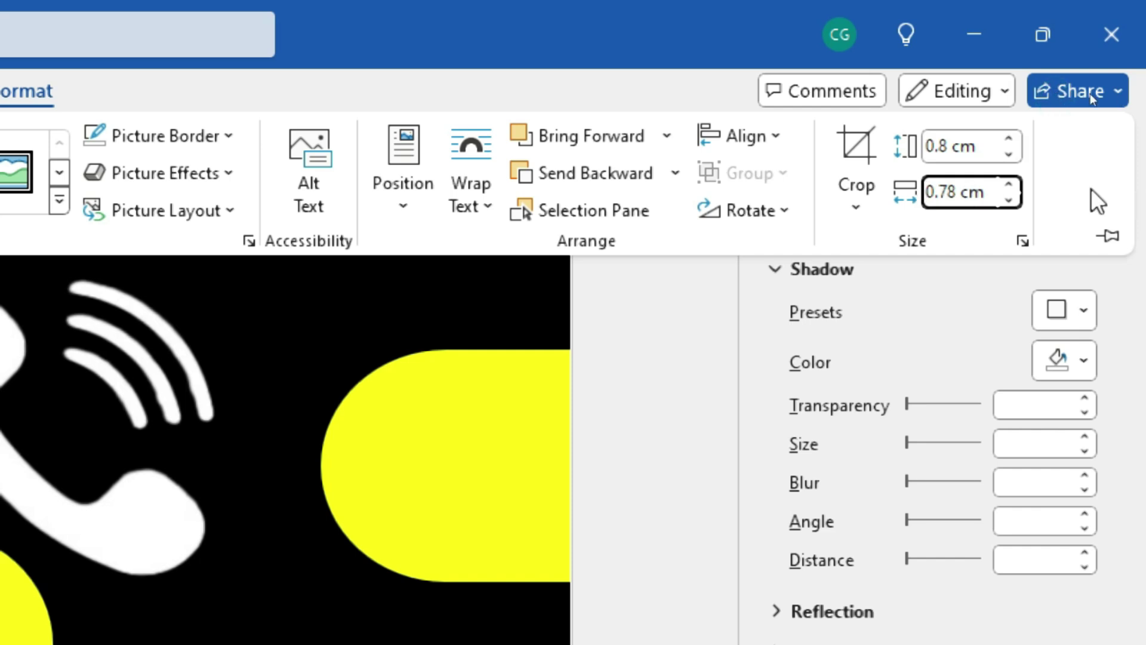
pyautogui.press('Delete')
pyautogui.press('Delete')
pyautogui.press('Delete')
pyautogui.press('Delete')
pyautogui.press('Delete')
pyautogui.press('Delete')
pyautogui.press('Delete')
pyautogui.write('.8')
pyautogui.write('0')
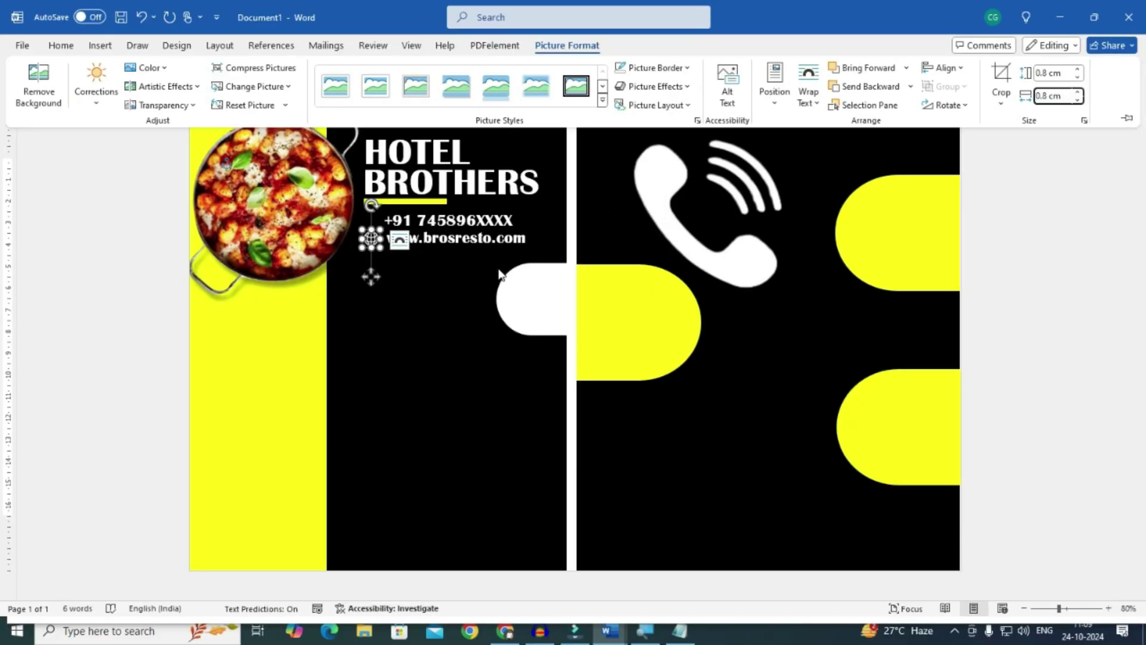
# - Resize the phone icon by entering a height of 0.80 cm and a width of 0.80 cm
pyautogui.click(649, 197)
pyautogui.click(651, 194)
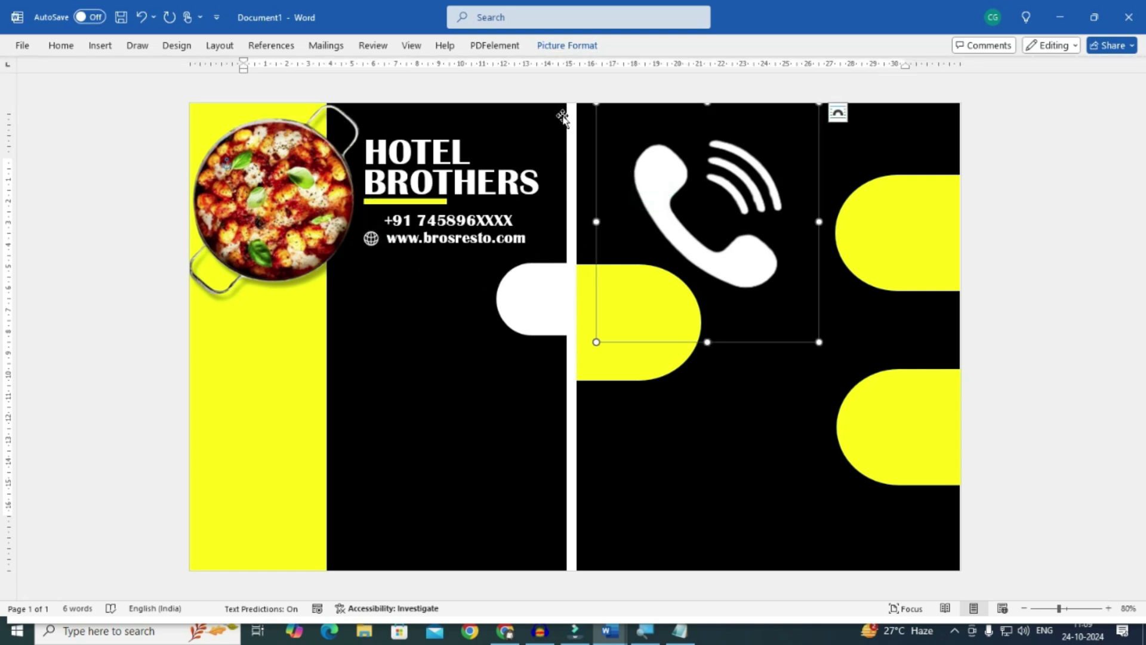
pyautogui.click(567, 46)
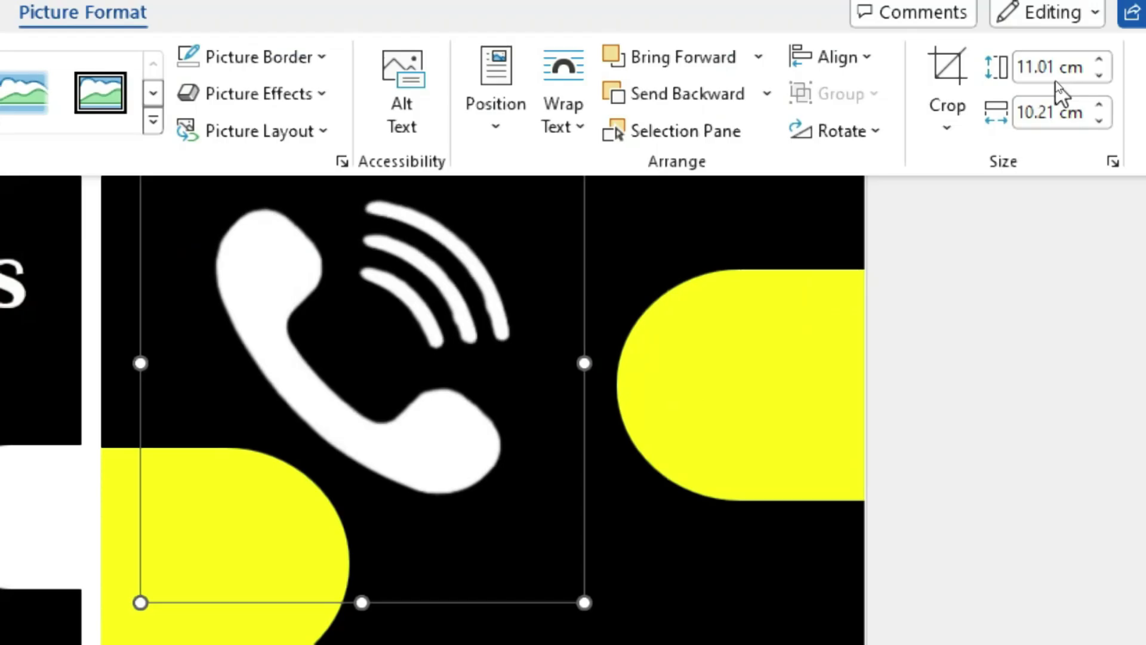
pyautogui.click(1054, 74)
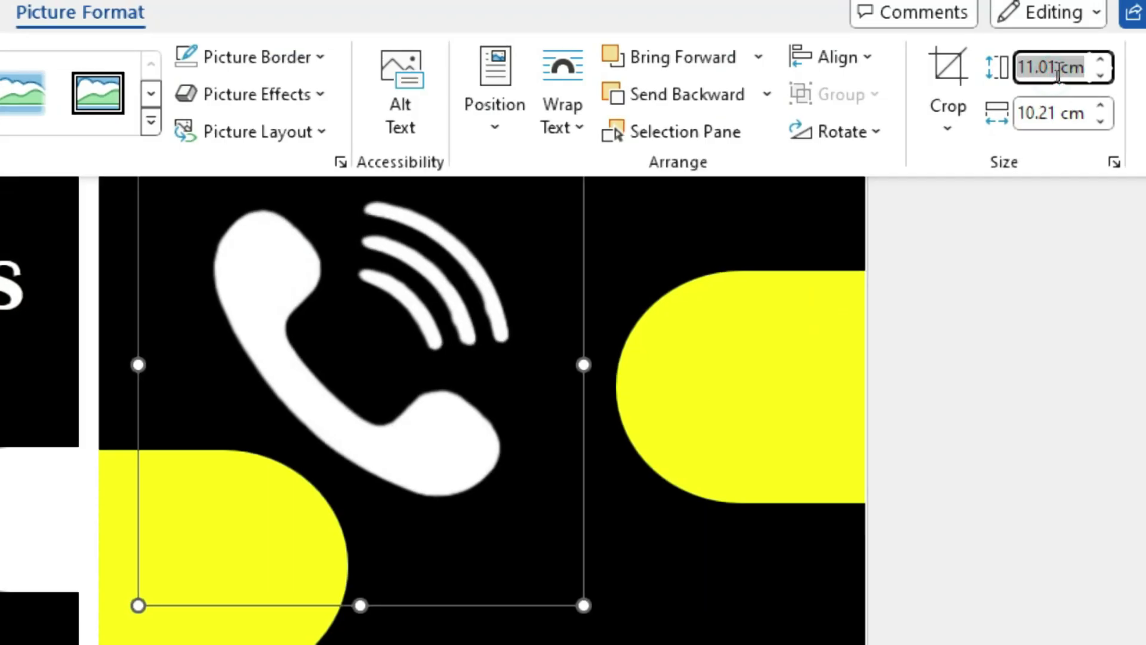
pyautogui.press('BackSpace')
pyautogui.write('.')
pyautogui.write('80')
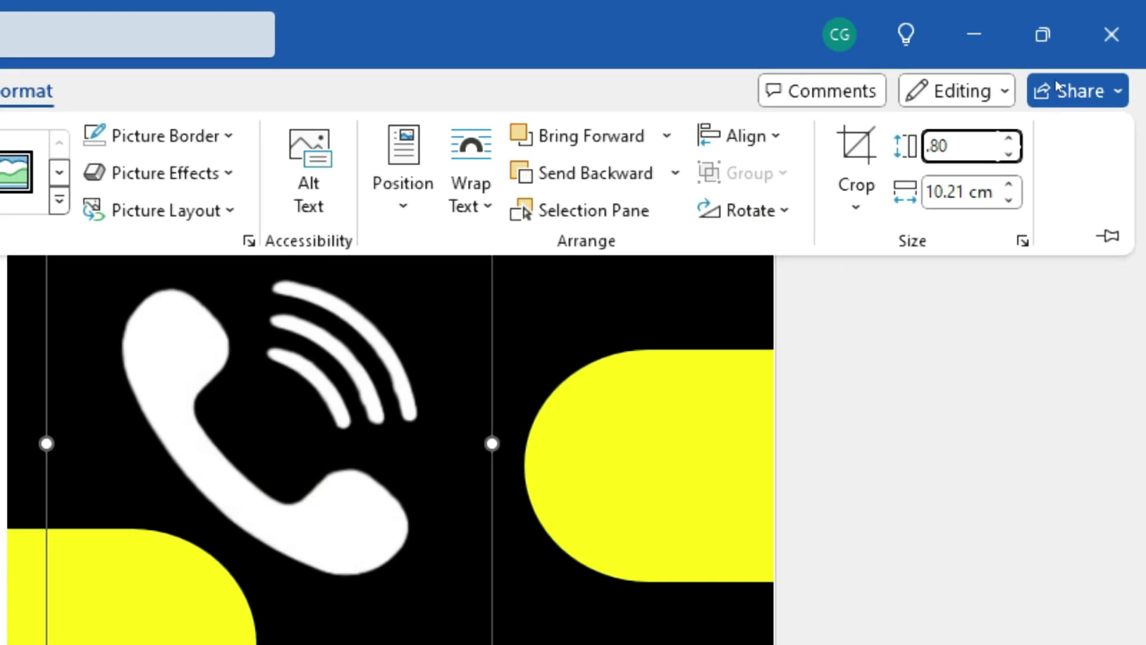
pyautogui.click(955, 193)
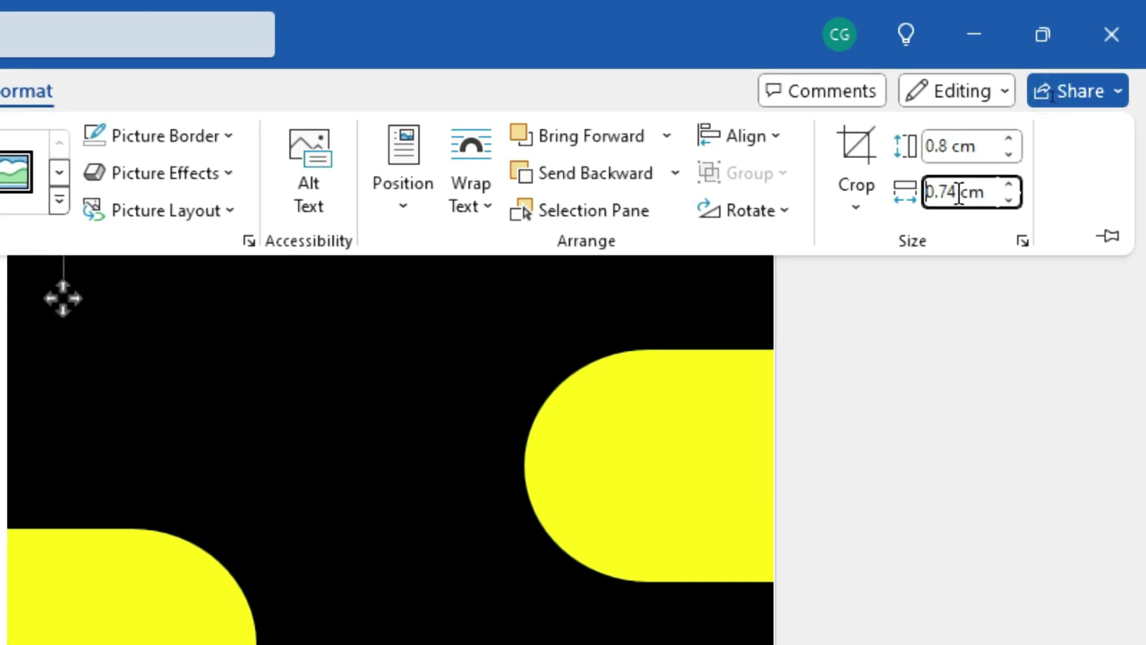
pyautogui.press('Delete')
pyautogui.press('Delete')
pyautogui.press('Delete')
pyautogui.press('Delete')
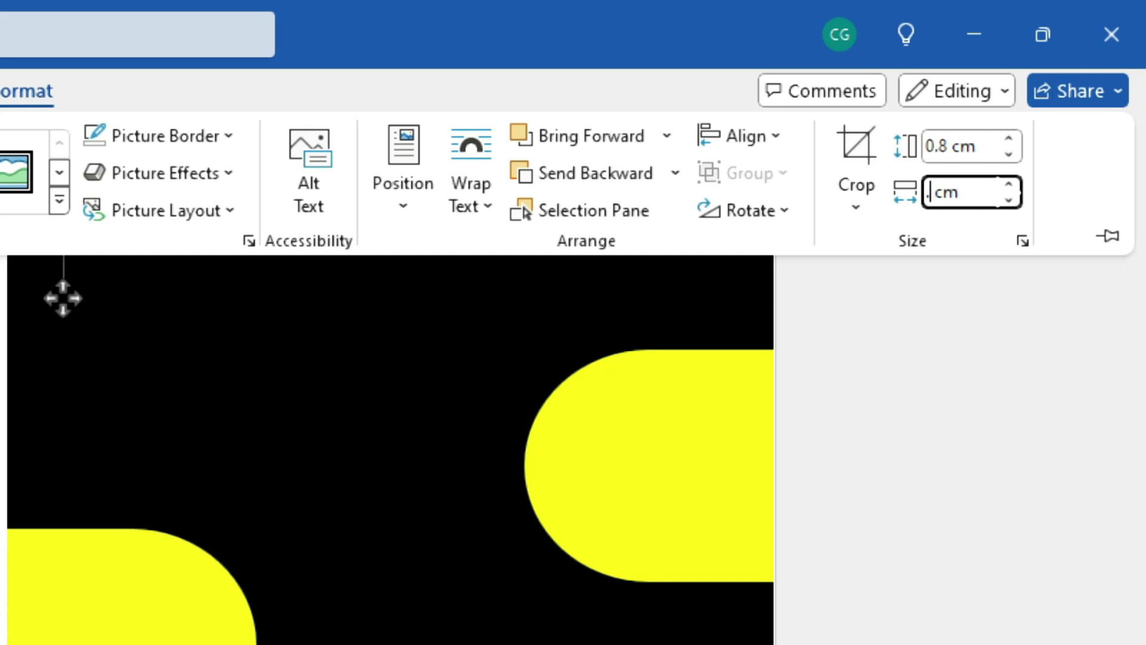
pyautogui.write('.80')
pyautogui.press('Return')
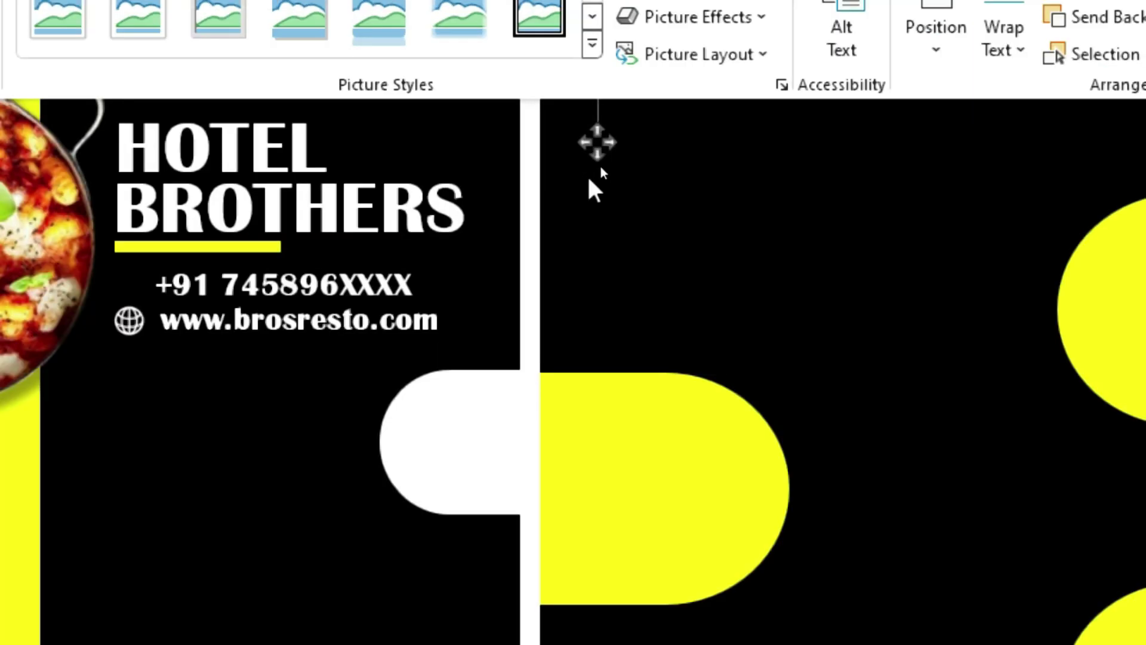
# - Move the phone icon in front of the phone number, align it above the globe icon and deselect it
pyautogui.click(596, 146)
pyautogui.moveTo(605, 158); pyautogui.dragTo(594, 240)
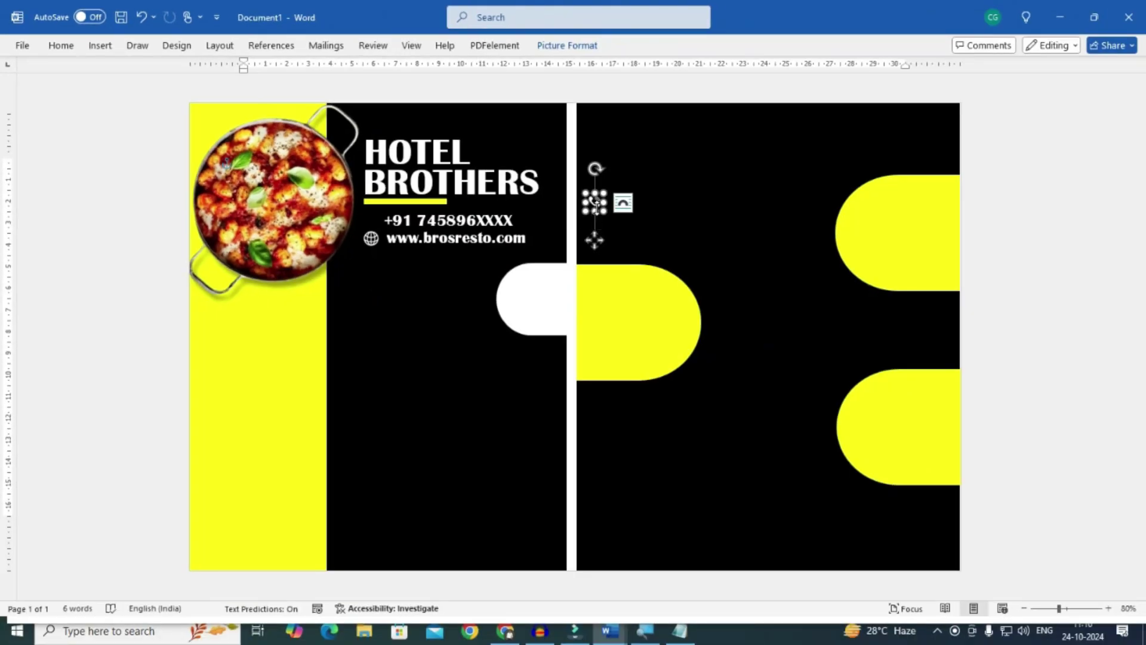
pyautogui.moveTo(595, 203); pyautogui.dragTo(372, 217)
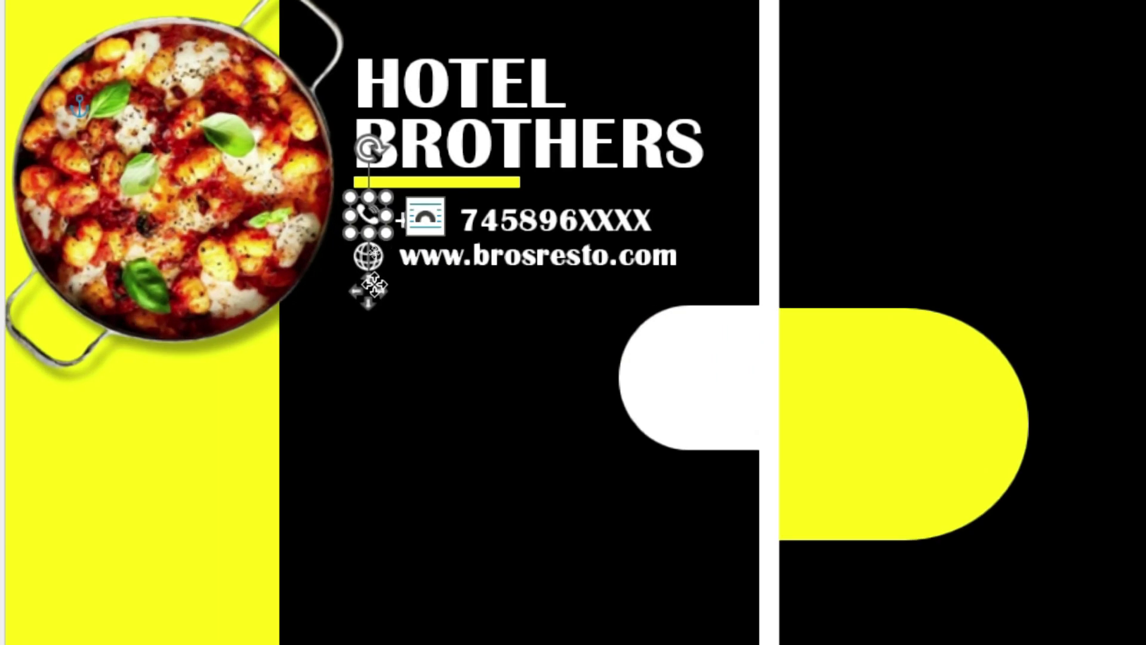
pyautogui.press('Left')
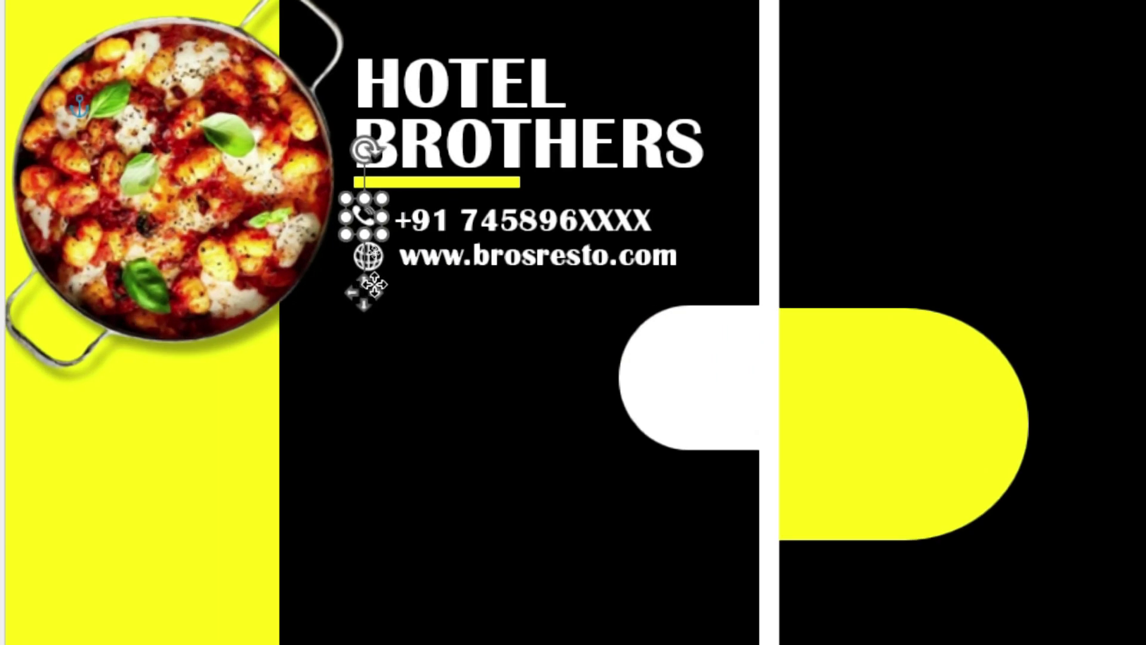
pyautogui.press('Right')
pyautogui.press('Down')
pyautogui.click(373, 221)
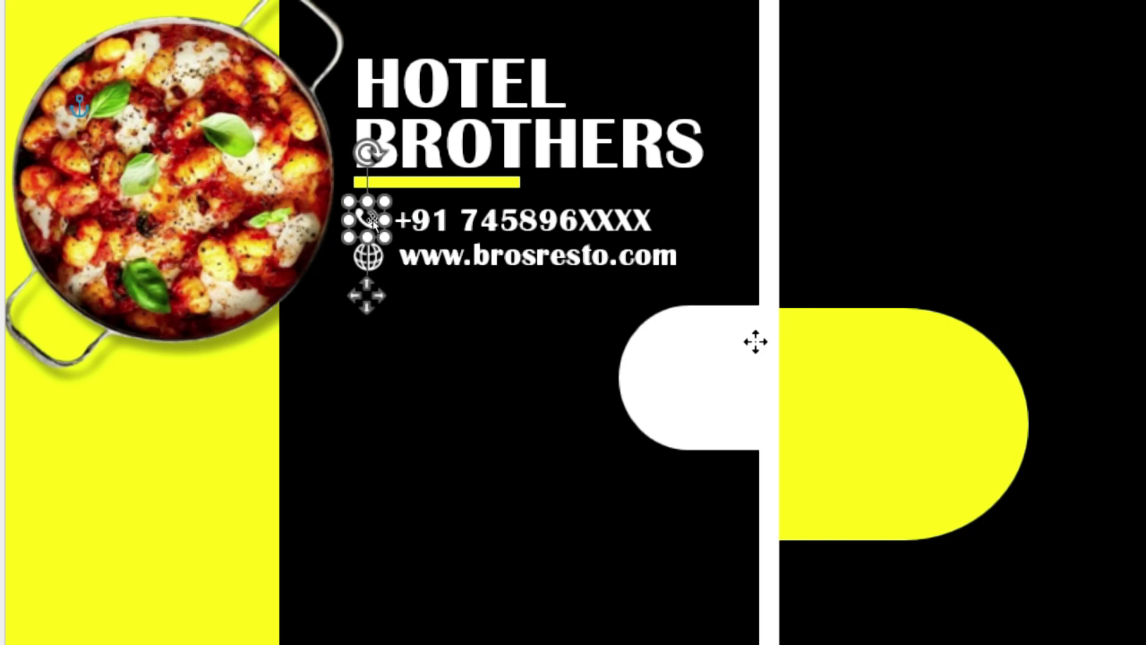
pyautogui.click(755, 341)
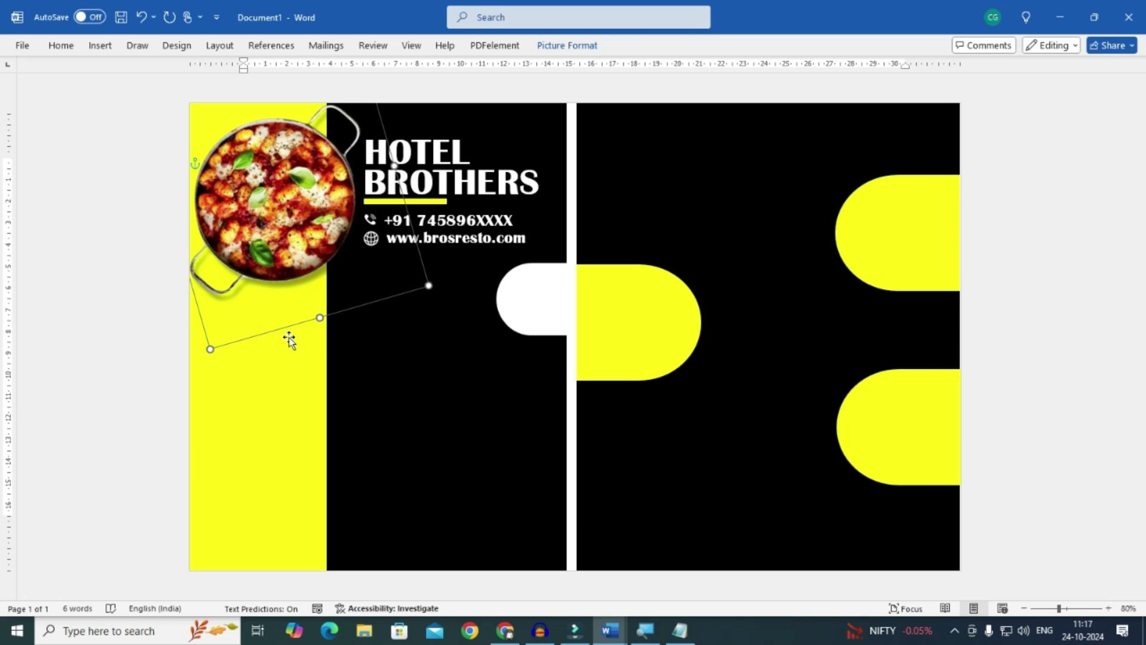
# - Insert the CHILLY picture from the FOOD IMGS folder
pyautogui.click(580, 235)
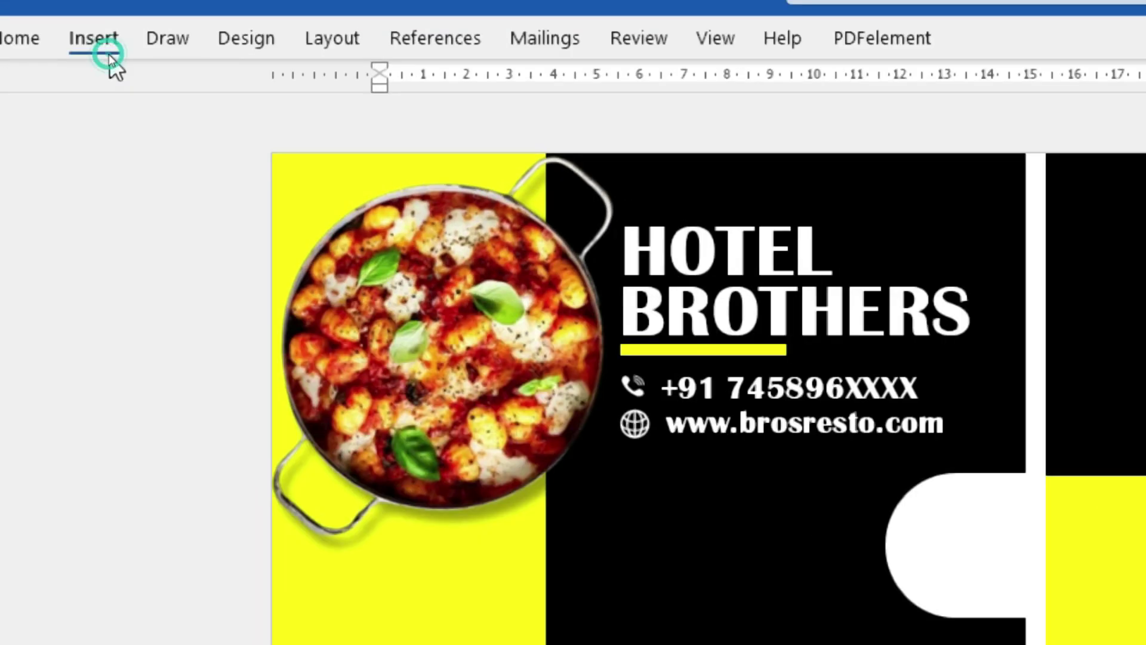
pyautogui.click(106, 52)
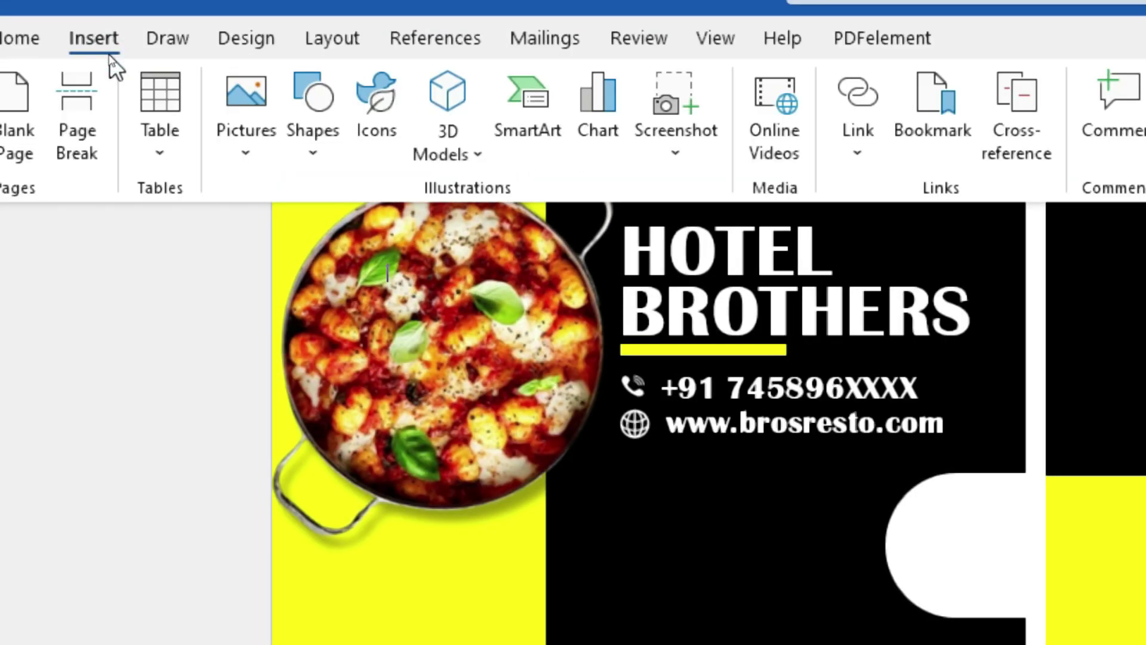
pyautogui.click(222, 114)
pyautogui.click(306, 244)
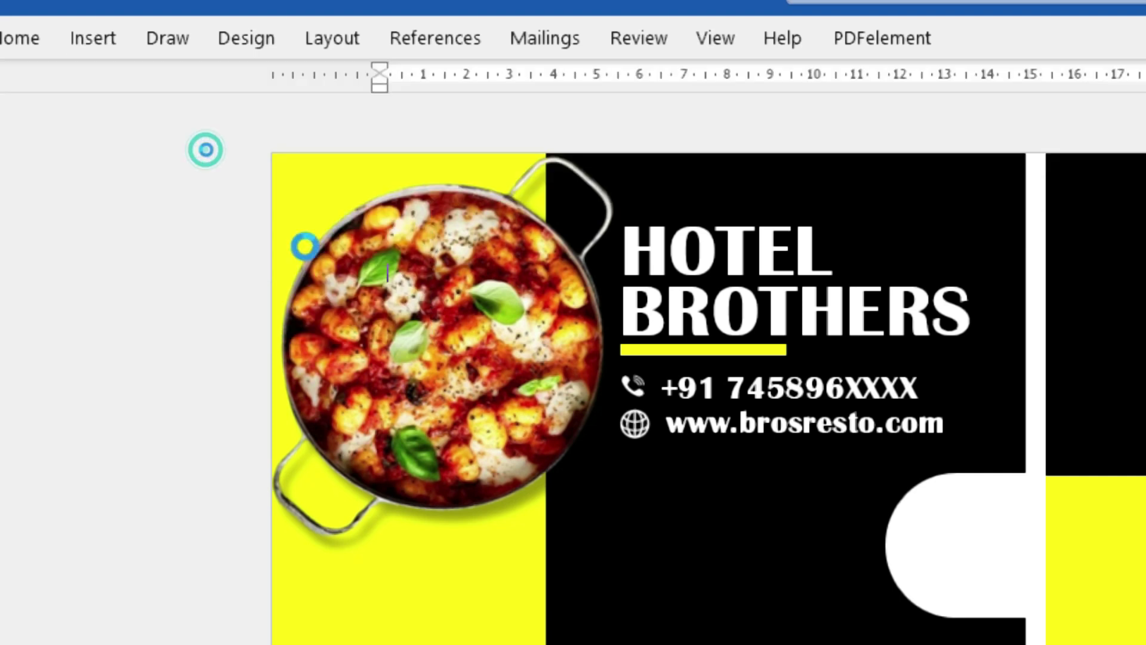
pyautogui.click(394, 187)
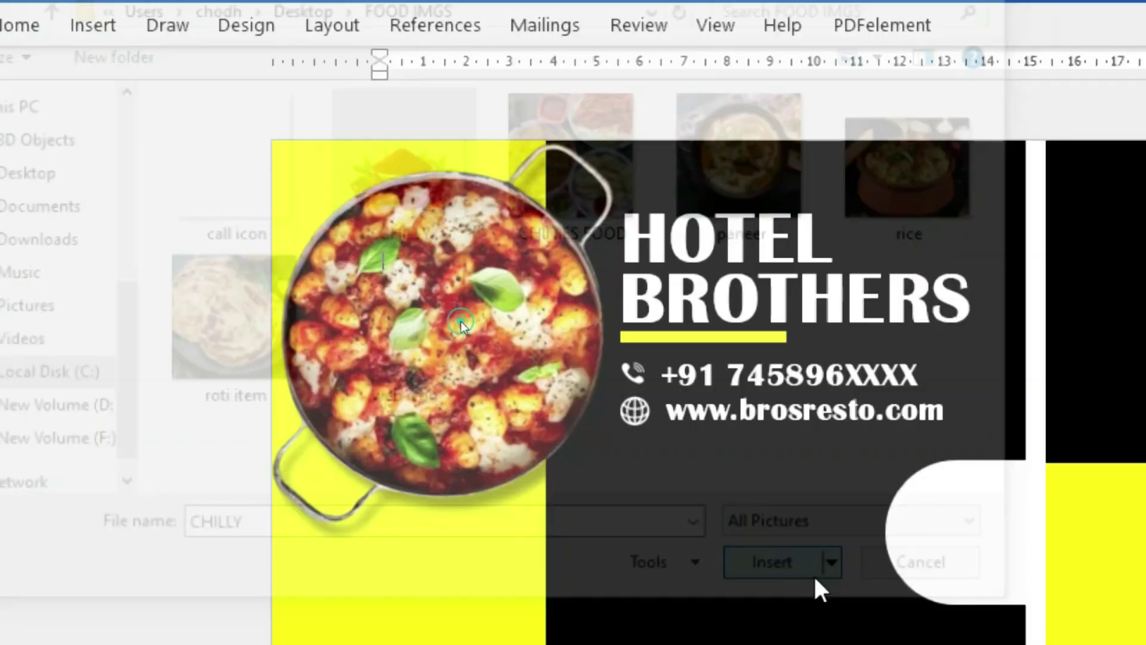
pyautogui.click(815, 574)
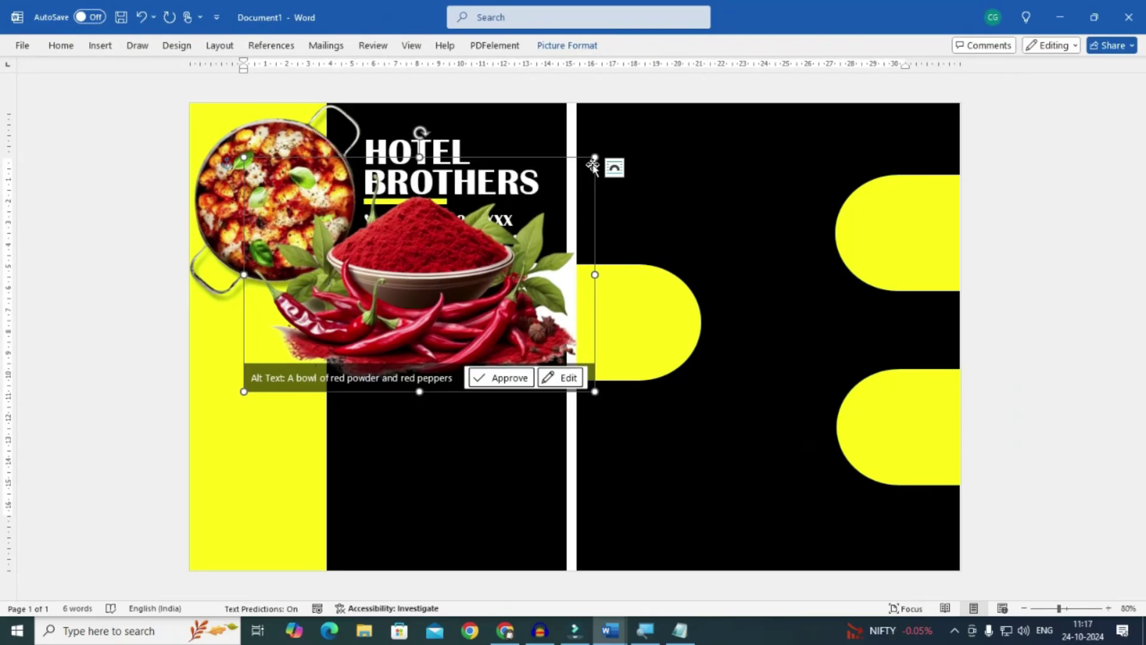
# - Shrink the chilli picture to fit the yellow strip and nudge it up and slightly left, just beneath the pan
pyautogui.moveTo(593, 159); pyautogui.dragTo(276, 325)
pyautogui.press('Up')
pyautogui.press('Up')
pyautogui.press('Up')
pyautogui.press('Up')
pyautogui.press('Up')
pyautogui.press('Up')
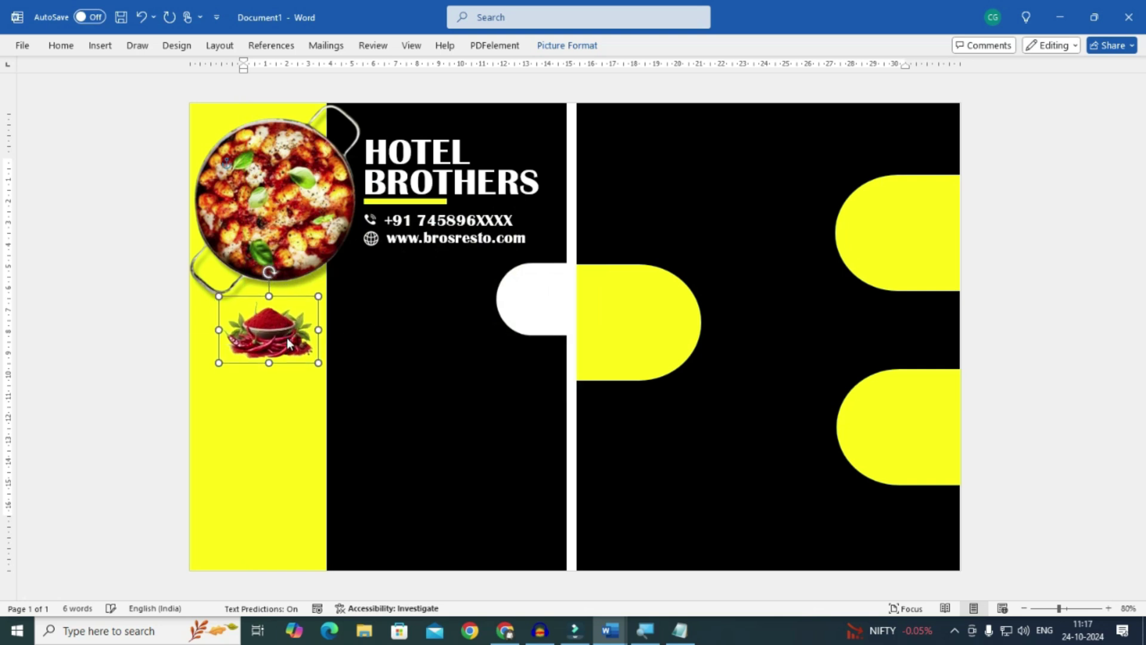
pyautogui.press('Up')
pyautogui.press('Up')
pyautogui.press('Up')
pyautogui.press('Up')
pyautogui.press('Up')
pyautogui.press('Up')
pyautogui.press('Left')
pyautogui.press('Left')
pyautogui.press('Left')
pyautogui.press('Left')
pyautogui.press('Left')
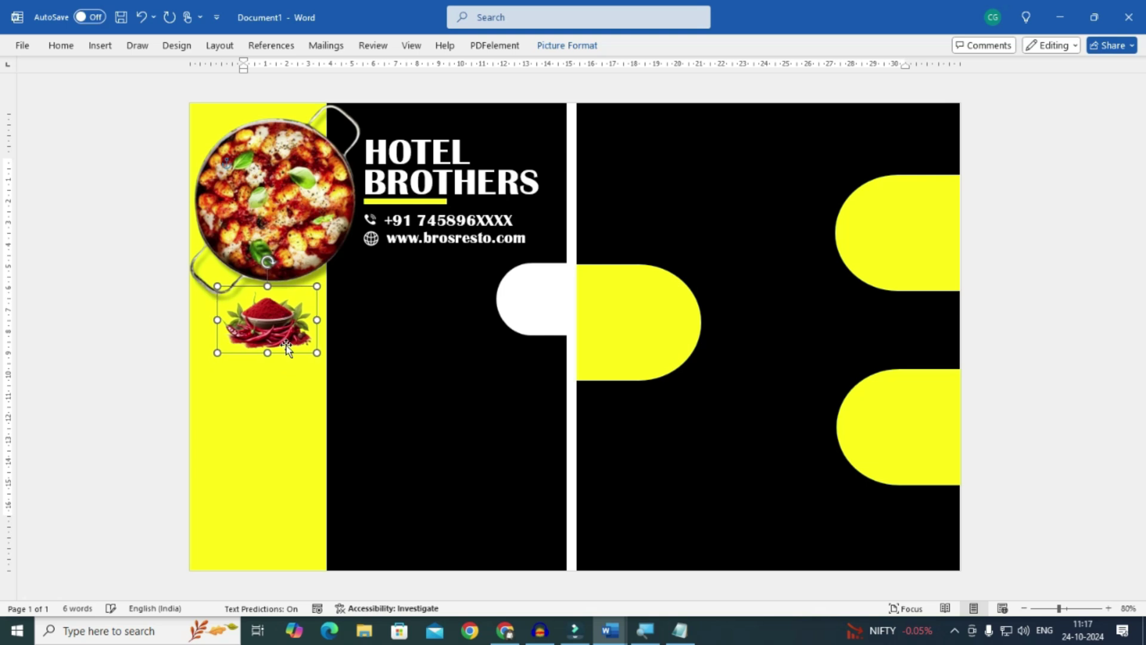
# - Nudge the chilli picture up slightly beneath the pan and apply an outer shadow to it
pyautogui.press('Up')
pyautogui.press('Up')
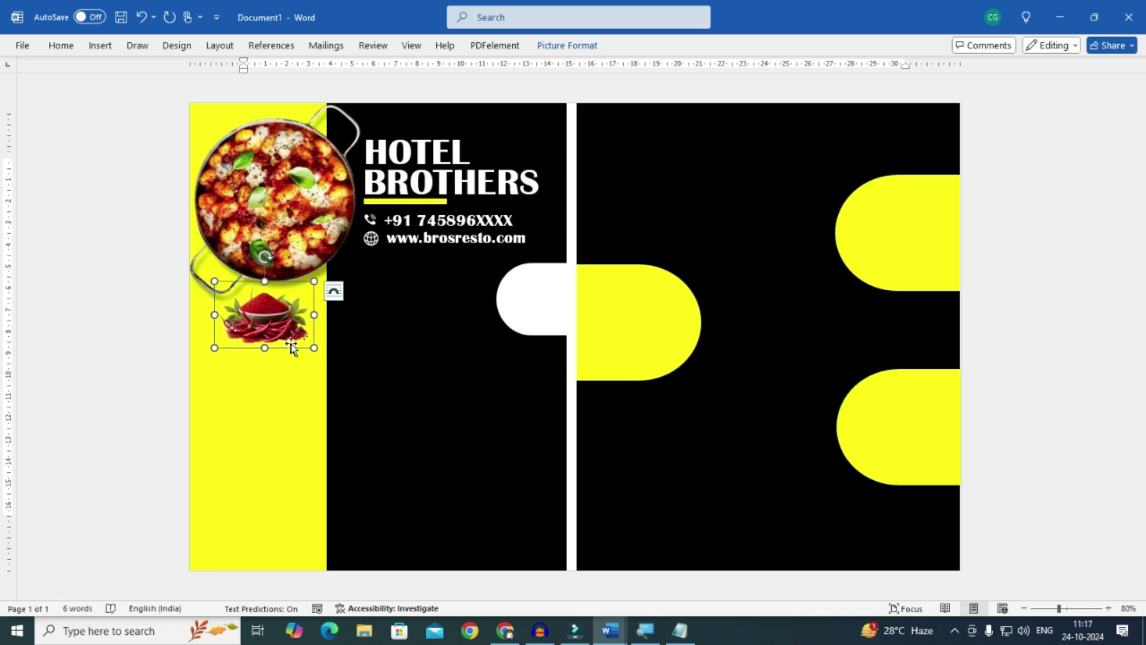
pyautogui.click(567, 45)
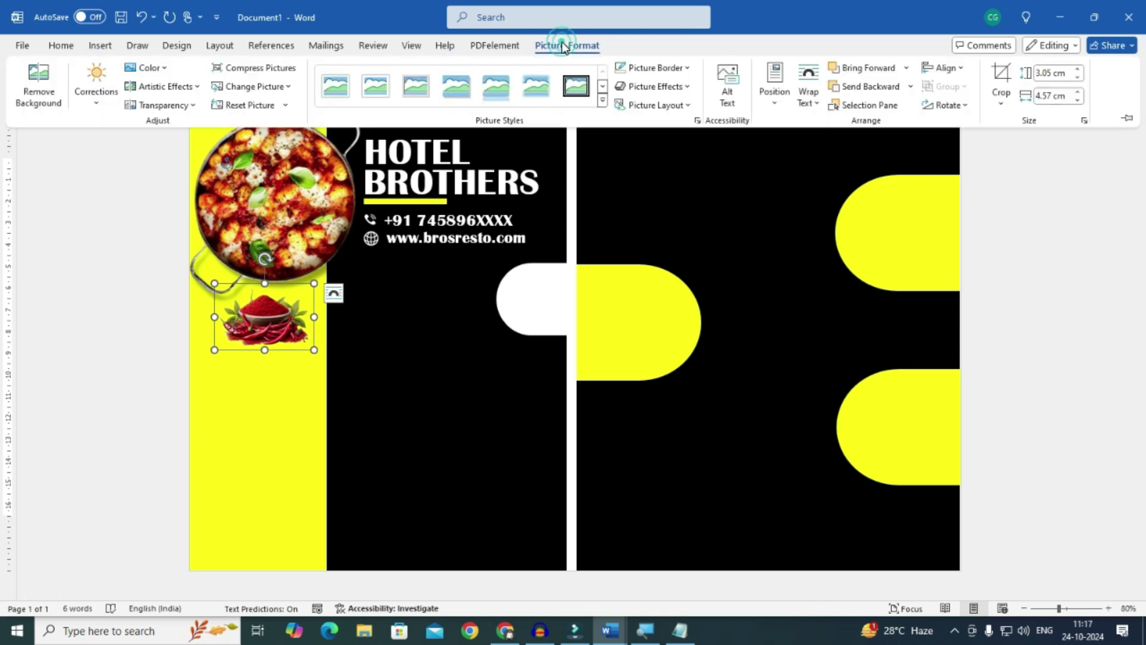
pyautogui.click(664, 86)
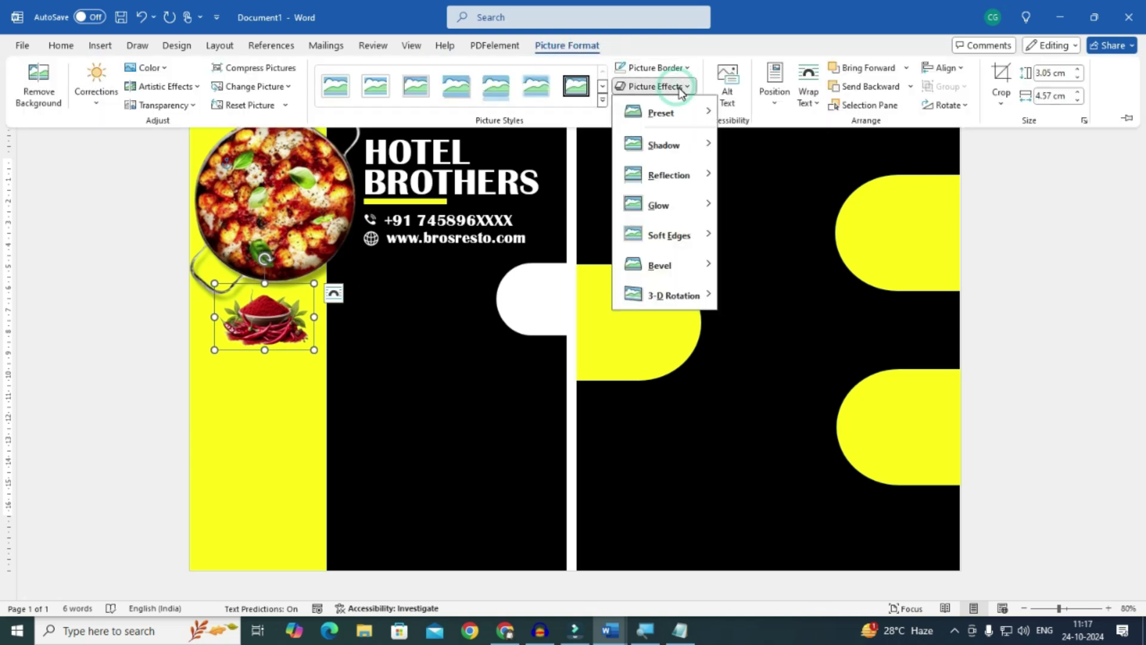
pyautogui.moveTo(682, 143)
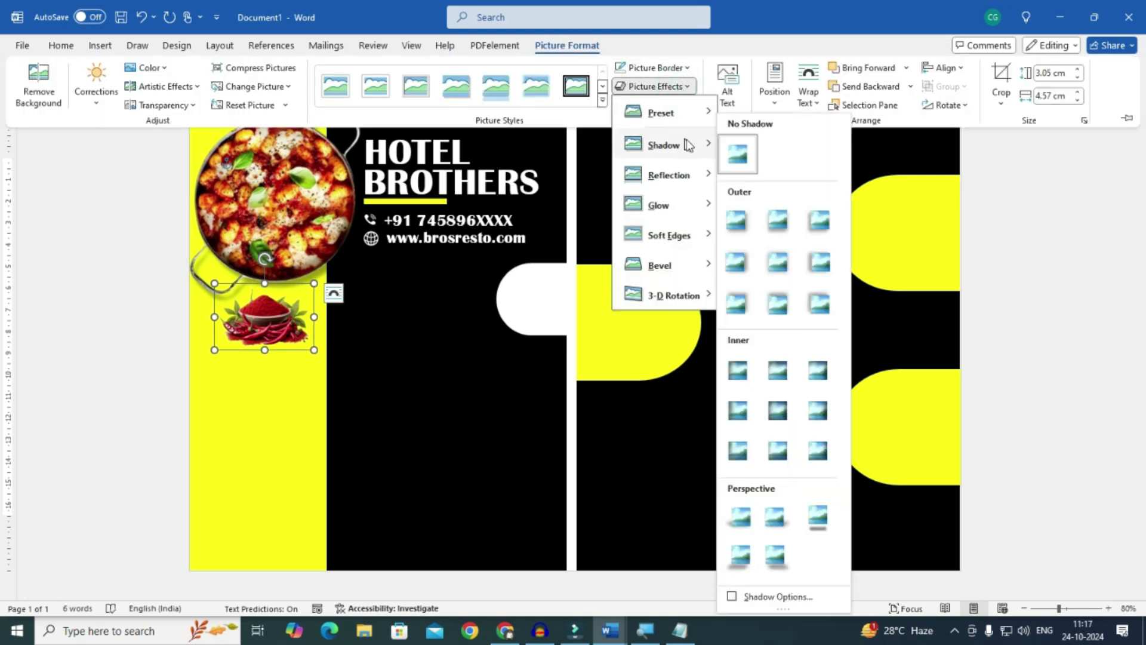
pyautogui.click(780, 233)
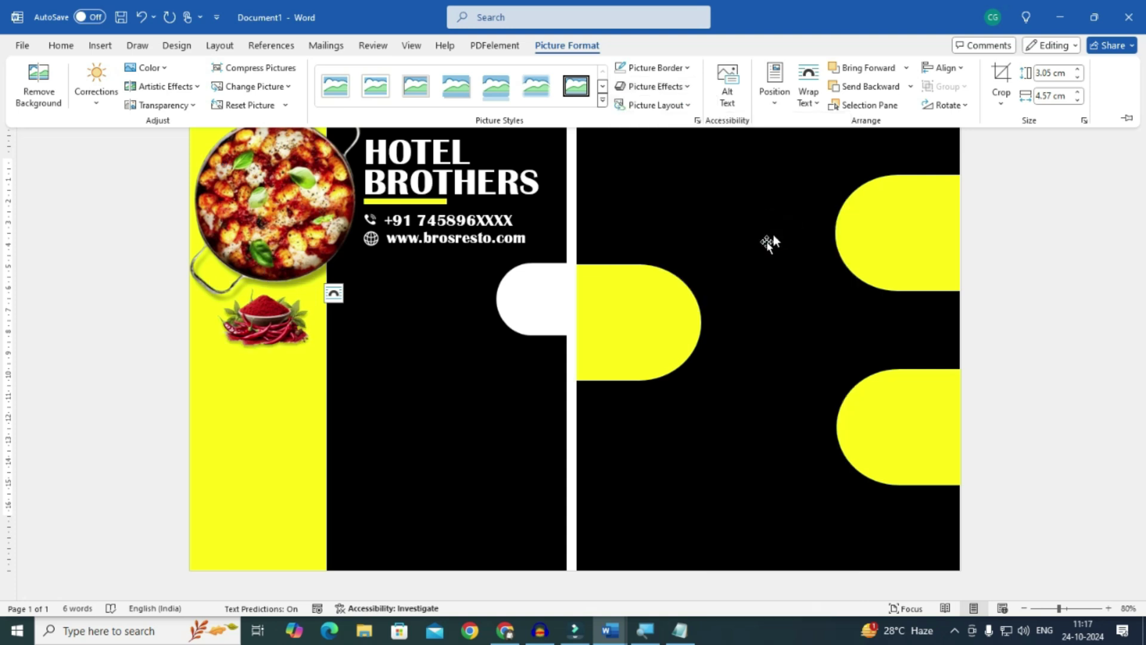
# - Enlarge the chilli picture slightly and shrink the pan picture above it, keeping the pan near the upper edge of the yellow strip
pyautogui.click(280, 322)
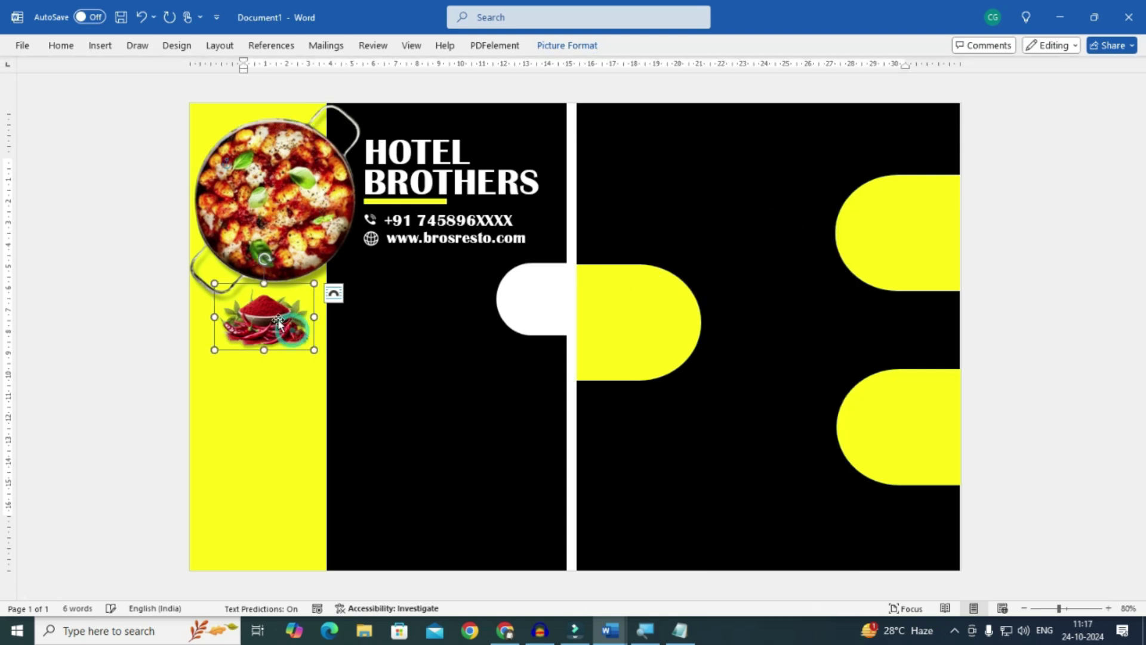
pyautogui.moveTo(314, 283); pyautogui.dragTo(320, 279)
pyautogui.click(210, 345)
pyautogui.moveTo(210, 348); pyautogui.dragTo(223, 325)
pyautogui.moveTo(241, 247); pyautogui.dragTo(233, 247)
# - Nudge the chilli picture up and to the left so it sits centred beneath the pan
pyautogui.click(289, 341)
pyautogui.press('Up')
pyautogui.press('Up')
pyautogui.press('Left')
pyautogui.press('Left')
pyautogui.press('Left')
pyautogui.press('Left')
pyautogui.press('Left')
pyautogui.press('Left')
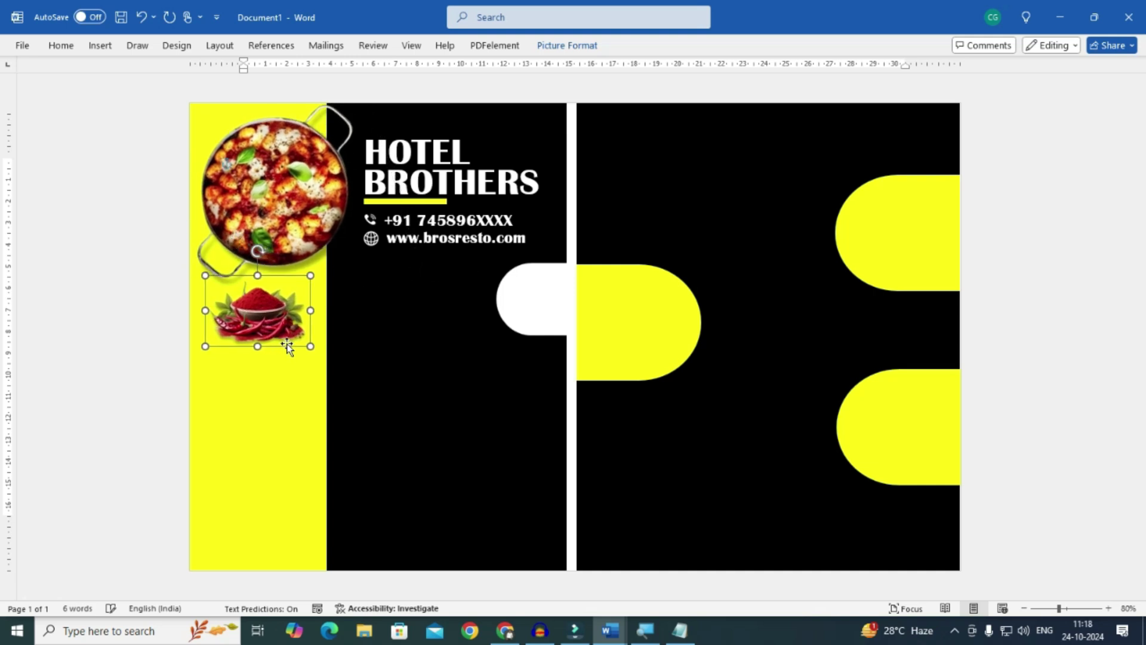
# - Duplicate the HOTEL text, change the copy to MENU and place it in the second panel below the yellow rounded shape
pyautogui.click(412, 159)
pyautogui.moveTo(410, 160); pyautogui.dragTo(448, 435)
pyautogui.click(432, 394)
pyautogui.doubleClick(433, 394)
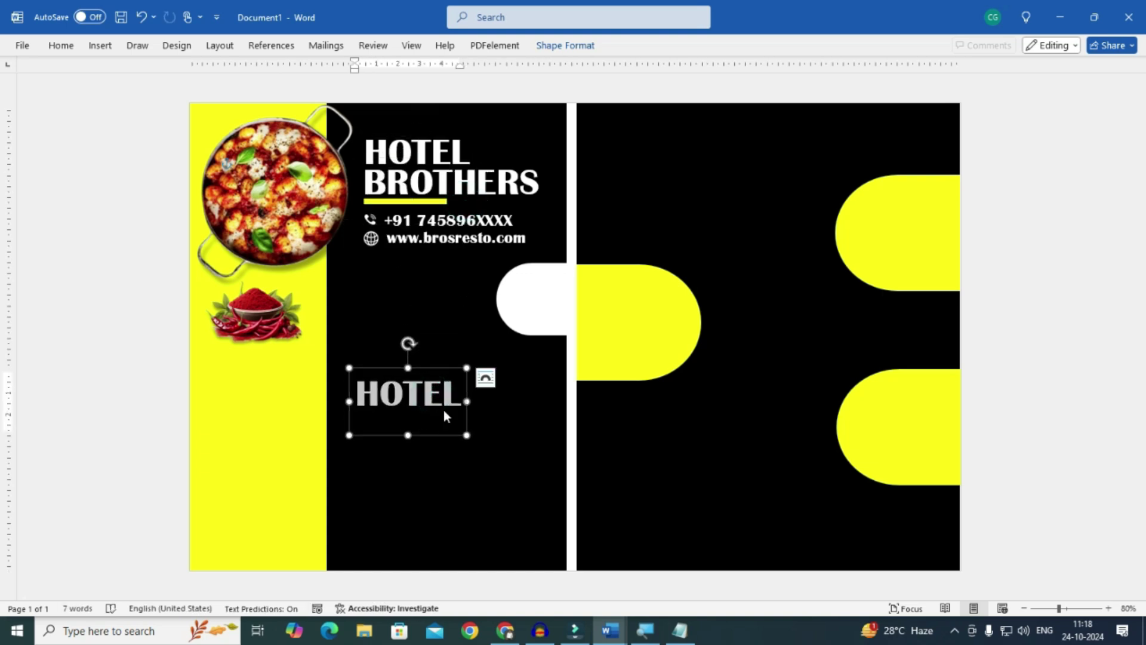
pyautogui.write('MENU')
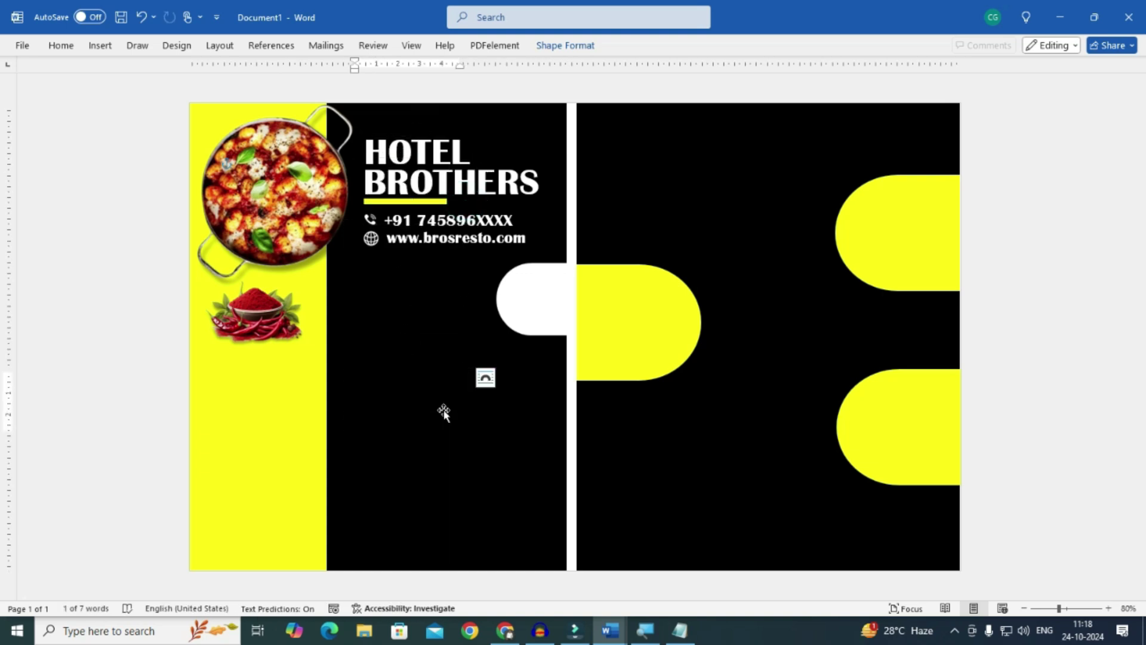
pyautogui.moveTo(424, 373); pyautogui.dragTo(687, 405)
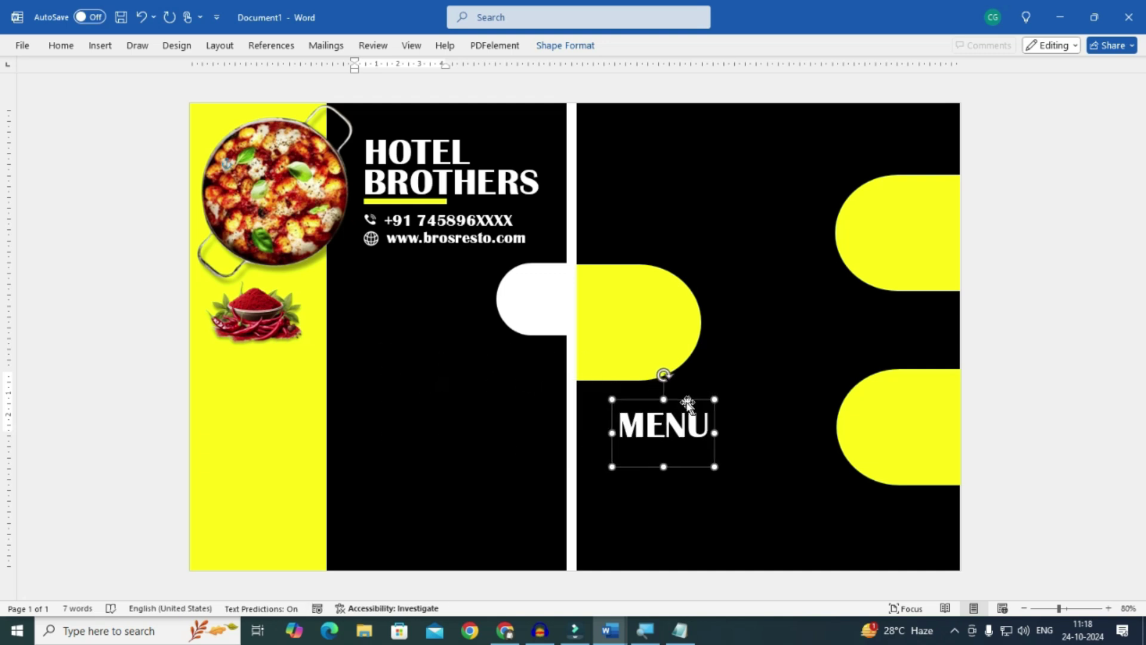
# - Change the MENU text's font to STHupo and enlarge the text to about 11.58 cm wide by 8.44 cm high
pyautogui.click(61, 46)
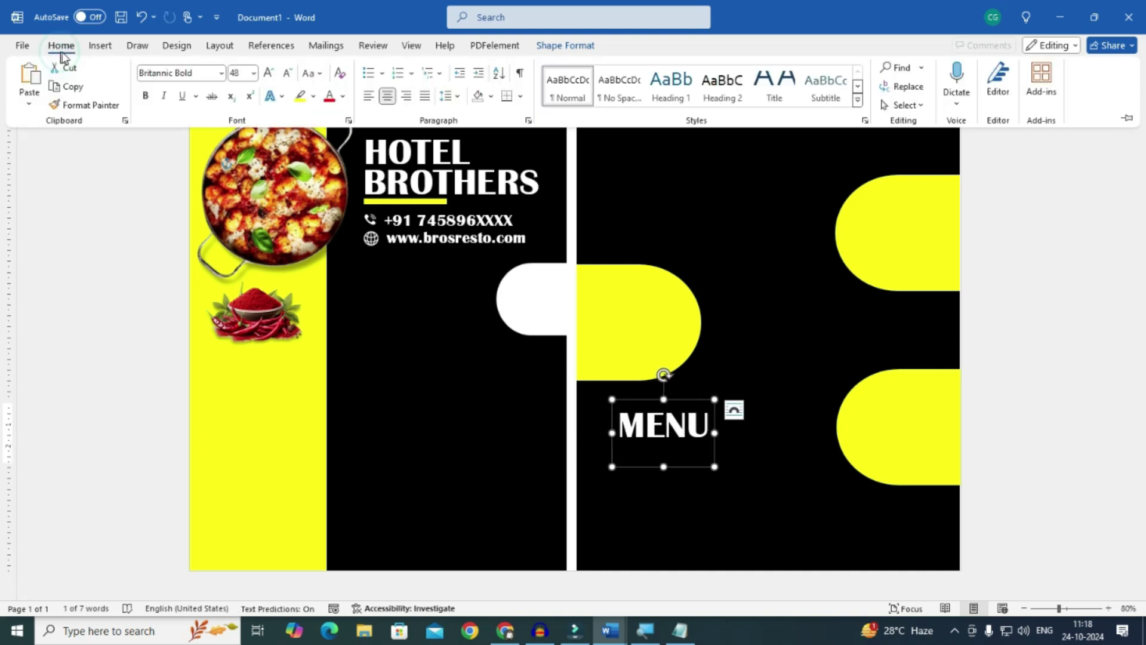
pyautogui.click(221, 72)
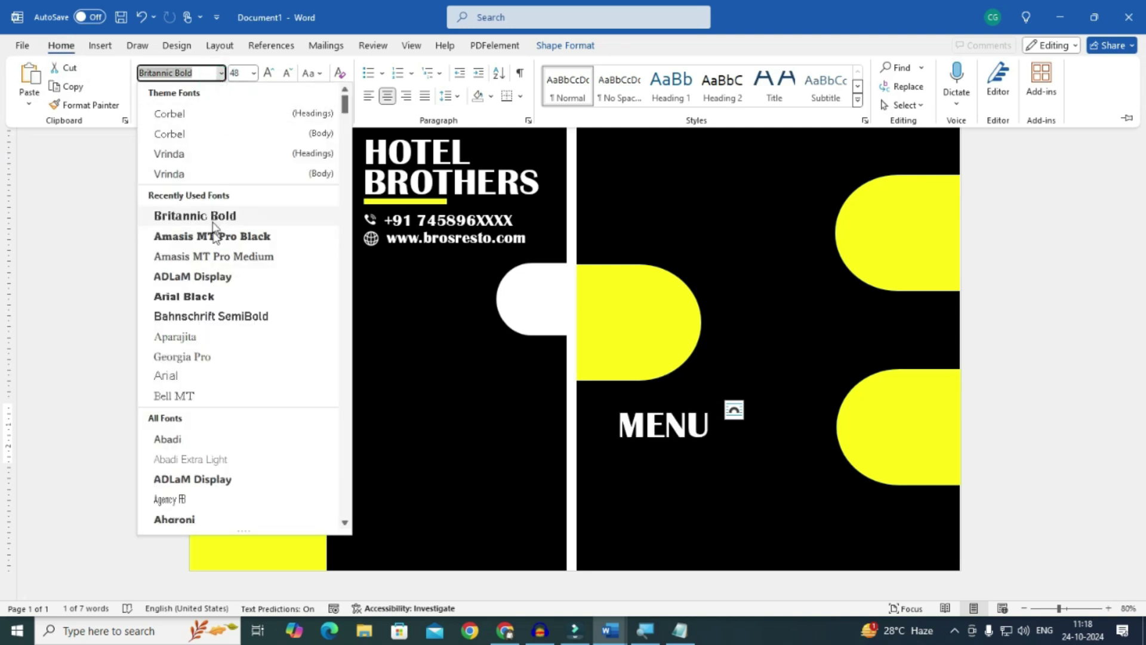
pyautogui.scroll(-1, 213, 251)
pyautogui.moveTo(345, 108); pyautogui.dragTo(342, 167)
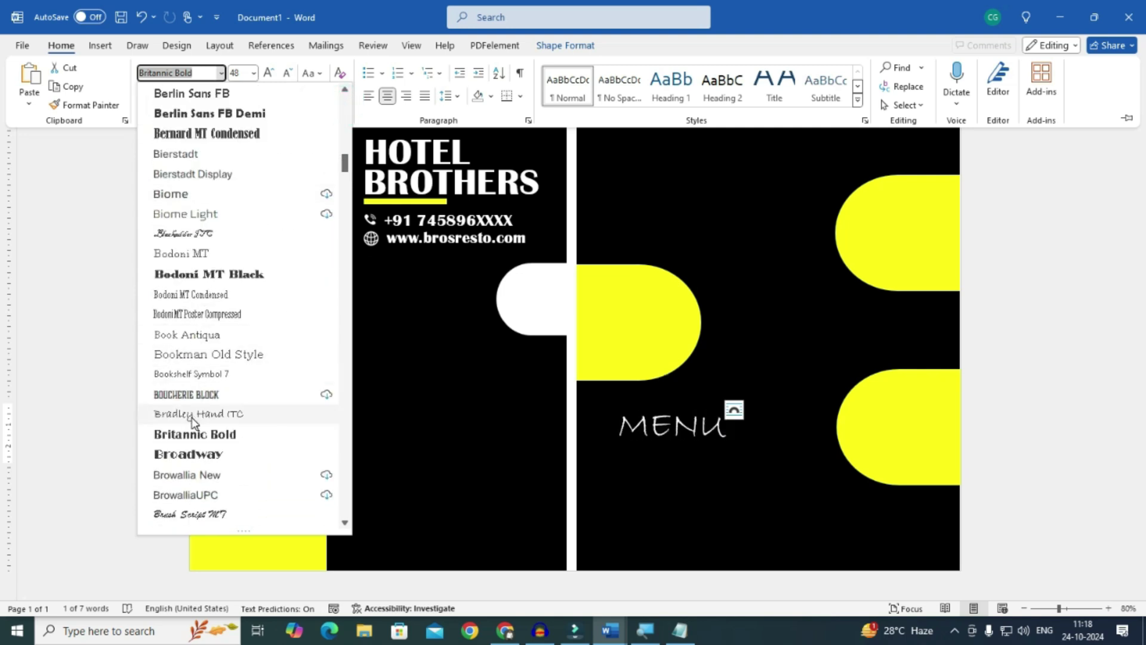
pyautogui.moveTo(344, 160); pyautogui.dragTo(341, 448)
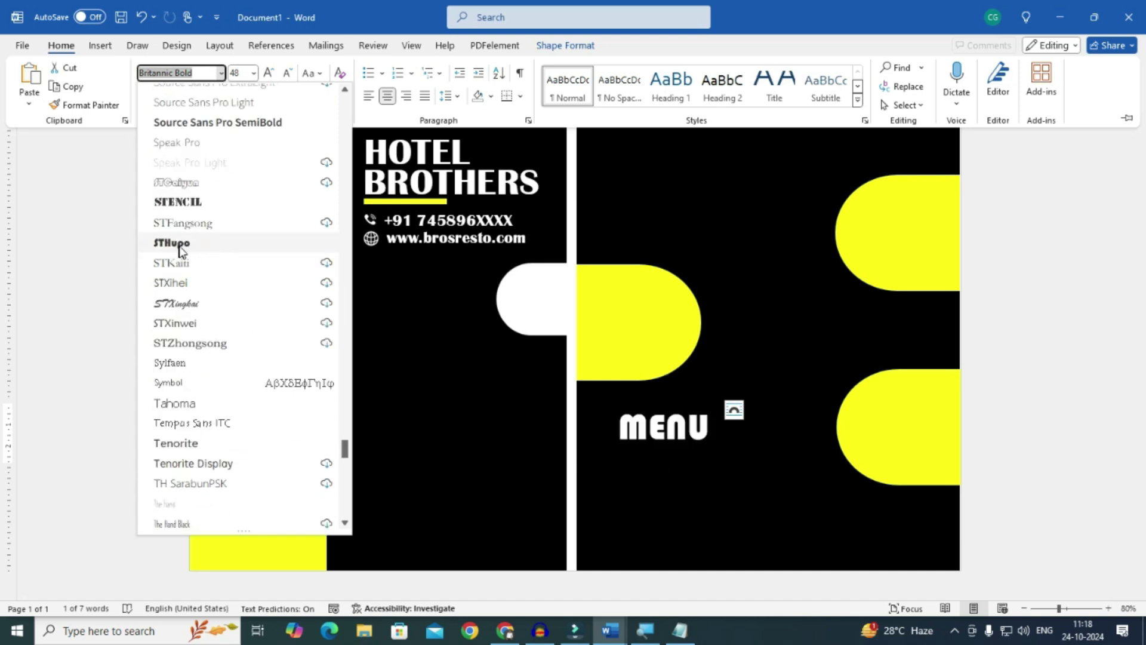
pyautogui.click(179, 243)
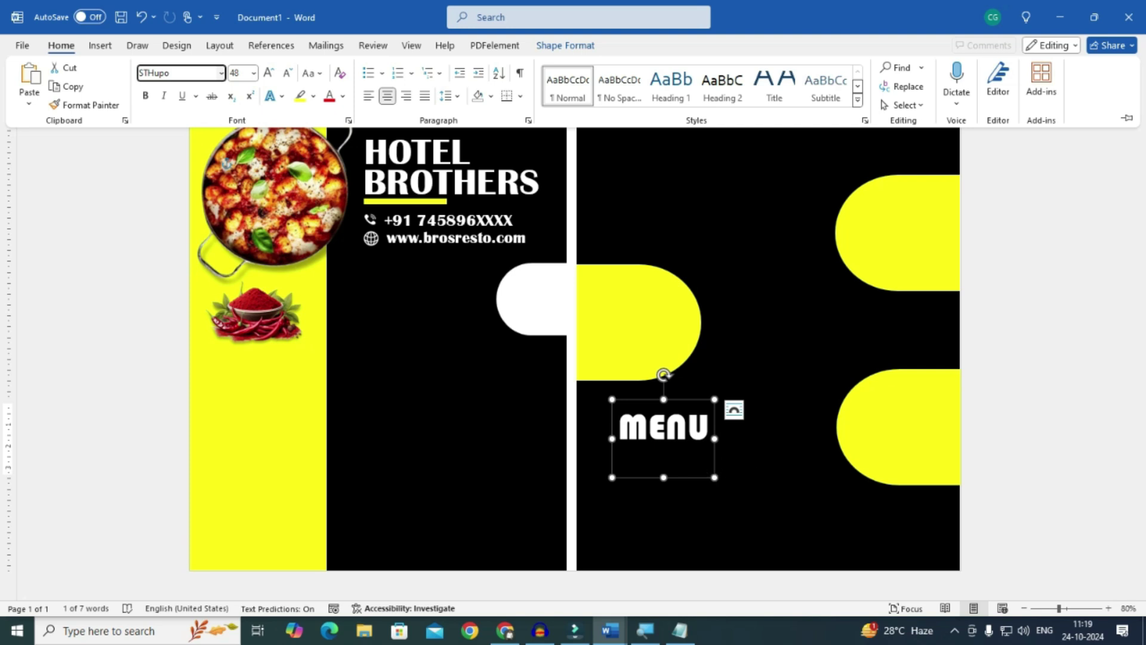
pyautogui.moveTo(715, 477); pyautogui.dragTo(863, 580)
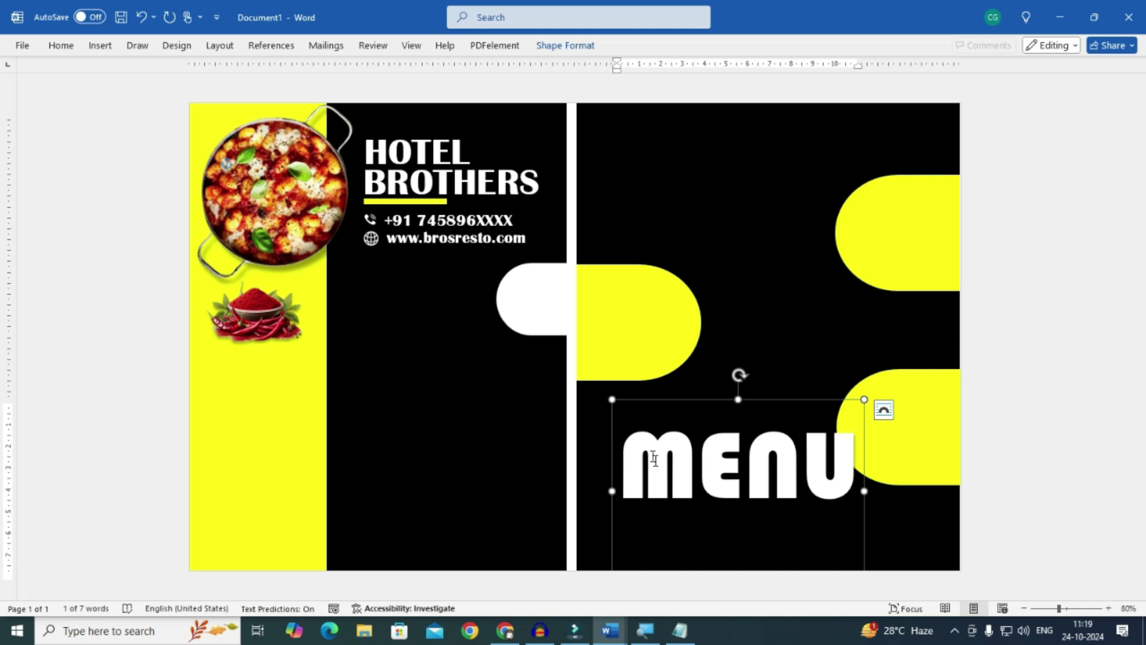
# - Apply an outer shadow text effect to the MENU text
pyautogui.click(584, 50)
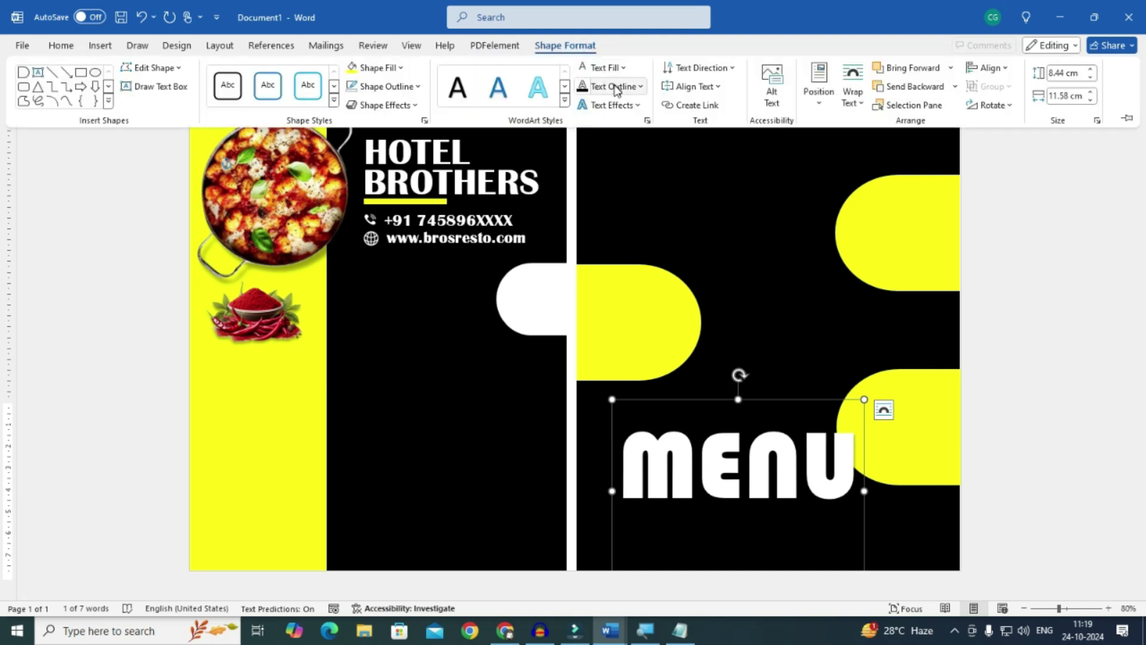
pyautogui.click(635, 105)
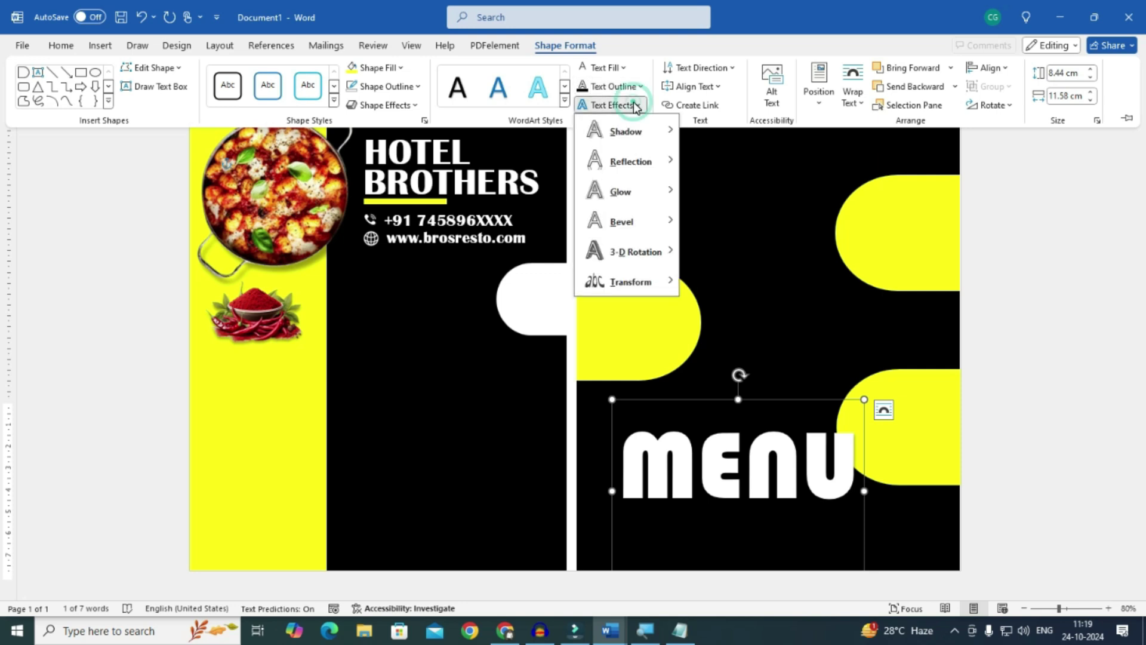
pyautogui.moveTo(652, 132)
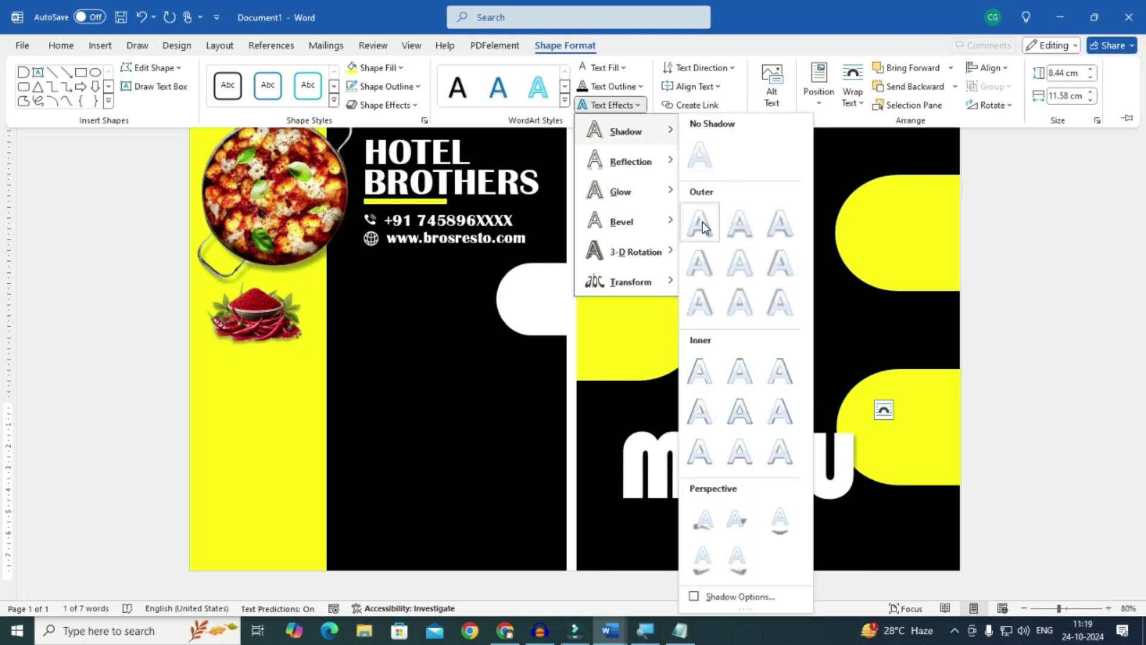
pyautogui.click(700, 261)
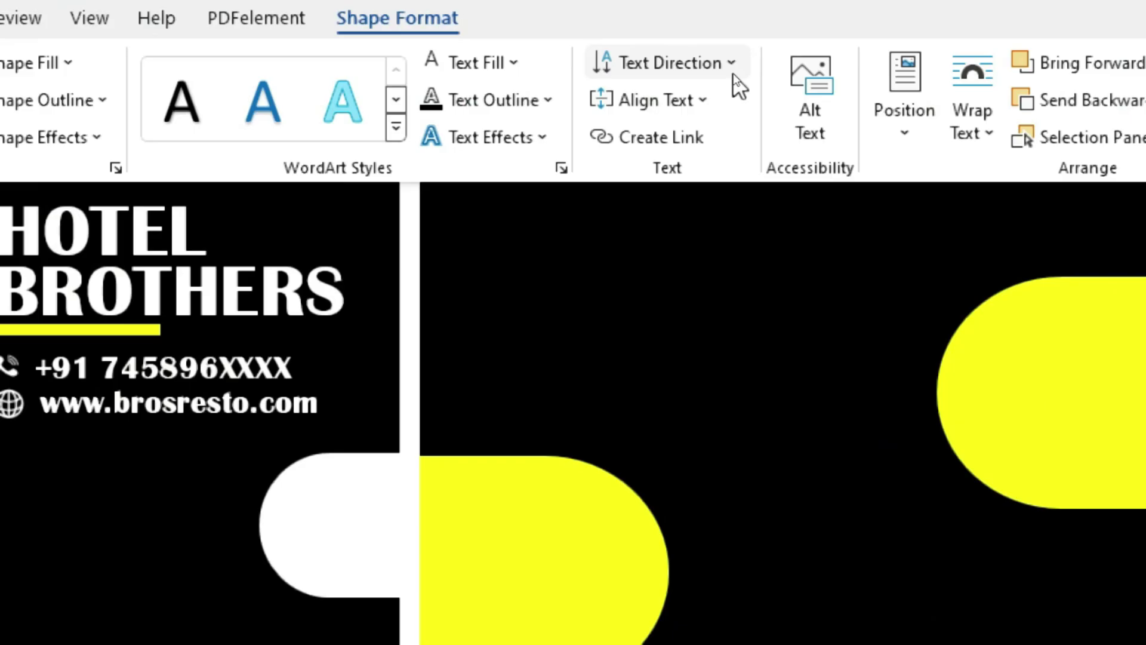
# - Rotate all of the MENU text by 270° and move it onto the yellow strip directly beneath the chilli picture
pyautogui.click(735, 75)
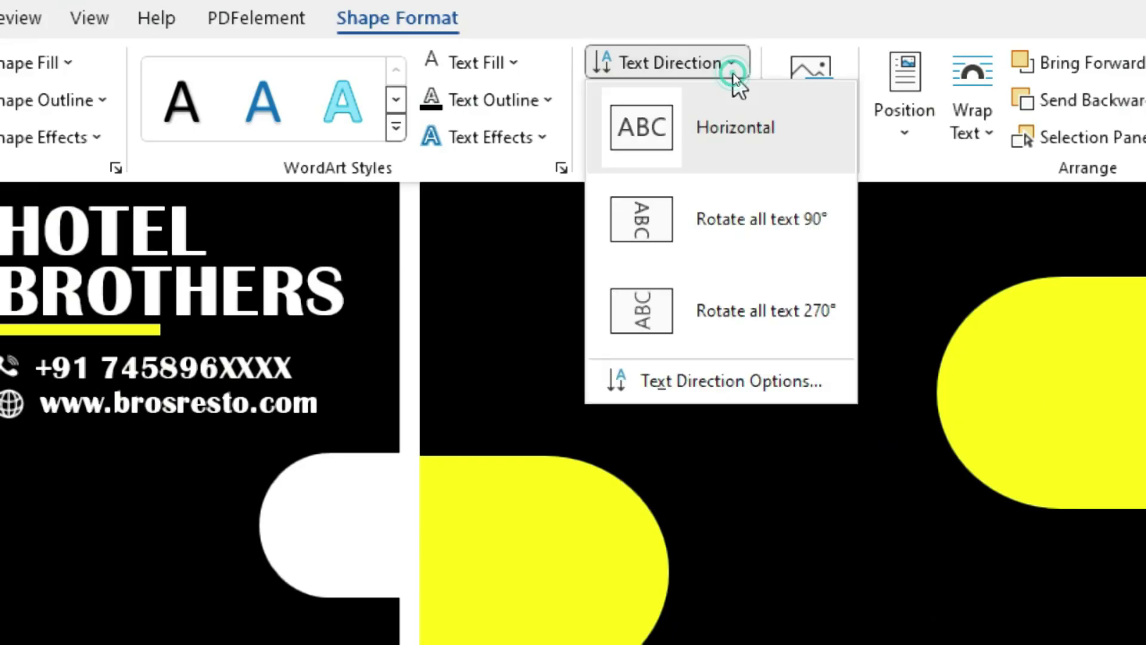
pyautogui.click(646, 334)
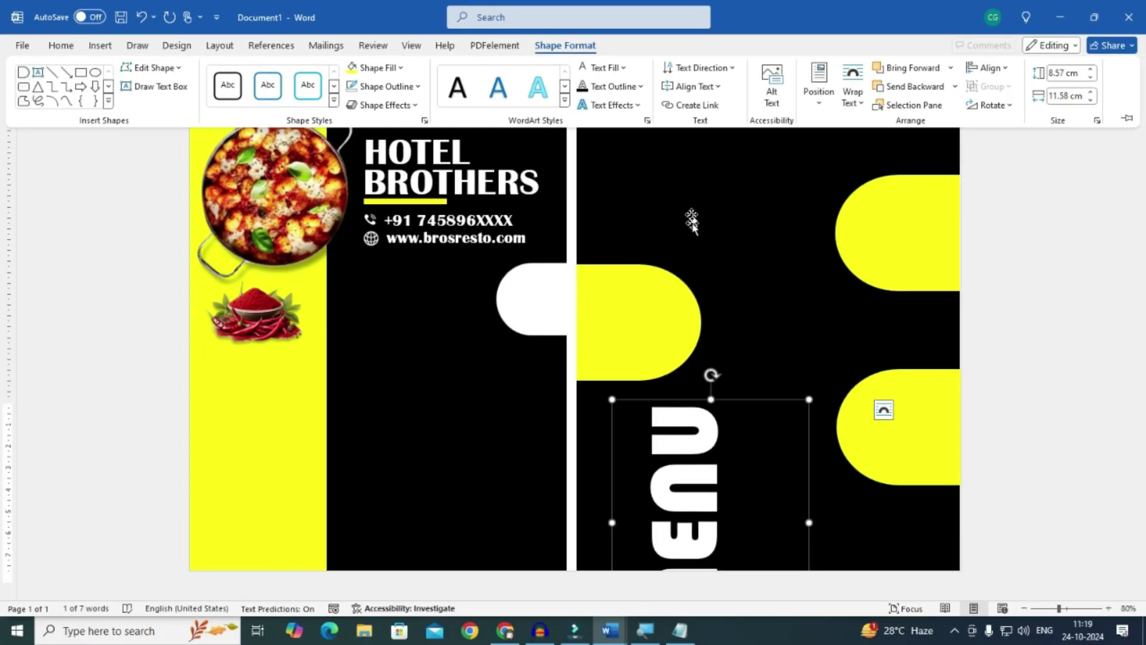
pyautogui.click(731, 395)
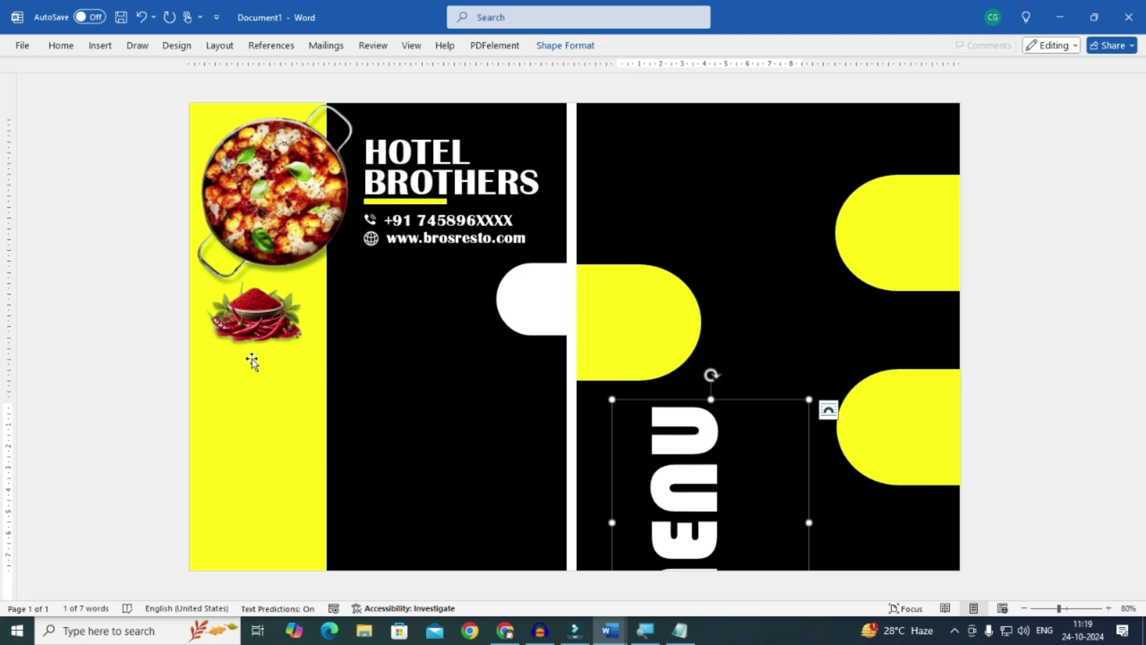
pyautogui.moveTo(733, 397); pyautogui.dragTo(312, 340)
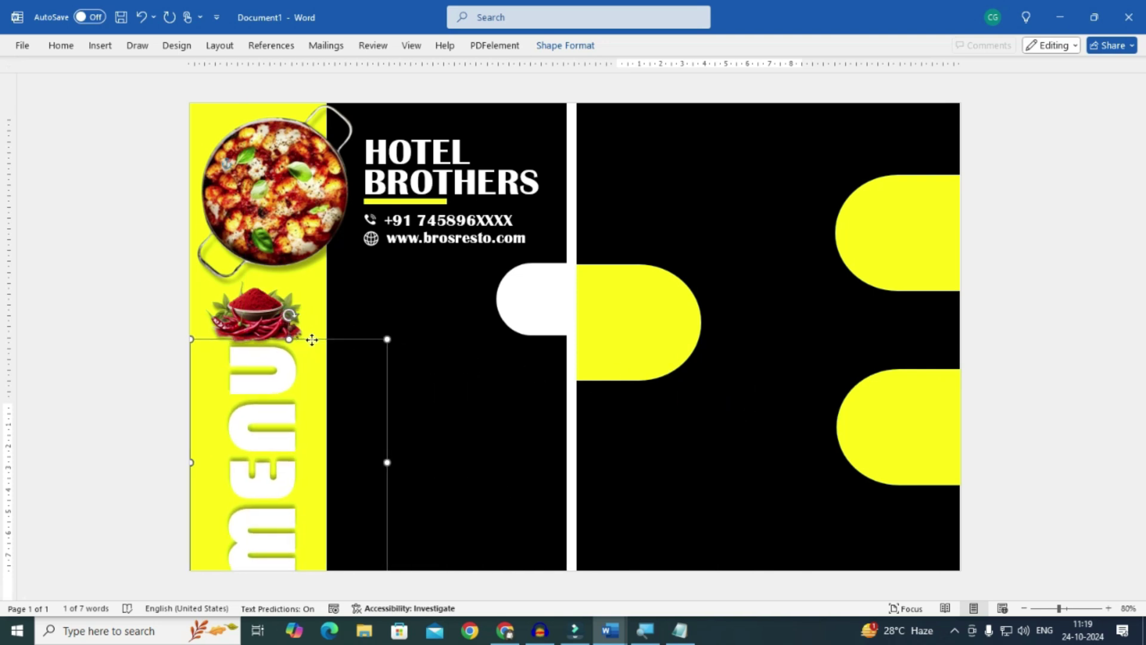
# - Shrink the vertical MENU text in small increments until the whole word fits on the yellow strip
pyautogui.hotkey('ctrl', 'shift', 'Down')
pyautogui.hotkey('ctrl', 'shift', 'Down')
pyautogui.hotkey('ctrl', 'shift', 'Down')
pyautogui.hotkey('ctrl', 'shift', 'Down')
pyautogui.hotkey('ctrl', 'shift', 'Down')
pyautogui.hotkey('ctrl', 'shift', 'Down')
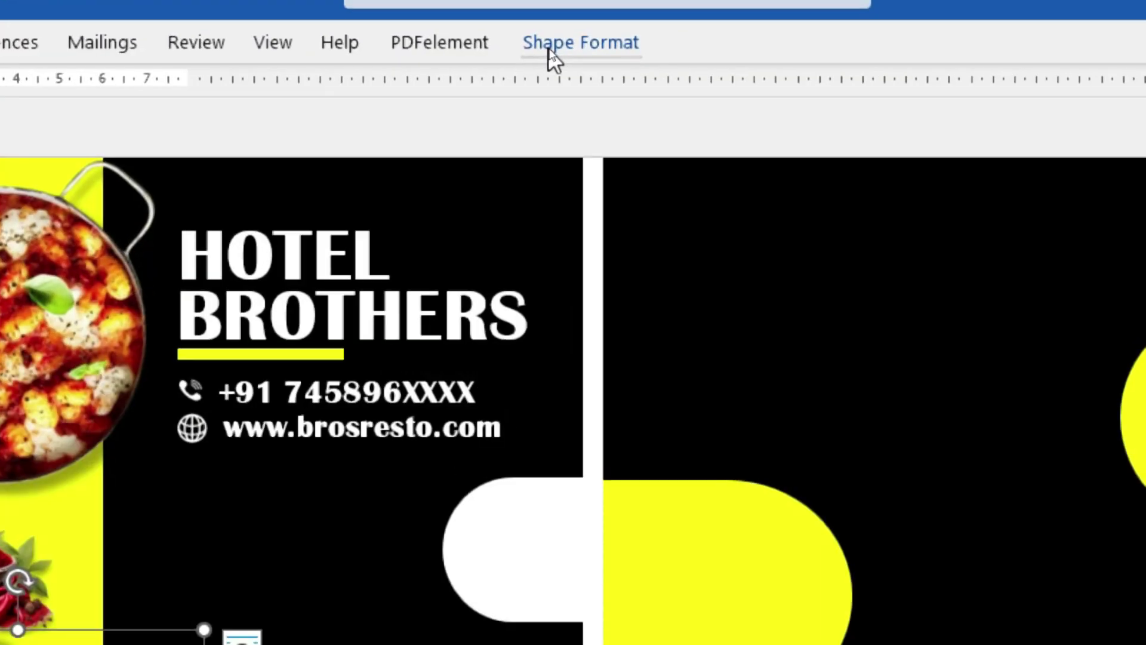
# - Fill the MENU text with the standard dark red colour
pyautogui.click(550, 51)
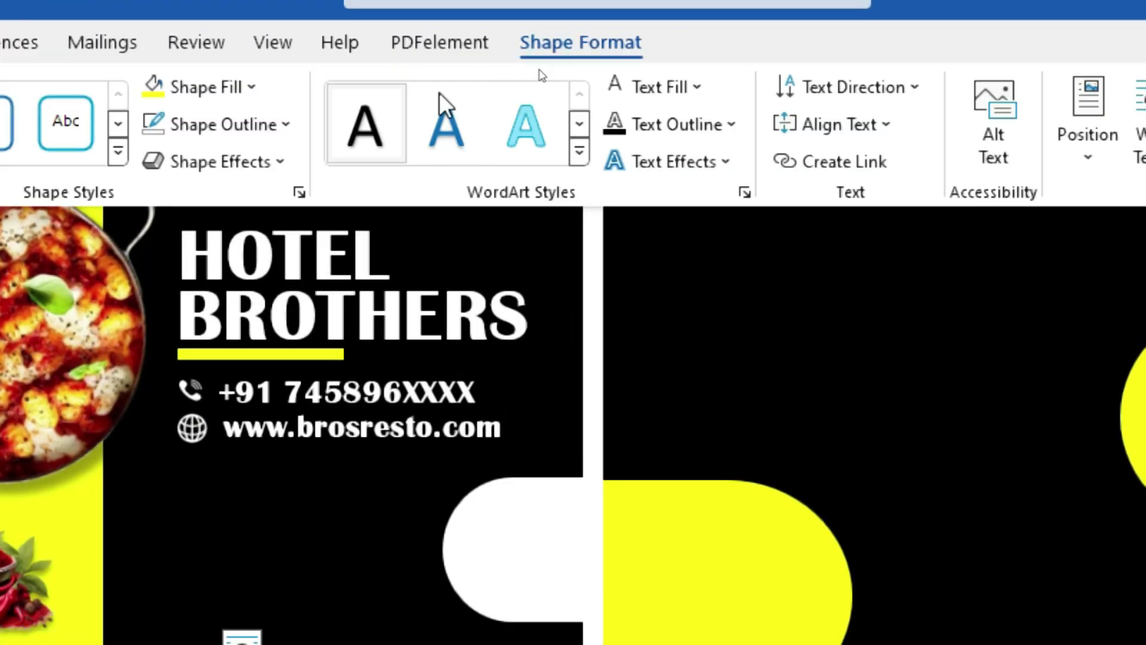
pyautogui.click(693, 87)
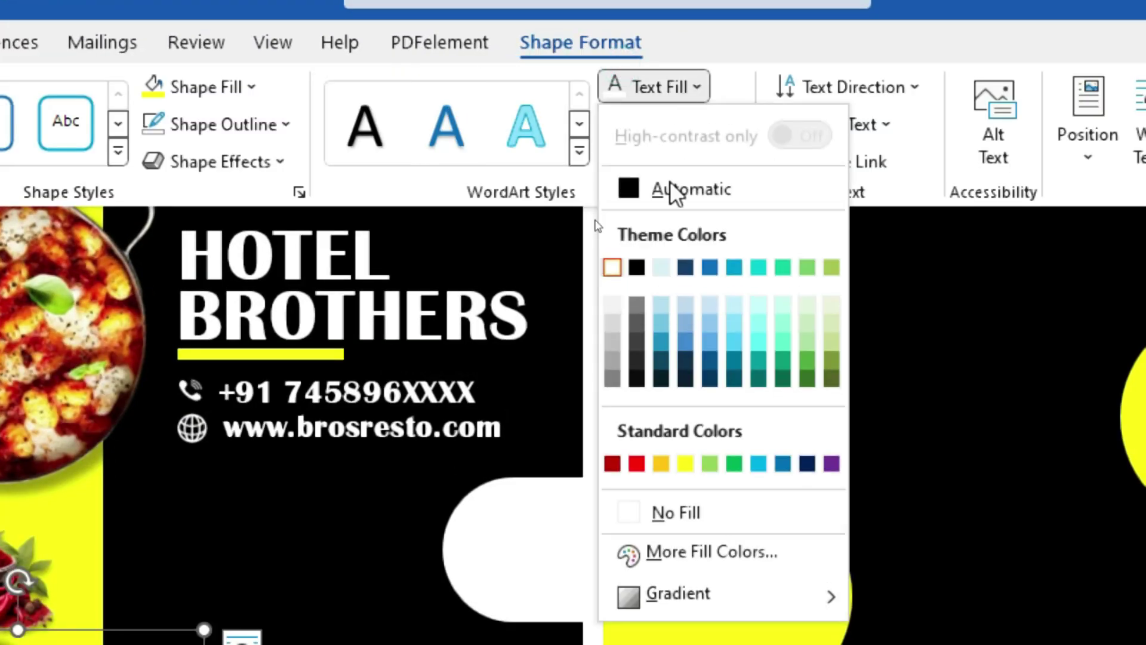
pyautogui.click(615, 467)
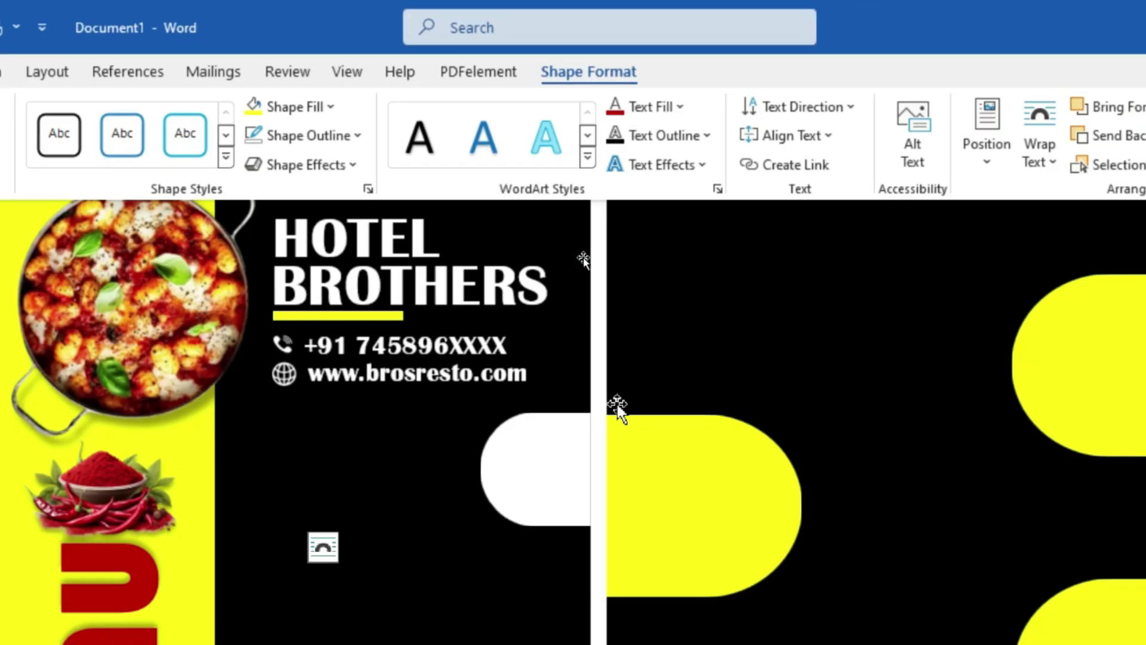
# - Shrink the pan picture slightly more and move the chilli picture up to leave a gap above the MENU text
pyautogui.click(269, 314)
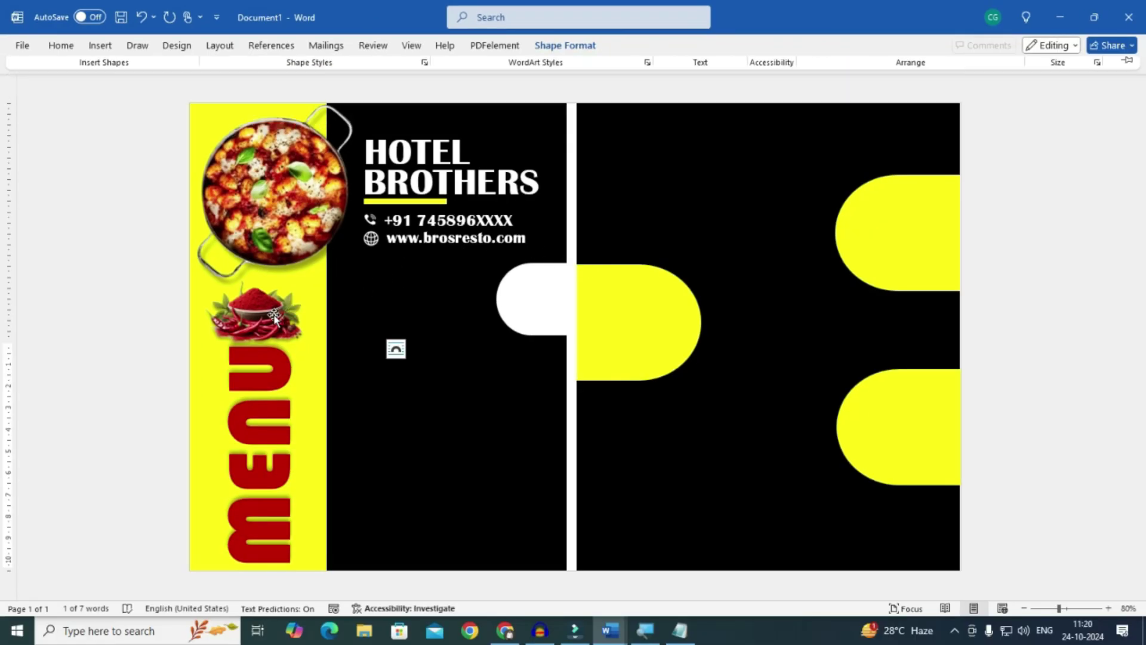
pyautogui.click(269, 315)
pyautogui.moveTo(269, 316); pyautogui.dragTo(220, 309)
pyautogui.click(285, 317)
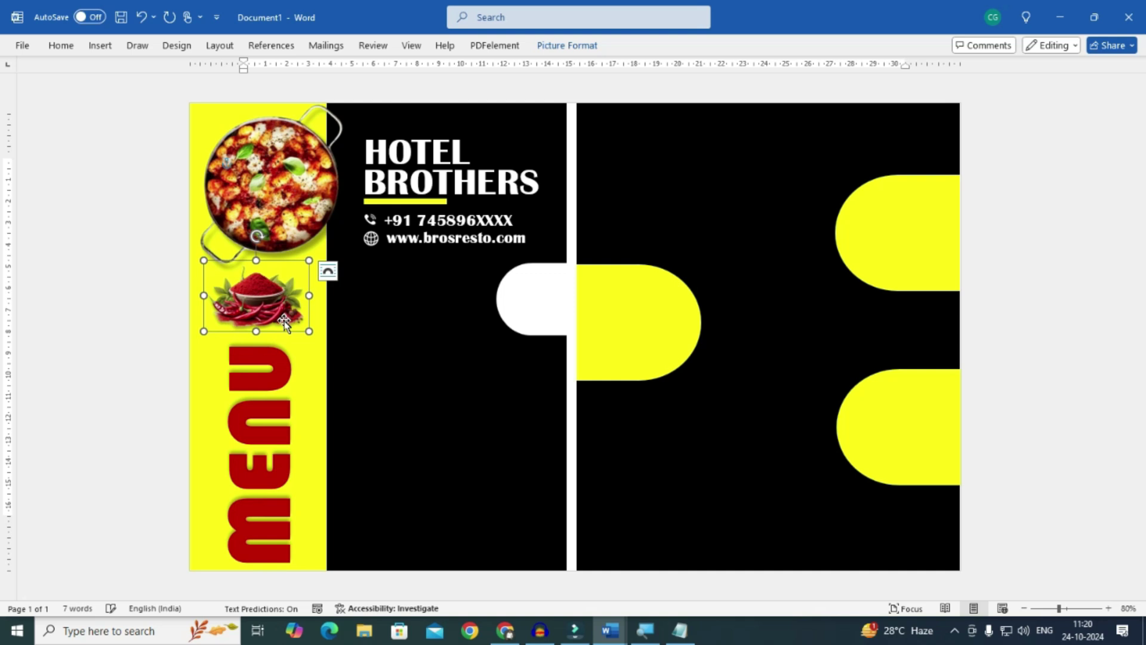
# - Nudge the MENU text up to sit closer beneath the chilli picture
pyautogui.click(275, 366)
pyautogui.press('Up')
pyautogui.press('Up')
pyautogui.press('Up')
pyautogui.press('Up')
pyautogui.press('Up')
pyautogui.press('Up')
pyautogui.press('Up')
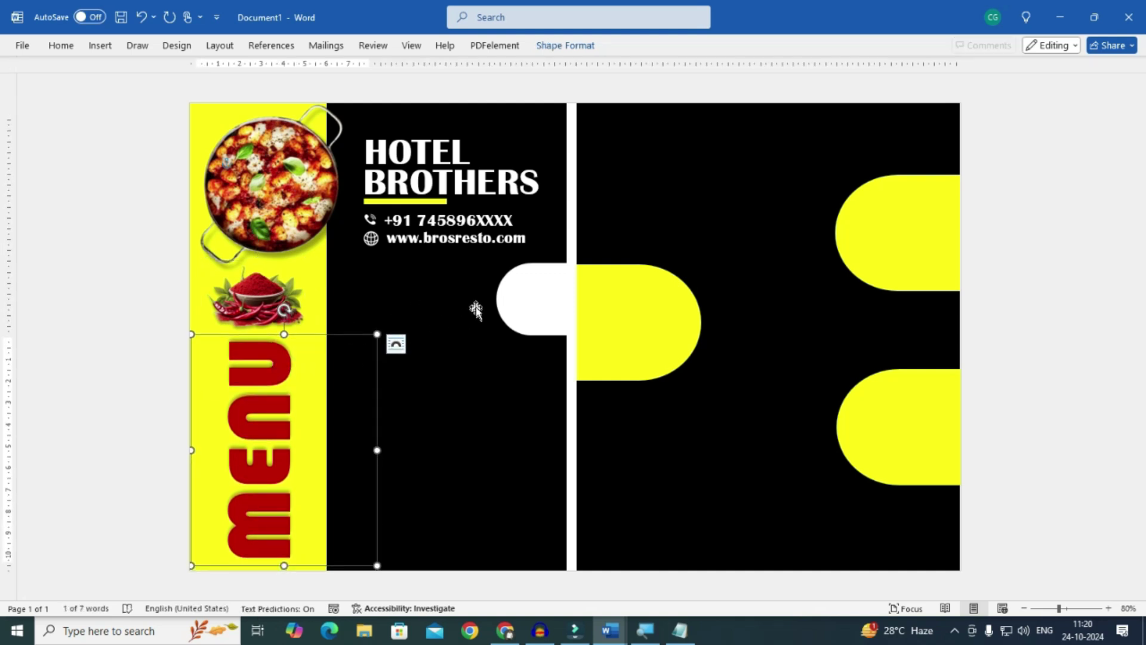
# - Duplicate the HOTEL title text and place the copy just below the website line
pyautogui.click(522, 296)
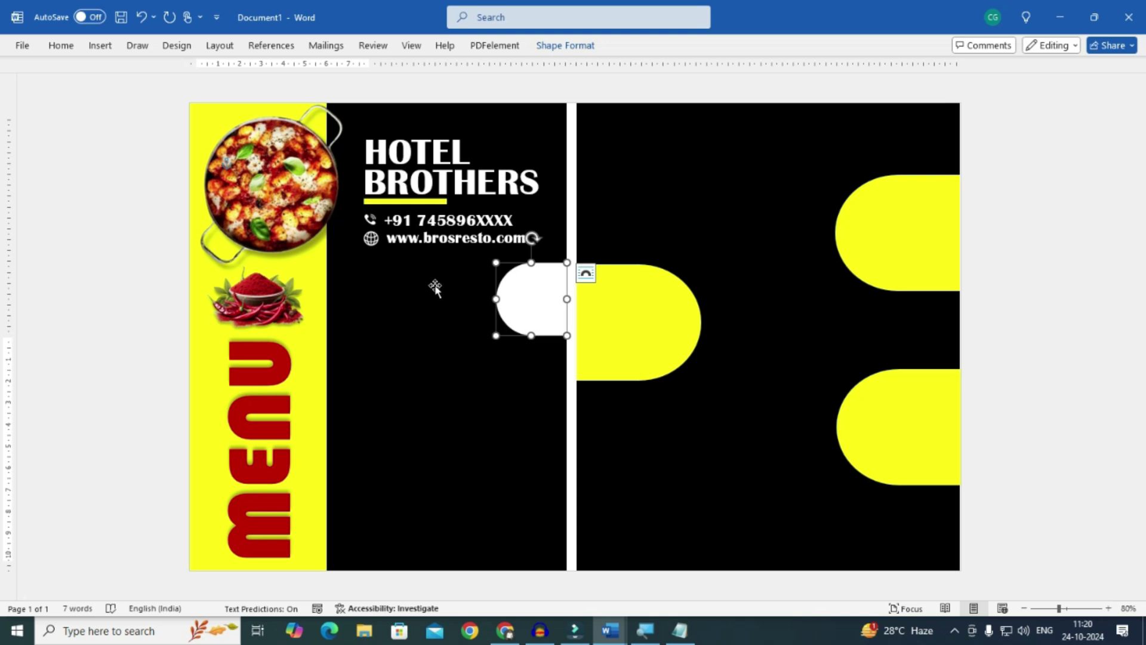
pyautogui.click(412, 152)
pyautogui.click(396, 127)
pyautogui.hotkey('ctrl', 'd')
pyautogui.moveTo(468, 206); pyautogui.dragTo(460, 303)
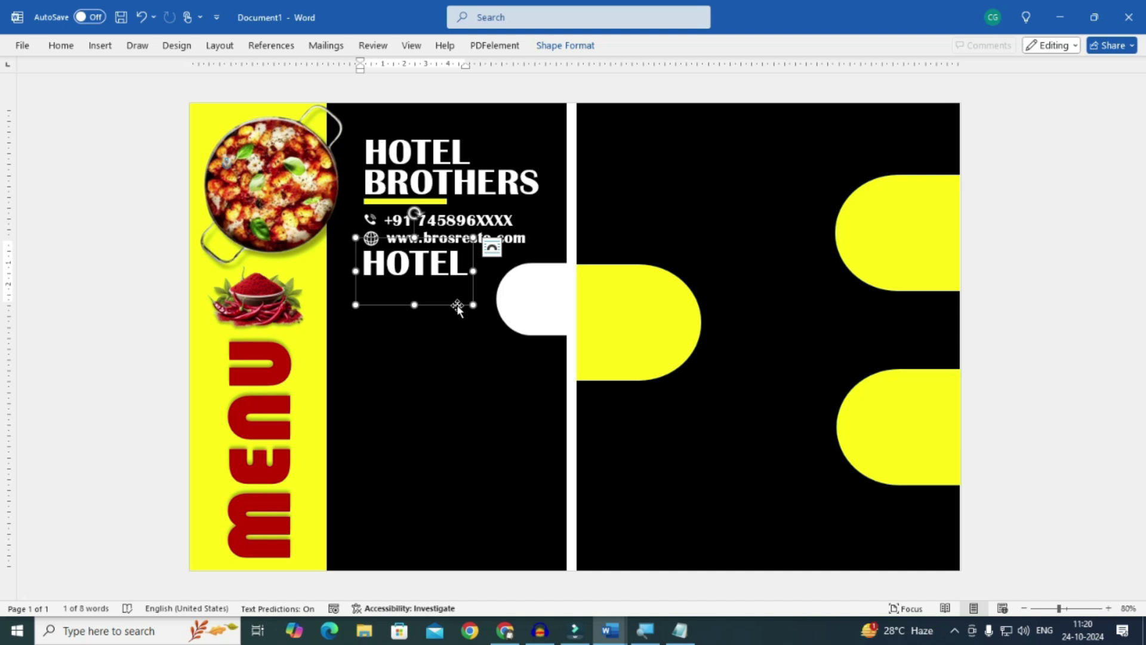
# - Replace the copied text with CHINIES ITEMS and move it to the upper part of the second panel
pyautogui.doubleClick(448, 273)
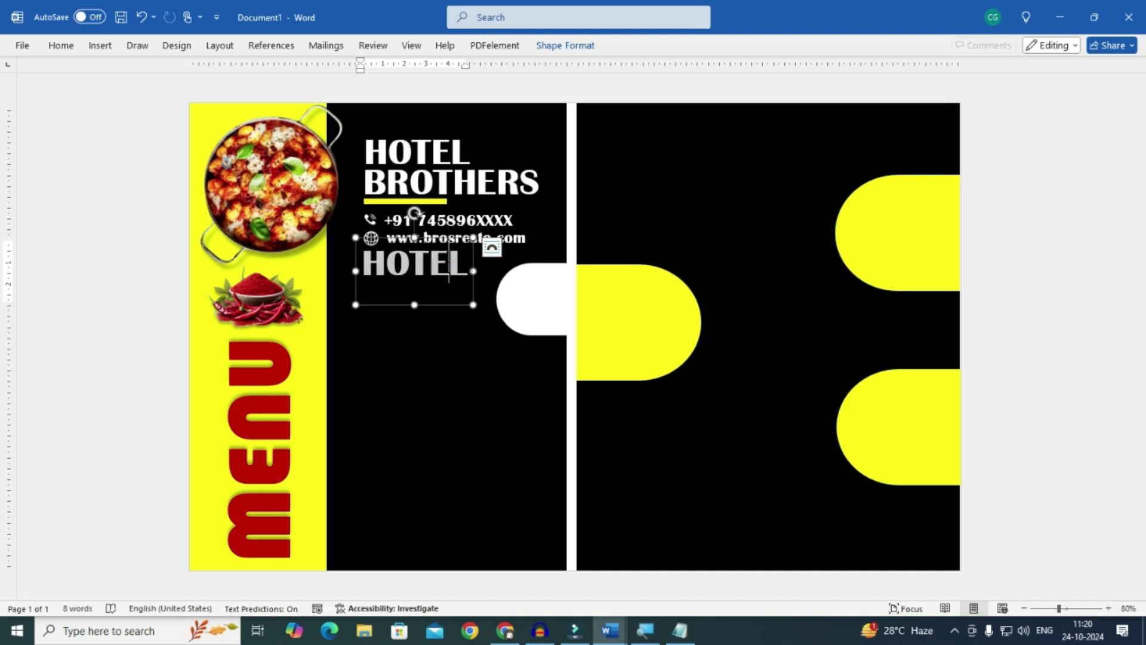
pyautogui.write('C')
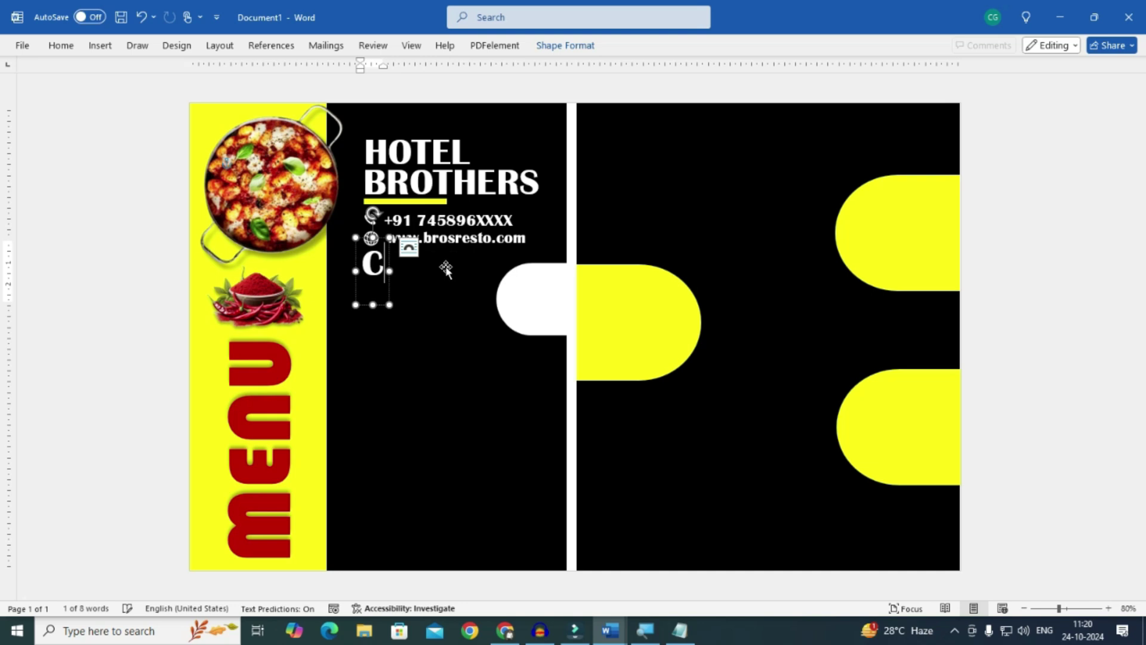
pyautogui.write('HINIES ITEMS')
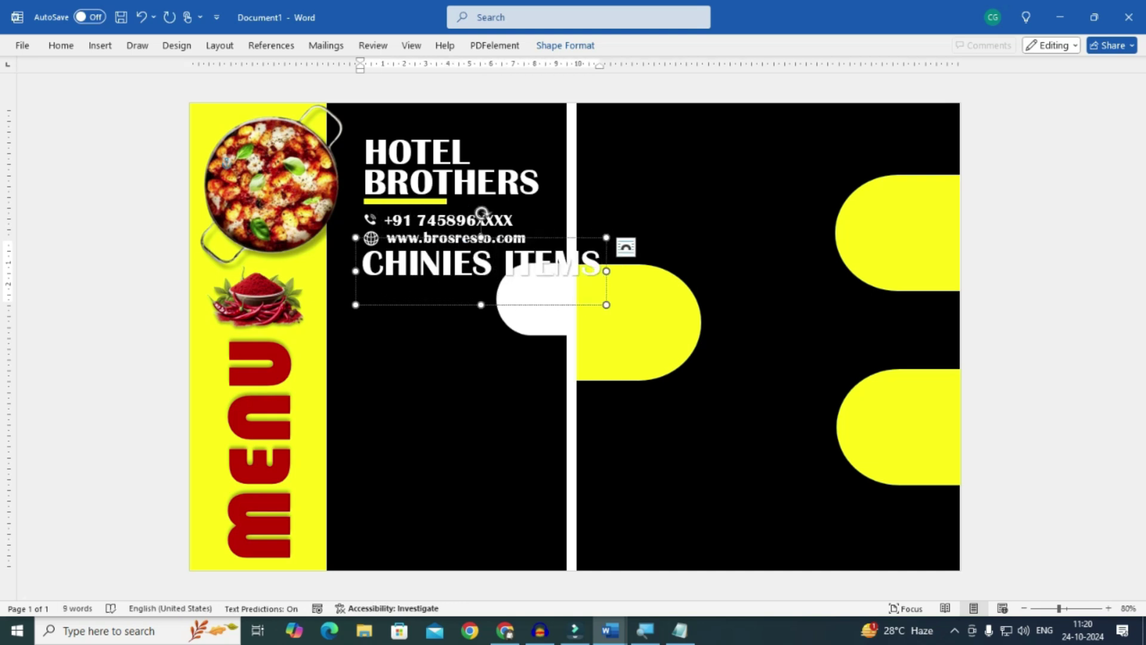
pyautogui.click(476, 306)
pyautogui.moveTo(471, 306); pyautogui.dragTo(694, 227)
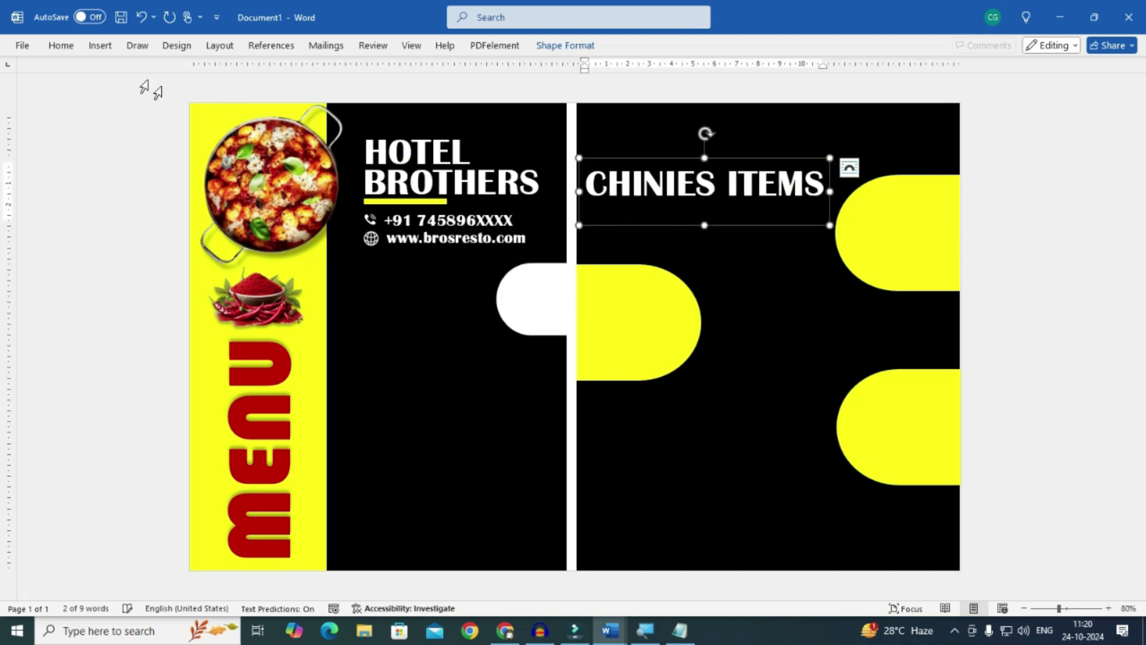
# - Change the font of the CHINIES ITEMS text to ADLaM Display
pyautogui.click(60, 46)
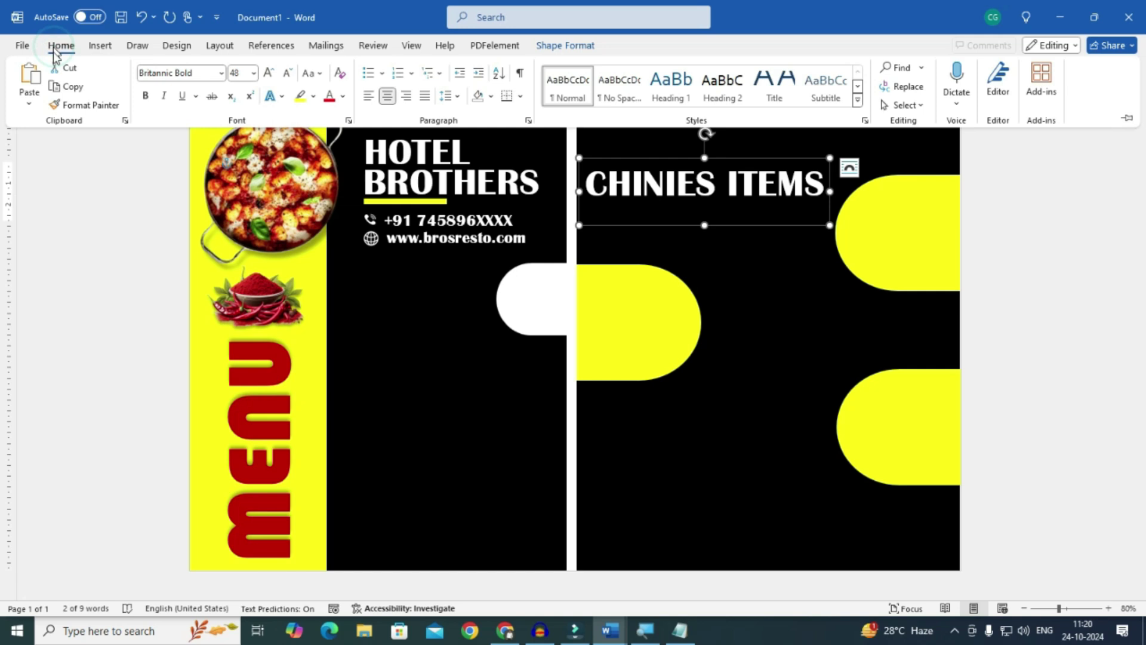
pyautogui.click(222, 74)
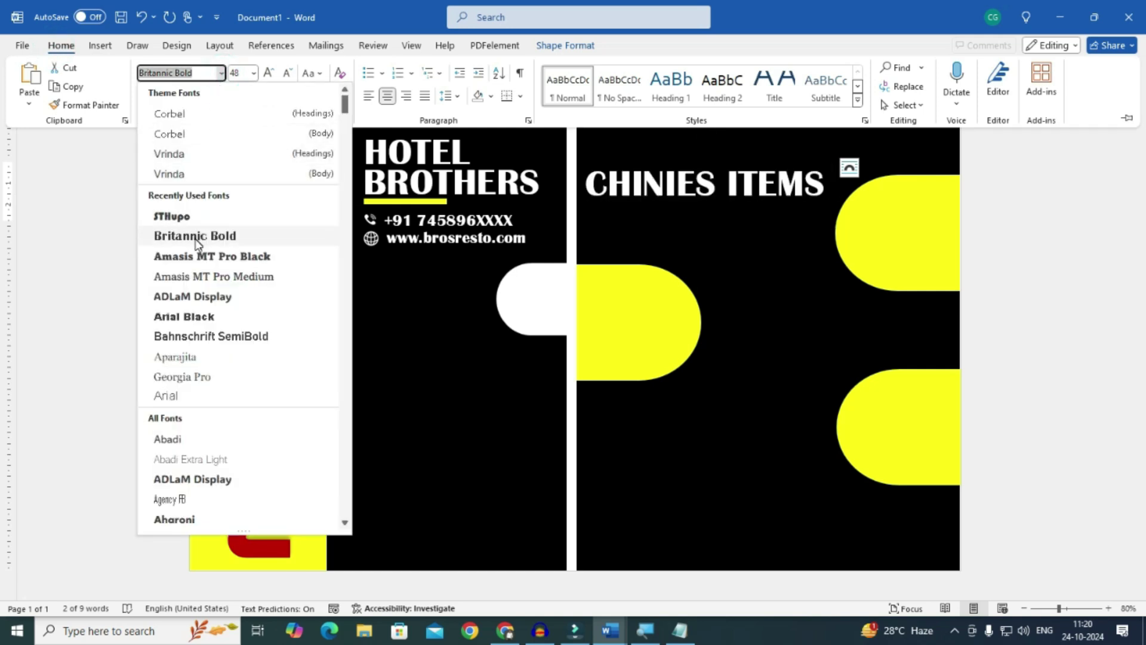
pyautogui.click(193, 297)
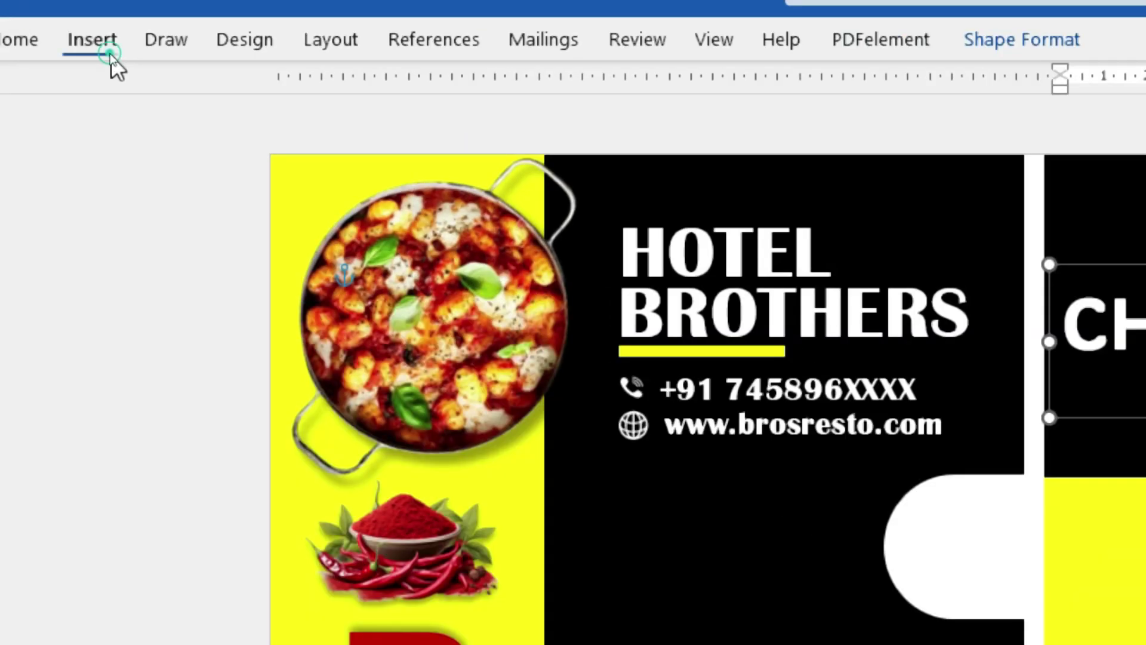
# - Draw a rounded rectangle below the contact details, reaching from near the yellow strip to the white shape
pyautogui.click(108, 54)
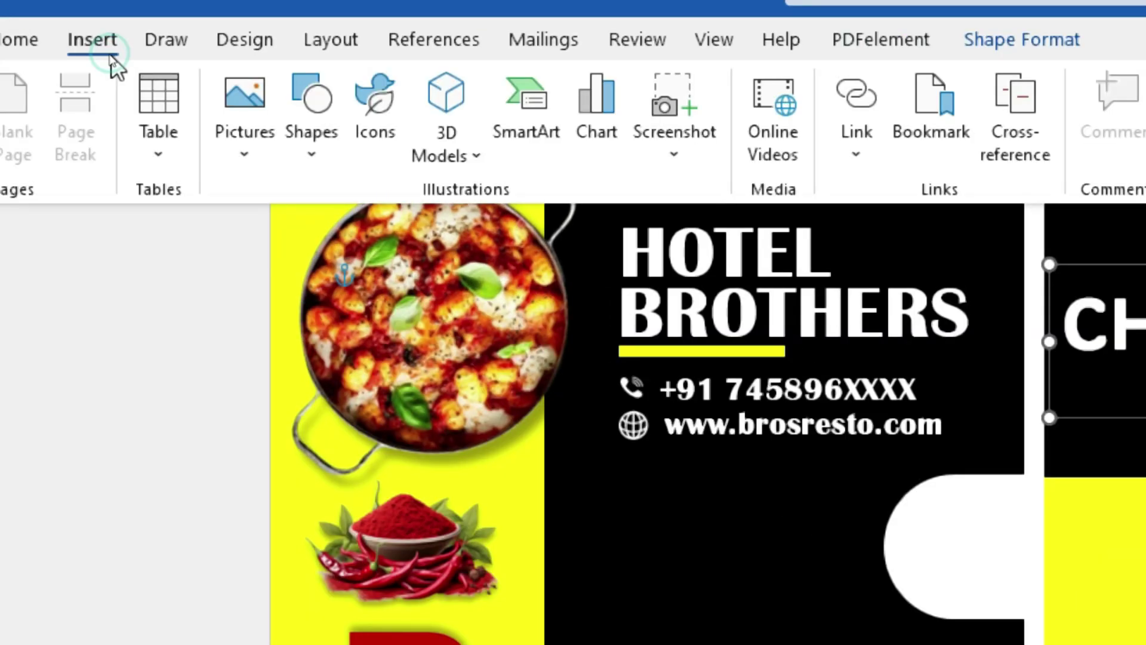
pyautogui.click(295, 153)
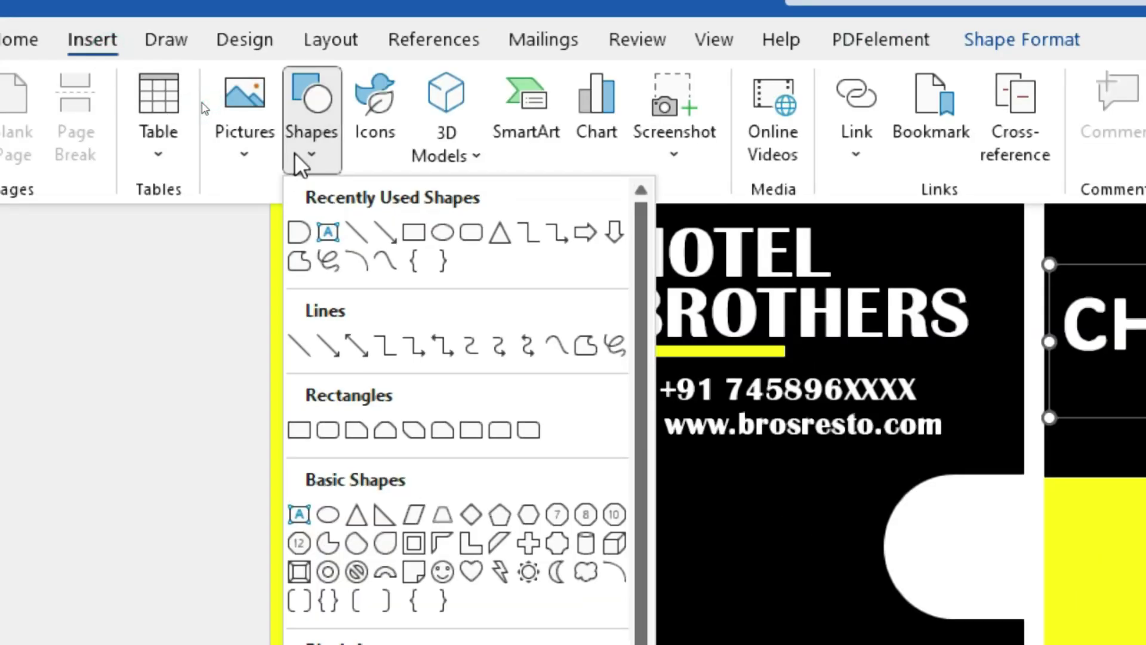
pyautogui.click(470, 233)
pyautogui.moveTo(580, 489); pyautogui.dragTo(843, 569)
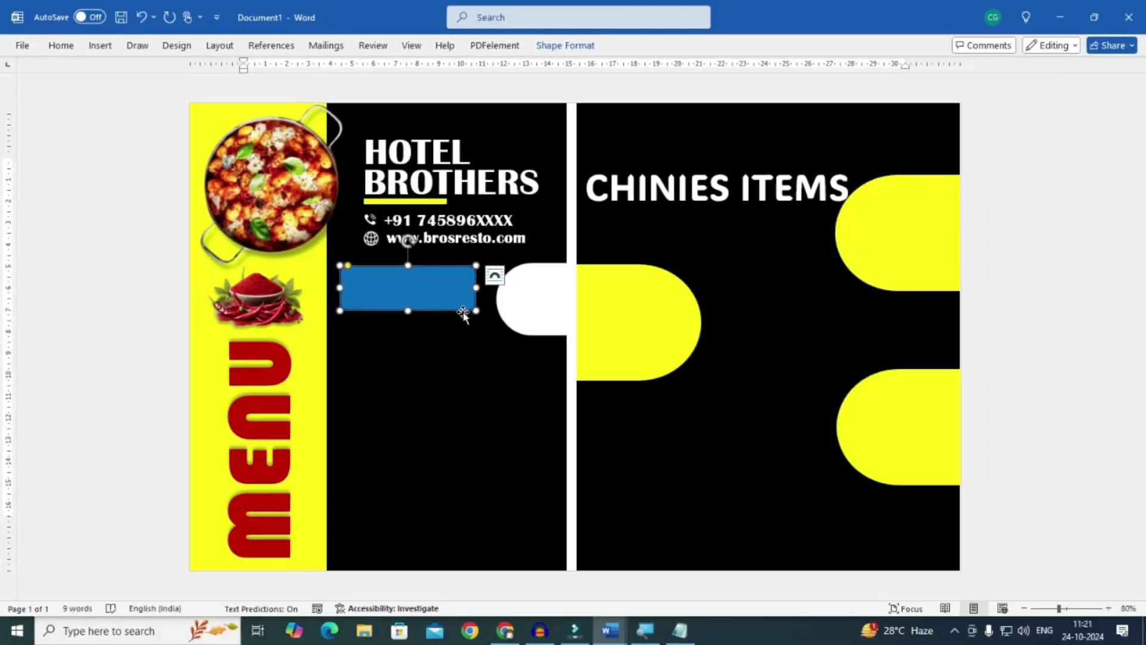
pyautogui.moveTo(470, 313)
pyautogui.mouseDown()
pyautogui.moveTo(506, 317)
pyautogui.moveTo(466, 312)
pyautogui.mouseUp()
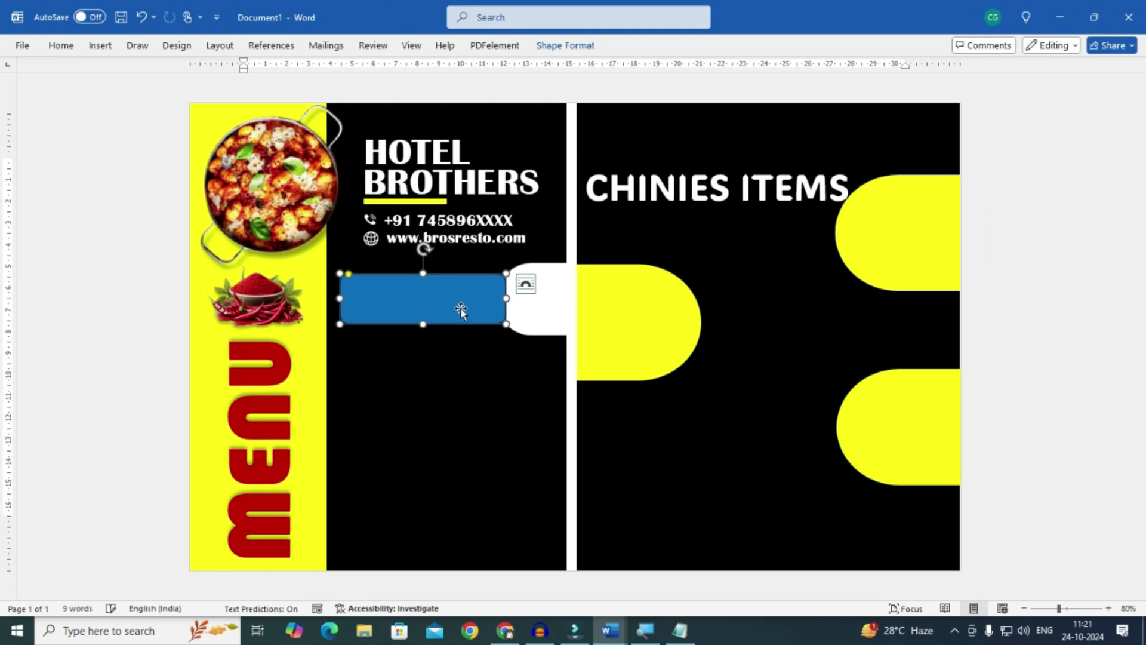
# - Round the blue rectangle's ends fully into a pill level with the white shape and fill it with yellow
pyautogui.moveTo(349, 274); pyautogui.dragTo(371, 292)
pyautogui.press('Up')
pyautogui.press('Up')
pyautogui.press('Up')
pyautogui.press('Down')
pyautogui.press('Down')
pyautogui.press('Down')
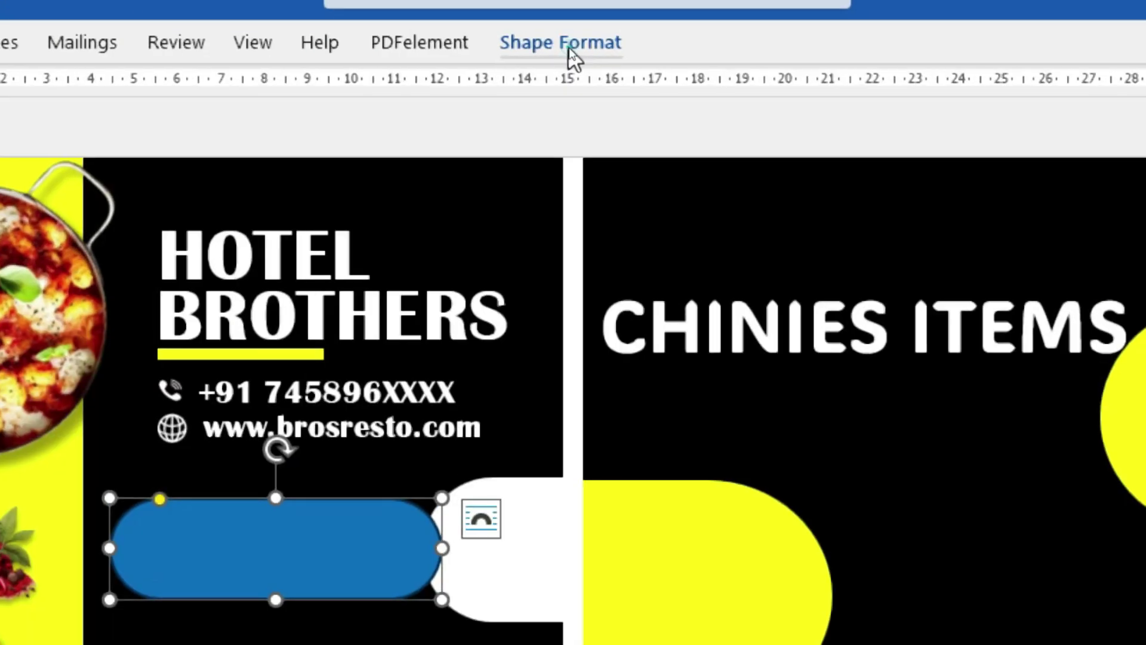
pyautogui.click(568, 47)
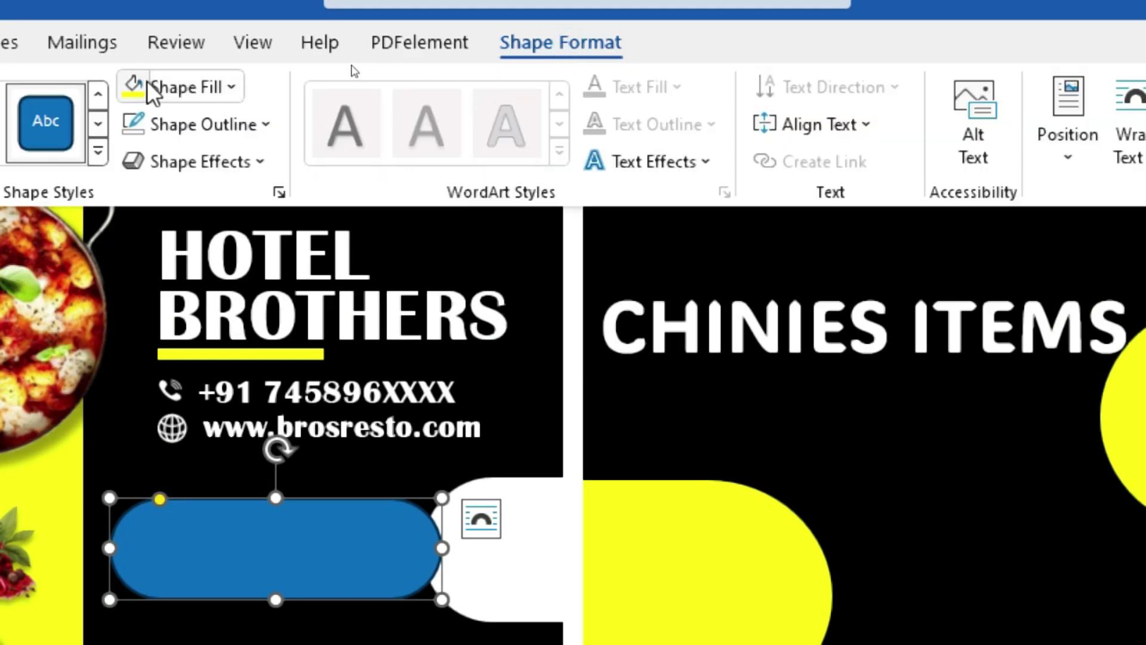
pyautogui.click(130, 86)
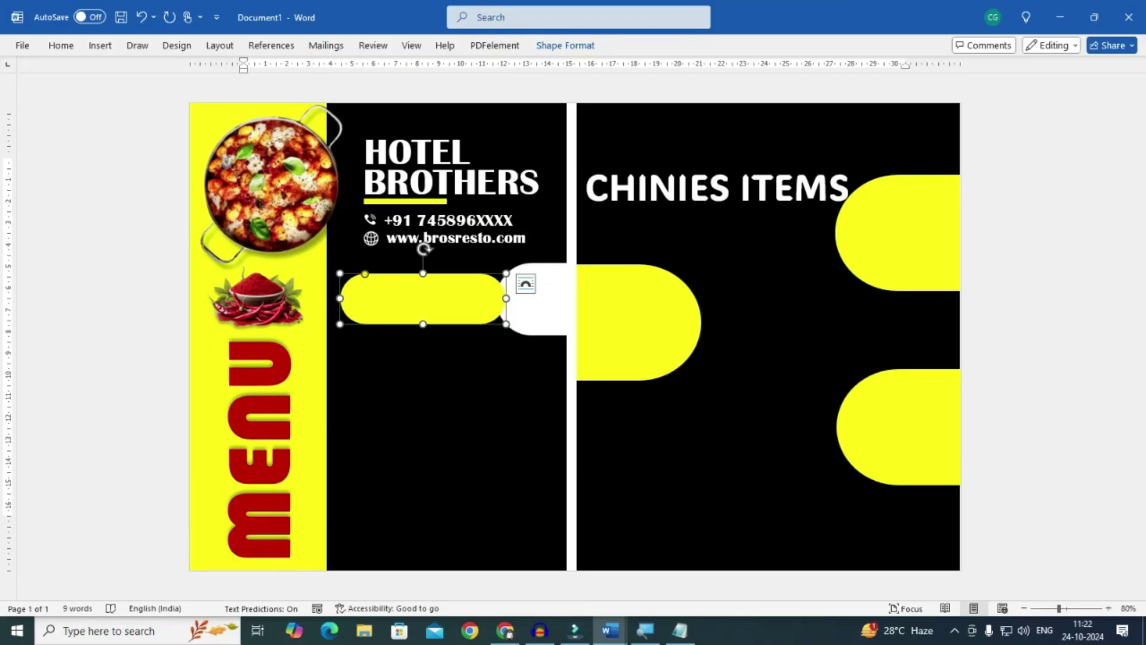
# - Bring the white half-rounded shape to the front so it overlaps the end of the yellow pill
pyautogui.click(545, 266)
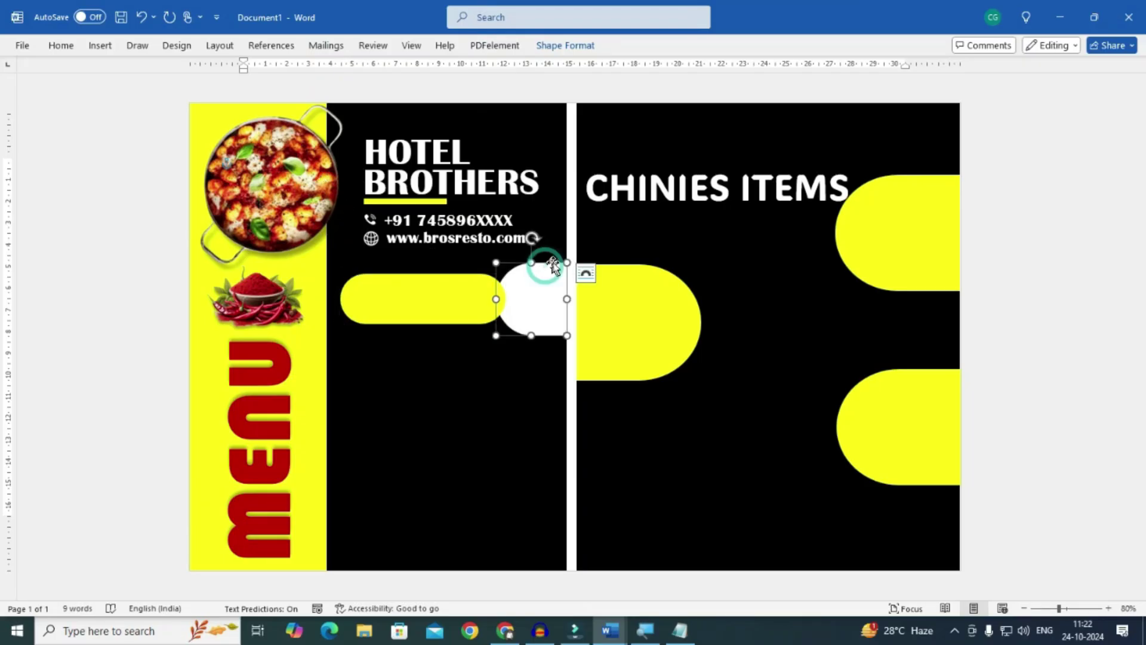
pyautogui.click(560, 48)
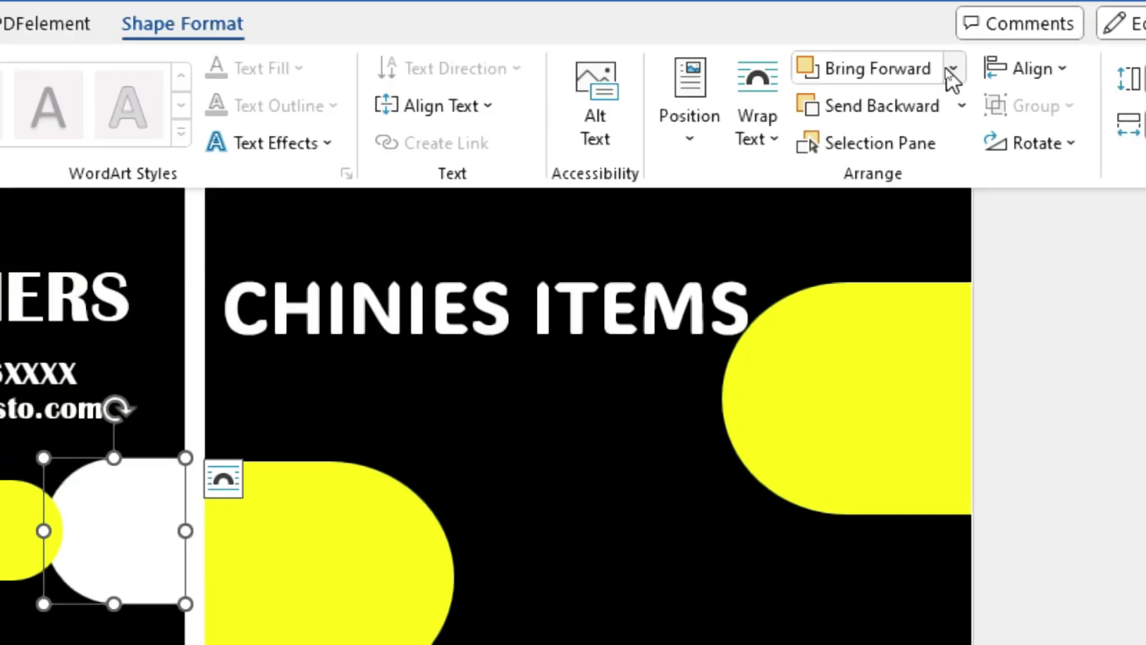
pyautogui.click(864, 72)
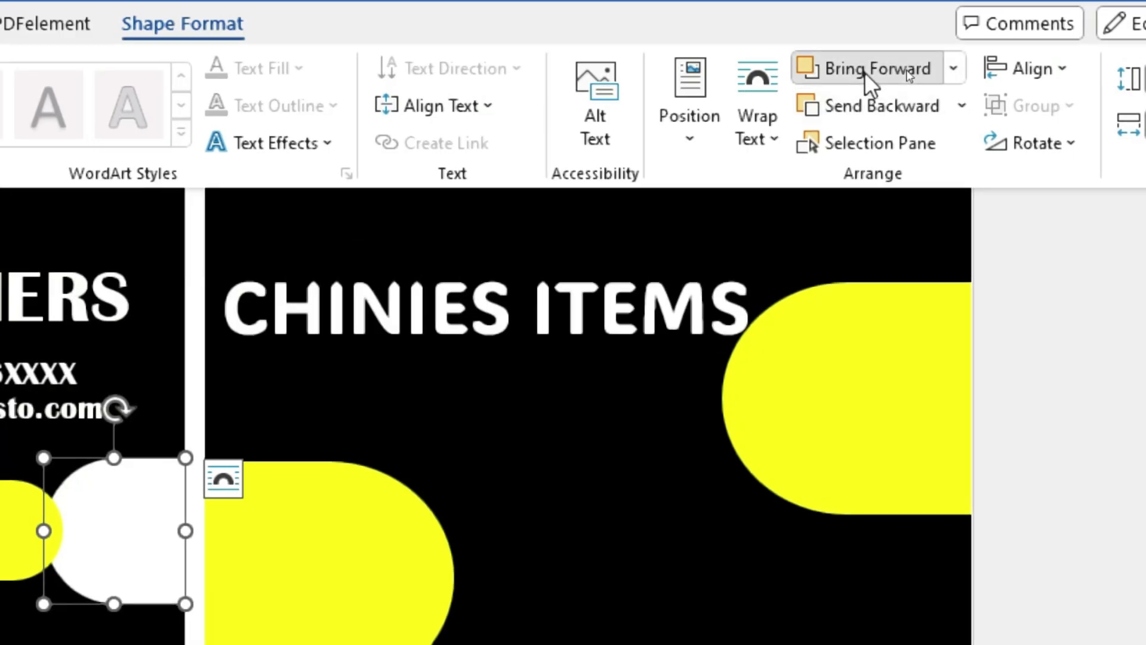
pyautogui.click(957, 70)
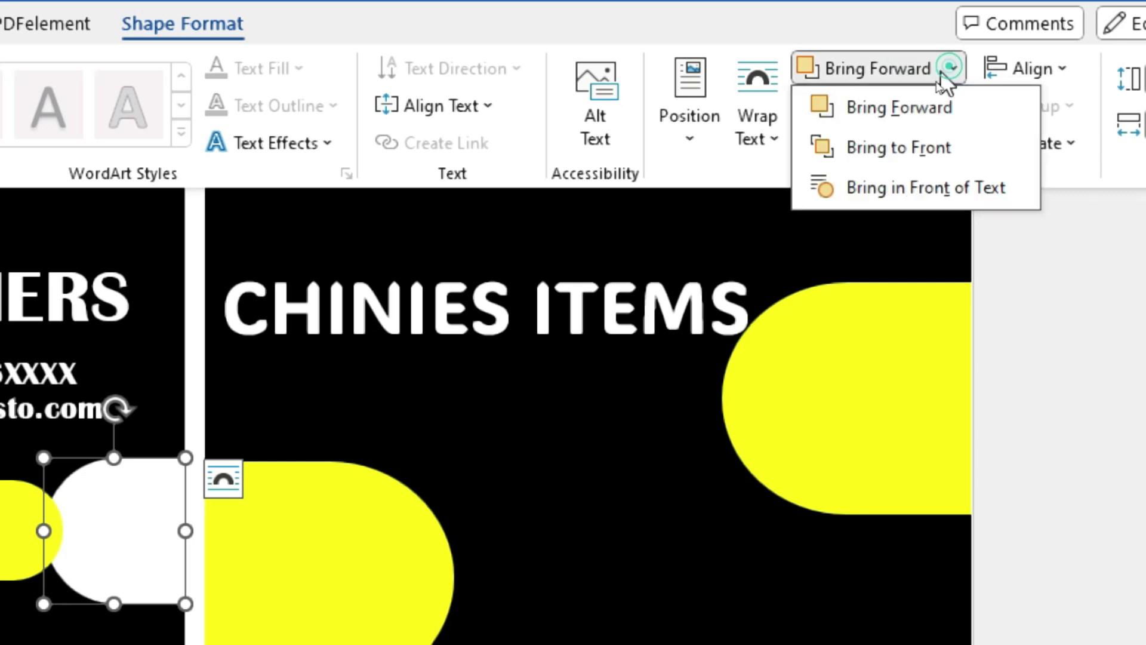
pyautogui.click(903, 149)
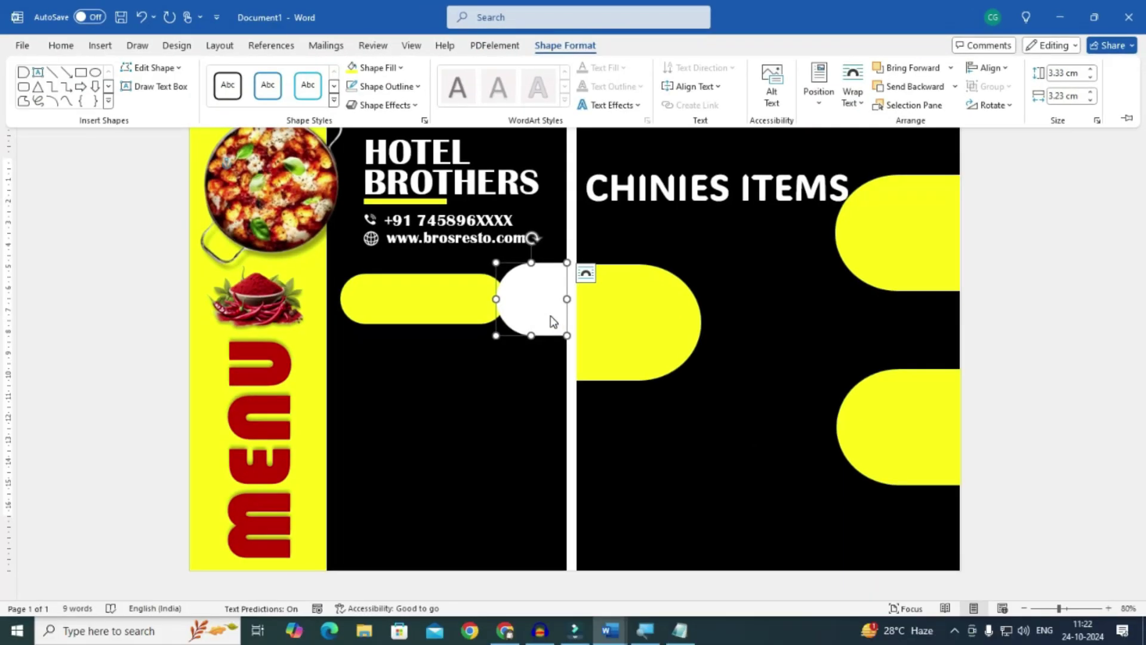
# - Enlarge the white shape slightly, centre it vertically on the yellow pill, and align it with the black panel's edge
pyautogui.moveTo(496, 334); pyautogui.dragTo(565, 342)
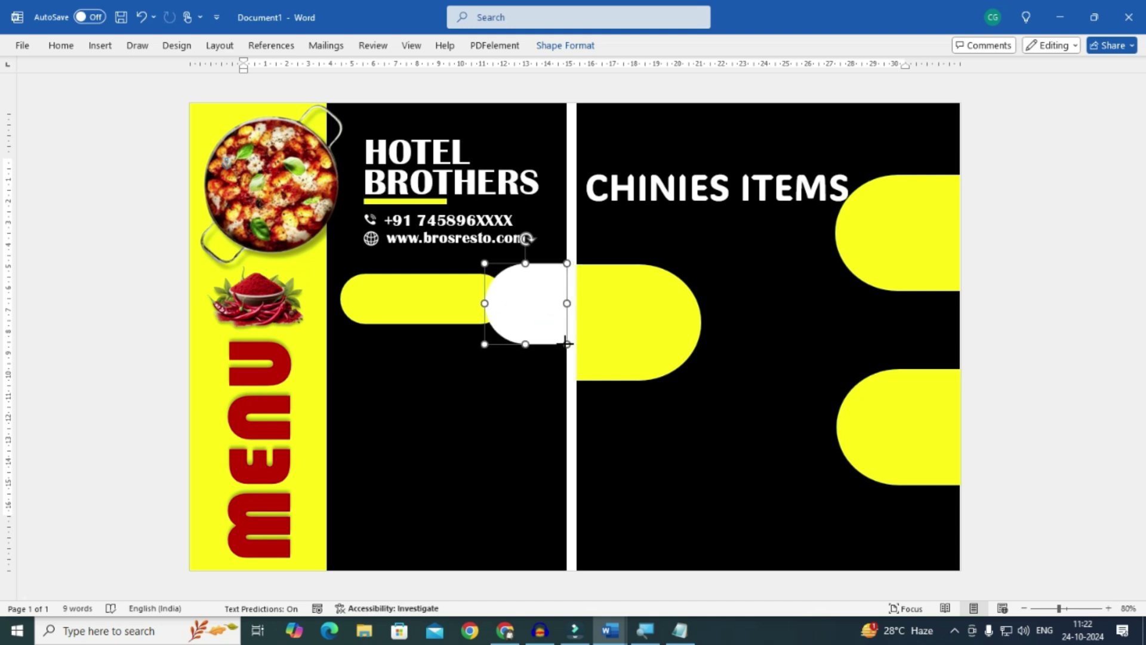
pyautogui.moveTo(522, 310); pyautogui.dragTo(522, 306)
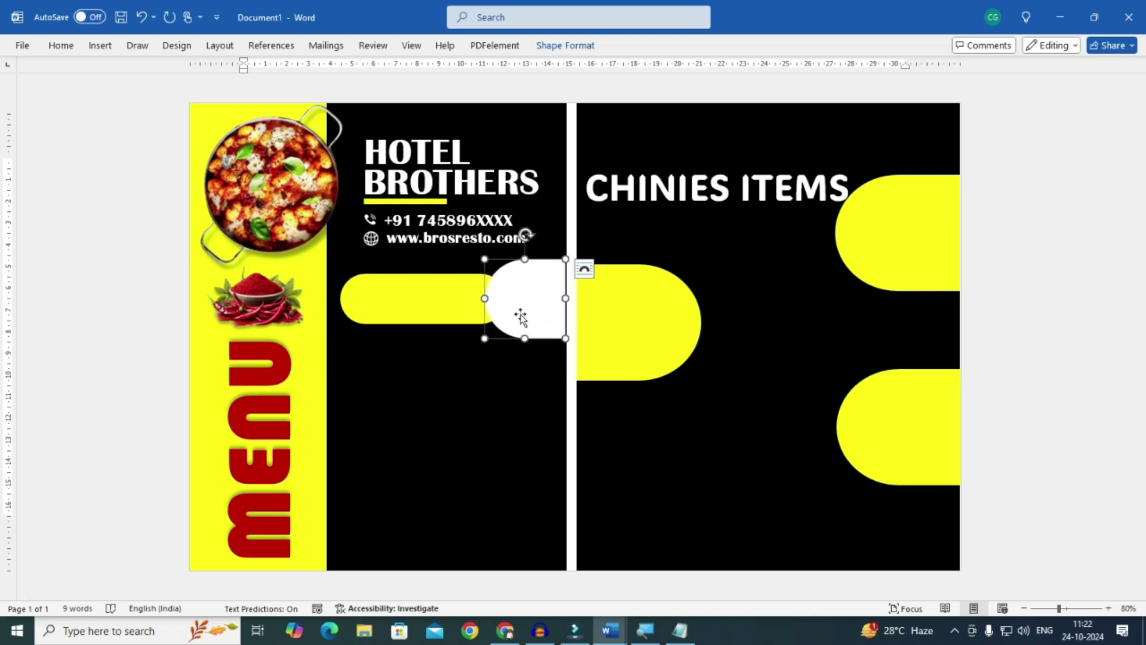
pyautogui.click(570, 358)
pyautogui.click(557, 322)
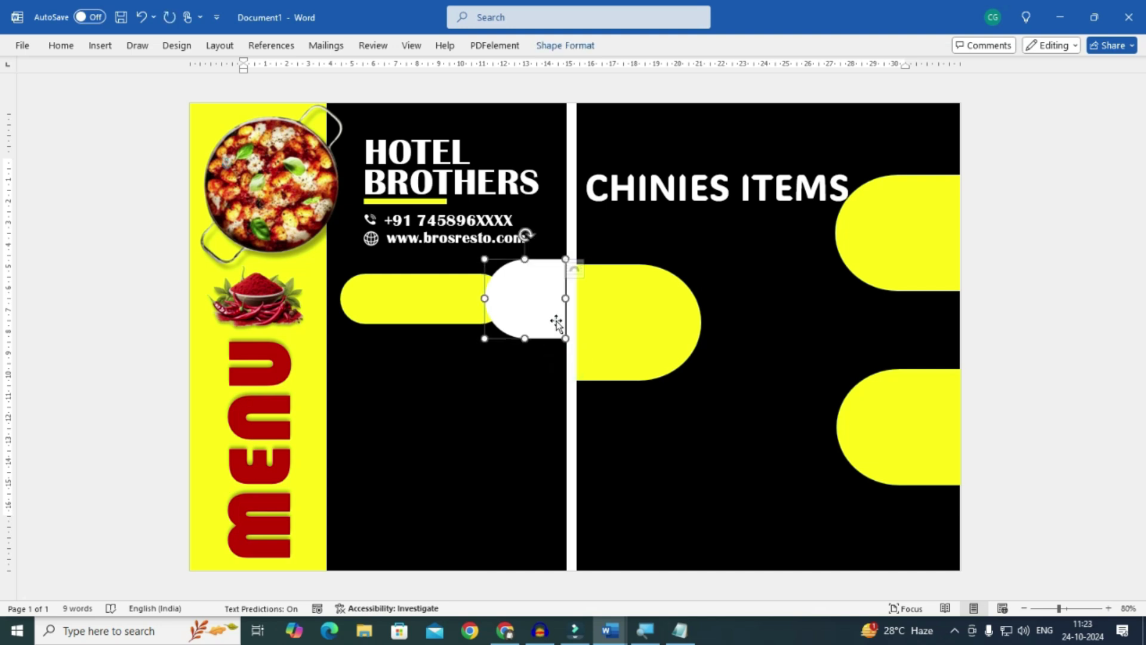
pyautogui.moveTo(555, 321); pyautogui.dragTo(557, 323)
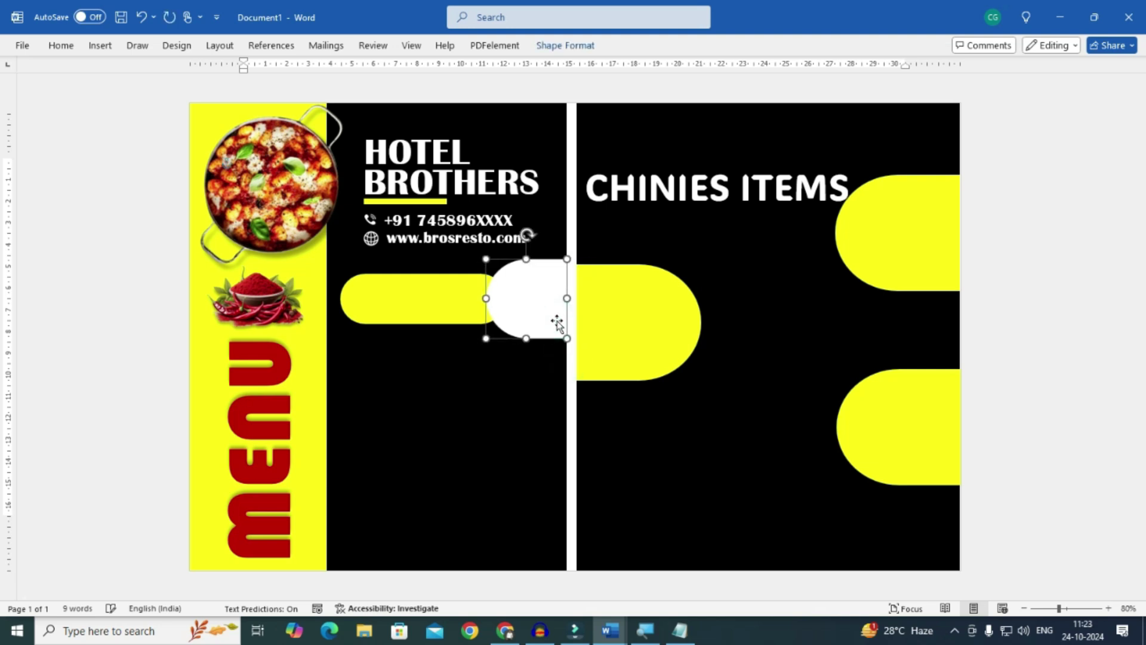
pyautogui.click(570, 369)
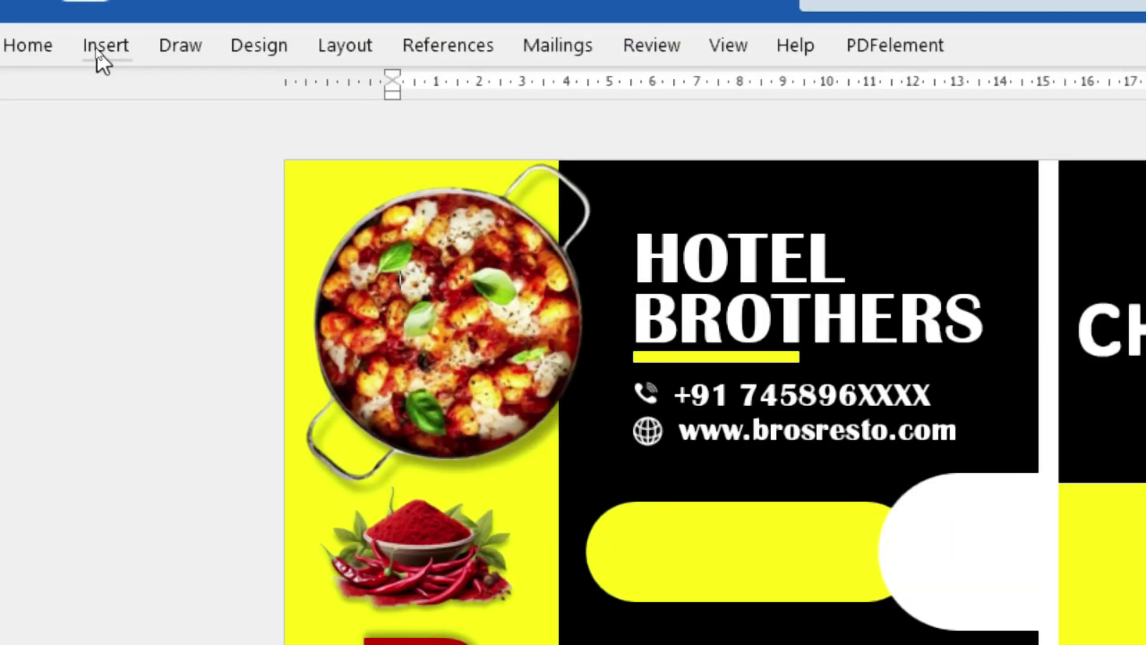
# - Draw a circle on top of the white half-rounded shape, slightly smaller than the shape
pyautogui.click(98, 50)
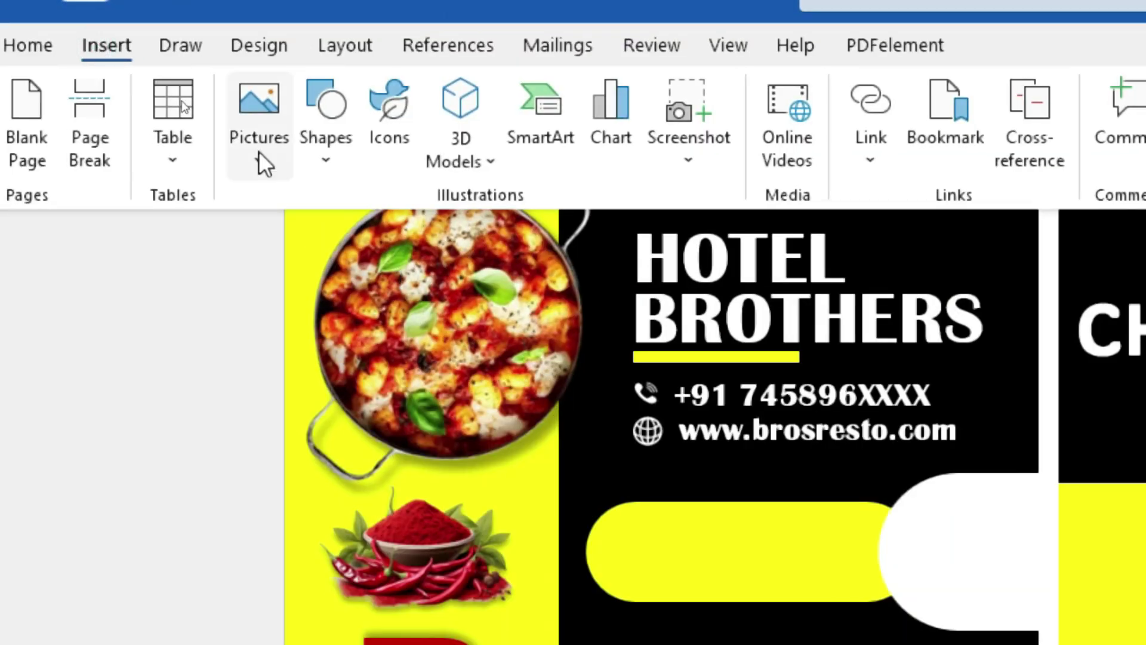
pyautogui.click(309, 153)
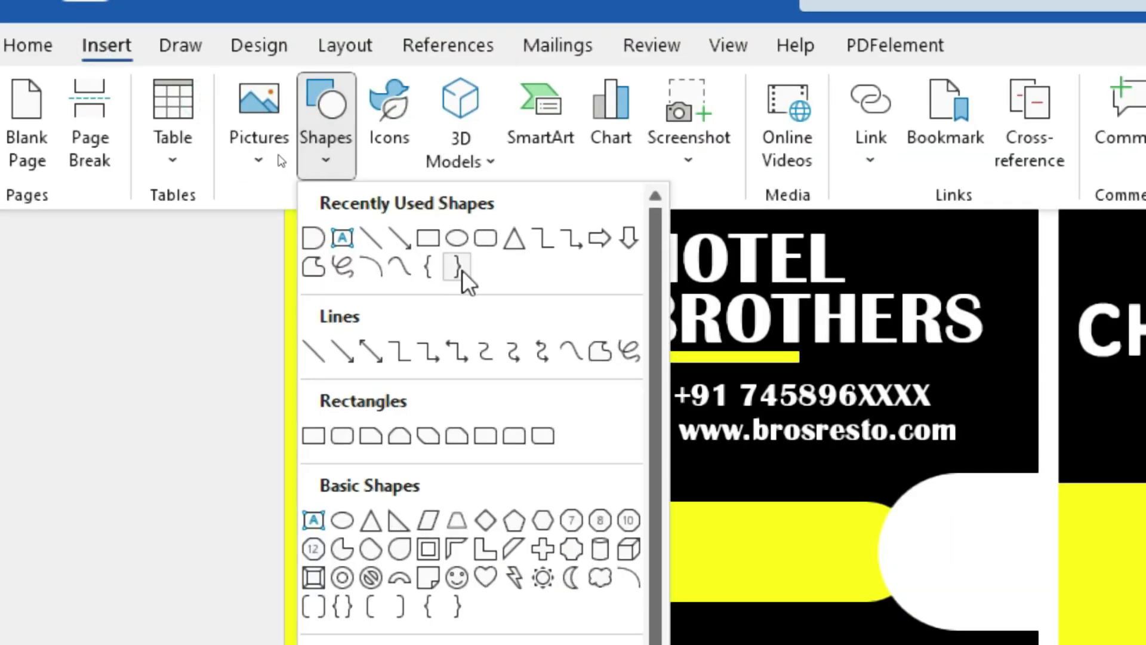
pyautogui.click(457, 239)
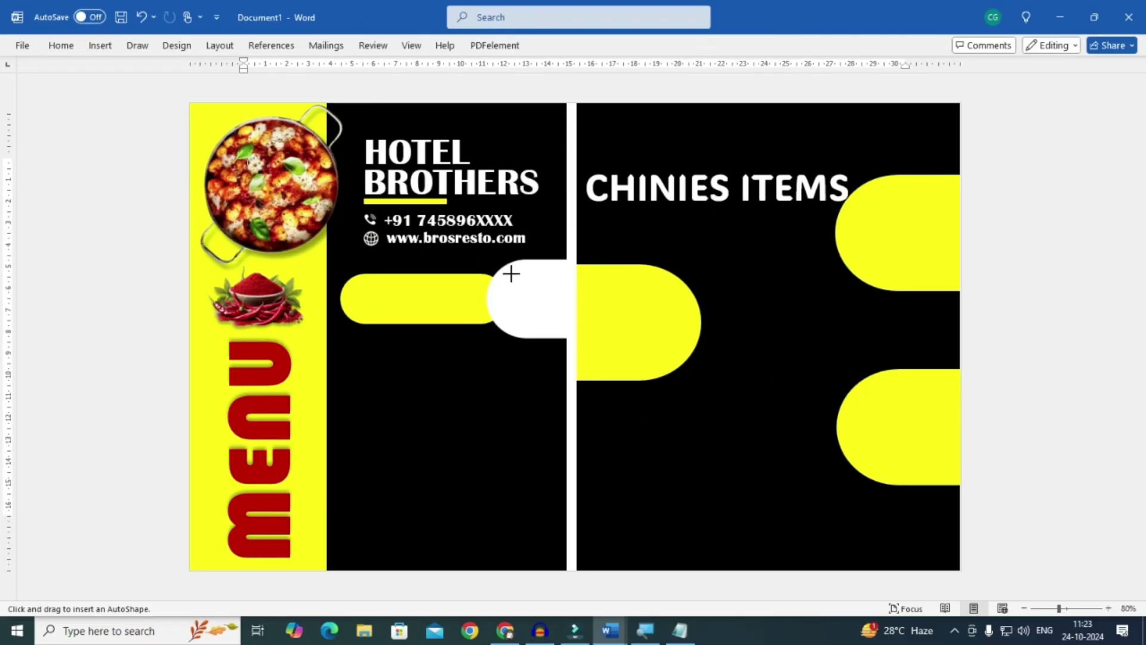
pyautogui.moveTo(509, 273); pyautogui.dragTo(551, 332)
# - Nudge the blue circle up and to the left, and enlarge it slightly to fit inside the white shape
pyautogui.press('Up')
pyautogui.press('Up')
pyautogui.press('Up')
pyautogui.press('Left')
pyautogui.press('Left')
pyautogui.press('Left')
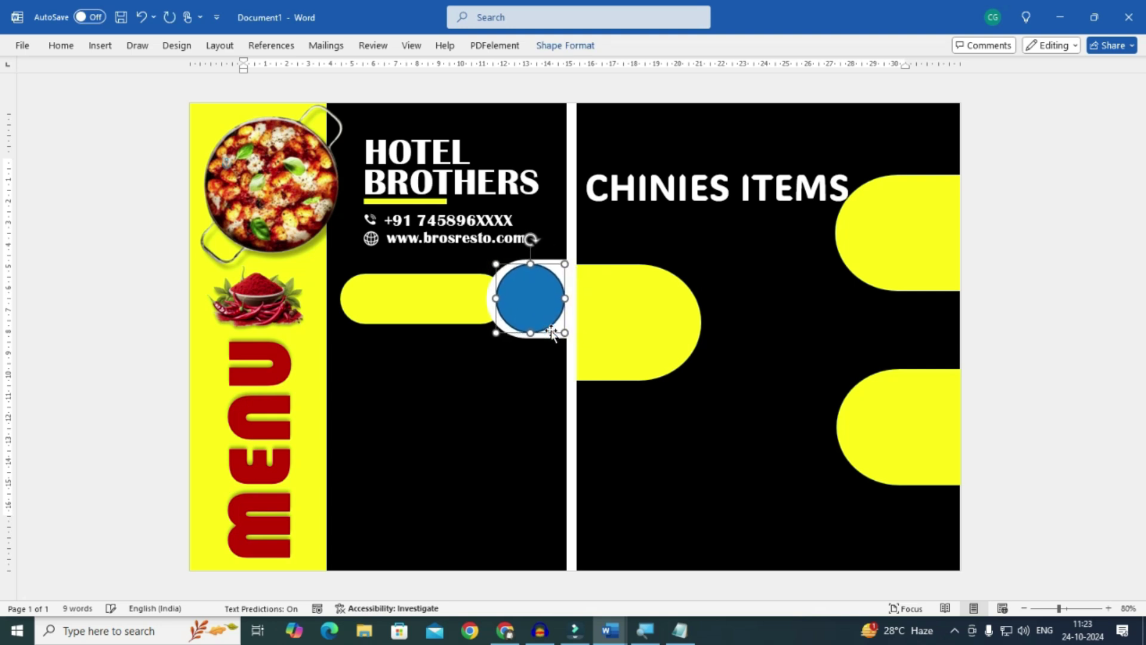
pyautogui.press('Left')
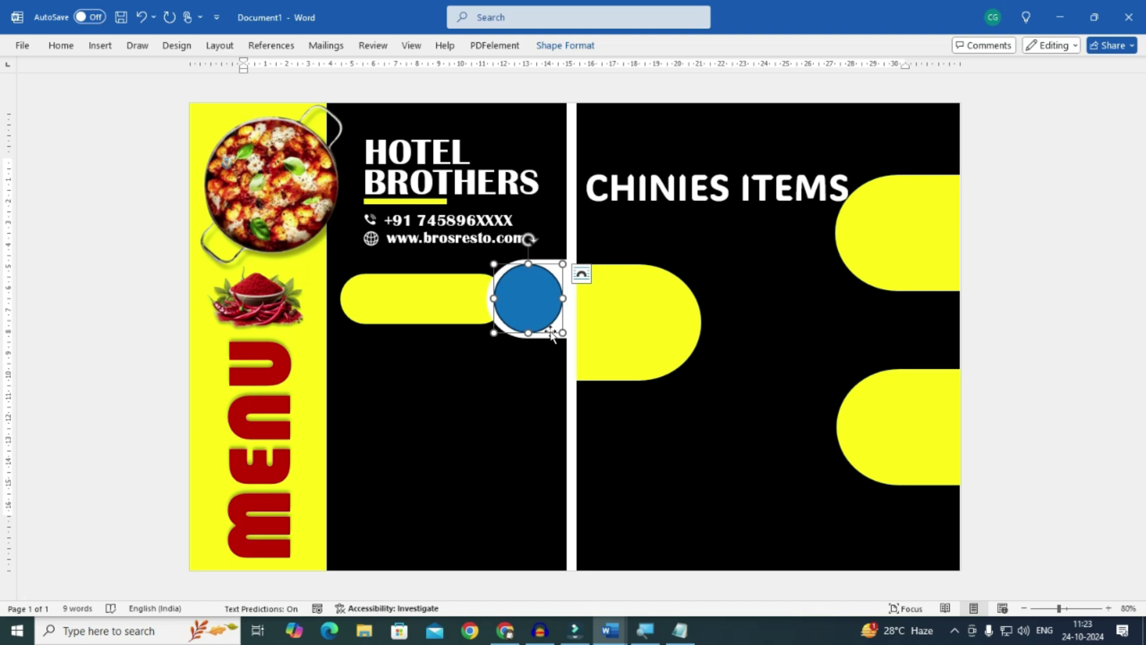
pyautogui.click(561, 332)
pyautogui.moveTo(561, 332); pyautogui.dragTo(564, 327)
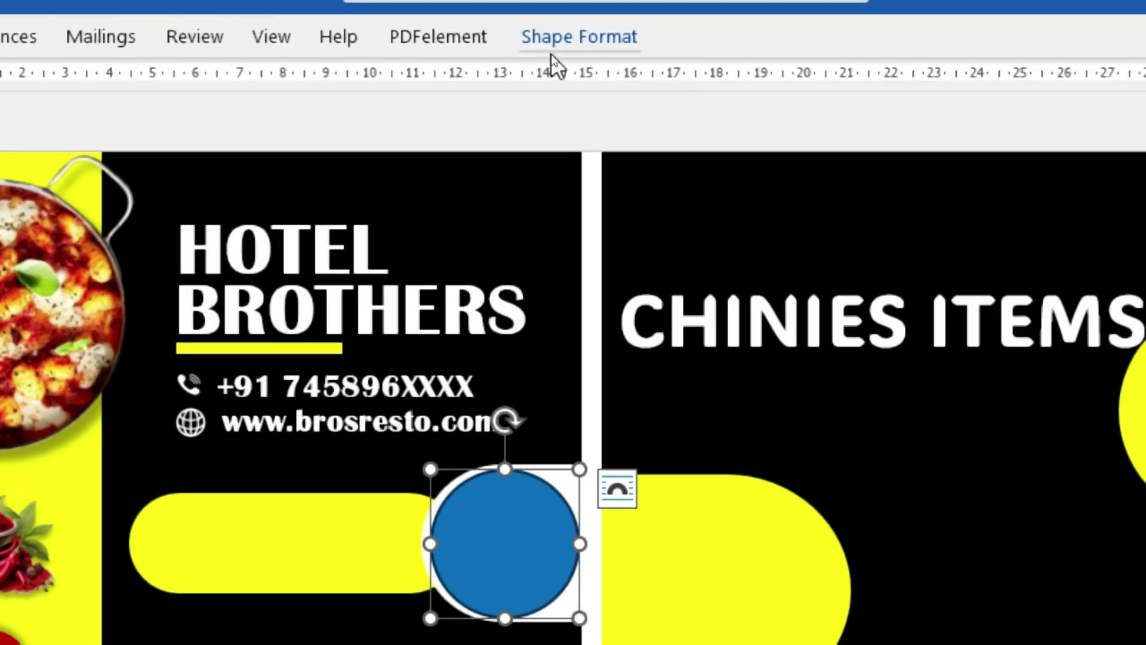
# - Fill the blue circle with the CHINIES FOOD picture from the FOOD IMGS folder
pyautogui.click(551, 54)
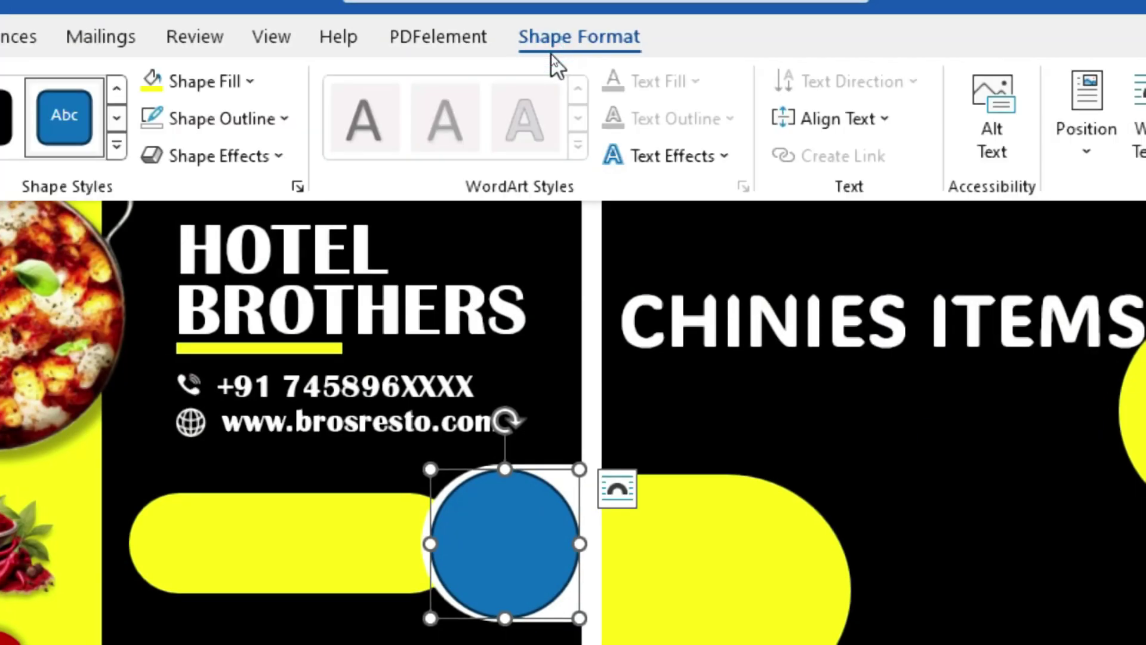
pyautogui.click(238, 95)
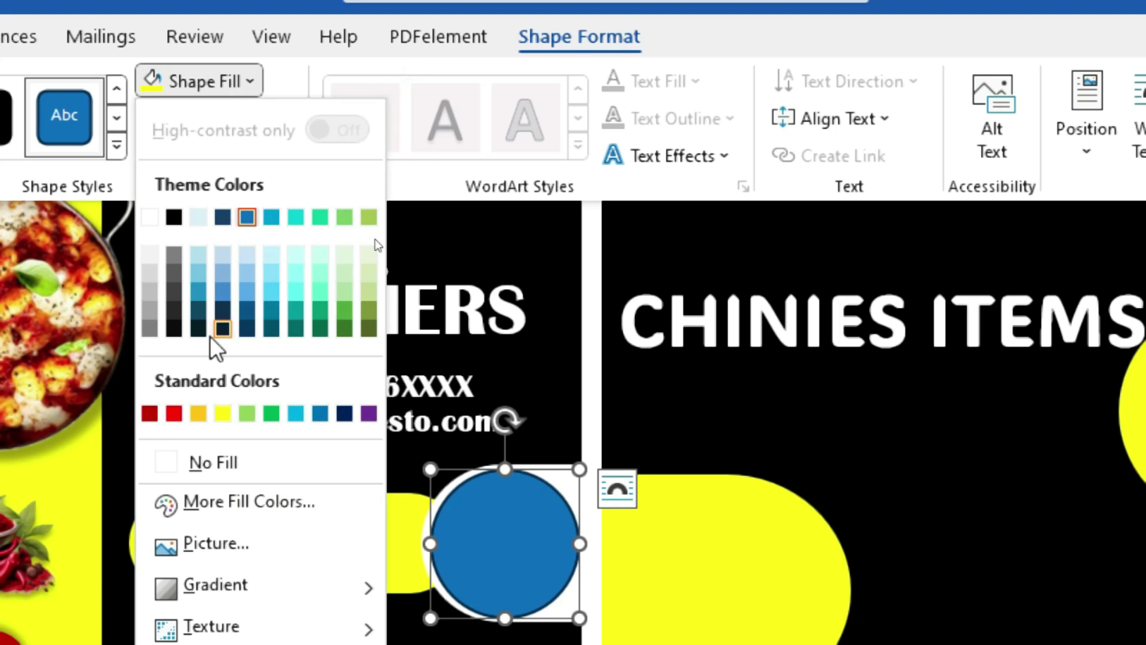
pyautogui.click(195, 538)
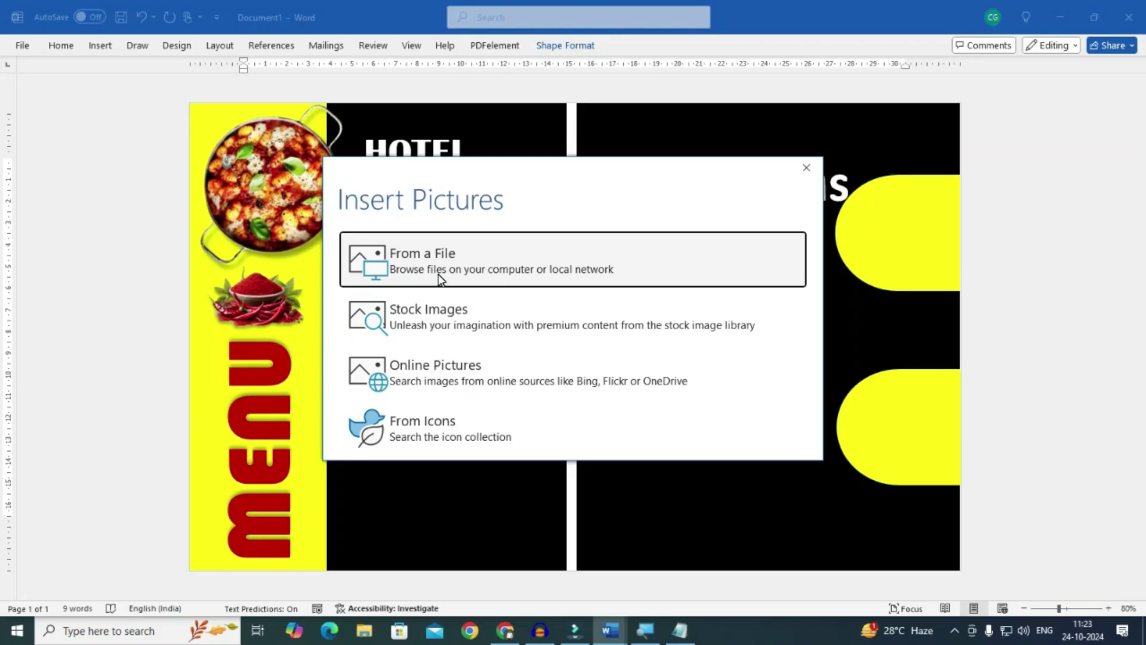
pyautogui.click(439, 278)
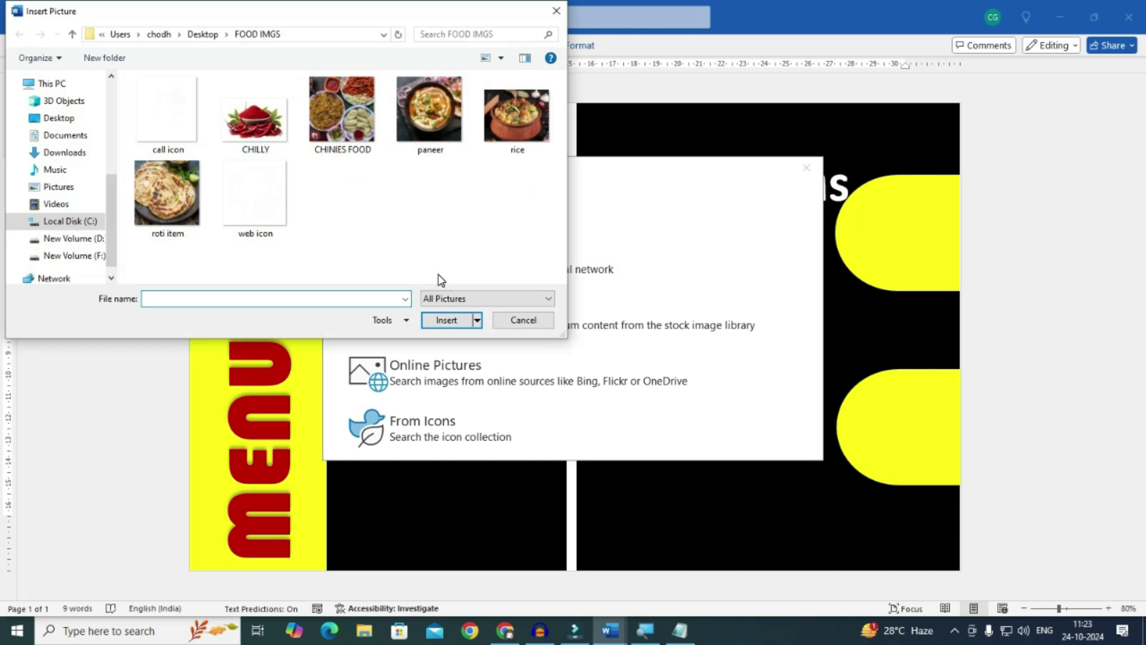
pyautogui.click(355, 151)
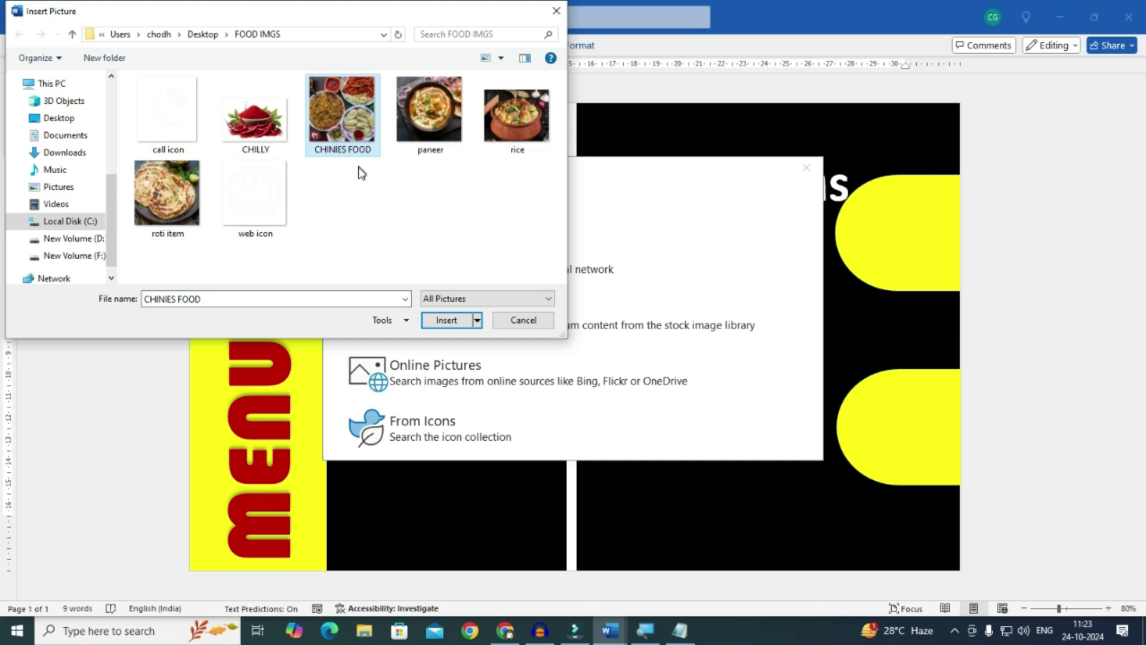
pyautogui.click(443, 318)
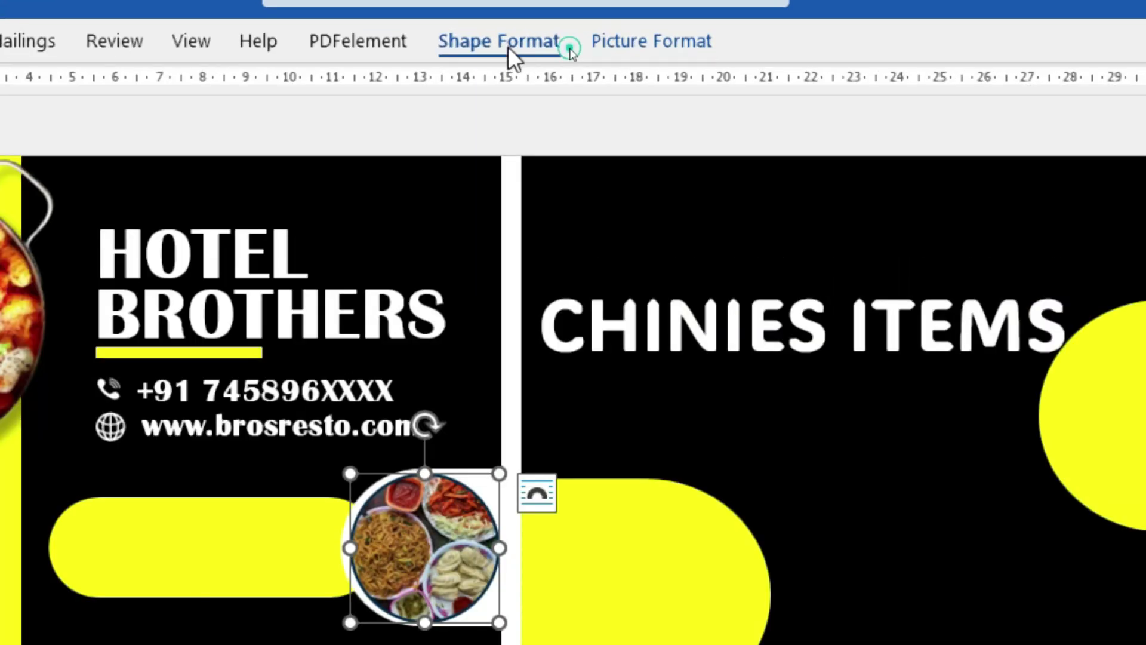
# - Remove the outline from the picture-filled circle
pyautogui.click(591, 47)
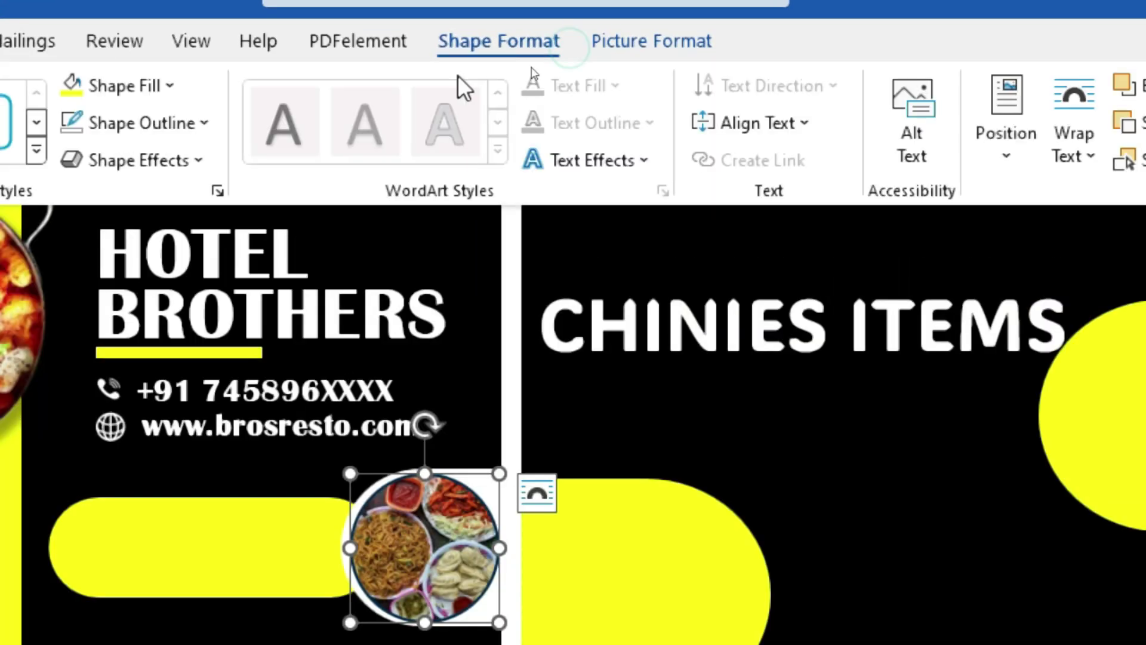
pyautogui.click(75, 121)
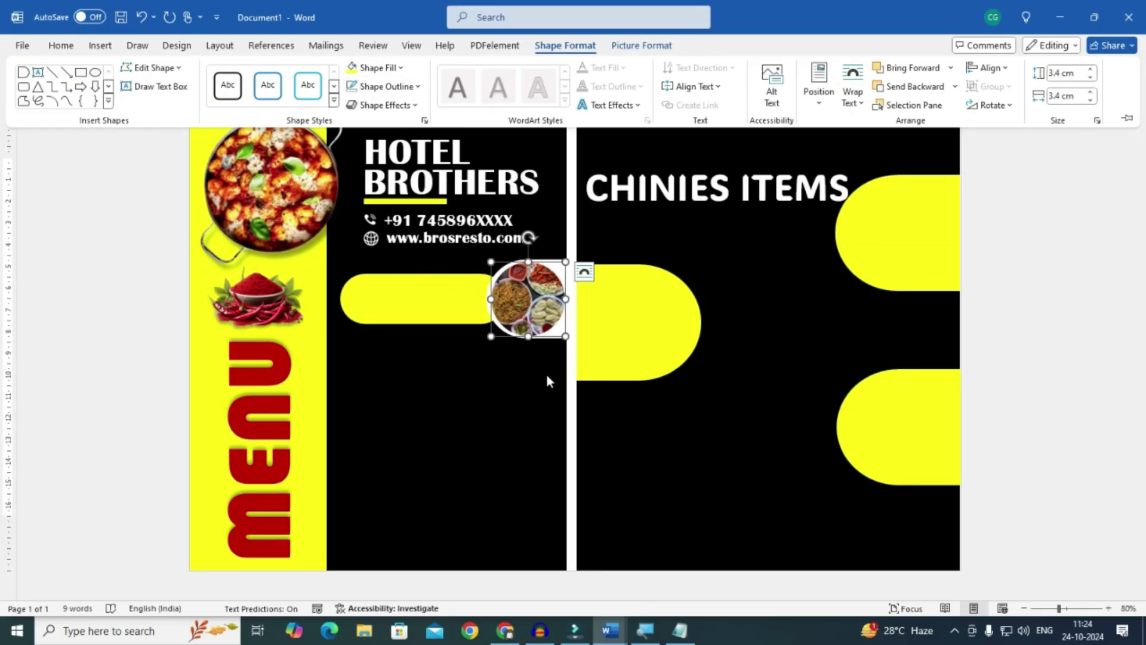
pyautogui.click(572, 384)
# - Move the CHINIES ITEMS heading onto the yellow pill and shrink its text to nearly the pill's width
pyautogui.click(630, 190)
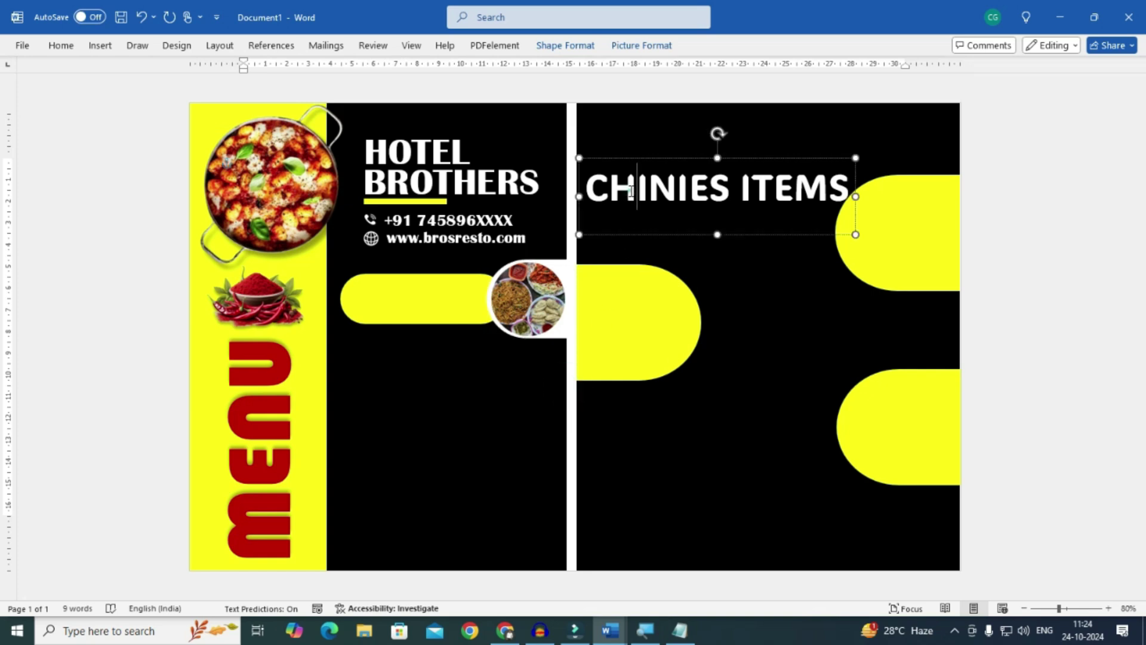
pyautogui.moveTo(660, 236); pyautogui.dragTo(423, 343)
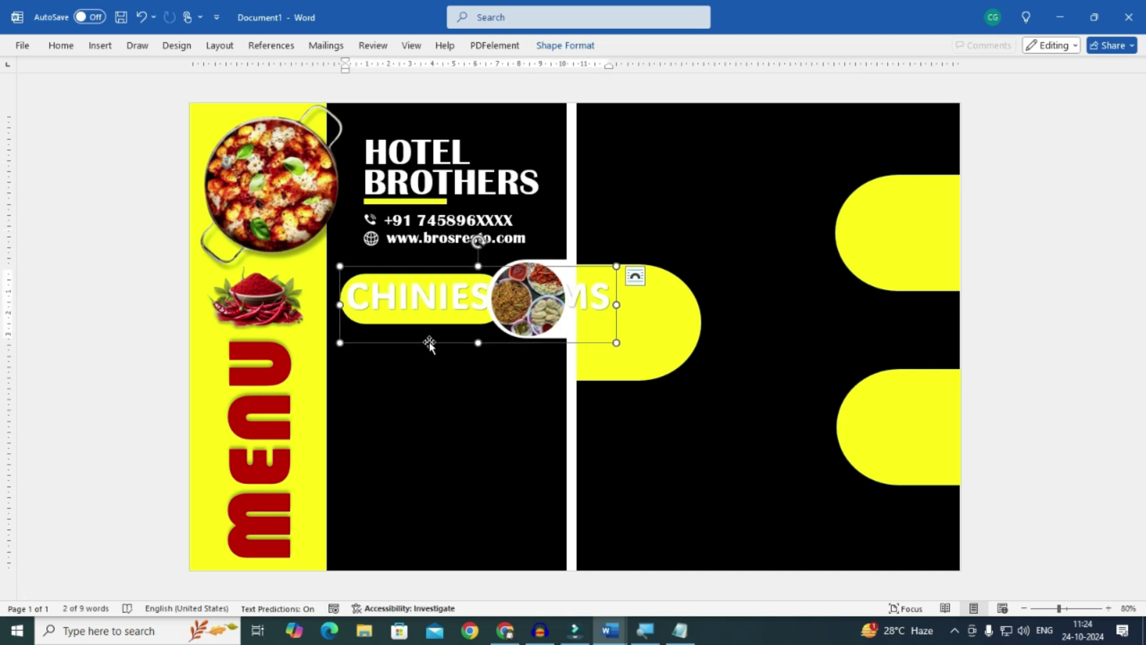
pyautogui.hotkey('ctrl', 'z')
pyautogui.hotkey('ctrl', 'z')
pyautogui.hotkey('ctrl', 'z')
pyautogui.hotkey('ctrl', 'z')
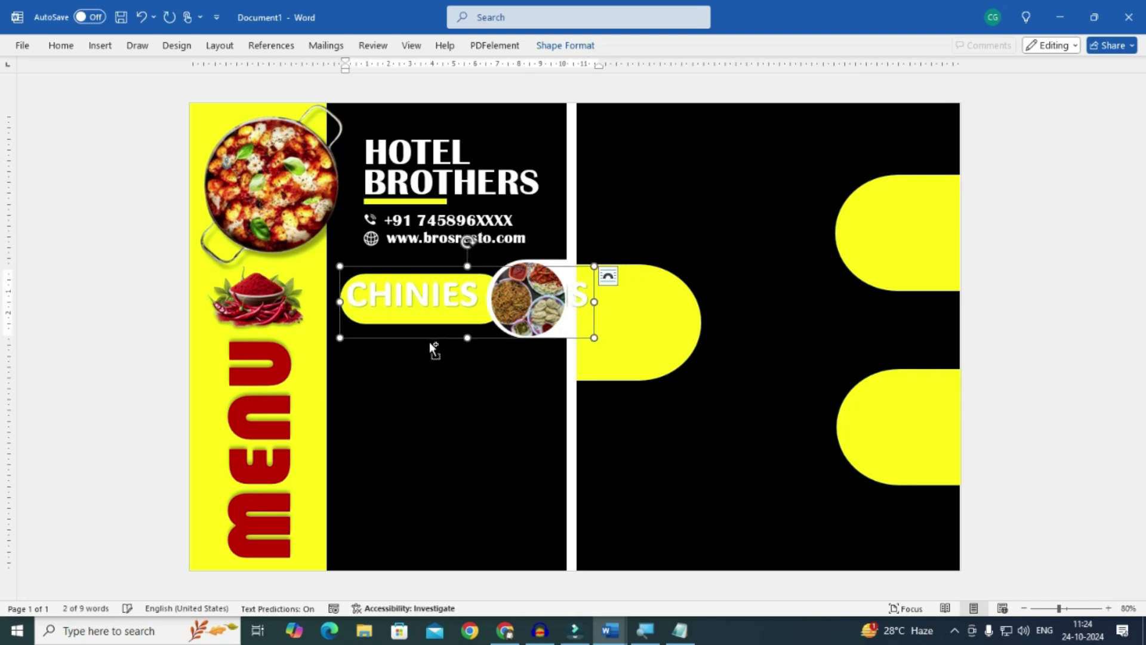
pyautogui.hotkey('ctrl', 'z')
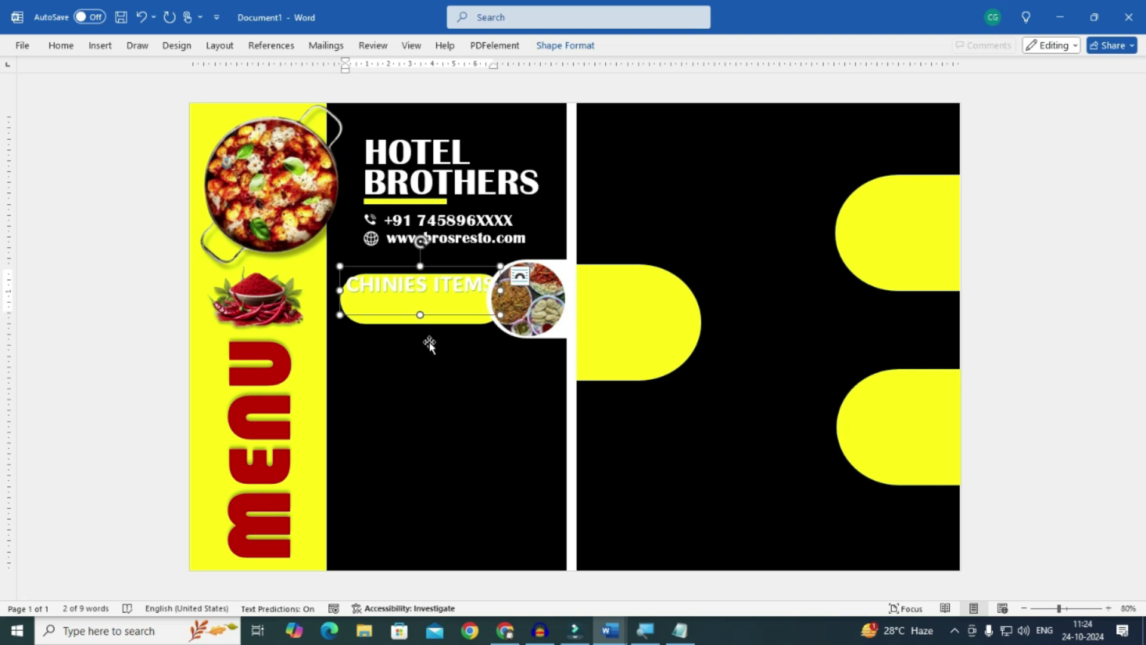
# - Nudge the CHINIES ITEMS heading down until it is vertically centred on the yellow pill
pyautogui.press('Down')
pyautogui.press('Down')
pyautogui.press('Down')
pyautogui.press('Down')
pyautogui.press('Down')
pyautogui.press('Down')
pyautogui.press('Down')
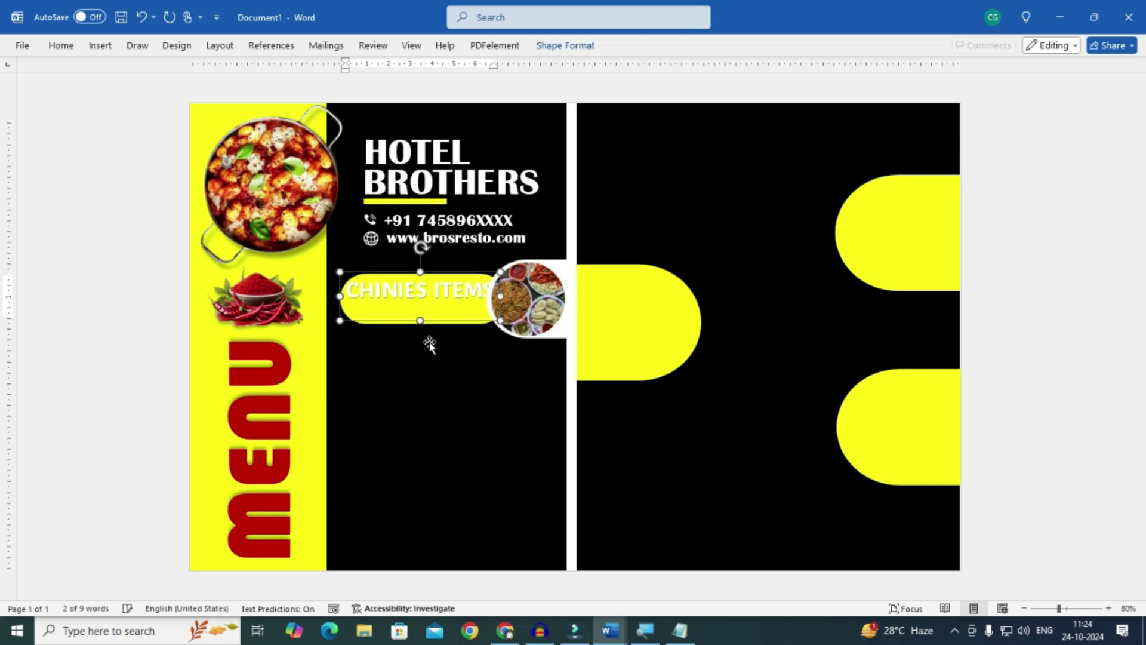
pyautogui.press('Down')
pyautogui.press('Down')
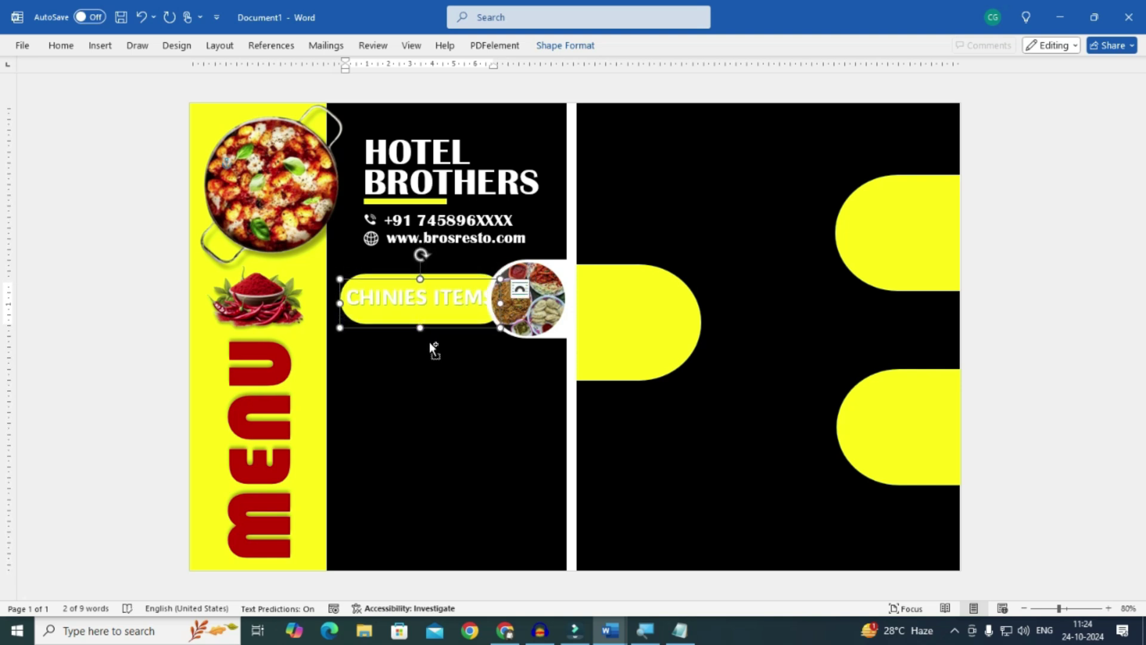
# - Make the yellow pill's corners less rounded and shift the pill left towards the black panel's edge
pyautogui.press('ctrl')
pyautogui.click(375, 278)
pyautogui.moveTo(366, 272); pyautogui.dragTo(357, 273)
pyautogui.press('Left')
pyautogui.press('Left')
pyautogui.press('Left')
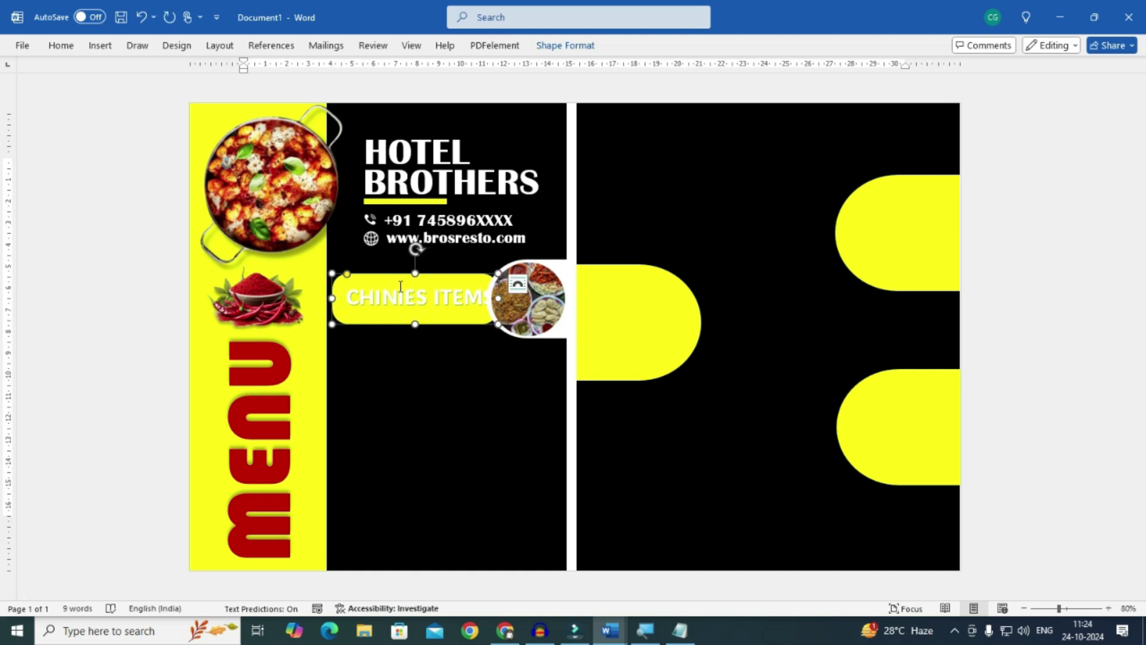
# - Nudge the CHINIES ITEMS heading left and slightly down so it fits on the yellow shape clear of the food circle
pyautogui.click(401, 304)
pyautogui.hotkey('ctrl', 'z')
pyautogui.press('Left')
pyautogui.press('Left')
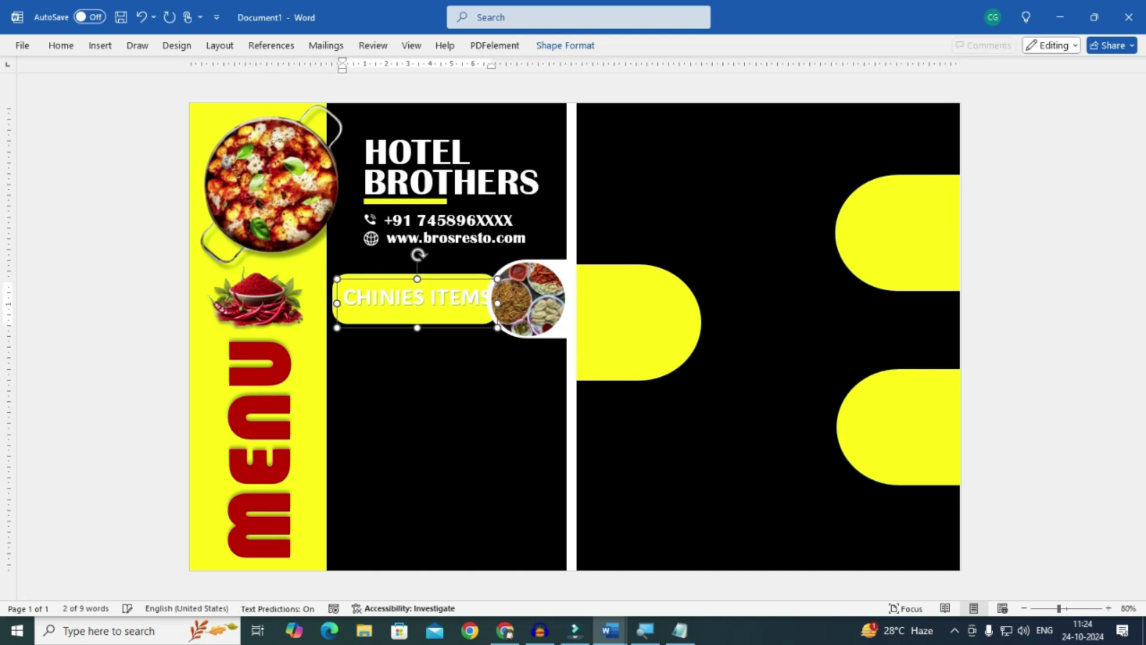
pyautogui.press('Left')
pyautogui.press('Left')
pyautogui.press('Left')
pyautogui.press('Left')
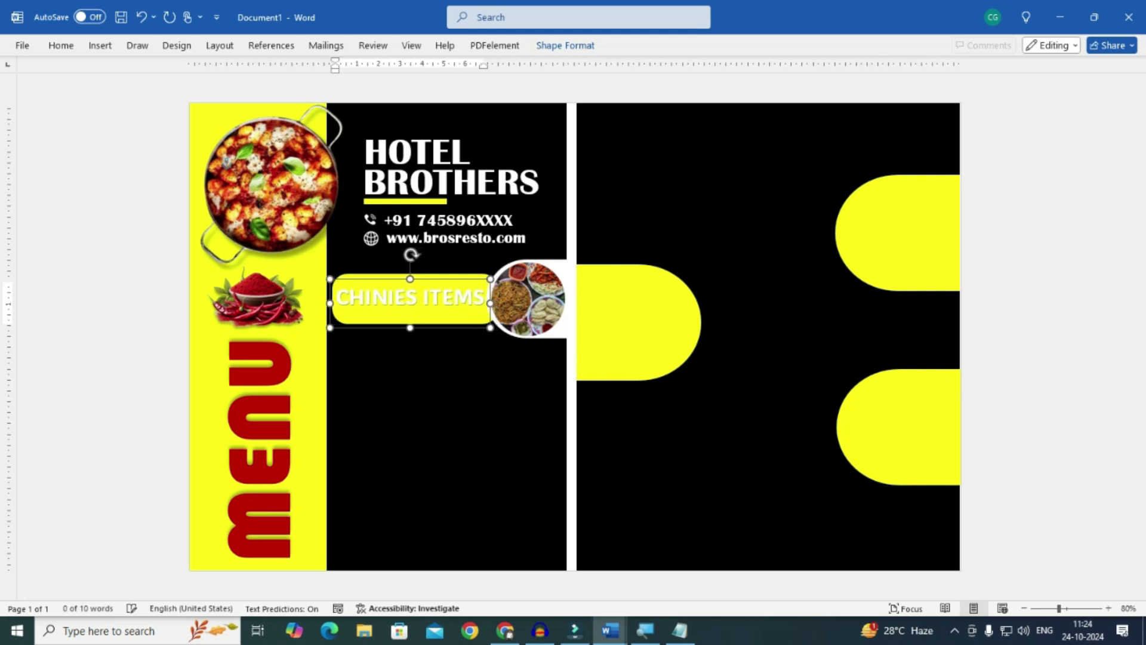
pyautogui.press('Down')
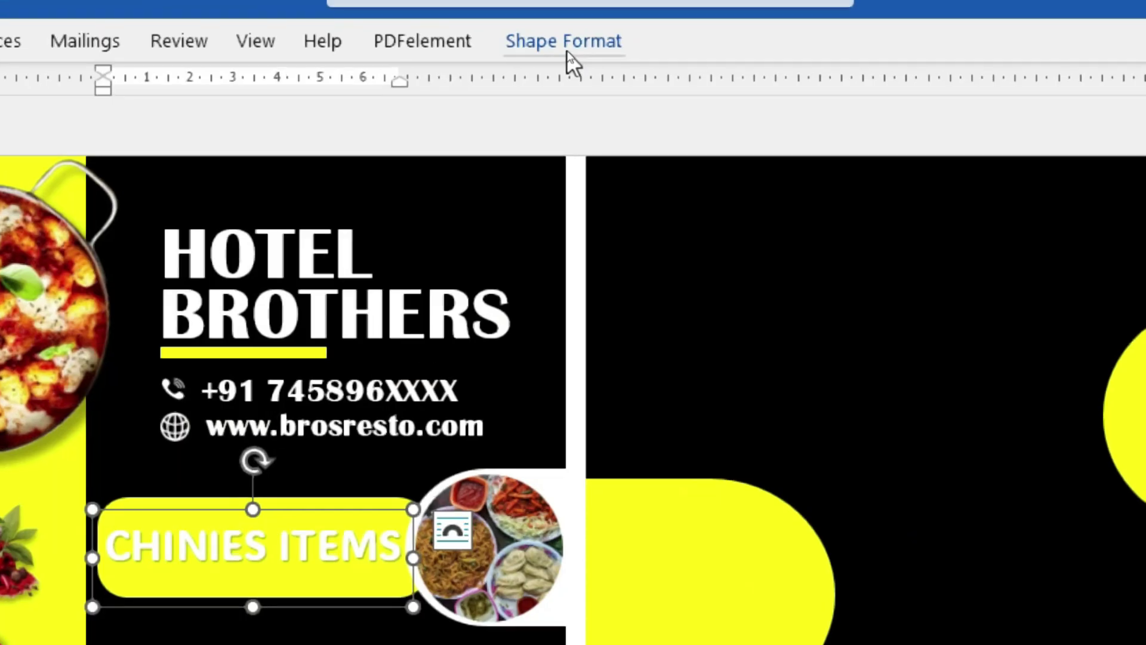
# - Change the CHINIES ITEMS heading's text fill to dark red
pyautogui.click(567, 48)
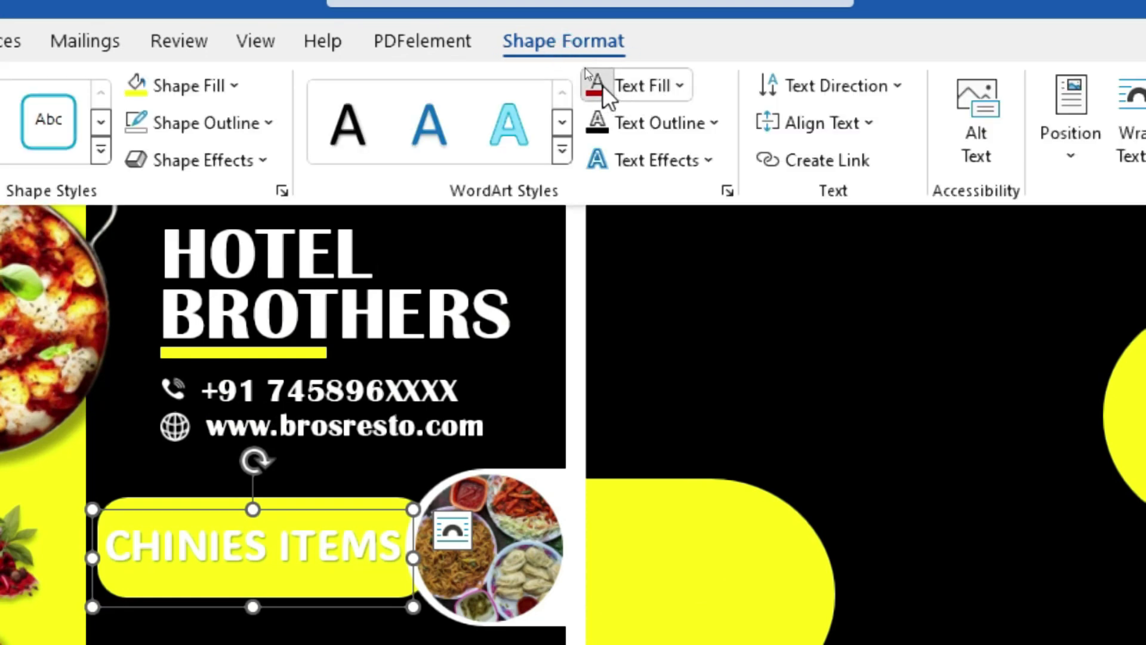
pyautogui.click(585, 70)
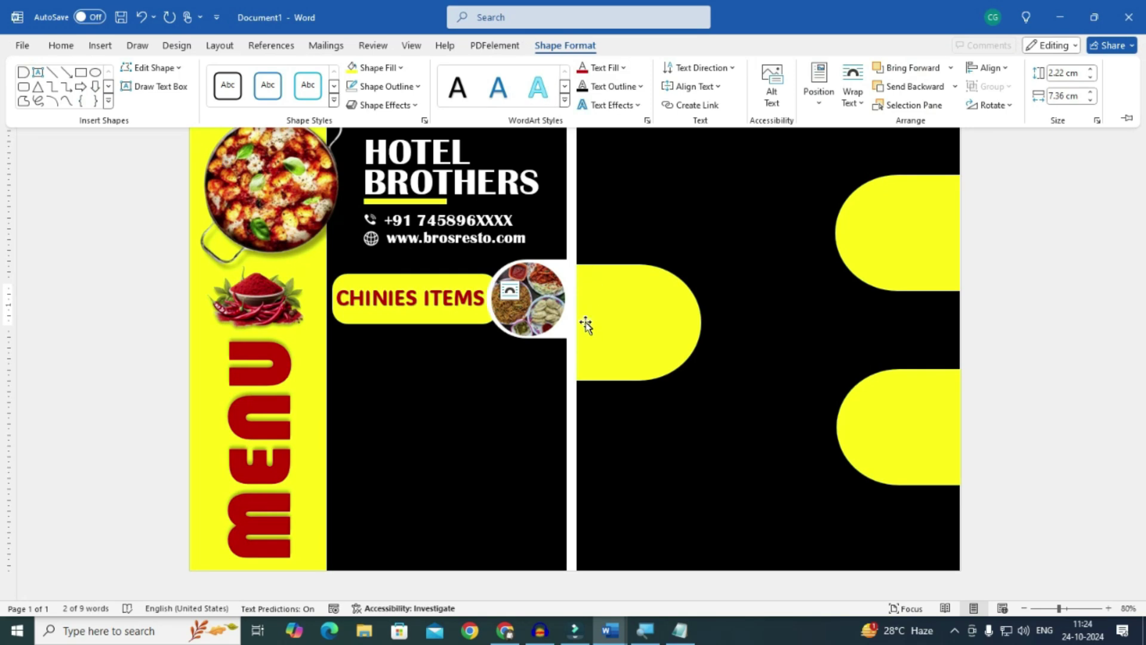
pyautogui.click(572, 357)
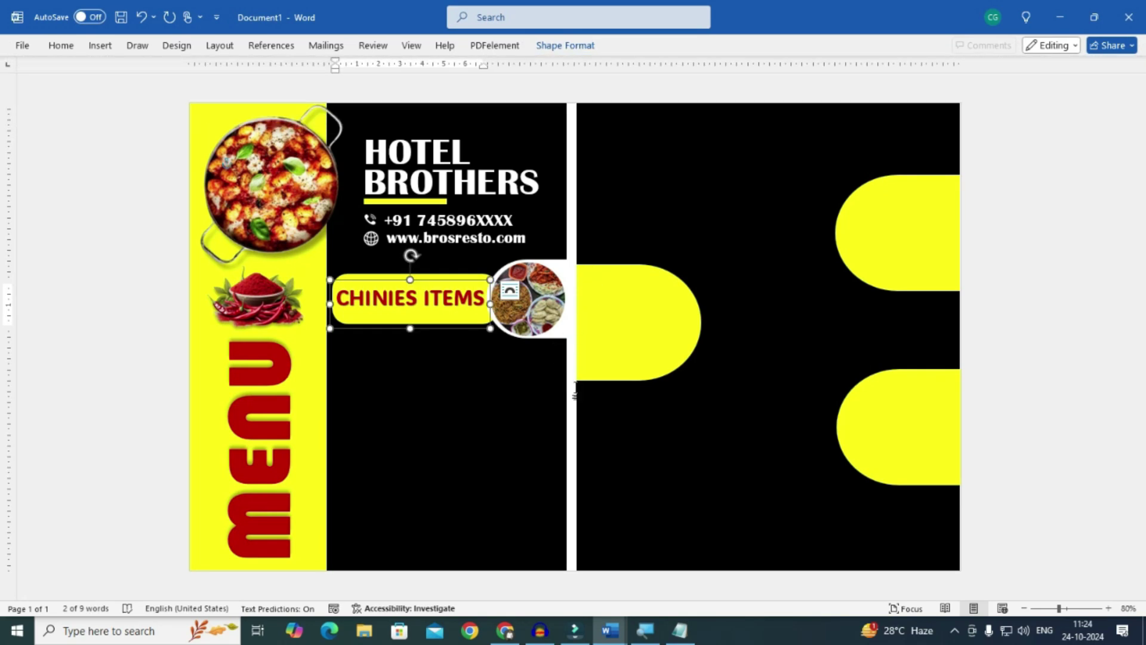
pyautogui.click(572, 385)
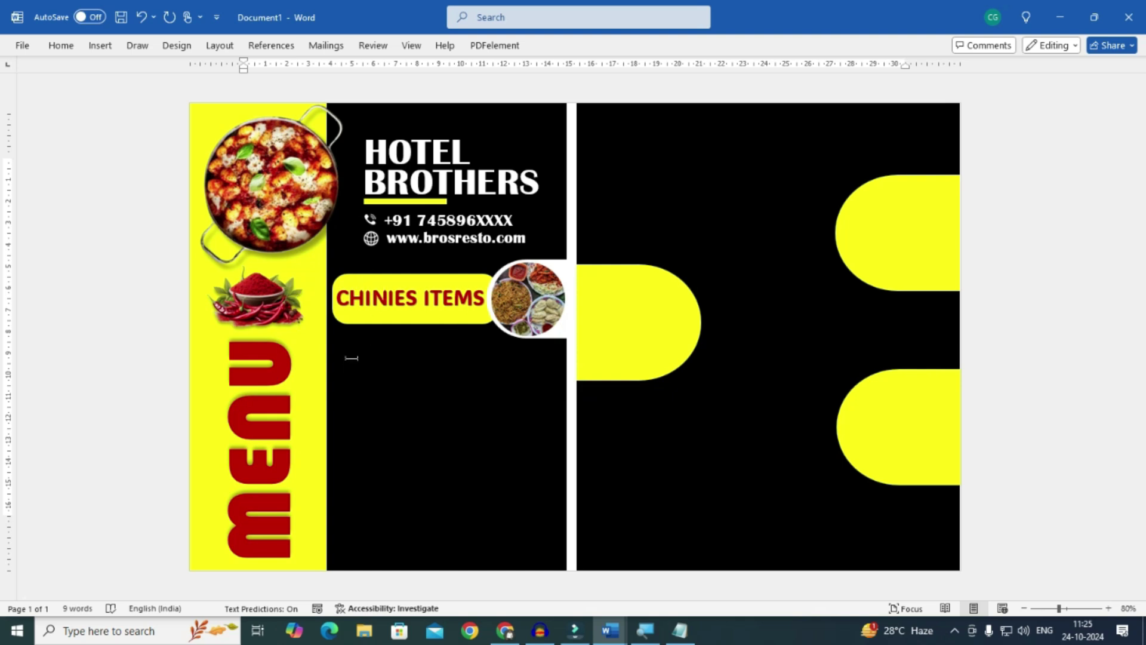
# - Reduce the height of the yellow shape behind CHINIES ITEMS and keep it centred on the heading
pyautogui.click(393, 298)
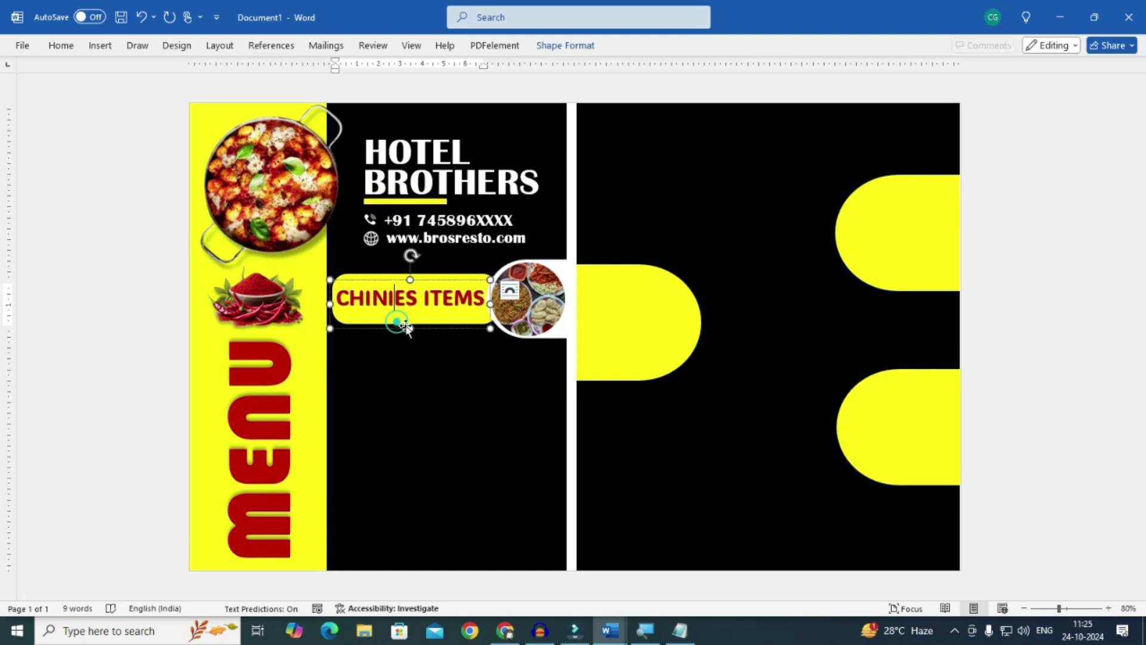
pyautogui.click(430, 275)
pyautogui.moveTo(414, 324); pyautogui.dragTo(415, 314)
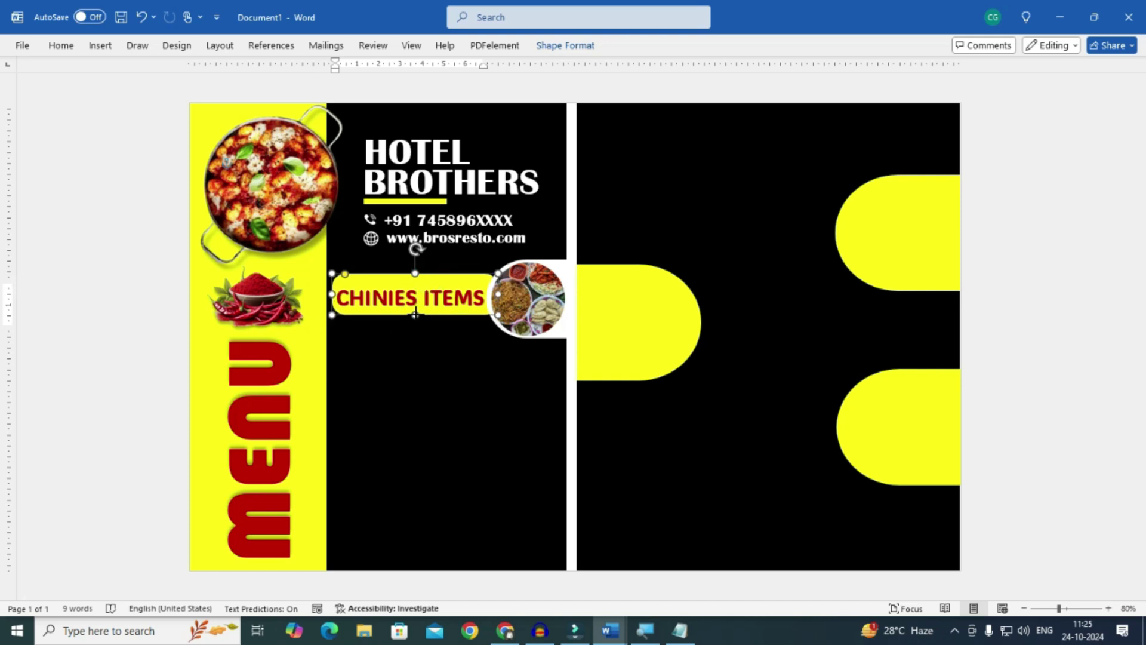
pyautogui.click(572, 387)
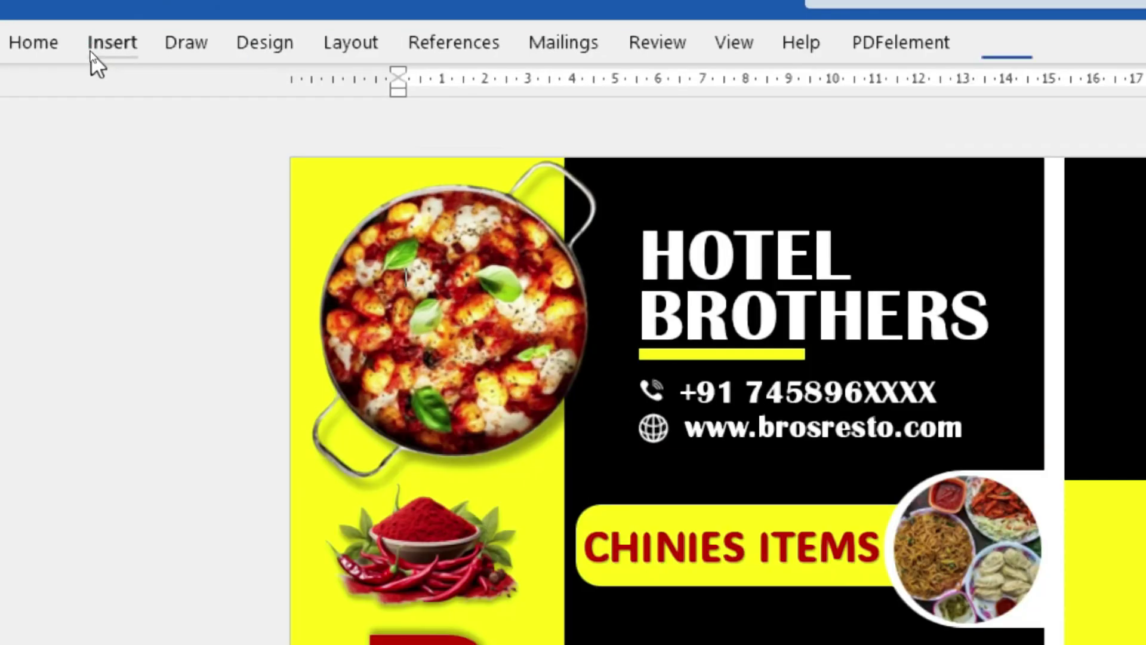
# - Draw a text box about 10.5 cm high and 8.9 cm wide below the CHINIES ITEMS heading
pyautogui.click(91, 50)
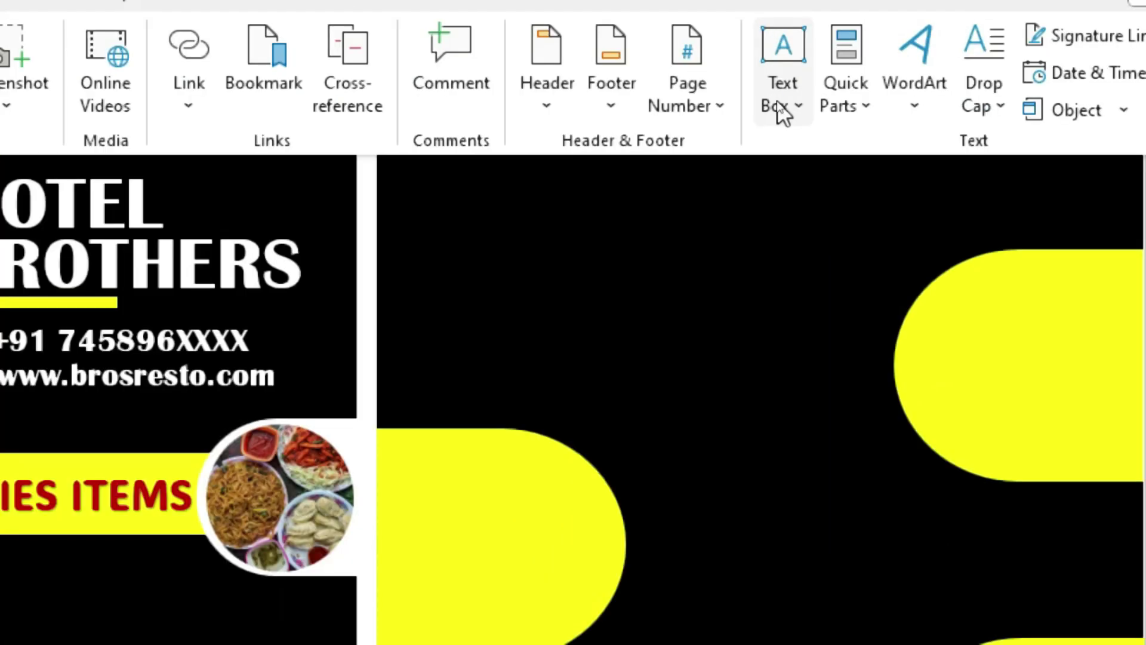
pyautogui.click(779, 105)
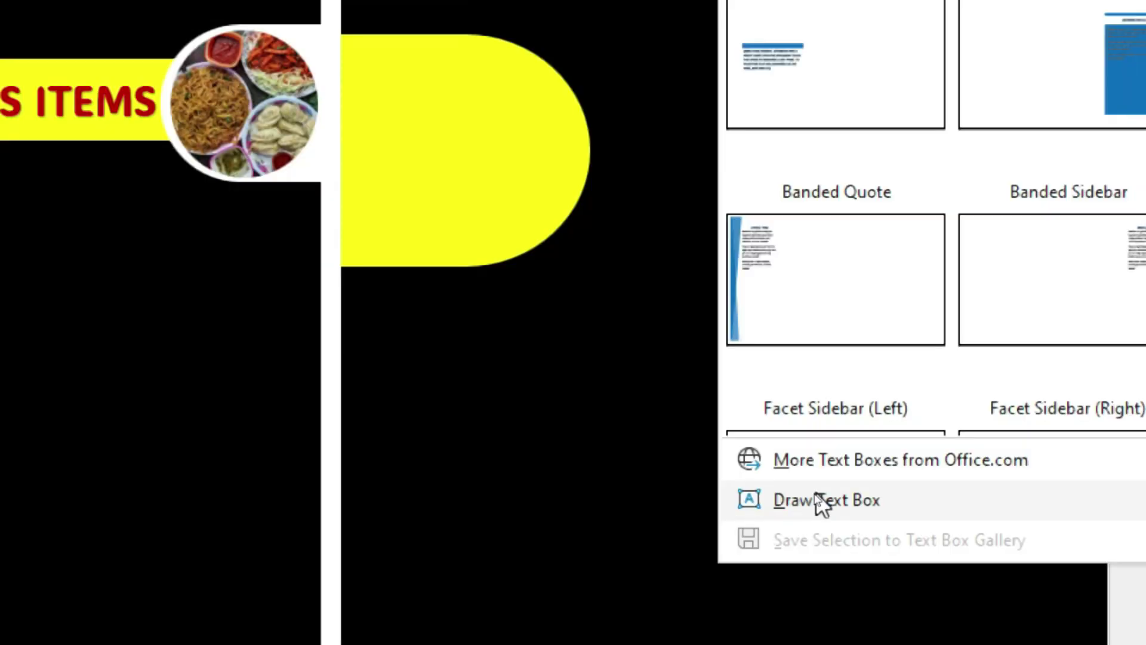
pyautogui.click(819, 497)
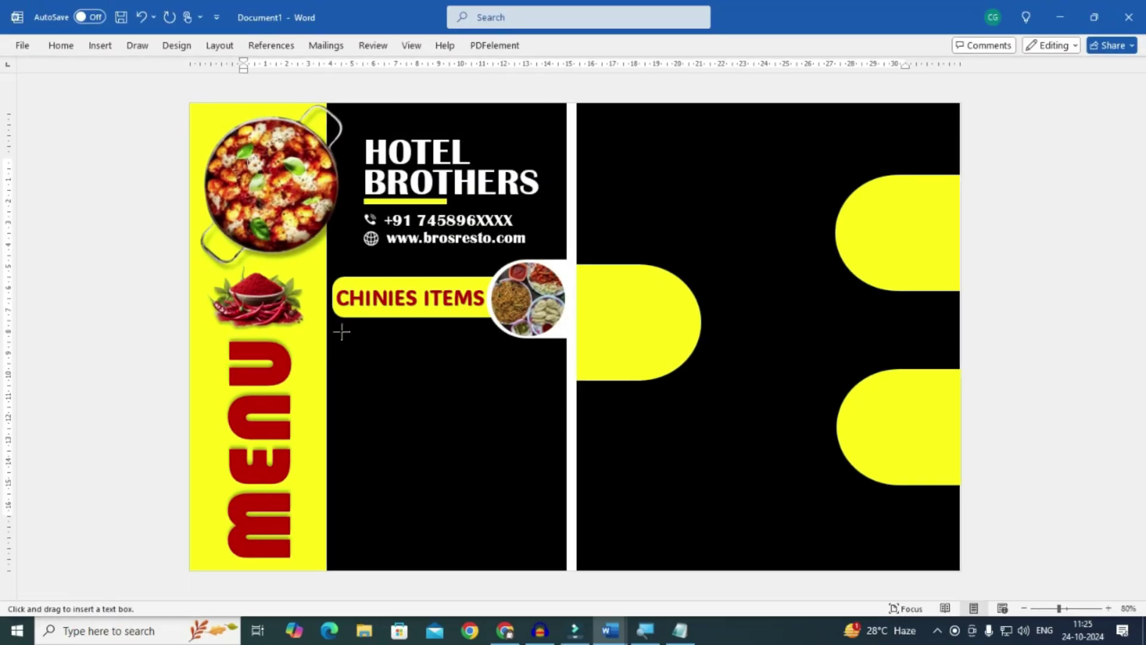
pyautogui.moveTo(337, 329)
pyautogui.mouseDown()
pyautogui.moveTo(494, 539)
pyautogui.moveTo(532, 558)
pyautogui.mouseUp()
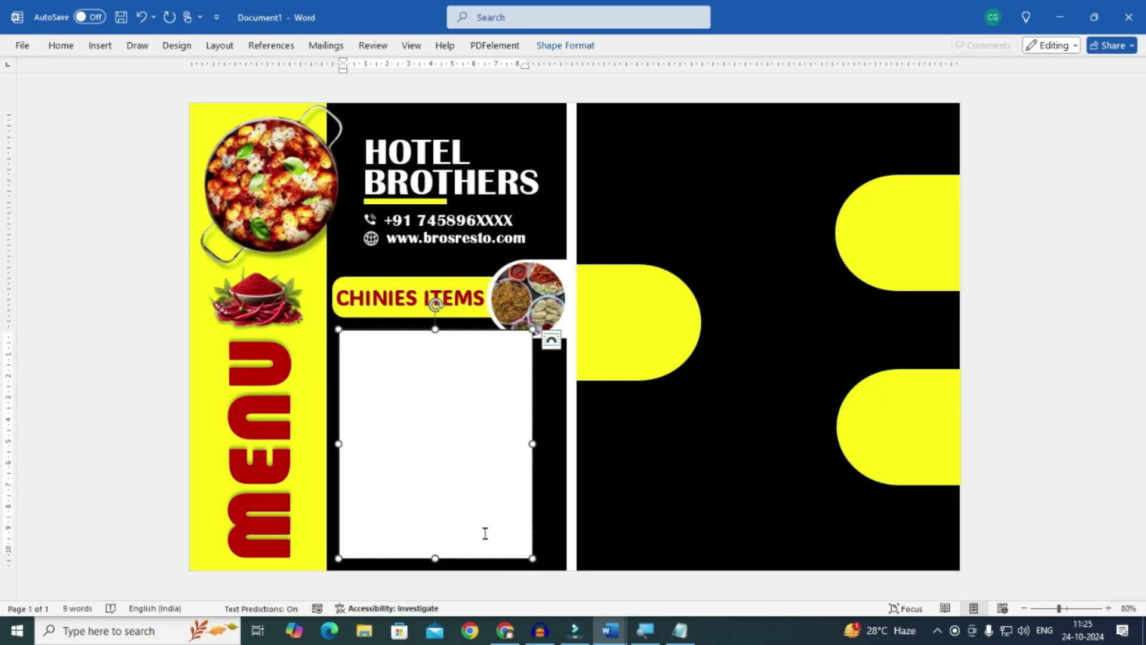
# - Remove the fill and the outline from the new text box
pyautogui.click(552, 48)
pyautogui.click(378, 68)
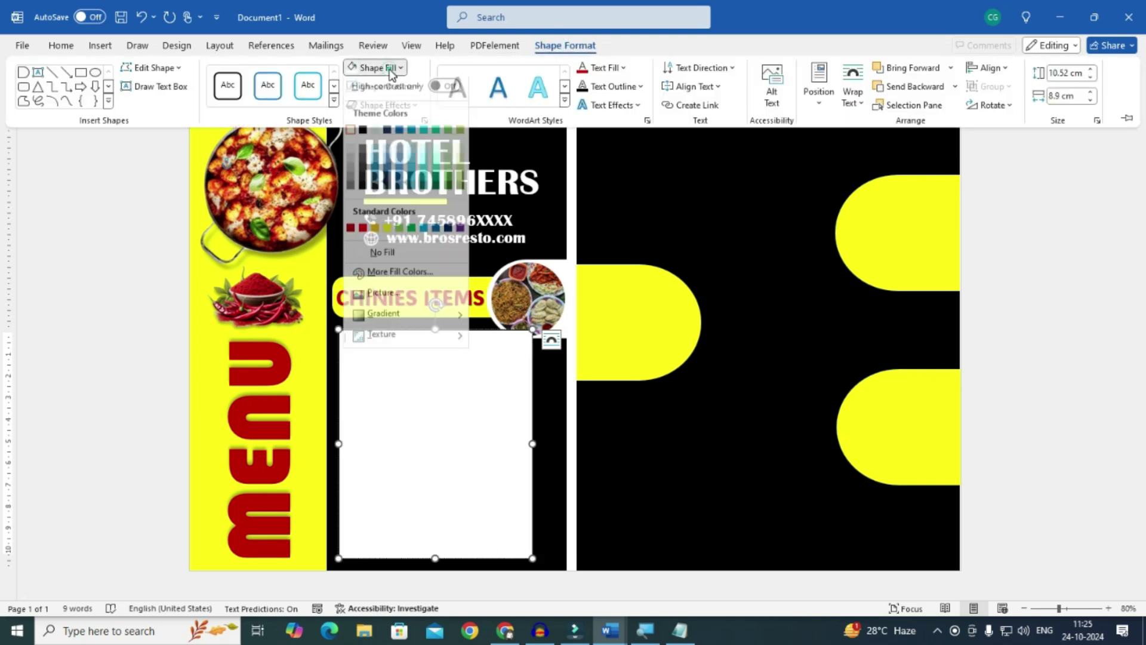
pyautogui.click(386, 264)
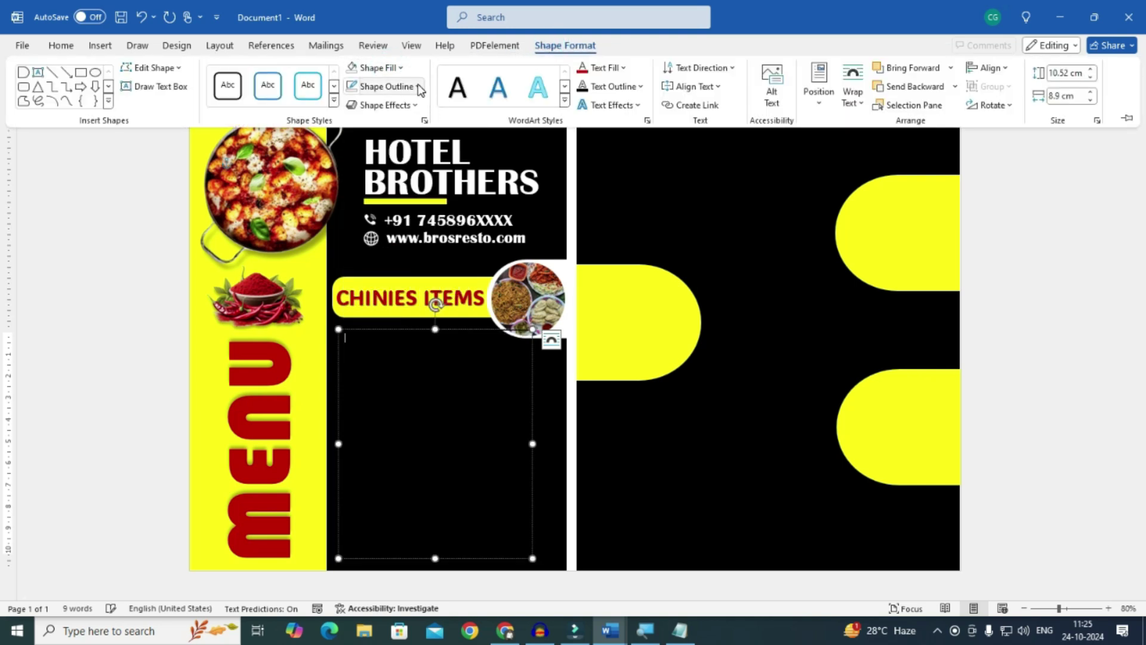
pyautogui.click(418, 87)
pyautogui.click(376, 277)
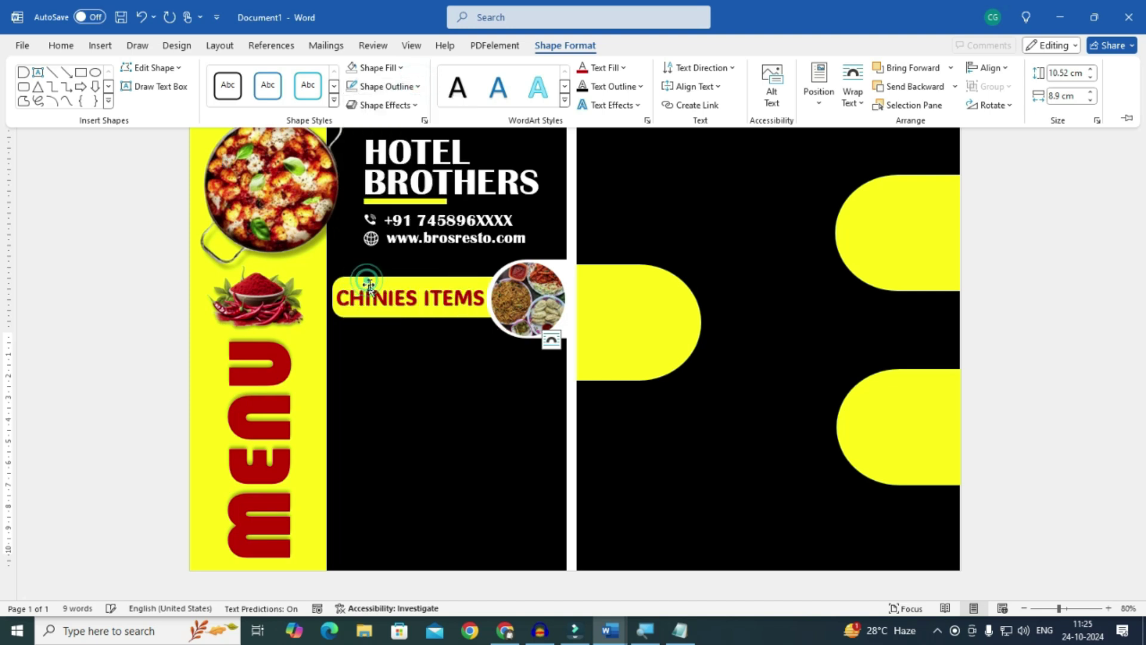
# - Copy the item and price list from Hakka Noodles to Chicken Fried Rice in Notepad and paste it into Word's empty text box
pyautogui.click(394, 350)
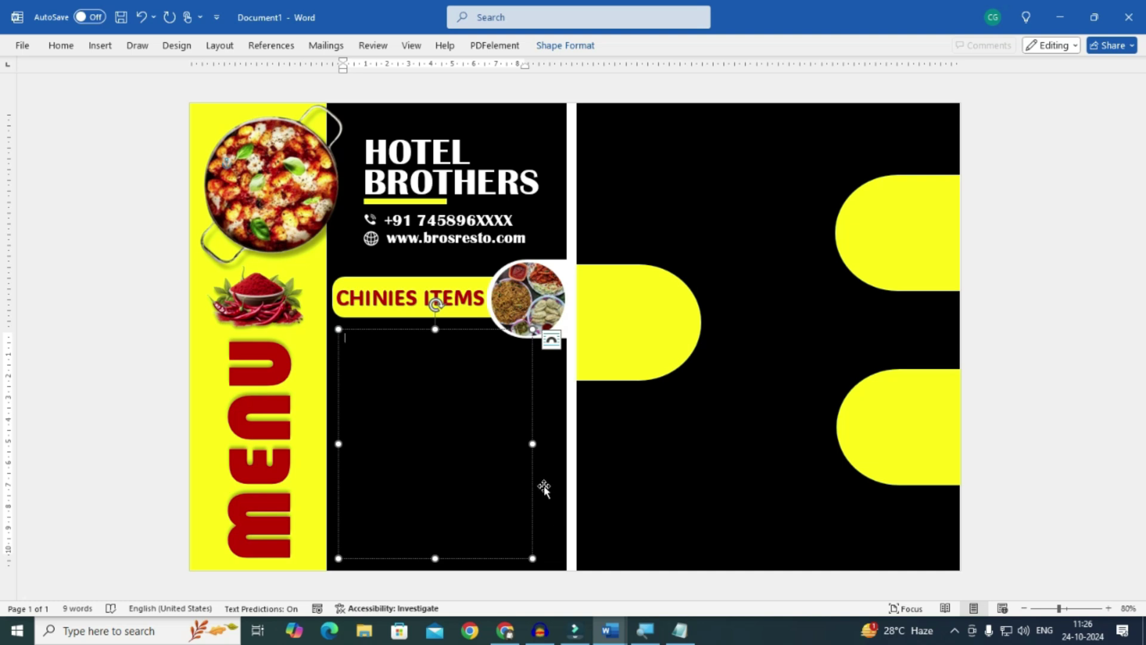
pyautogui.hotkey('alt', 'Tab')
pyautogui.moveTo(10, 49); pyautogui.dragTo(512, 366)
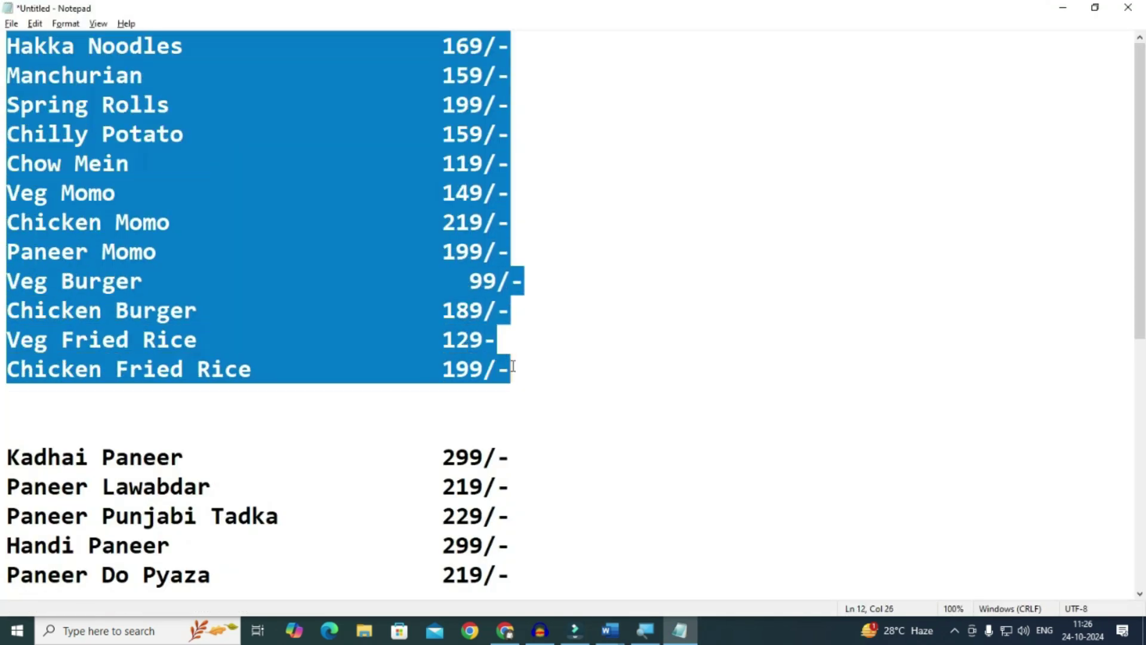
pyautogui.hotkey('alt', 'Tab')
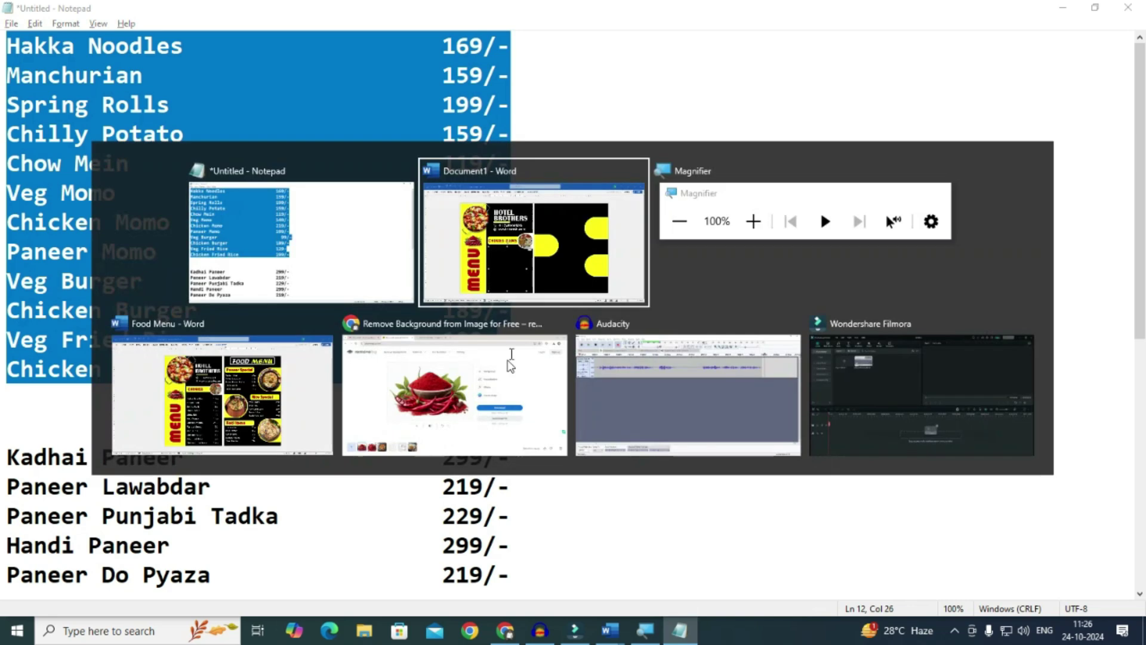
pyautogui.hotkey('ctrl', 'v')
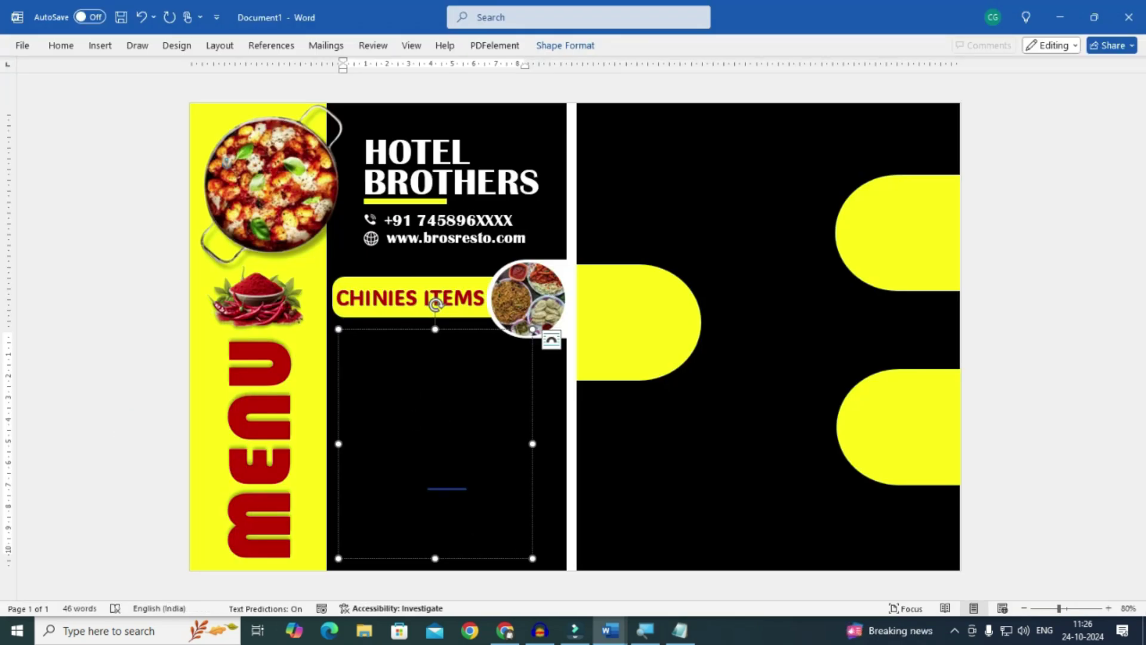
# - Set the text fill of the whole pasted item list to white
pyautogui.hotkey('ctrl', 'a')
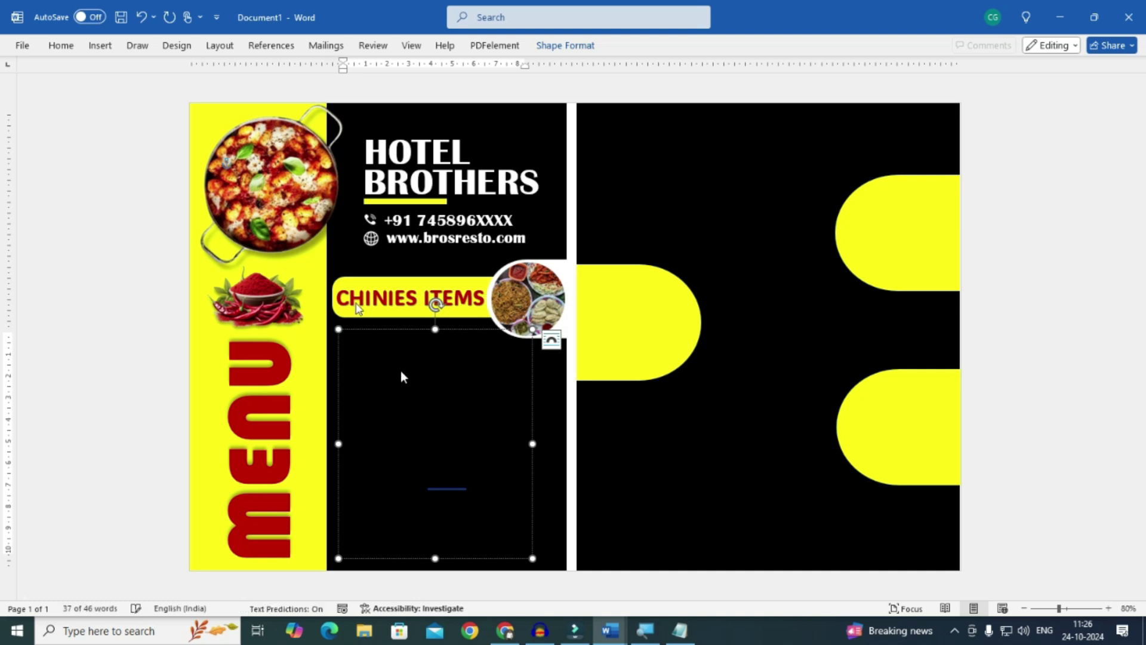
pyautogui.click(546, 48)
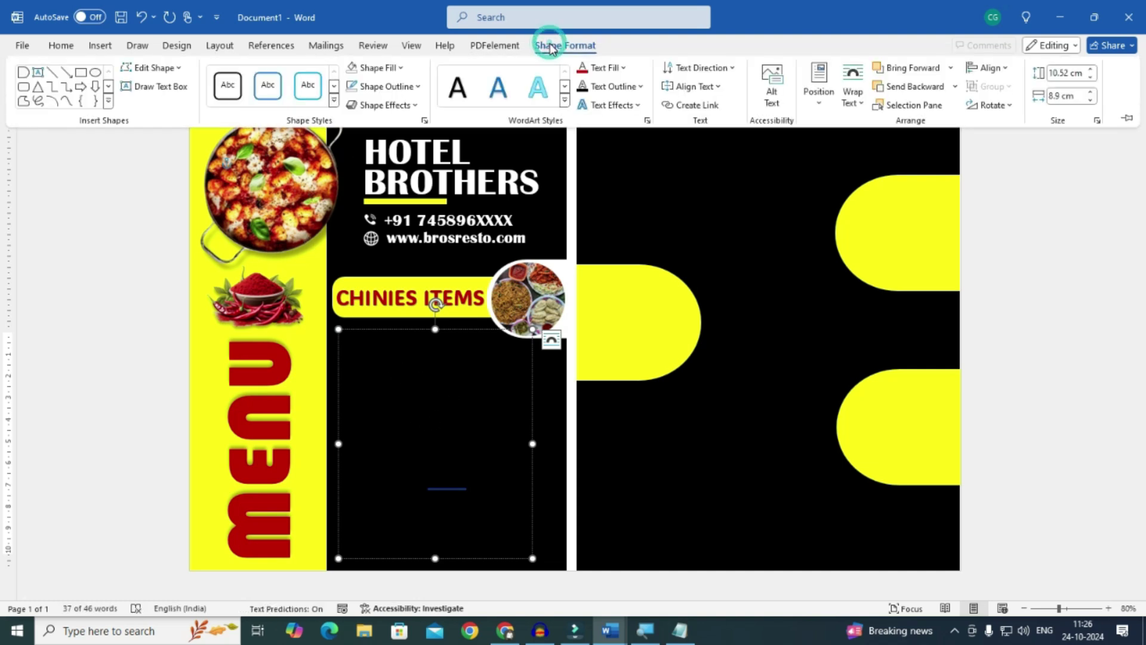
pyautogui.click(621, 68)
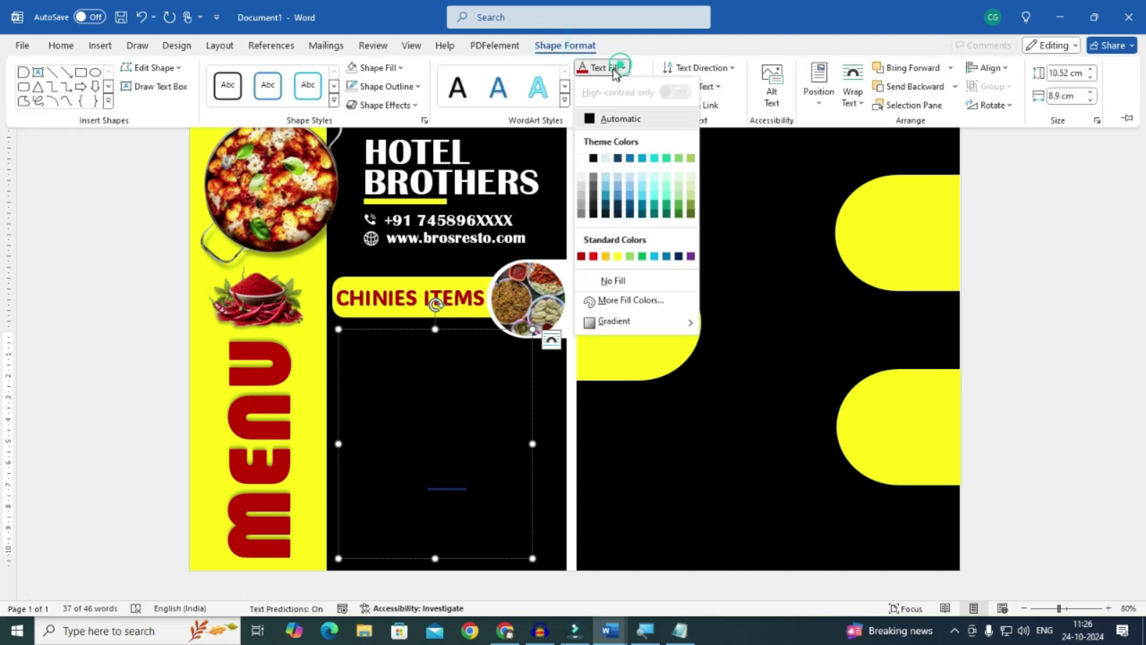
pyautogui.click(581, 158)
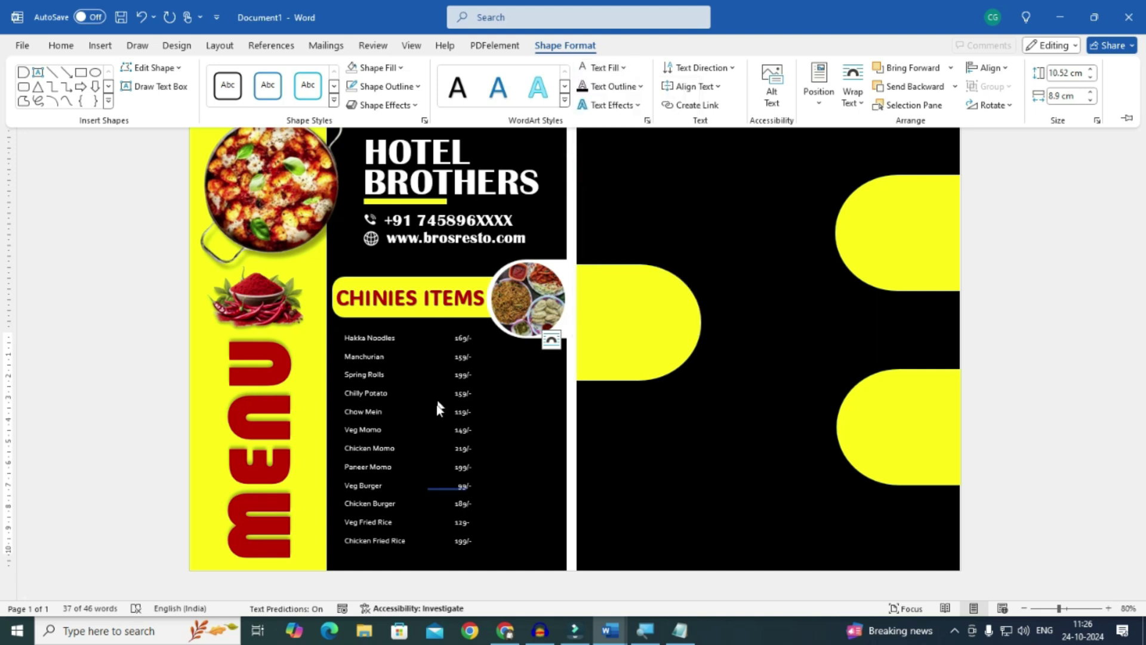
# - Change the font of the item list below CHINIES ITEMS to Baguet Script
pyautogui.click(438, 392)
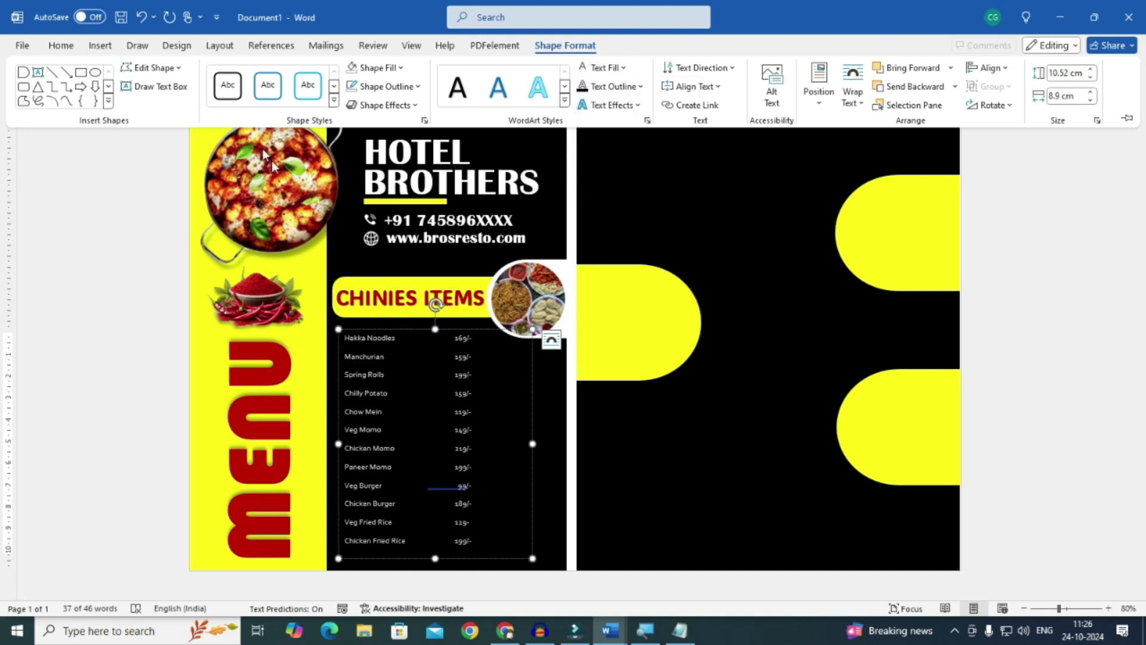
pyautogui.click(61, 46)
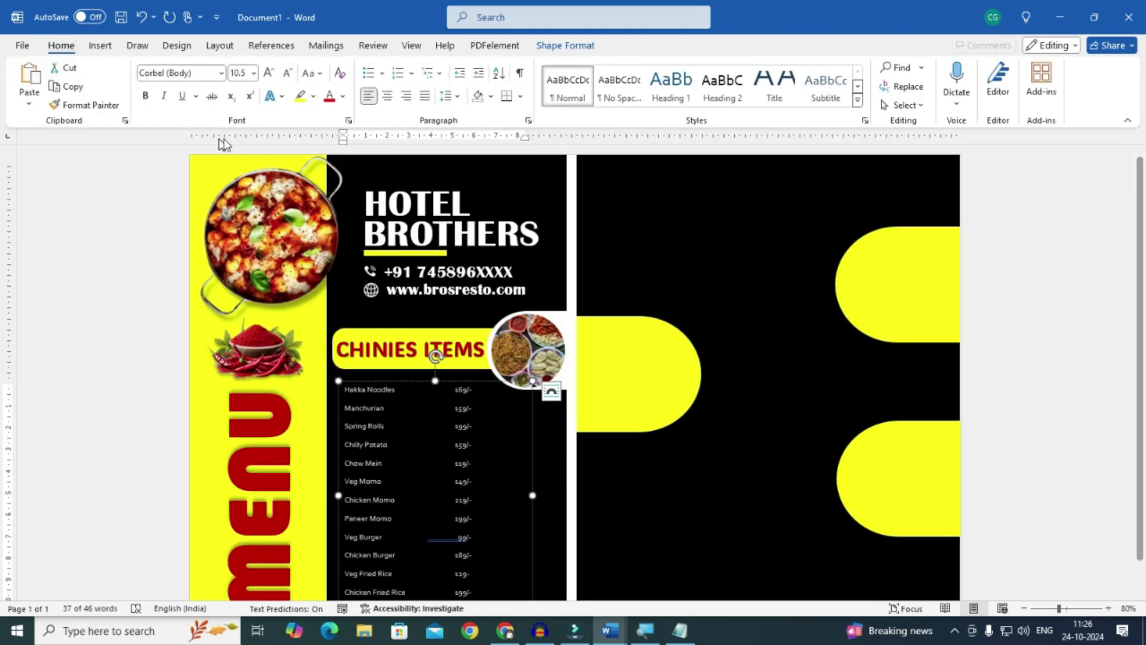
pyautogui.click(221, 73)
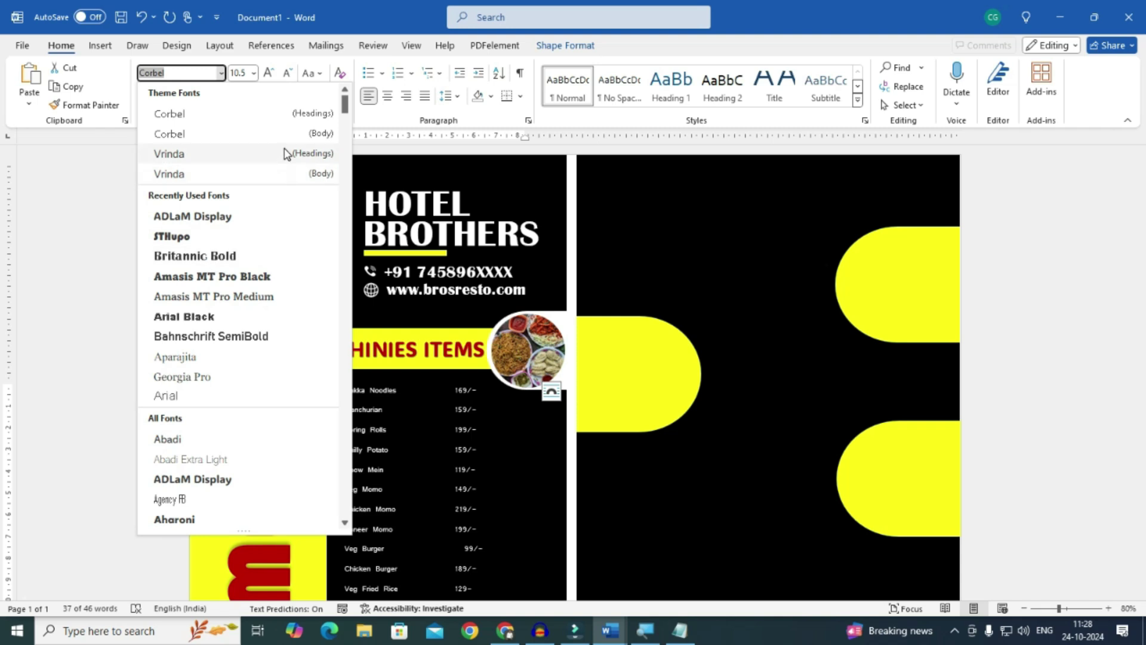
pyautogui.click(346, 524)
pyautogui.click(344, 524)
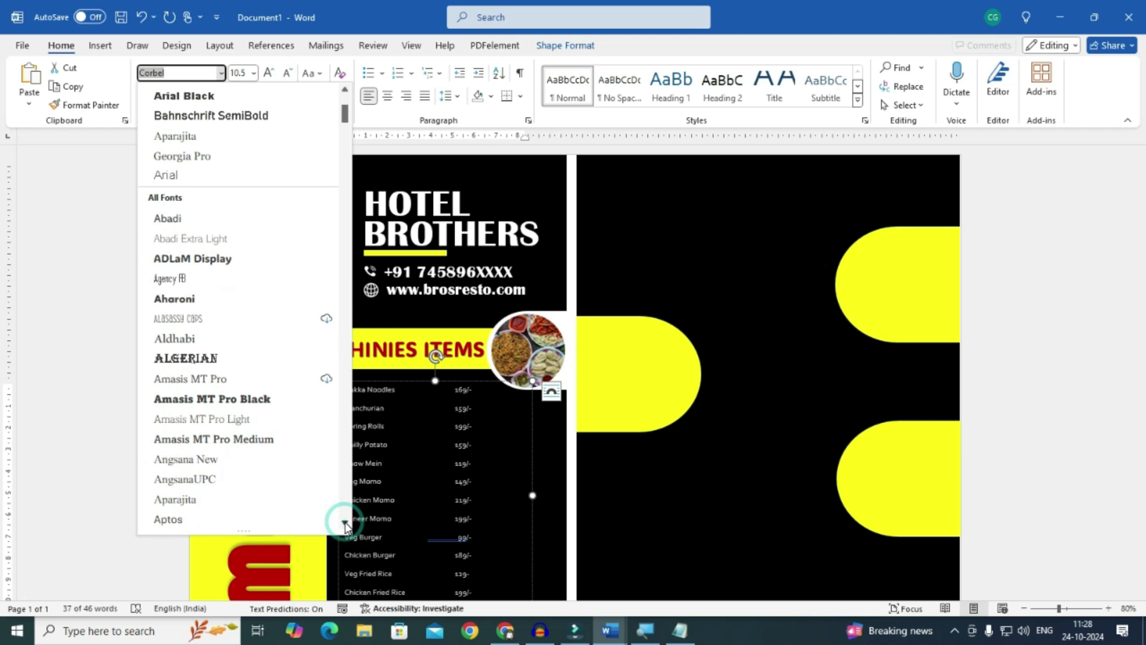
pyautogui.moveTo(345, 523); pyautogui.dragTo(345, 526)
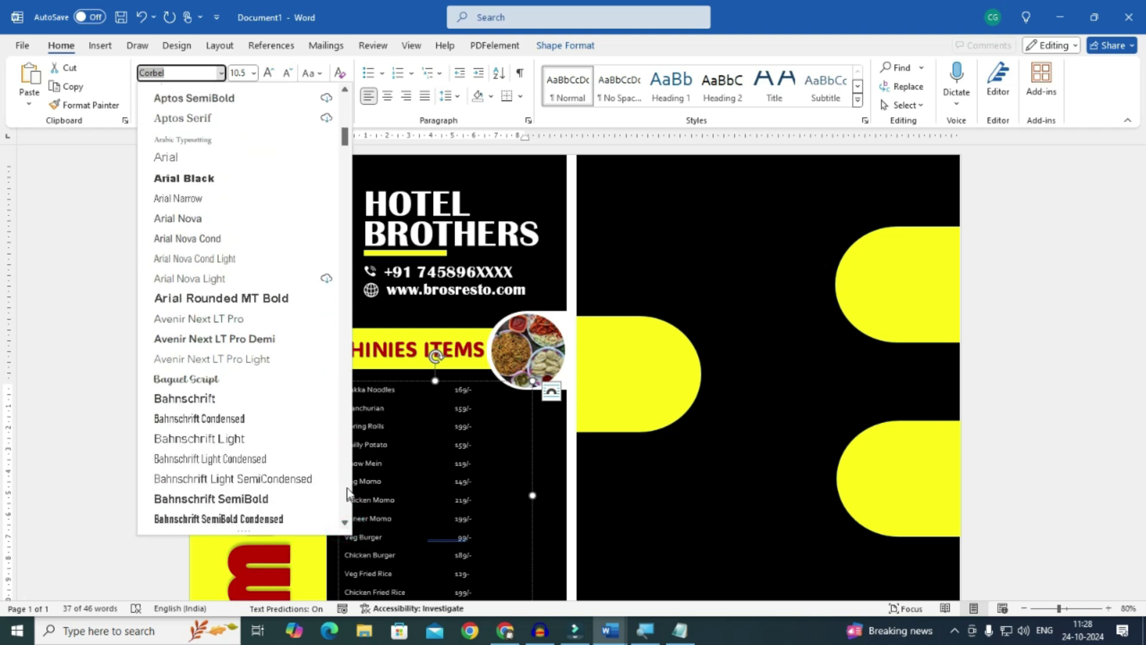
pyautogui.click(220, 380)
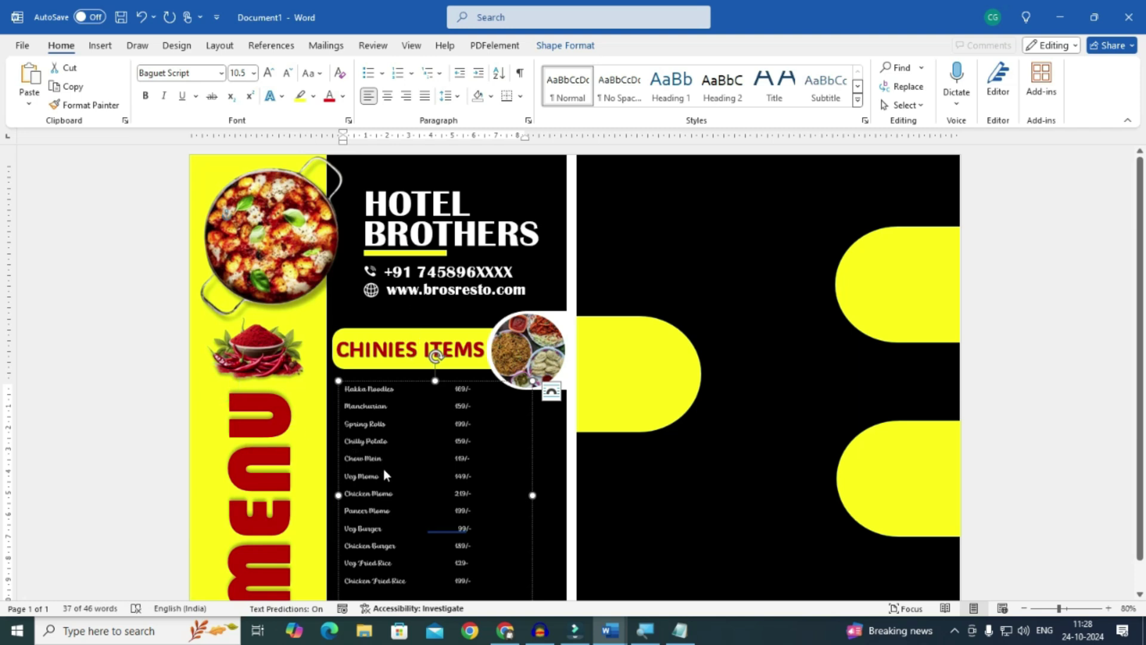
# - Apply the built-in Tight paragraph spacing to the document
pyautogui.click(177, 46)
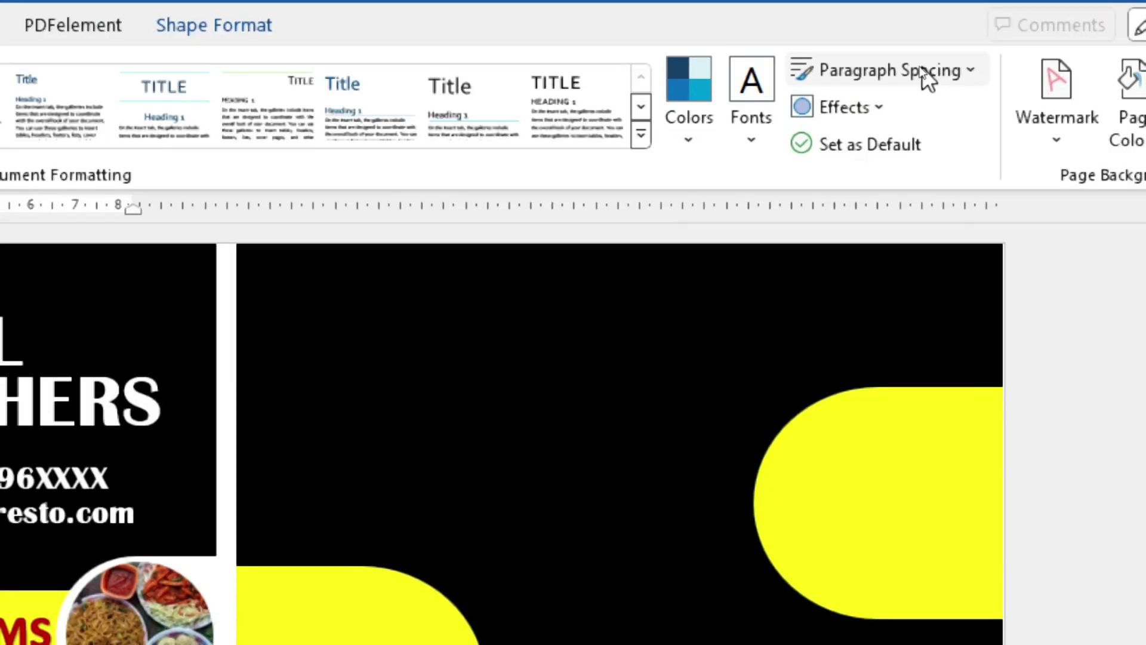
pyautogui.click(922, 68)
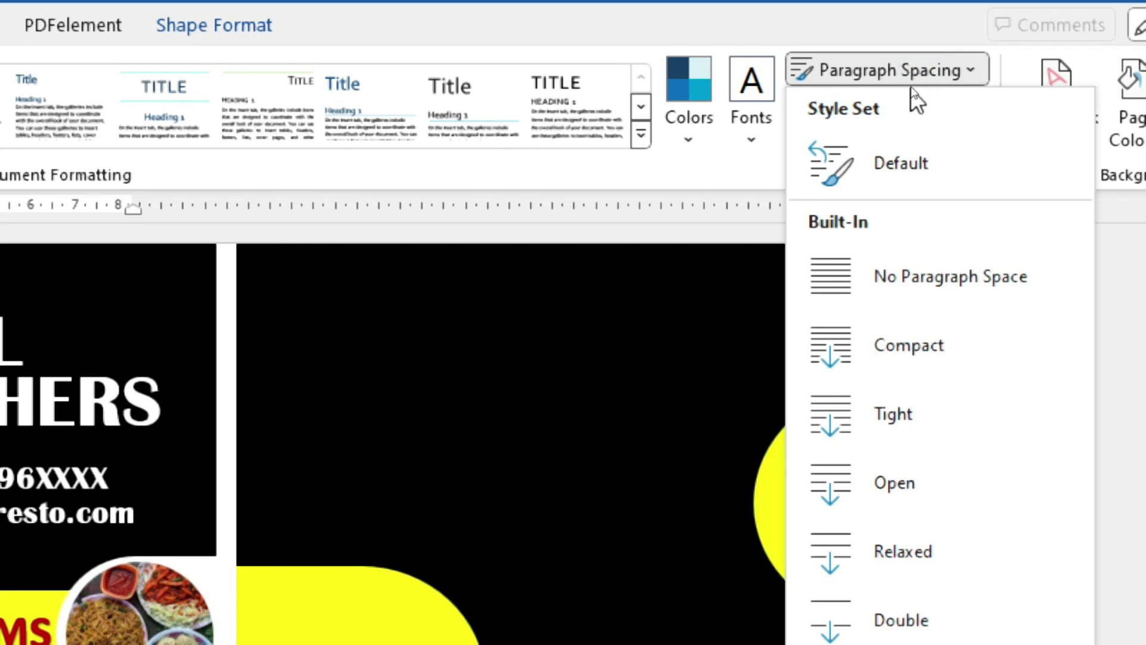
pyautogui.click(873, 424)
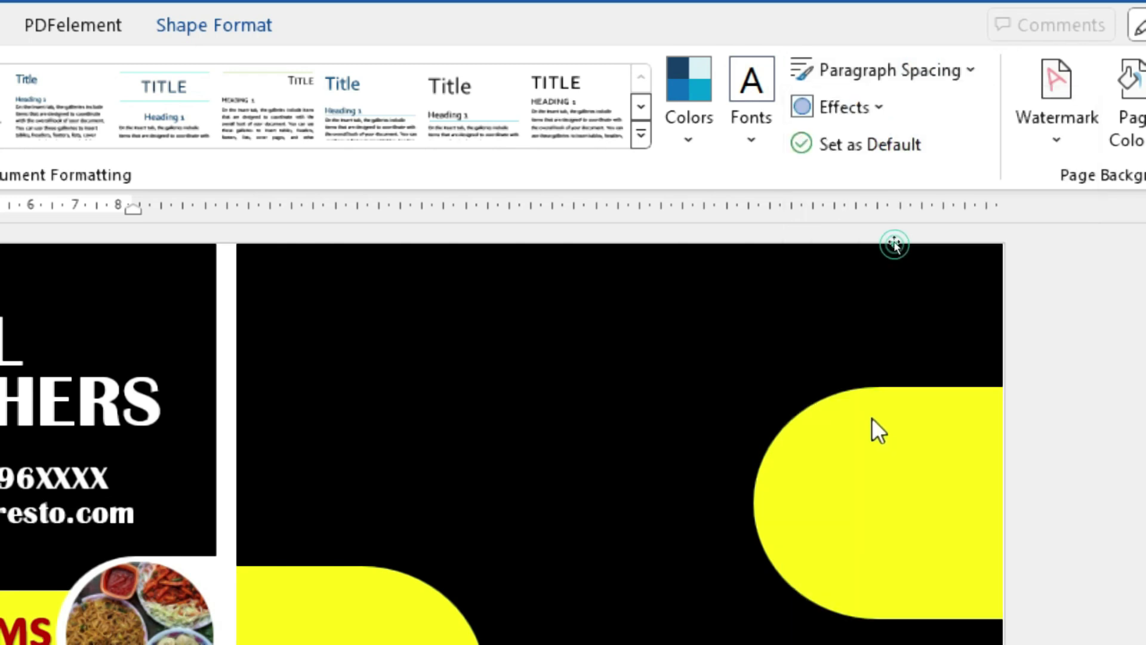
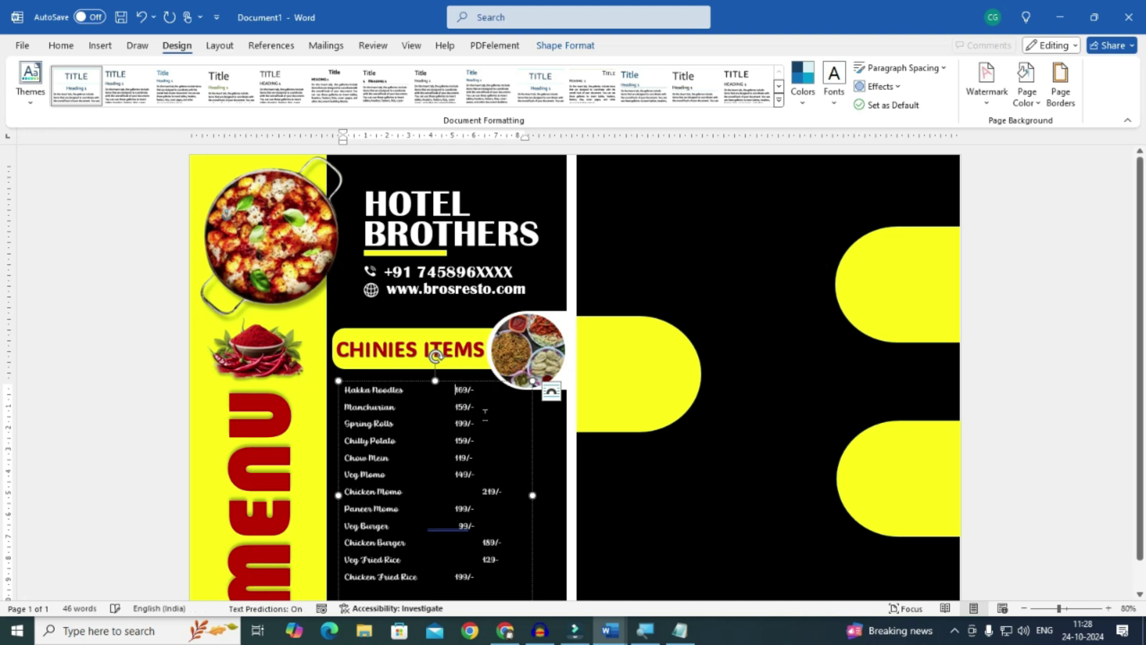
# - Remove the extra gap before the Chicken Momo, Chicken Burger and Veg Fried Rice prices to align them with the price column
pyautogui.click(483, 496)
pyautogui.press('BackSpace')
pyautogui.click(480, 541)
pyautogui.press('BackSpace')
pyautogui.click(484, 560)
pyautogui.press('BackSpace')
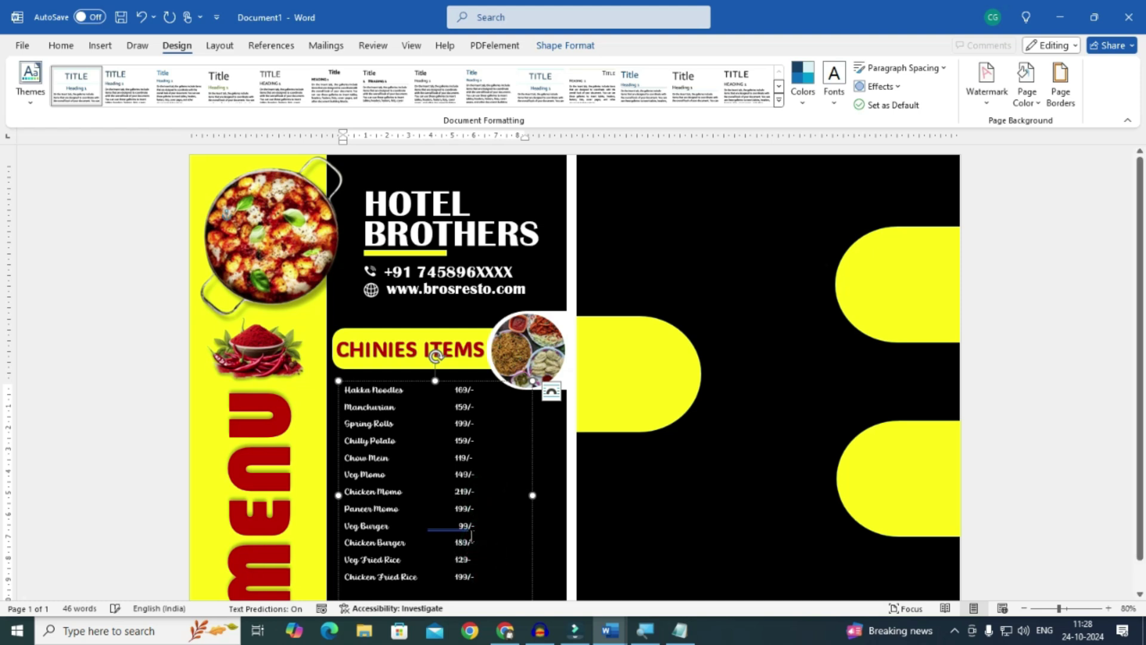
pyautogui.click(461, 527)
# - Enlarge the whole item list's text by one size step and realign the Paneer Momo price with the others
pyautogui.click(502, 570)
pyautogui.hotkey('ctrl', 'a')
pyautogui.hotkey('ctrl', 'shift', '.')
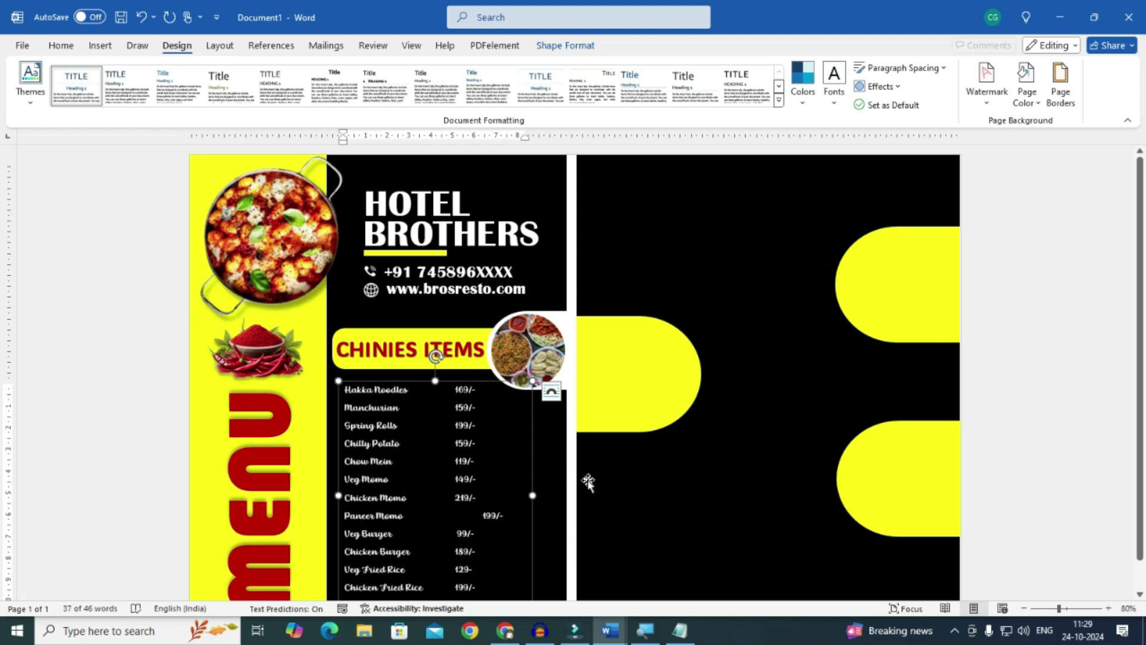
pyautogui.click(478, 513)
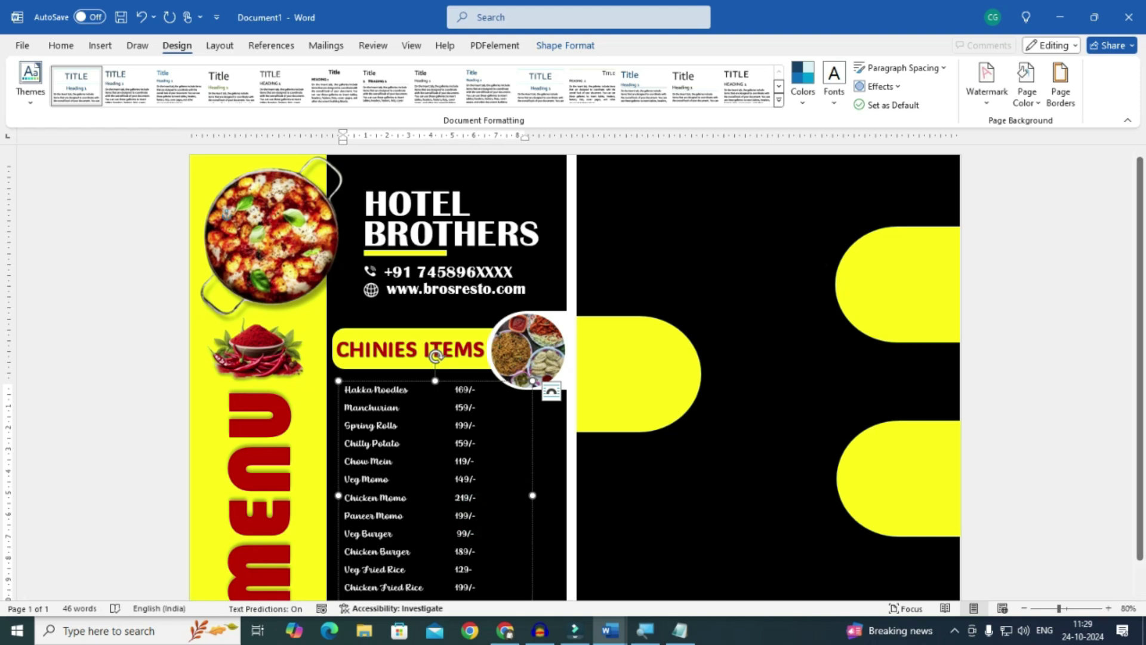
# - Enlarge the list text one more step and realign the Manchurian, Spring Rolls, Chilly Potato and Chicken Fried Rice prices
pyautogui.scroll(-1, 625, 512)
pyautogui.press('Escape')
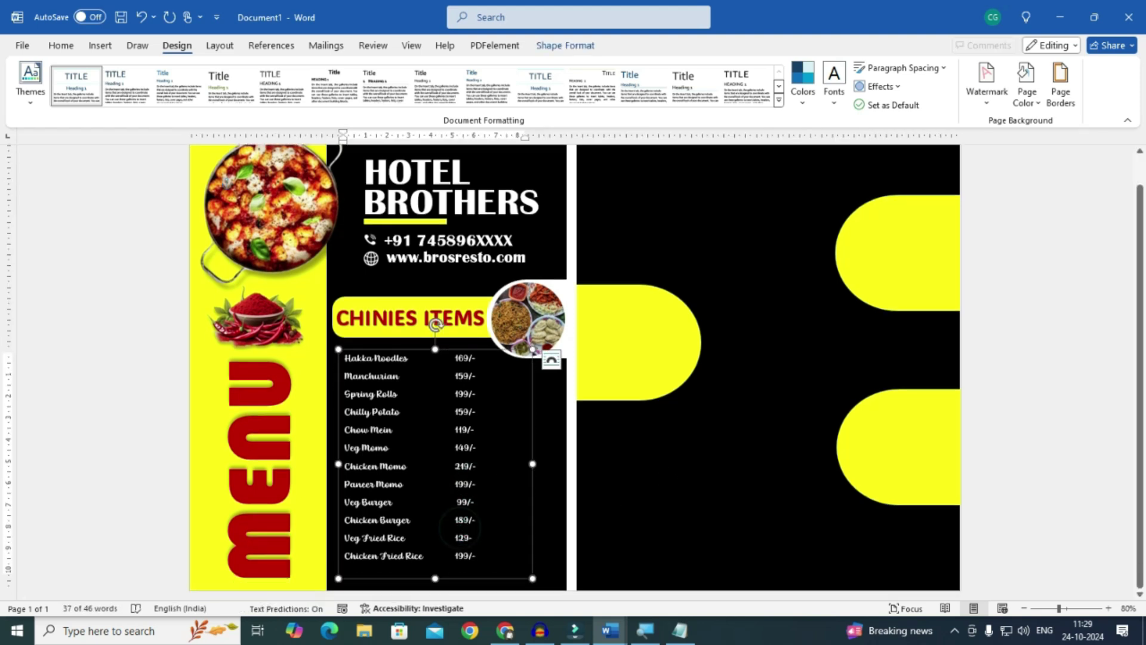
pyautogui.hotkey('ctrl', 'shift', '.')
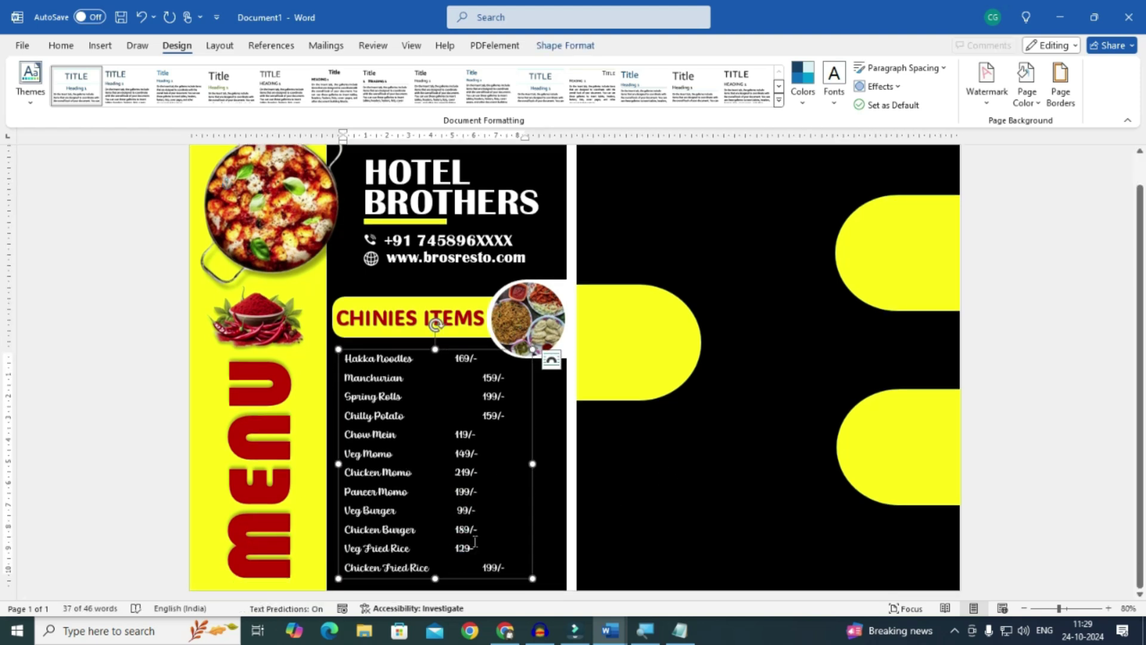
pyautogui.click(481, 568)
pyautogui.press('BackSpace')
pyautogui.press('BackSpace')
pyautogui.press('BackSpace')
pyautogui.click(482, 378)
pyautogui.press('BackSpace')
# - Nudge the item list's text box to the right so it sits more centred below the CHINIES ITEMS heading, and deselect it
pyautogui.click(402, 441)
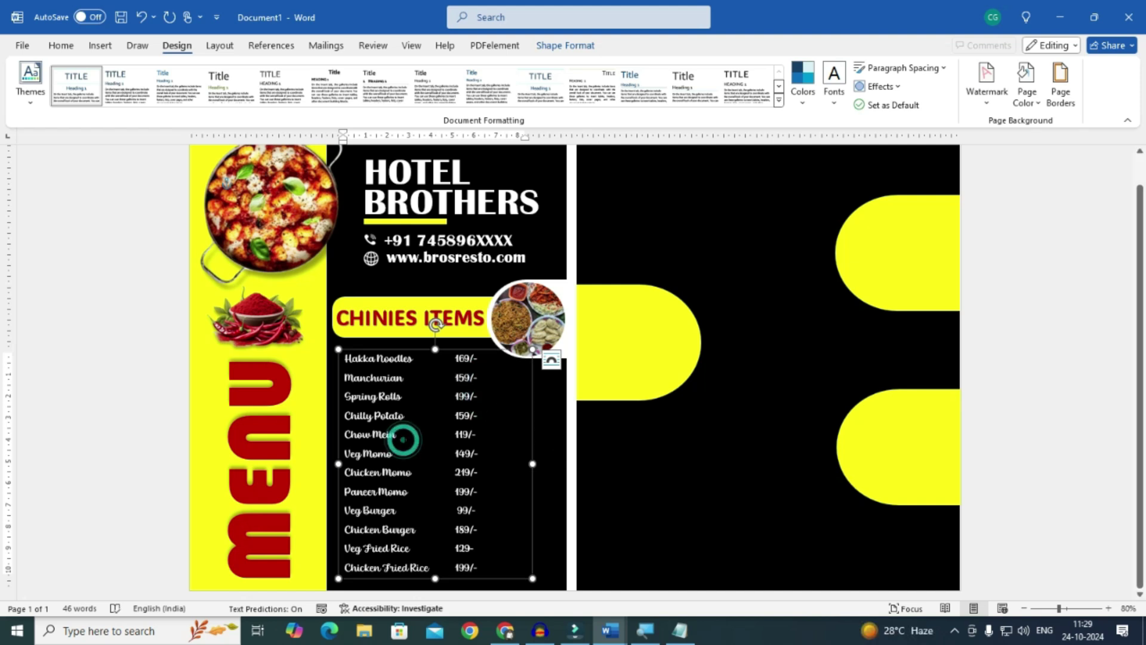
pyautogui.press('Escape')
pyautogui.press('Right')
pyautogui.press('Right')
pyautogui.press('Right')
pyautogui.press('Right')
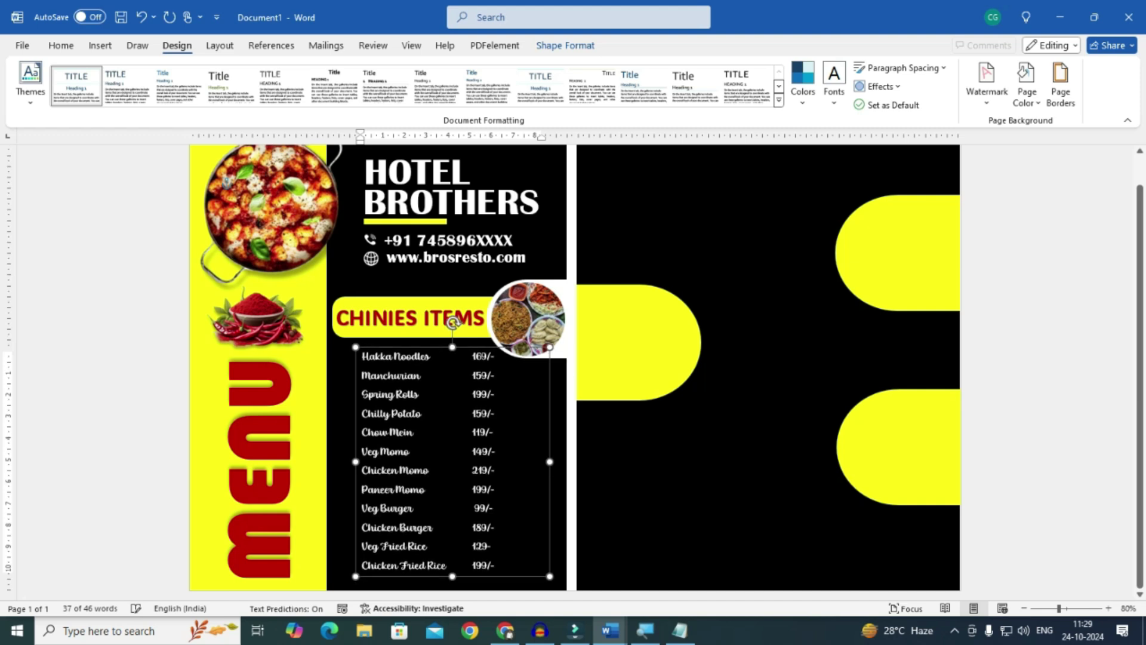
pyautogui.press('Escape')
pyautogui.scroll(1, 451, 379)
pyautogui.scroll(-1, 451, 379)
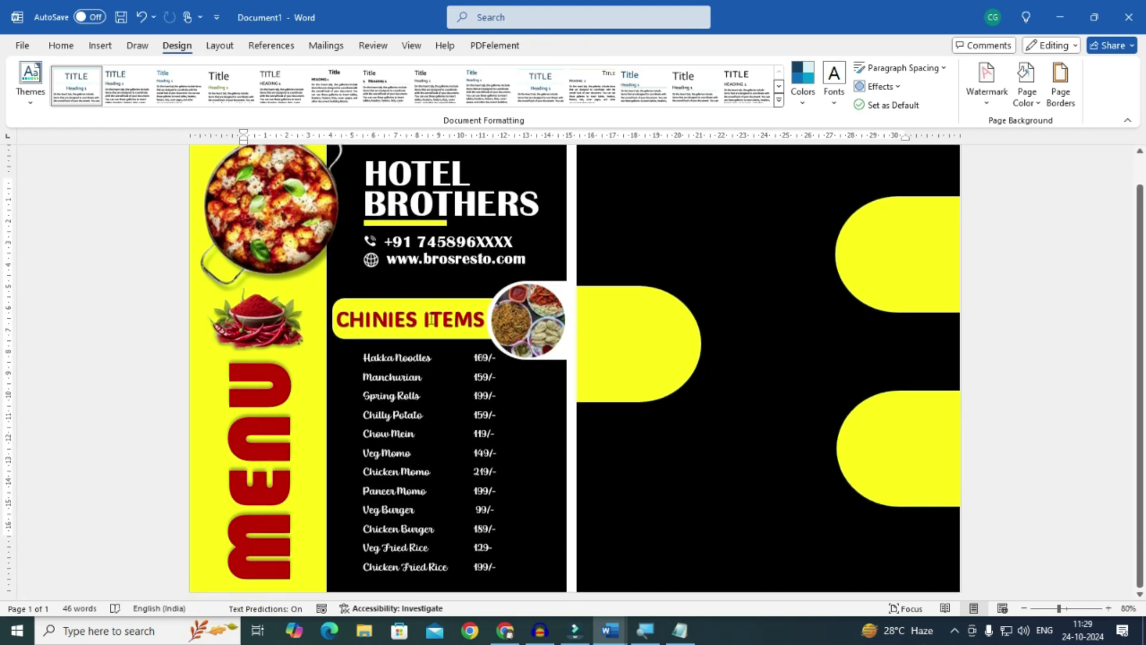
pyautogui.scroll(1, 725, 182)
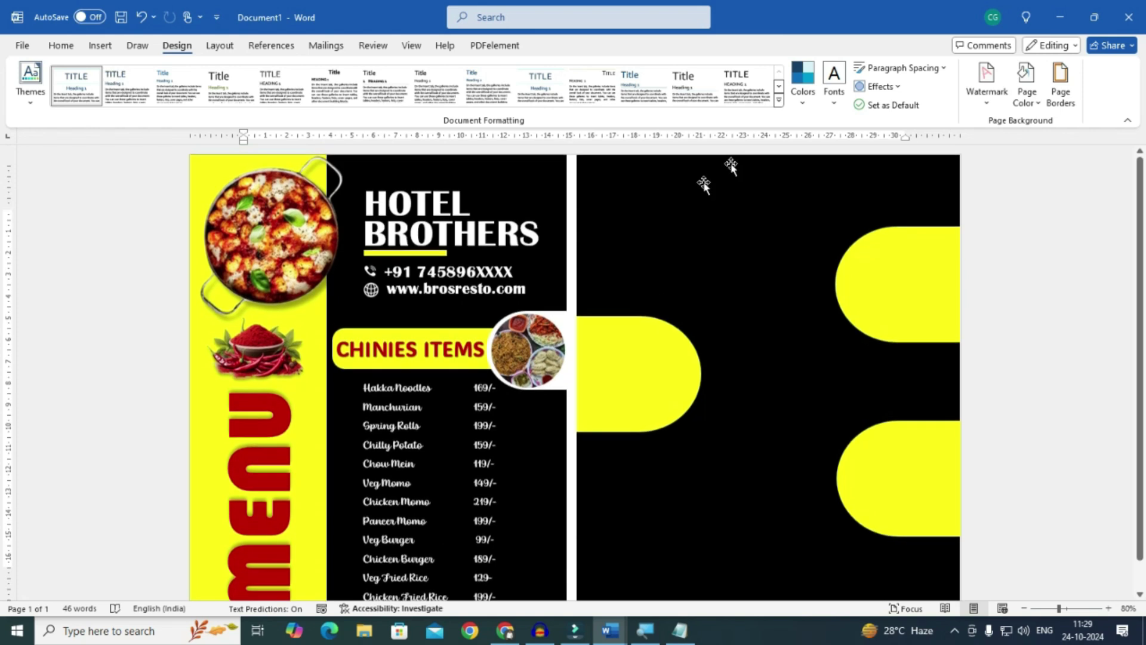
# - Duplicate the HOTEL text box, place the copy at the top of the right black panel and change its text to FOOD MENU
pyautogui.click(391, 206)
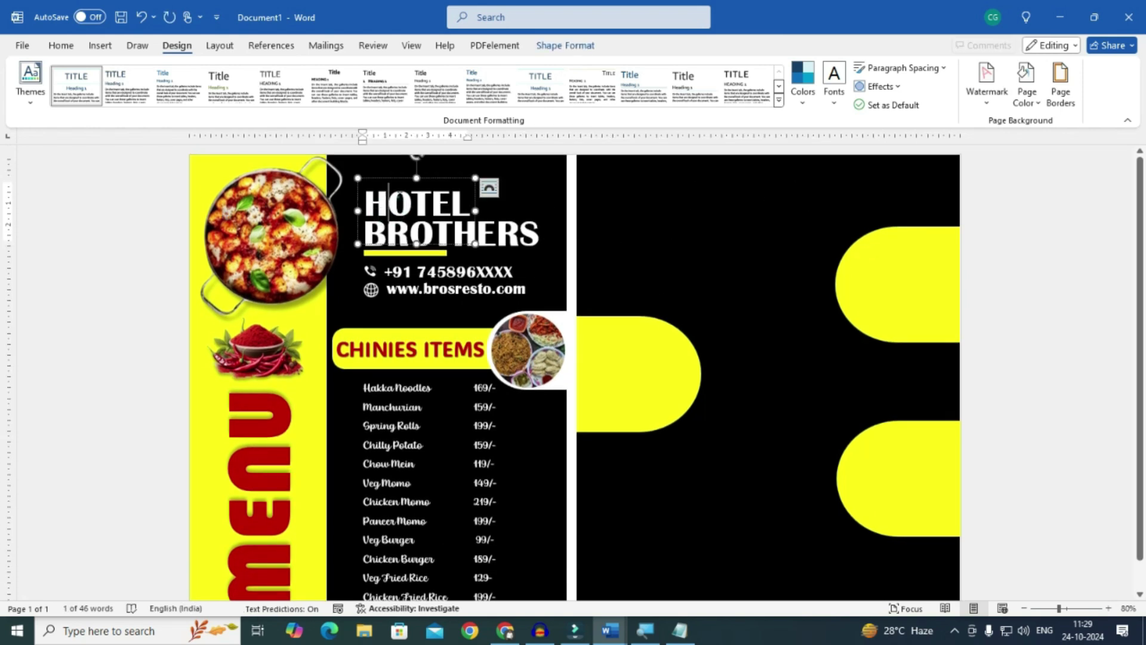
pyautogui.moveTo(391, 206); pyautogui.dragTo(400, 216)
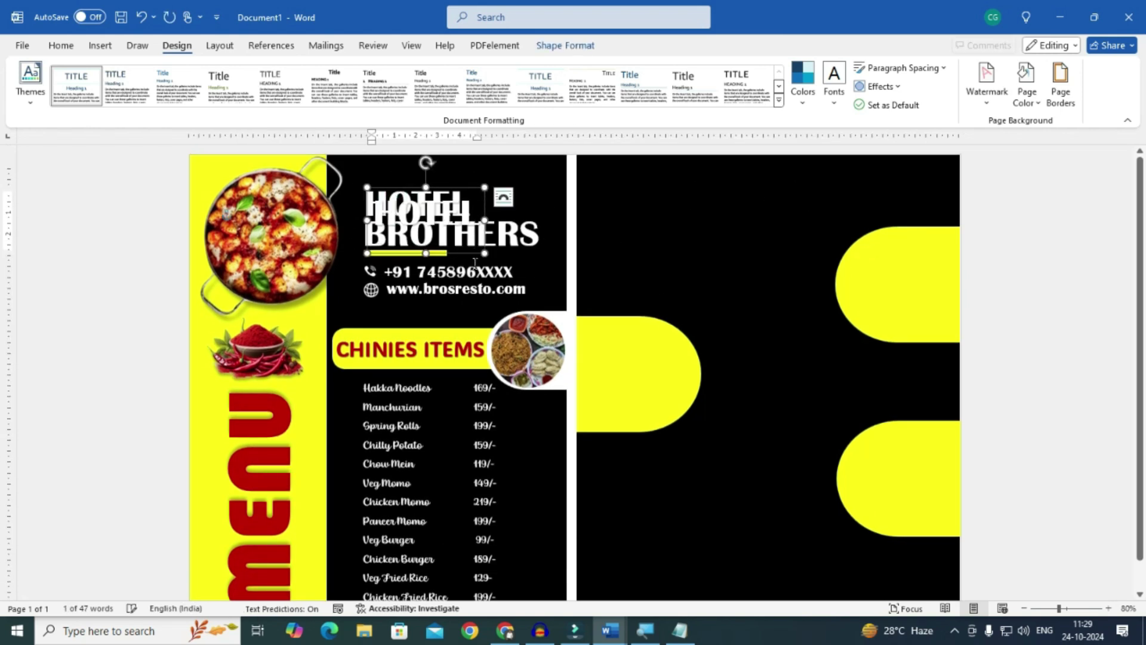
pyautogui.moveTo(491, 253); pyautogui.dragTo(775, 225)
pyautogui.doubleClick(741, 190)
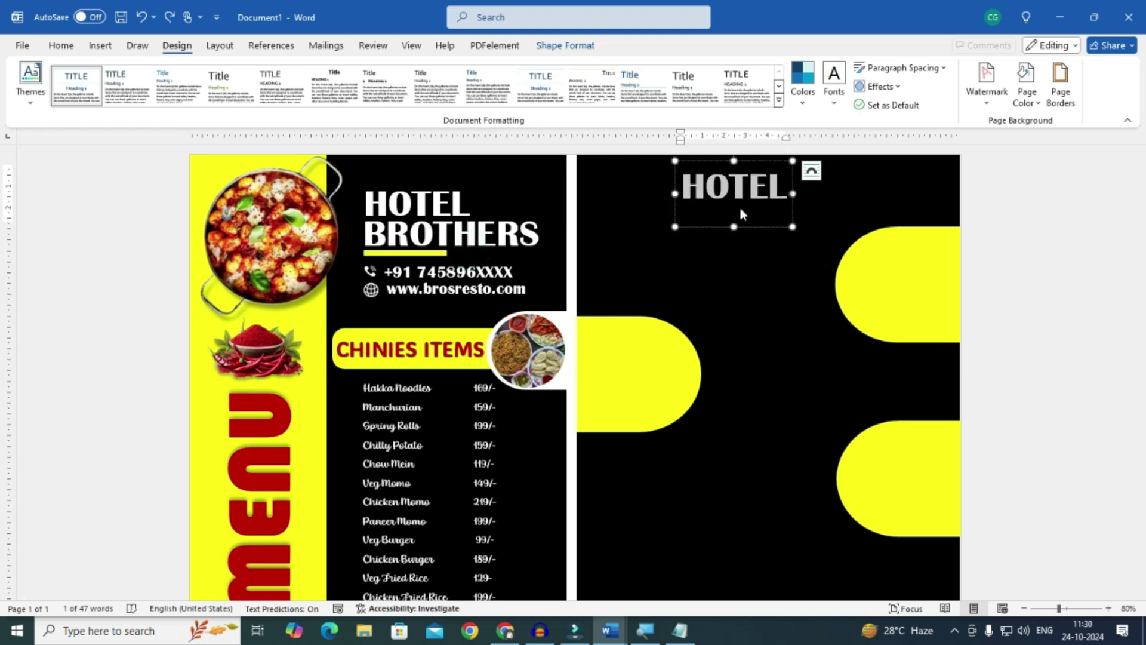
pyautogui.write('FOOD MENU')
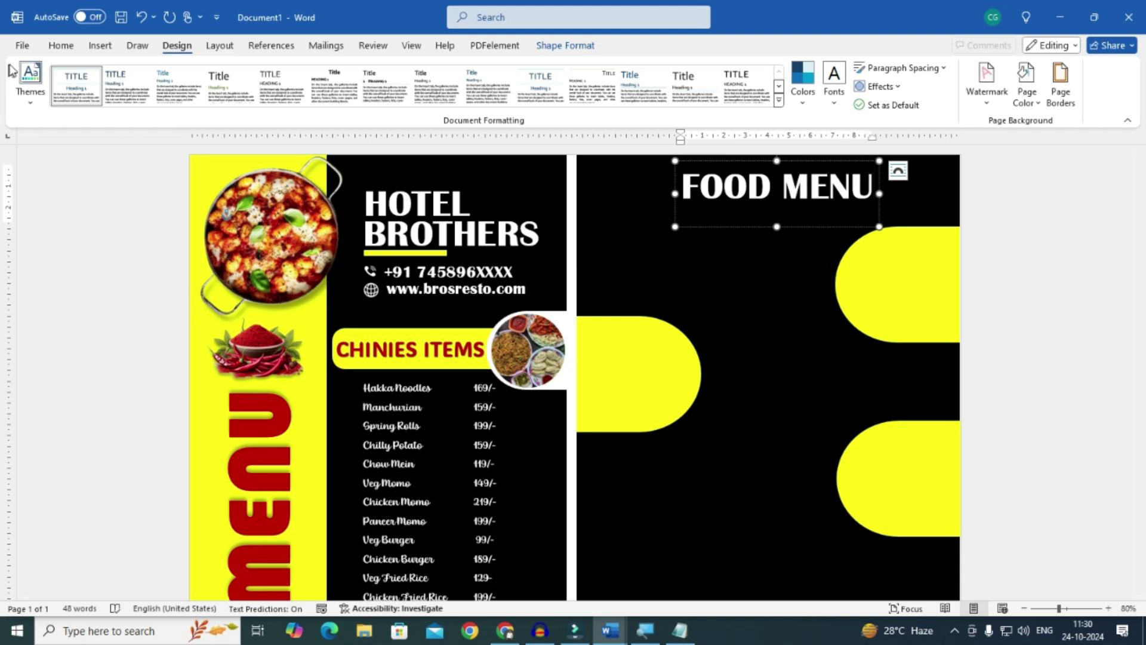
# - Change the FOOD MENU title's font to Forte and shift its text box slightly up and to the left
pyautogui.click(58, 46)
pyautogui.click(220, 73)
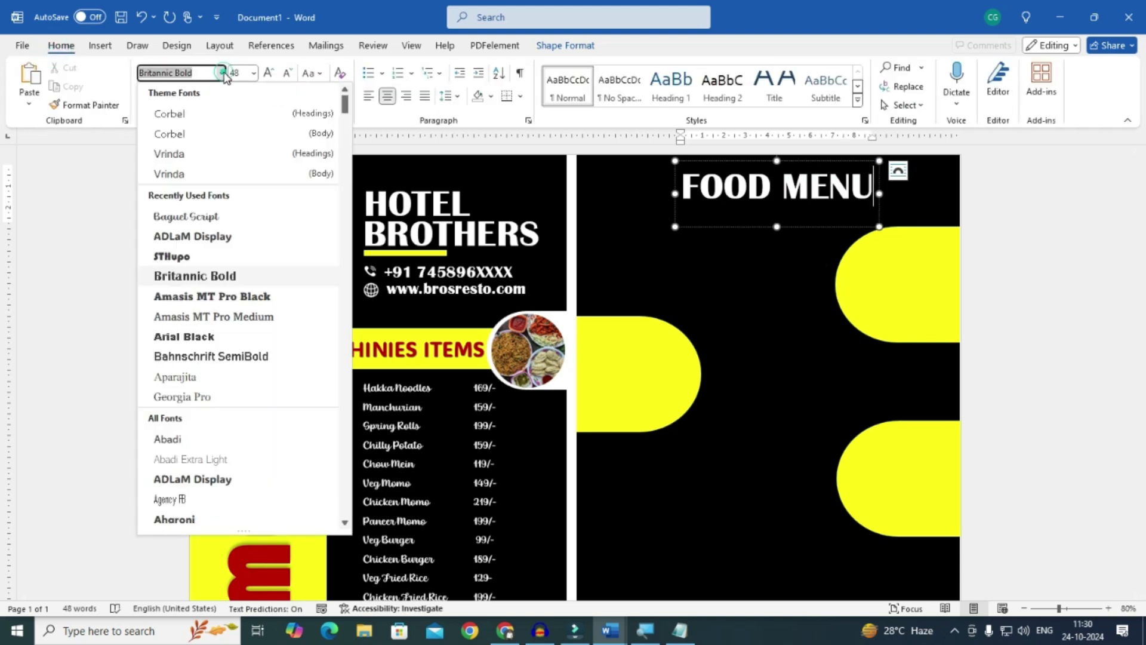
pyautogui.scroll(-2, 213, 250)
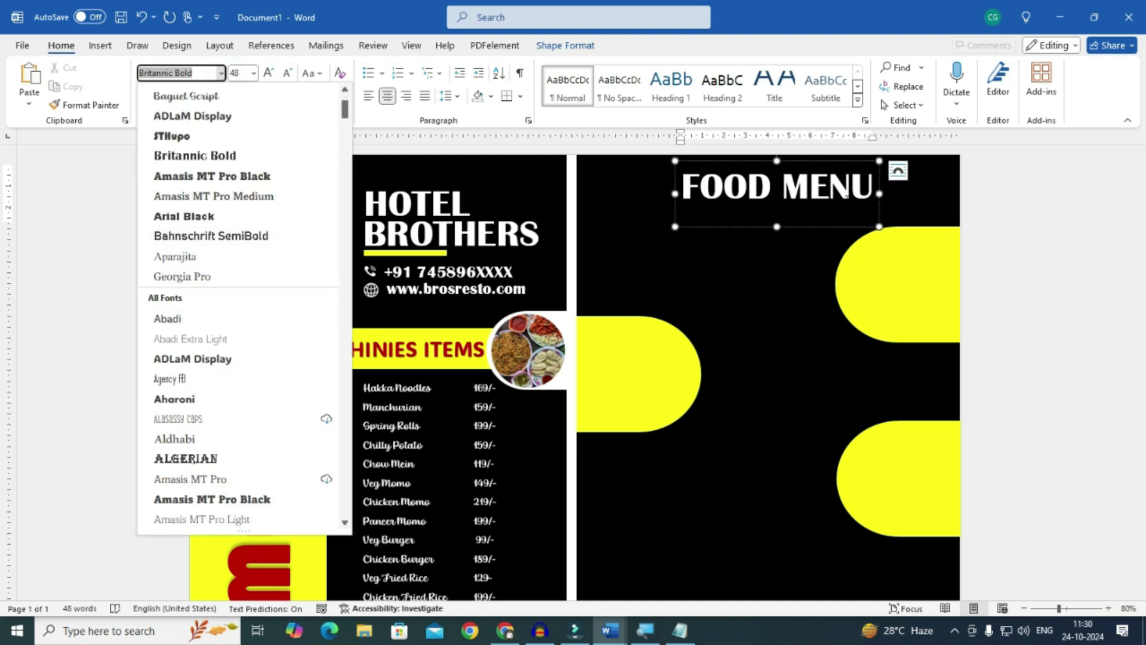
pyautogui.click(863, 201)
pyautogui.moveTo(866, 200); pyautogui.dragTo(686, 203)
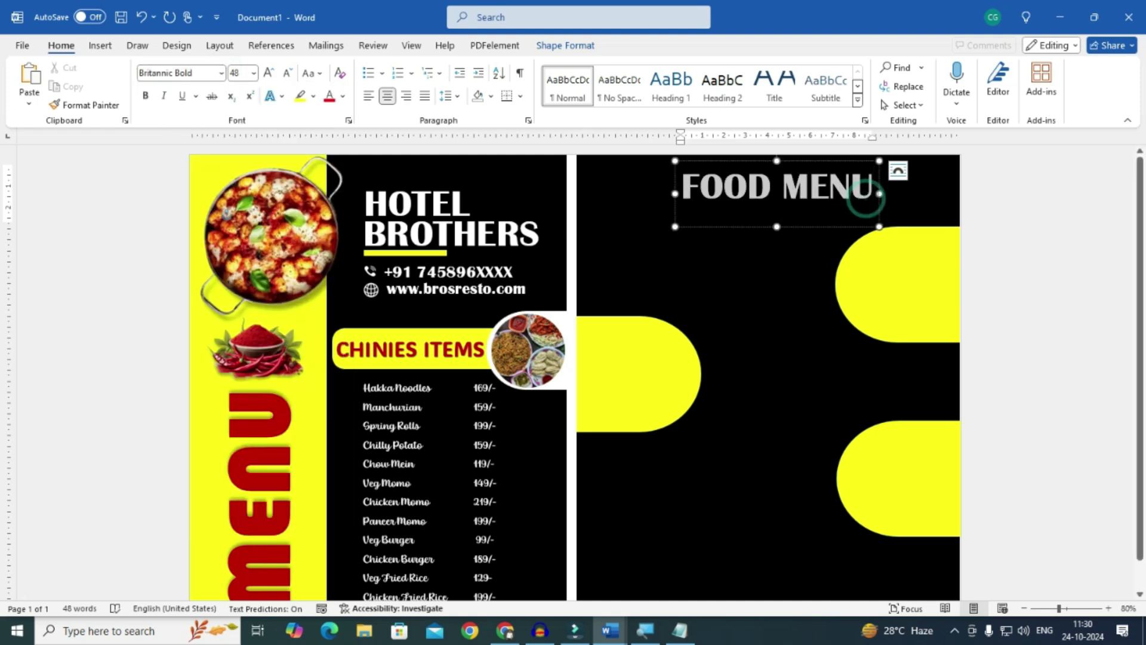
pyautogui.click(222, 73)
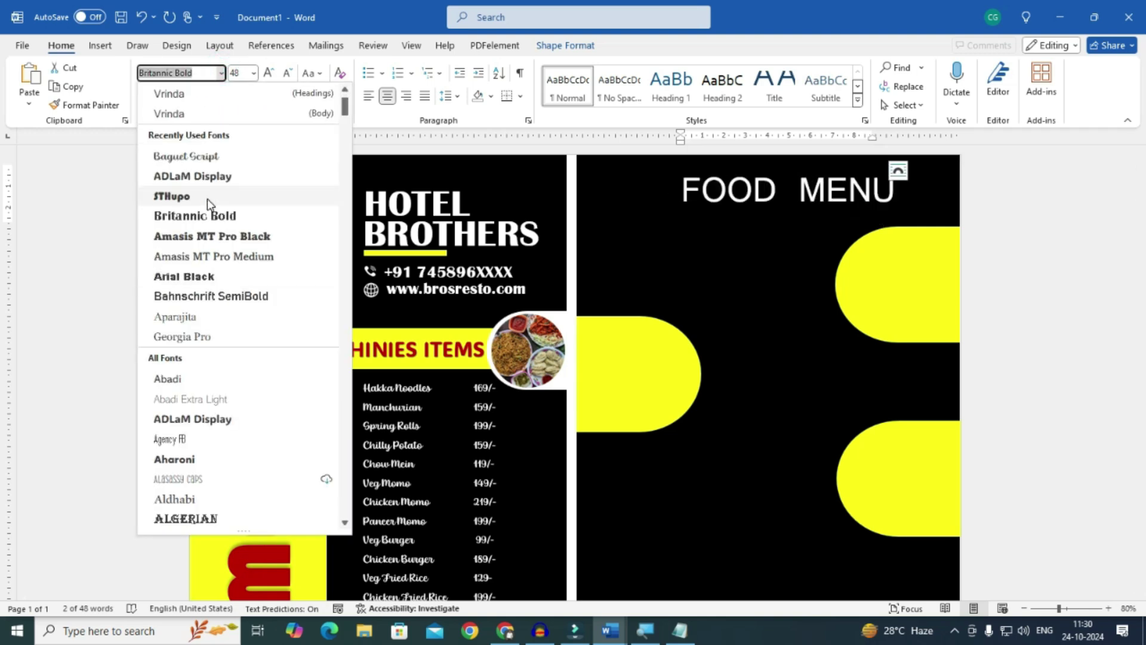
pyautogui.scroll(-7, 204, 240)
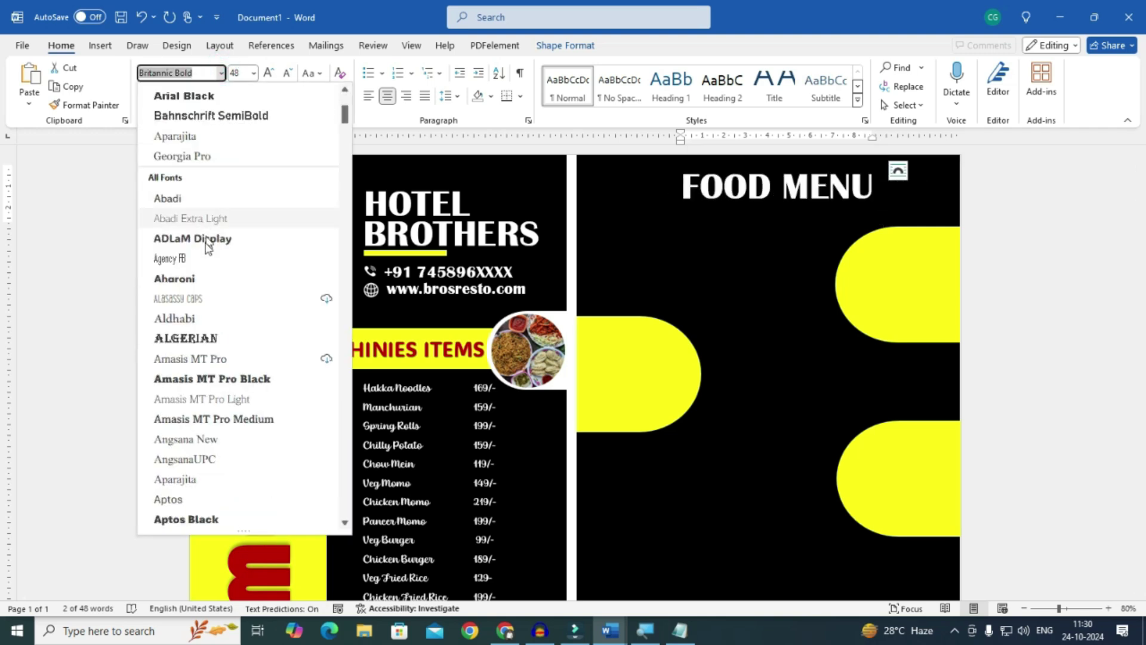
pyautogui.scroll(-10, 205, 352)
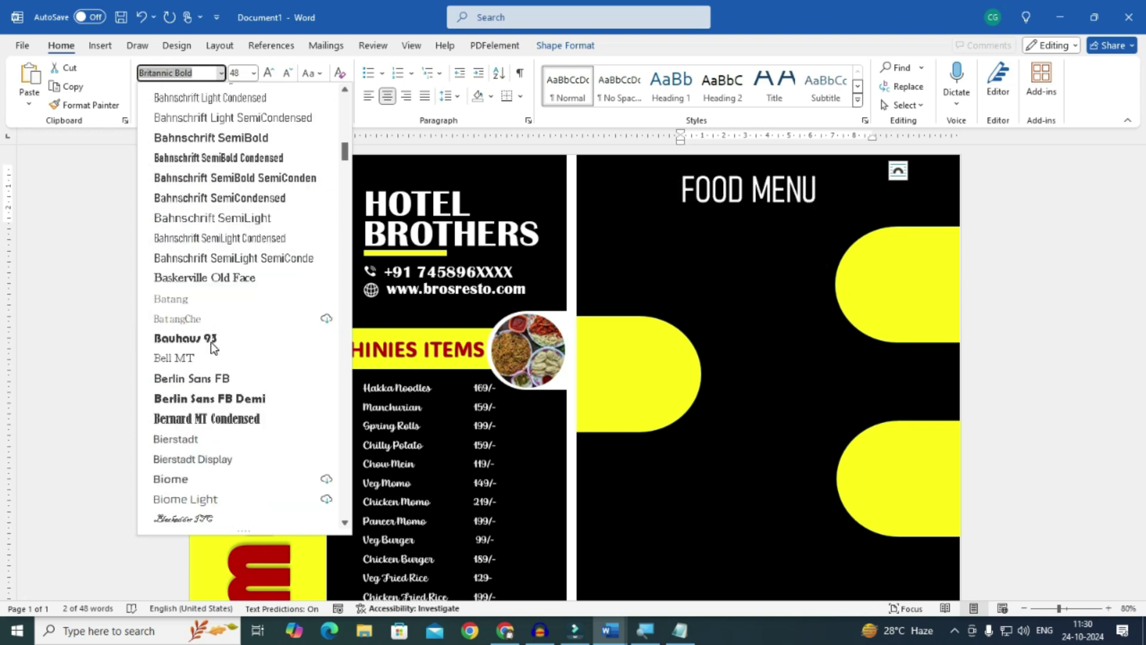
pyautogui.scroll(-15, 203, 322)
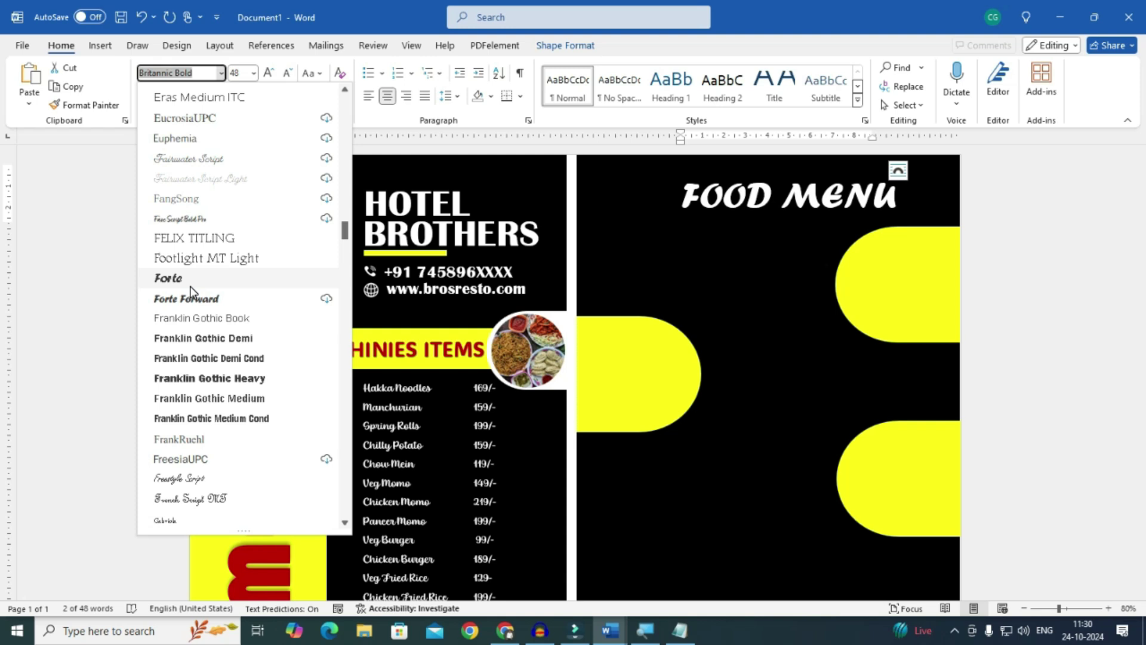
pyautogui.click(190, 285)
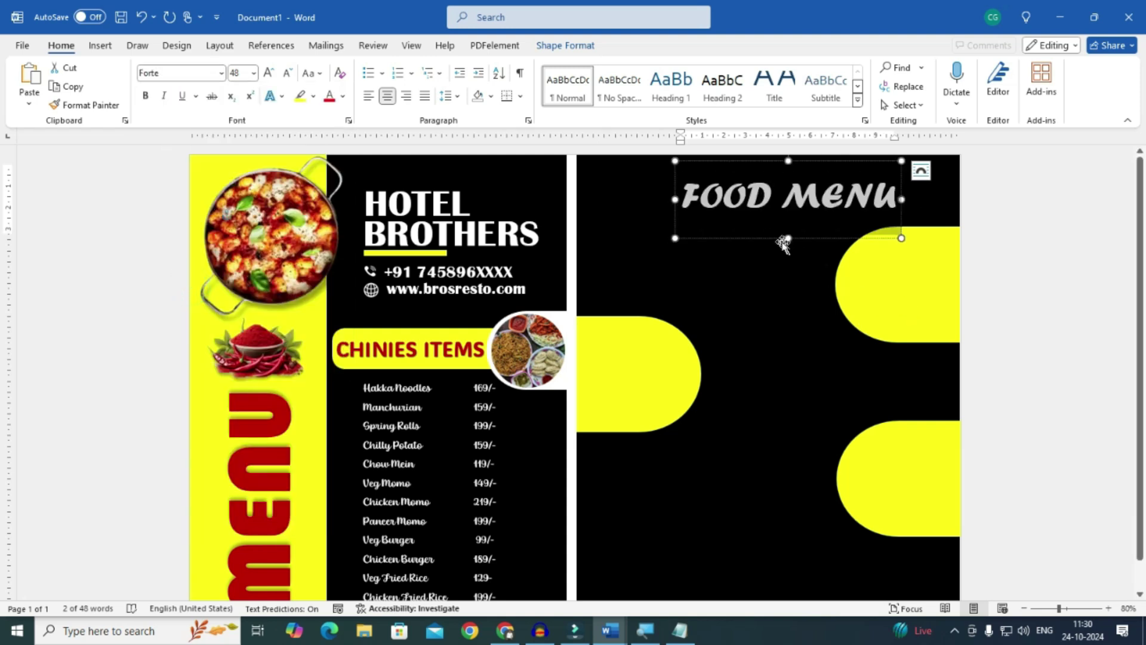
pyautogui.moveTo(771, 239); pyautogui.dragTo(756, 232)
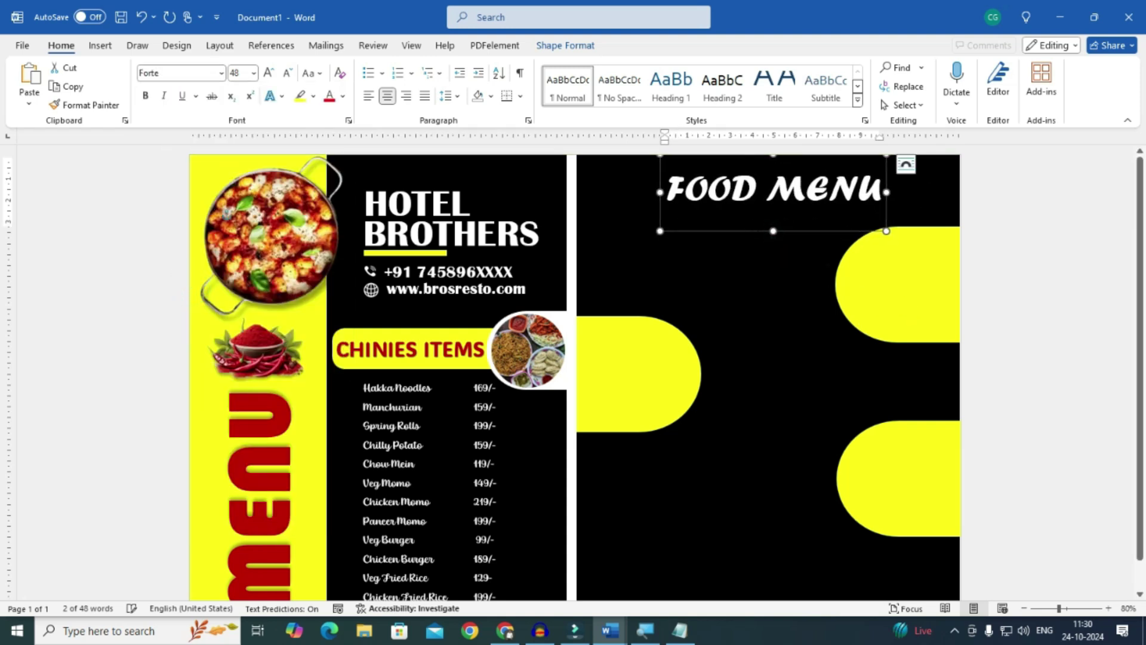
# - Colour the word MENU in the FOOD MENU title yellow and nudge the title's text box slightly upward
pyautogui.doubleClick(805, 188)
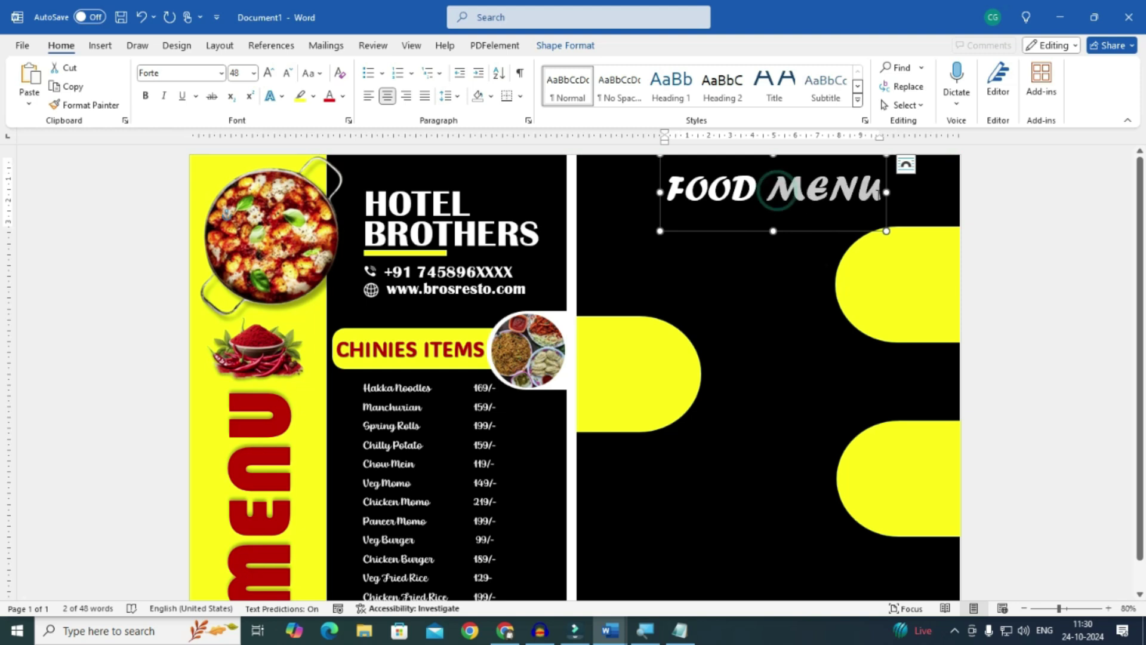
pyautogui.click(344, 97)
pyautogui.click(363, 286)
pyautogui.press('Escape')
pyautogui.press('Up')
pyautogui.press('Up')
pyautogui.press('Up')
pyautogui.press('Up')
pyautogui.press('Up')
pyautogui.press('Up')
pyautogui.press('Left')
pyautogui.press('Left')
pyautogui.press('Left')
pyautogui.press('Right')
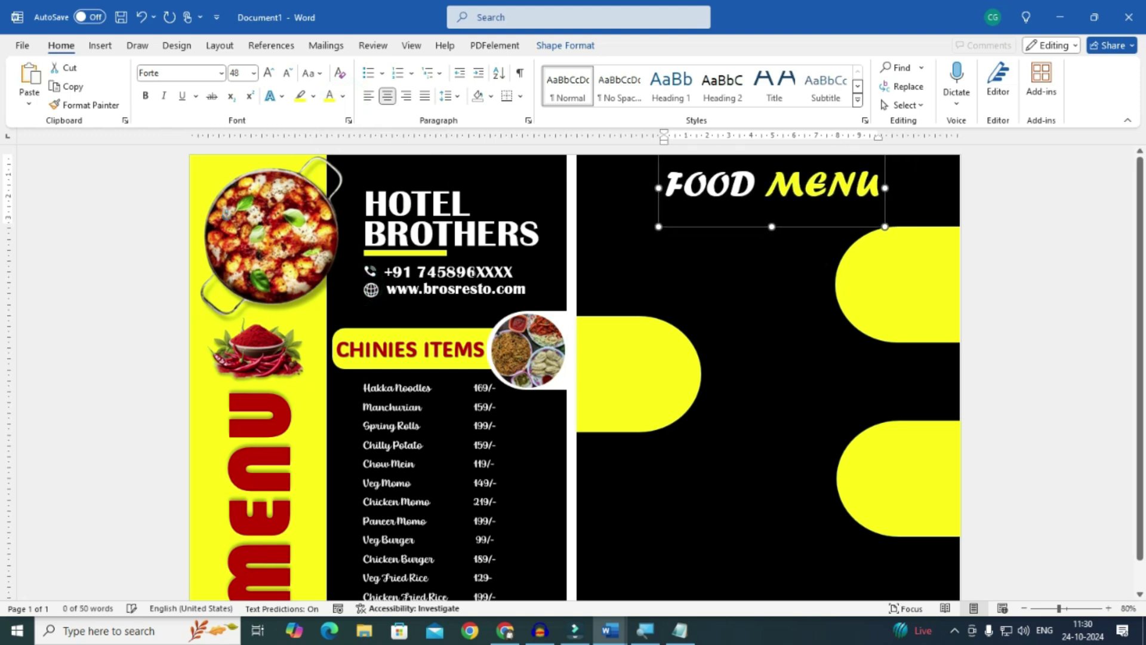
# - Duplicate the yellow rounded bar behind CHINIES ITEMS, place the copy over the FOOD MENU title and widen it to about 12.07 cm
pyautogui.click(346, 367)
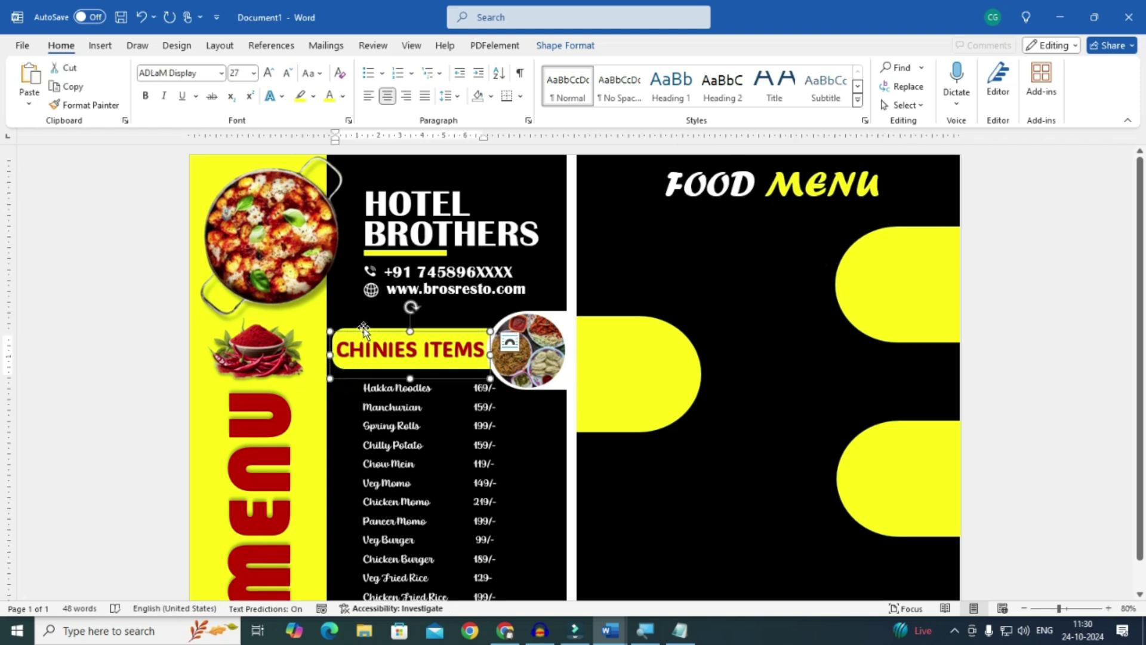
pyautogui.click(358, 353)
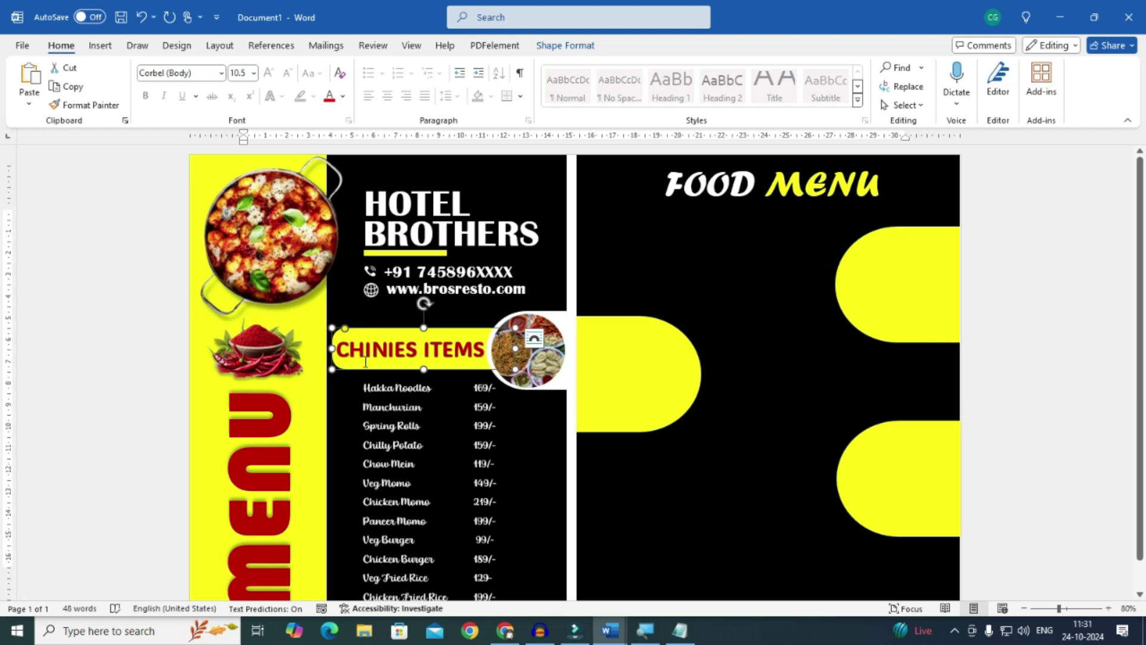
pyautogui.moveTo(366, 362); pyautogui.dragTo(378, 385)
pyautogui.moveTo(464, 353); pyautogui.dragTo(720, 207)
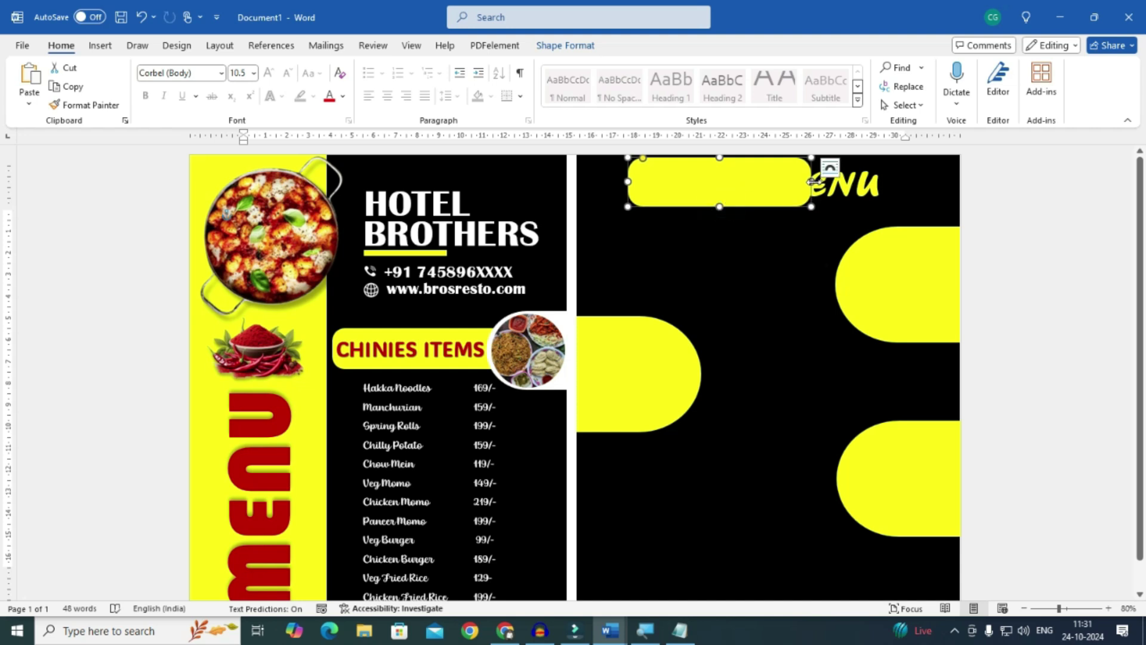
pyautogui.moveTo(813, 182); pyautogui.dragTo(891, 182)
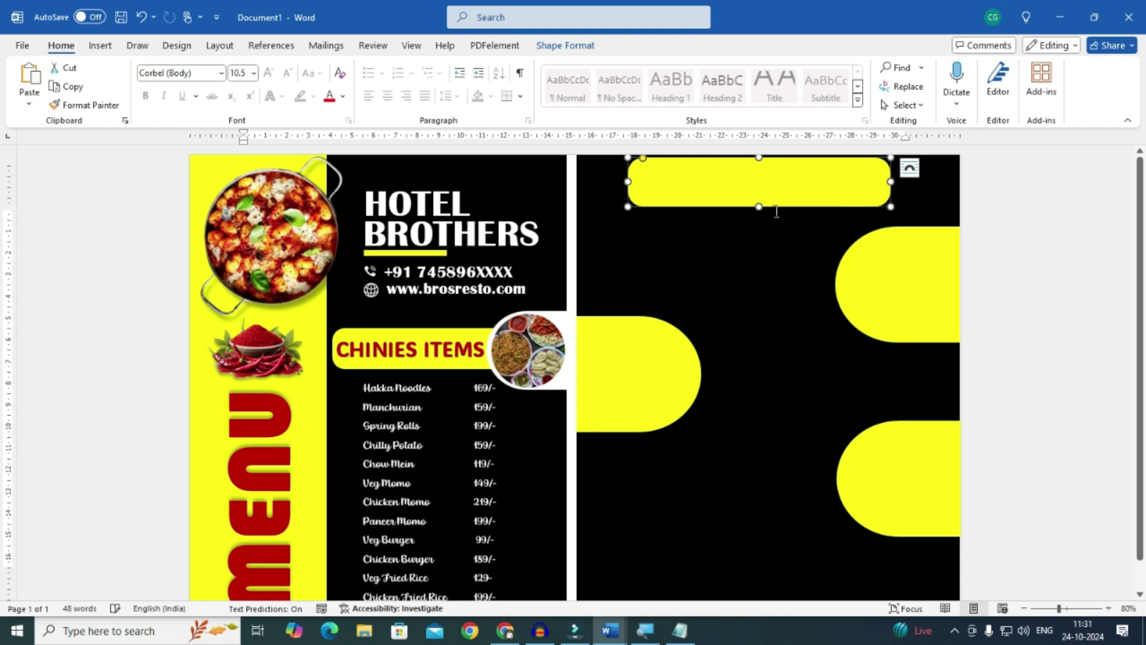
# - Remove the fill of the rounded bar over FOOD MENU and give it a white 3 pt outline
pyautogui.click(575, 51)
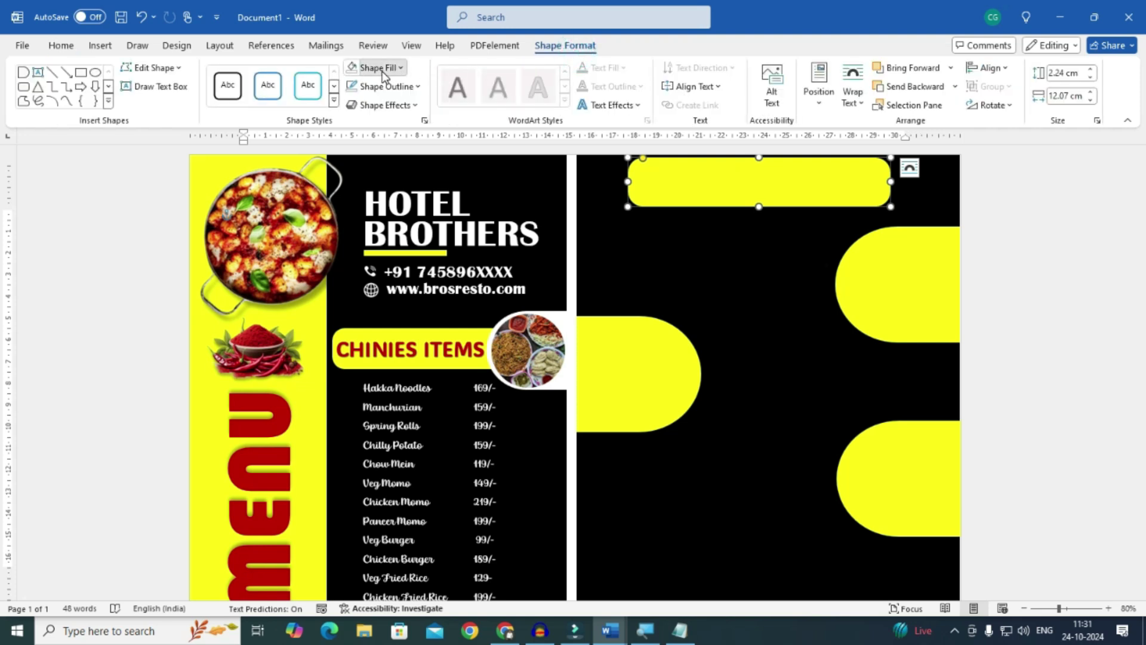
pyautogui.click(362, 69)
pyautogui.click(375, 258)
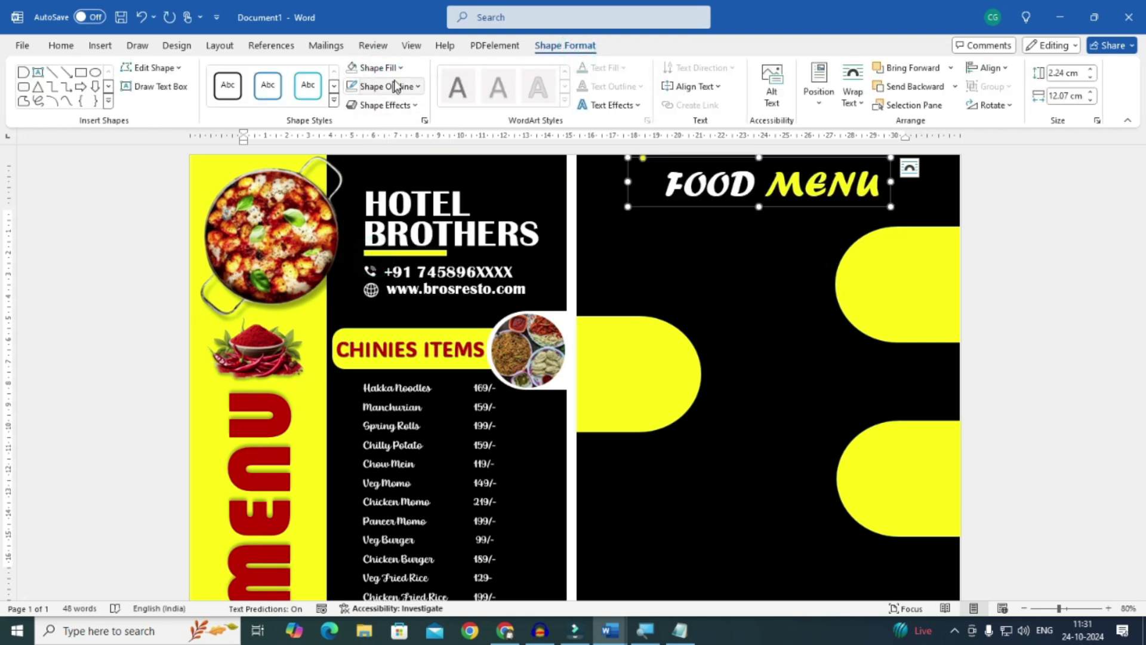
pyautogui.click(394, 86)
pyautogui.click(352, 161)
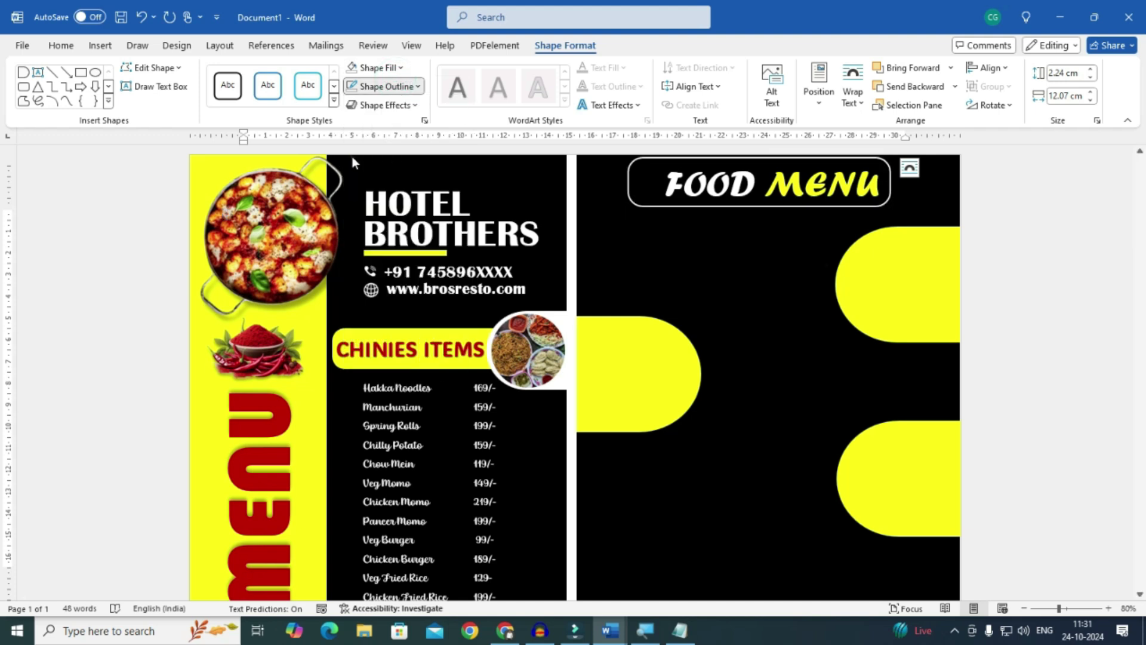
pyautogui.click(395, 86)
pyautogui.moveTo(413, 326)
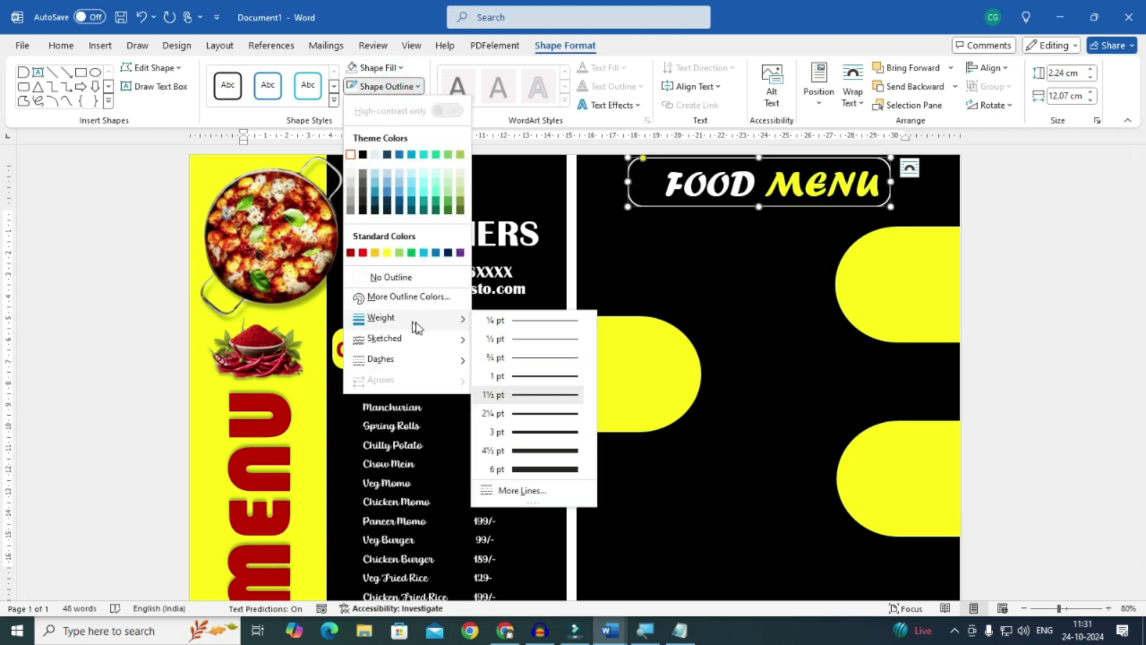
pyautogui.click(549, 431)
# - Nudge the white rounded outline slightly right and down around the FOOD MENU title
pyautogui.press('Right')
pyautogui.press('Right')
pyautogui.press('Right')
pyautogui.press('Right')
pyautogui.press('Down')
pyautogui.press('Down')
# - Enlarge the FOOD MENU text slightly and nudge it left to centre it inside the white rounded outline
pyautogui.click(754, 181)
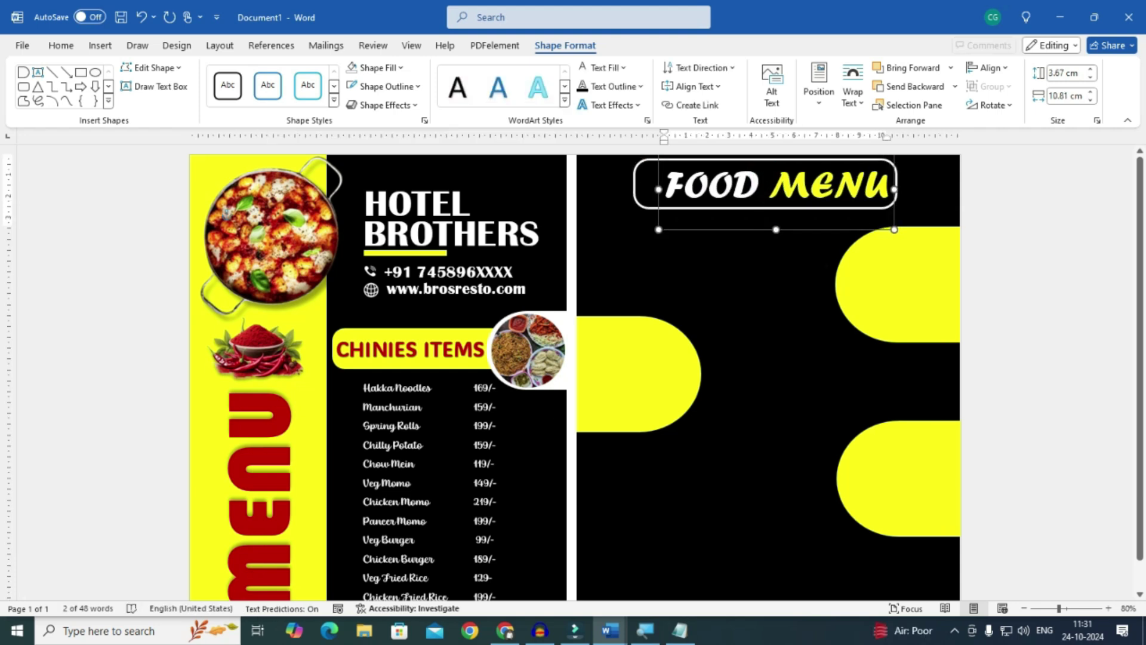
pyautogui.press('Left')
pyautogui.press('Left')
pyautogui.press('Left')
pyautogui.press('Left')
pyautogui.press('Left')
pyautogui.press('Left')
pyautogui.press('Up')
pyautogui.press('Right')
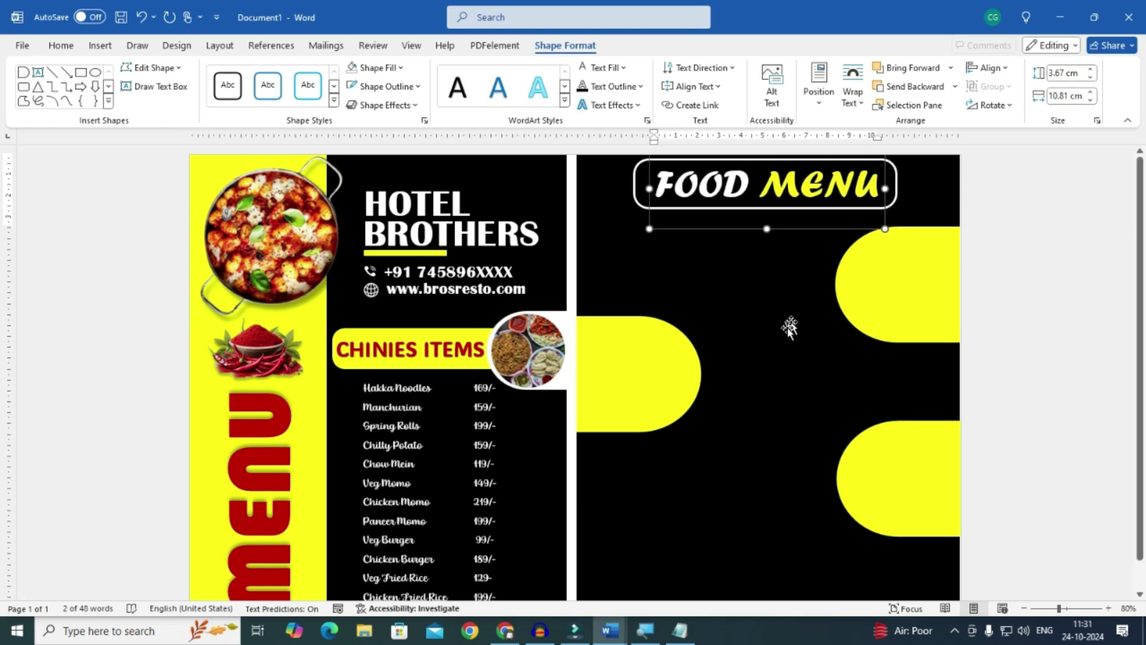
# - Shrink the right panel's upper right yellow shape to about 4.93 cm high and the lower right one to about 4.96 by 5.21 cm
pyautogui.scroll(-1, 790, 325)
pyautogui.click(630, 411)
pyautogui.click(896, 272)
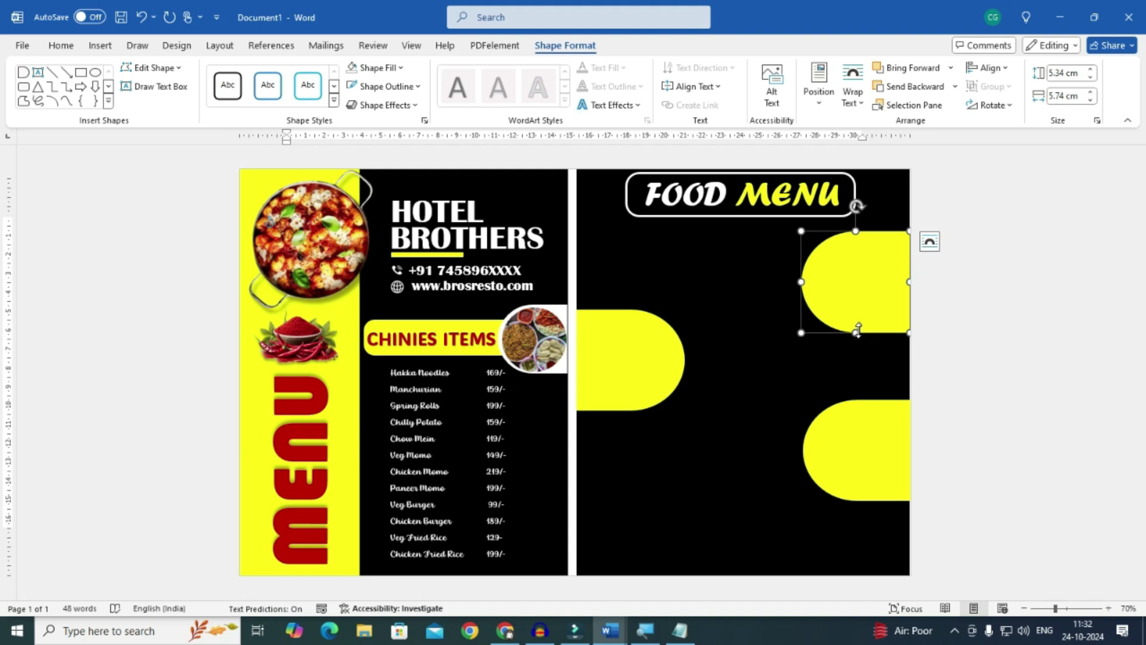
pyautogui.moveTo(858, 332); pyautogui.dragTo(858, 324)
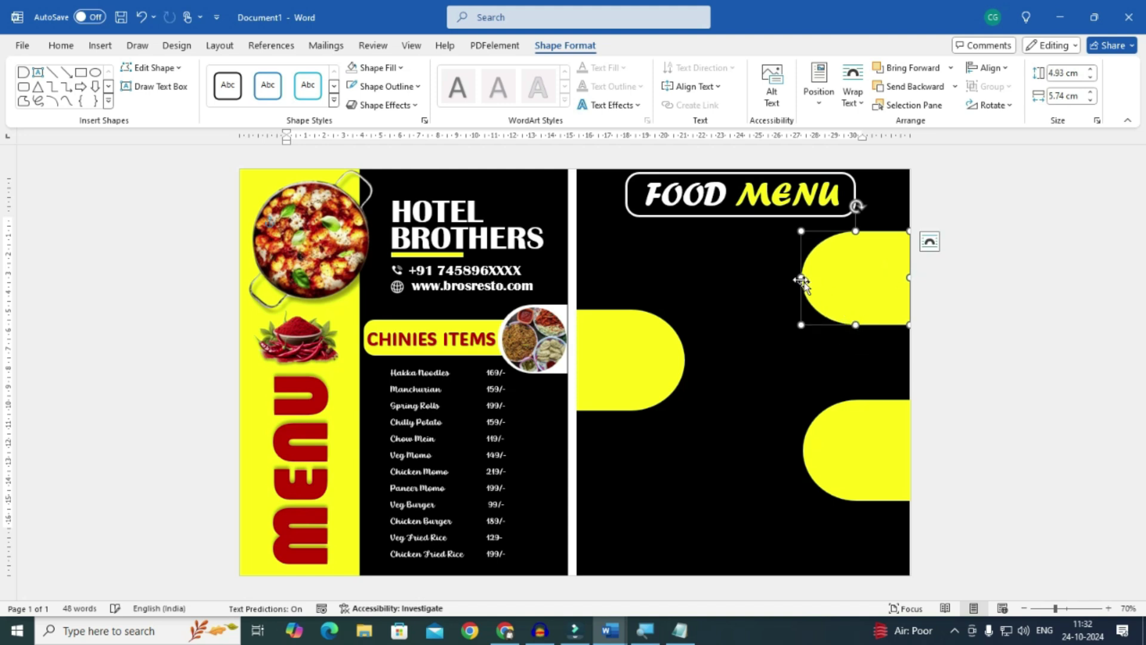
pyautogui.moveTo(800, 277); pyautogui.dragTo(809, 277)
pyautogui.click(847, 425)
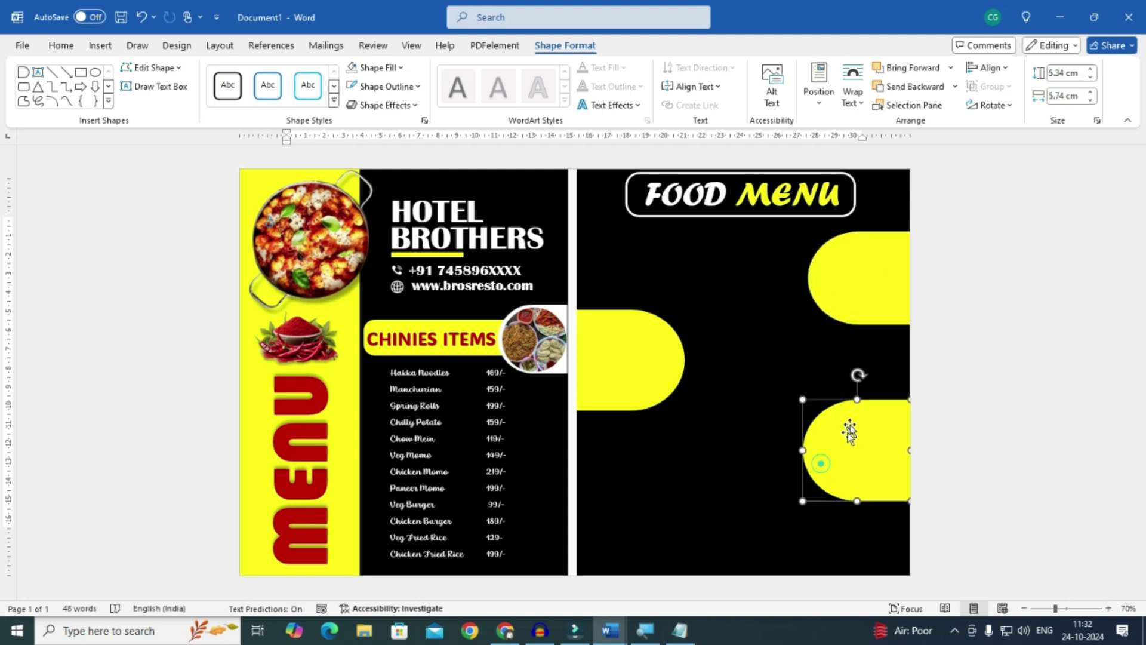
pyautogui.moveTo(805, 452); pyautogui.dragTo(813, 452)
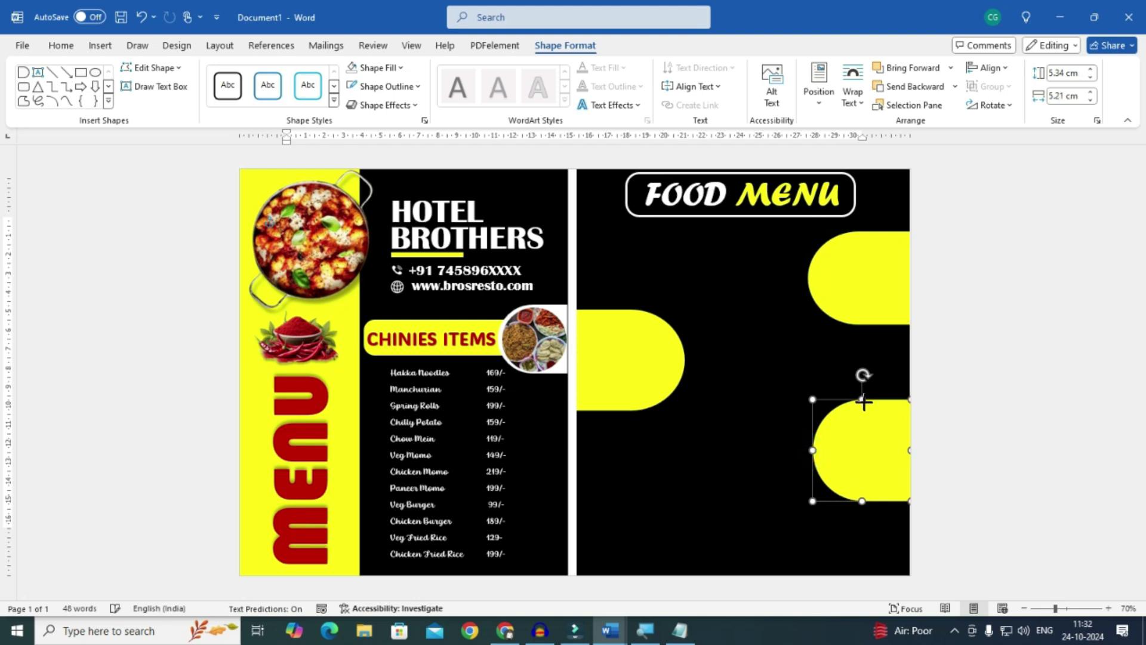
# - Shrink the yellow rounded shape on the right panel's left edge to about 5.04 cm high and 5.46 cm wide
pyautogui.click(636, 360)
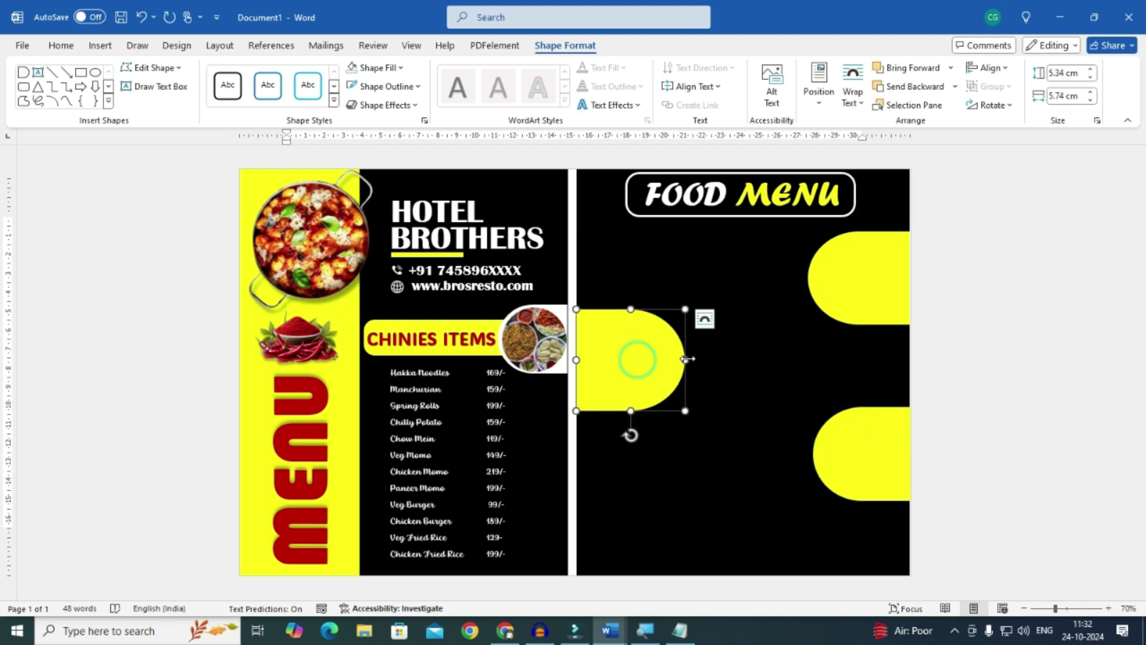
pyautogui.moveTo(685, 359); pyautogui.dragTo(680, 360)
pyautogui.moveTo(629, 309); pyautogui.dragTo(629, 315)
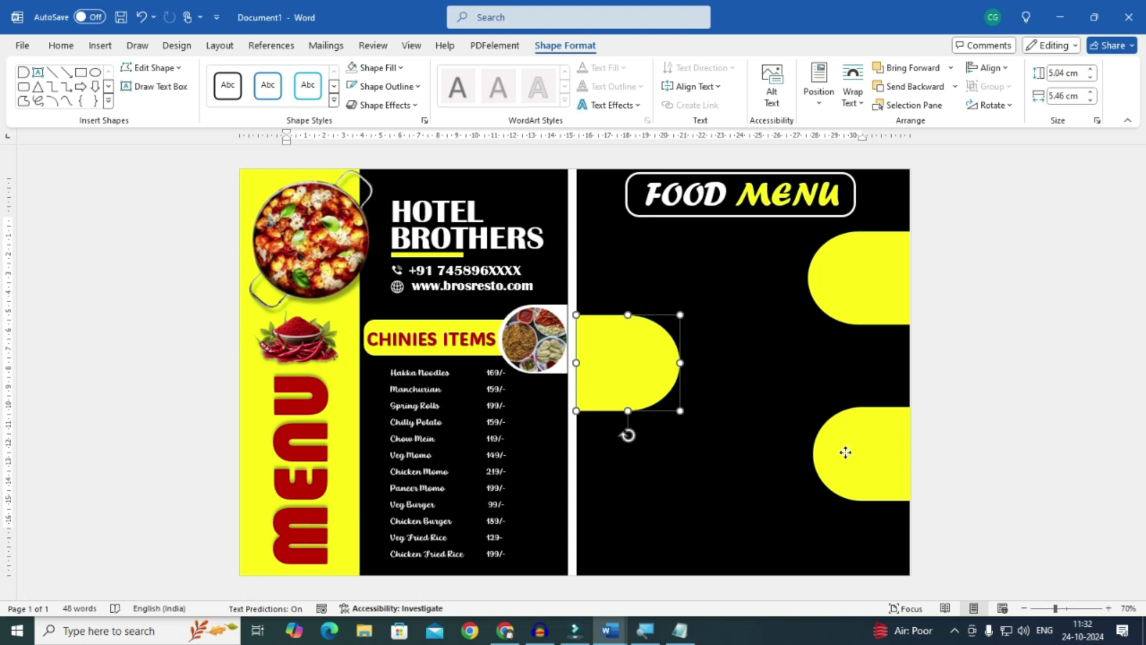
# - Move the lower right yellow shape slightly down and the upper right one slightly up, keeping both against the page edge
pyautogui.moveTo(845, 452); pyautogui.dragTo(844, 461)
pyautogui.moveTo(880, 298); pyautogui.dragTo(879, 290)
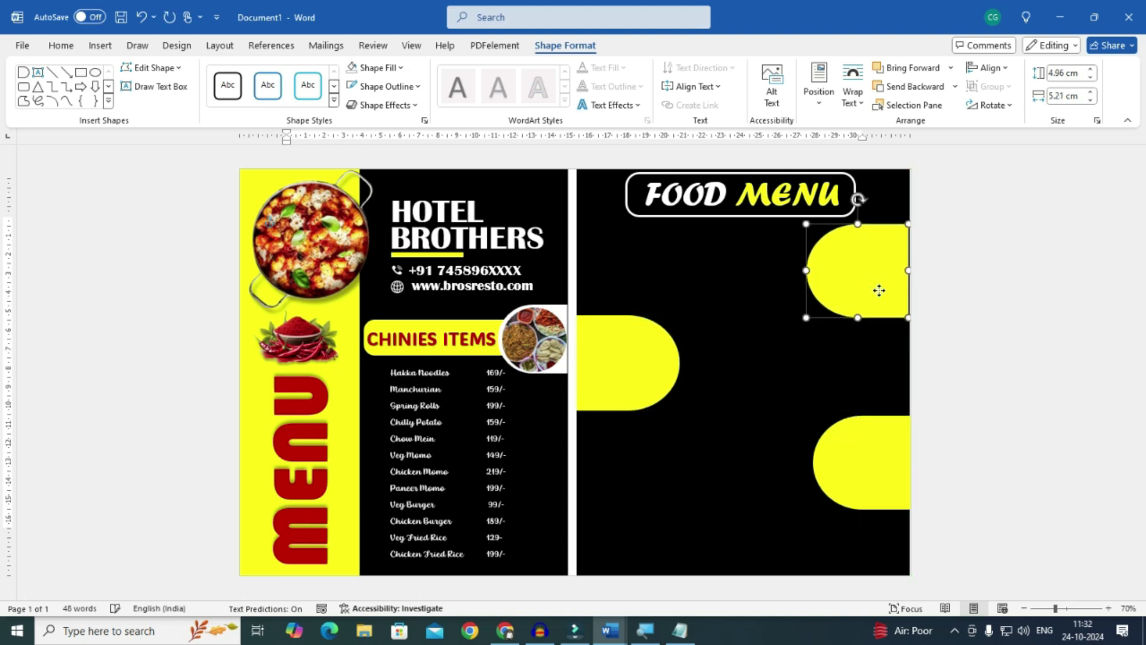
pyautogui.click(902, 197)
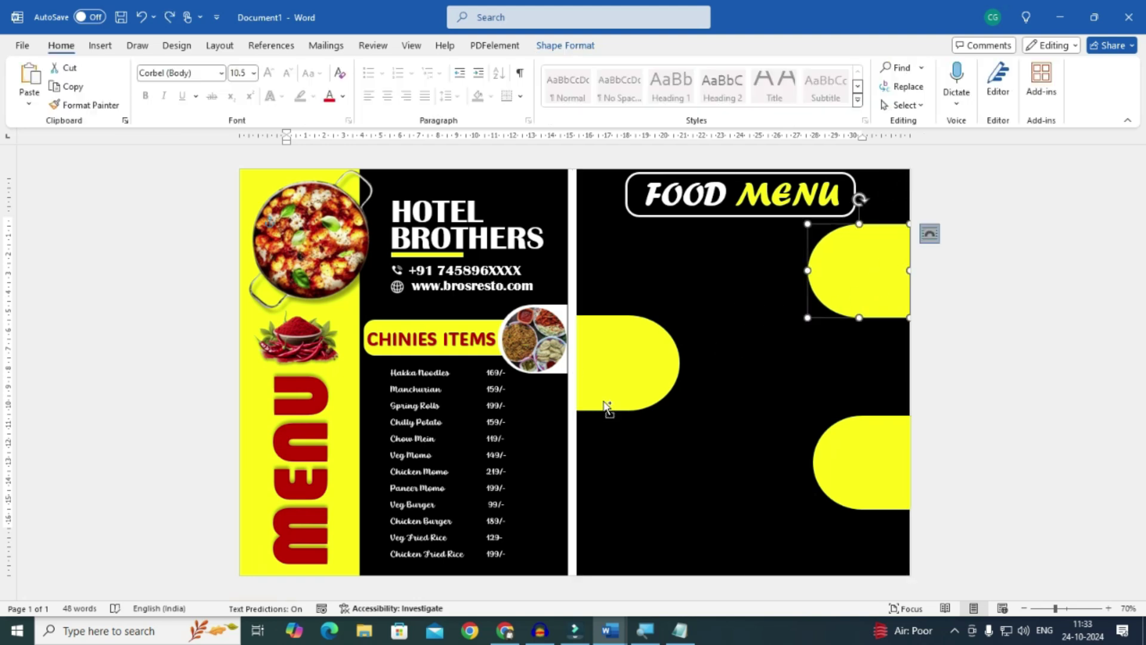
# - Duplicate the yellow rounded bar behind CHINIES ITEMS and place the copy below FOOD MENU, beside the upper right yellow shape
pyautogui.scroll(1, 591, 402)
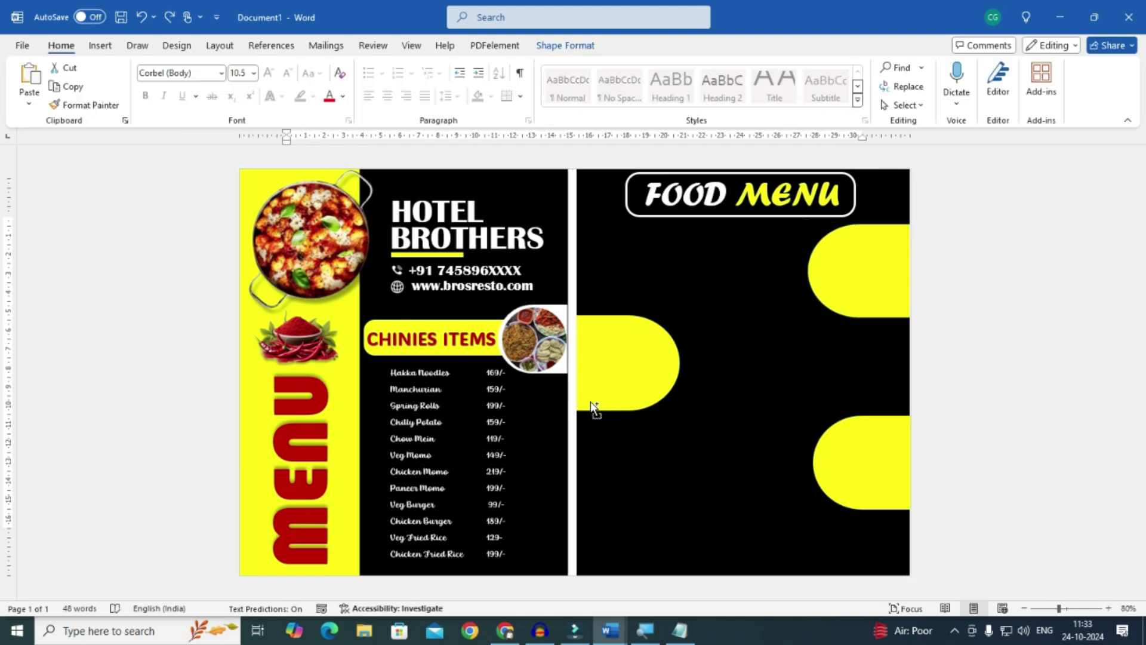
pyautogui.scroll(6, 591, 409)
pyautogui.click(171, 421)
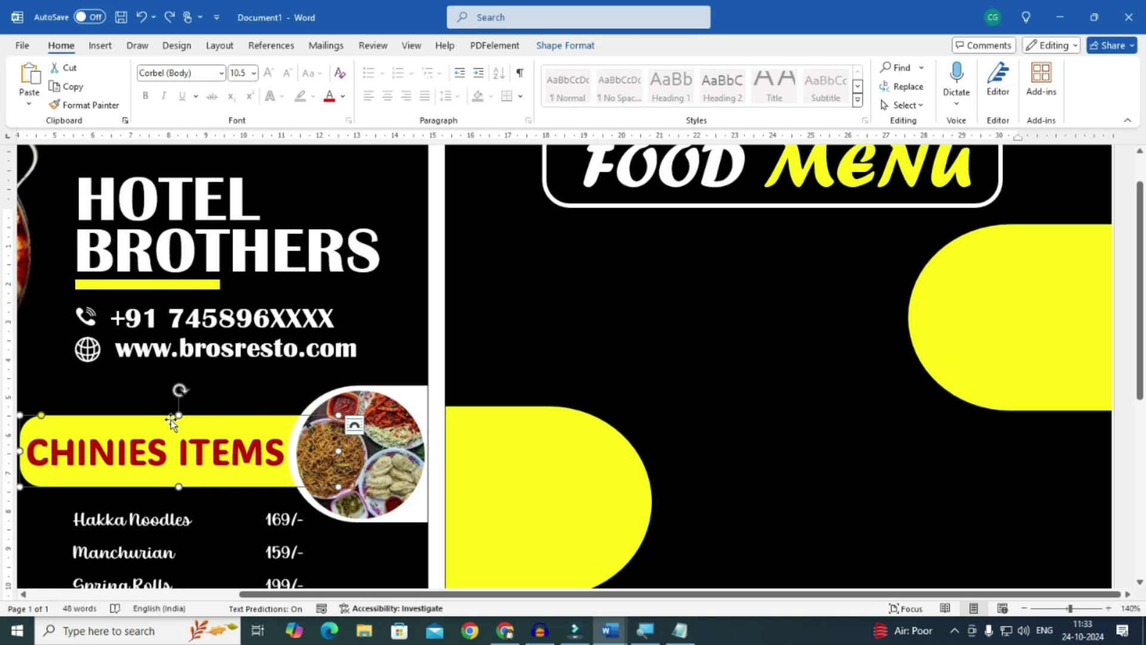
pyautogui.hotkey('ctrl', 'd')
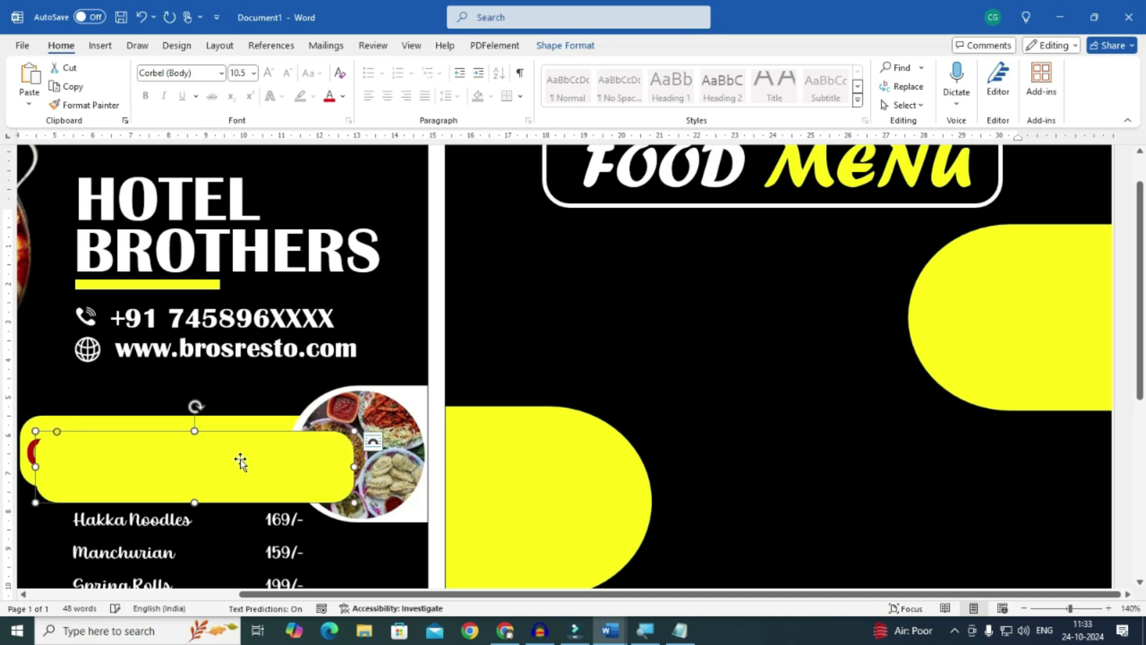
pyautogui.moveTo(255, 474); pyautogui.dragTo(664, 246)
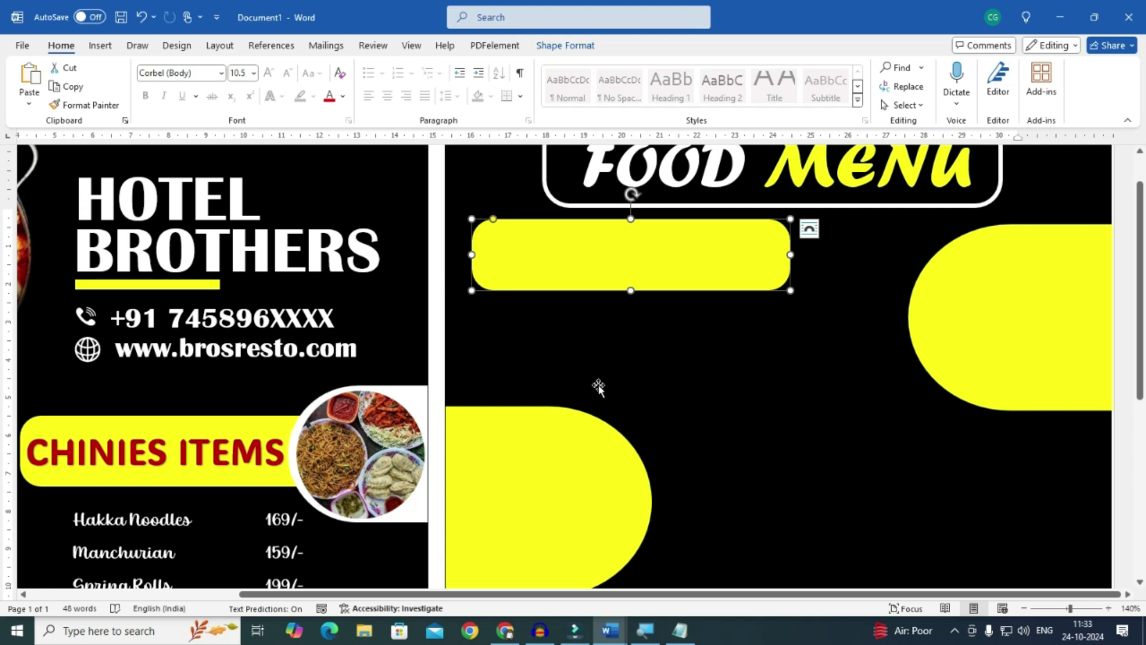
# - Duplicate the CHINIES ITEMS heading text and place the copy on the yellow bar below FOOD MENU
pyautogui.keyDown('ctrl'); pyautogui.scroll(-4, 598, 387); pyautogui.keyUp('ctrl')
pyautogui.click(374, 391)
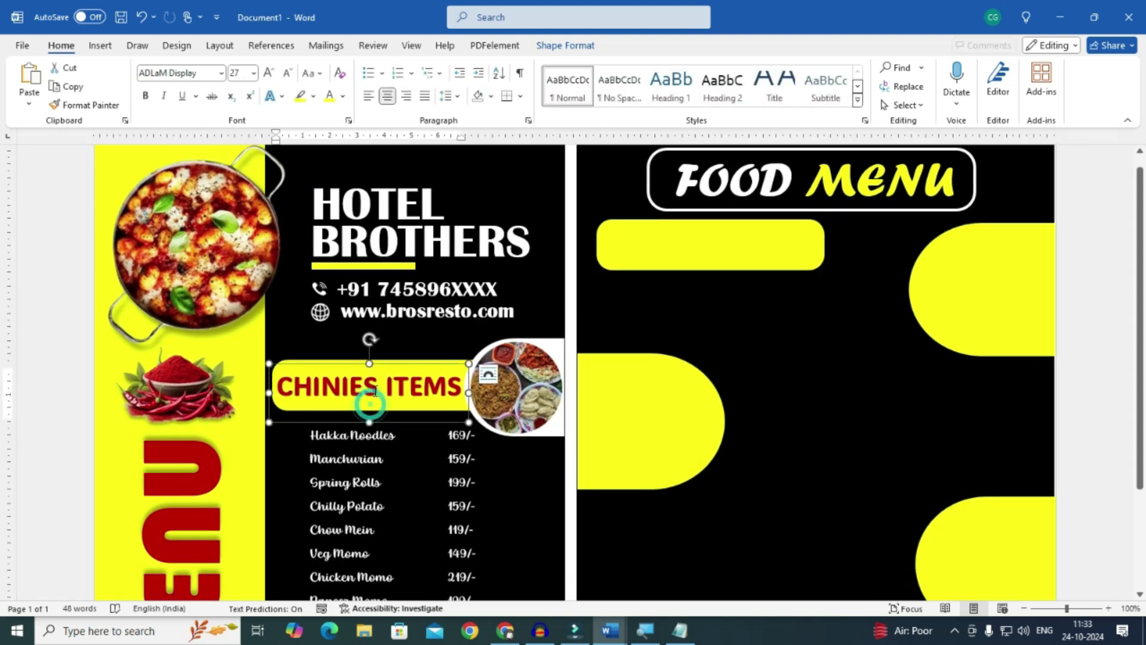
pyautogui.hotkey('ctrl', 'd')
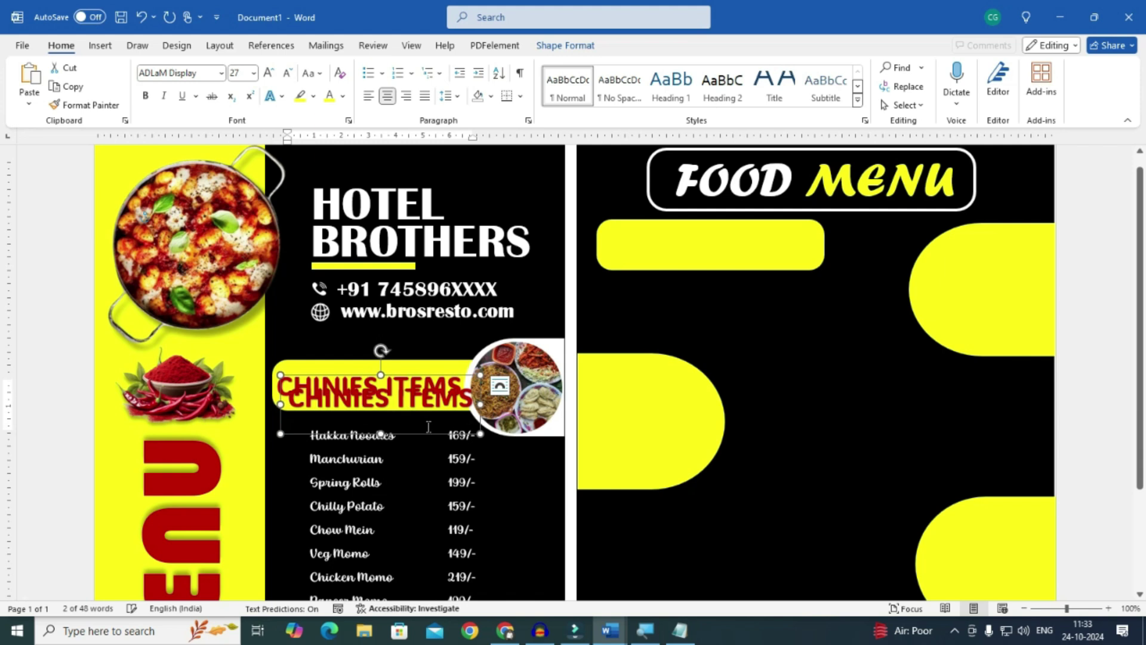
pyautogui.moveTo(425, 434); pyautogui.dragTo(743, 276)
# - Change the copied heading's text to PANEER SPECIAL and nudge it to sit centred on its yellow bar
pyautogui.click(739, 263)
pyautogui.hotkey('ctrl', 'a')
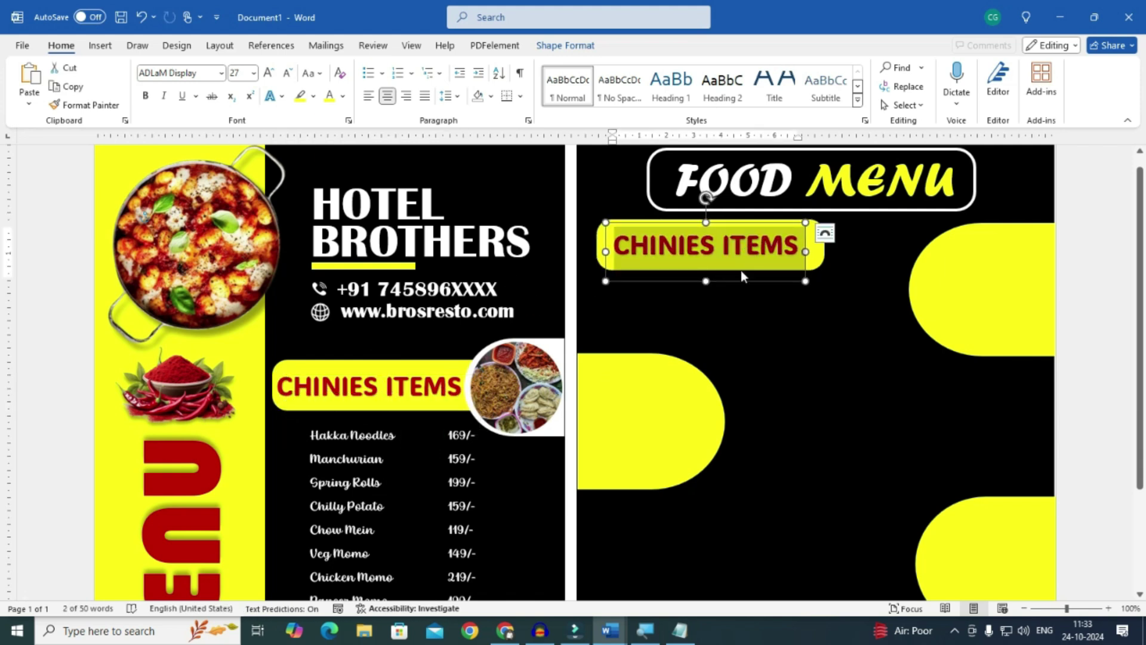
pyautogui.write('PANEER')
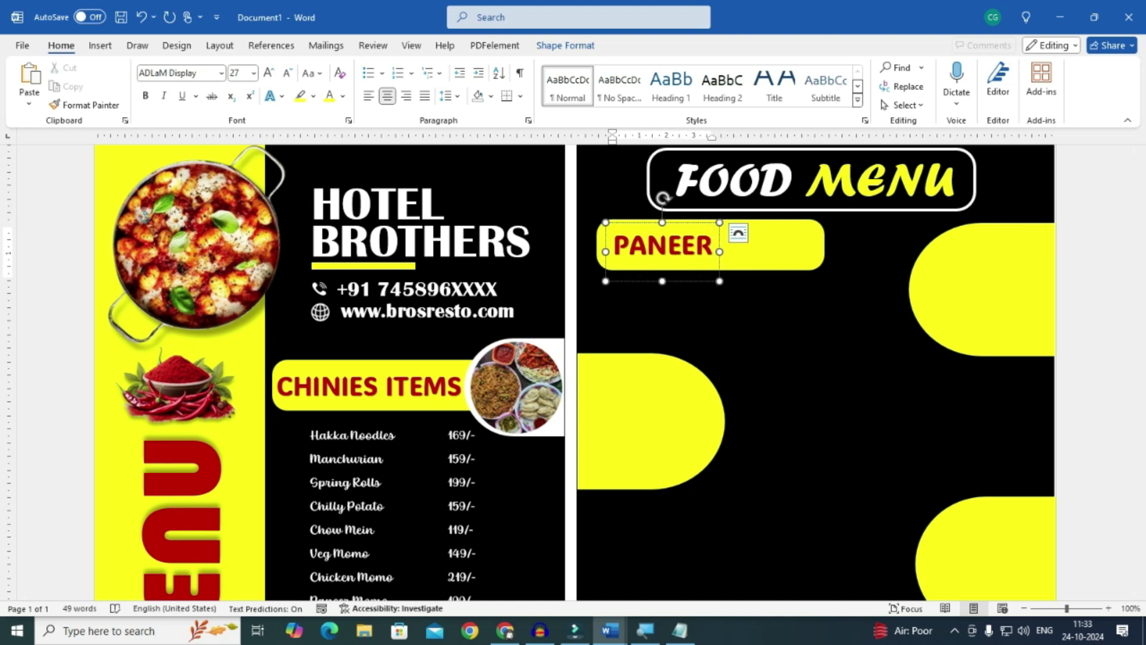
pyautogui.write(' SPECIA')
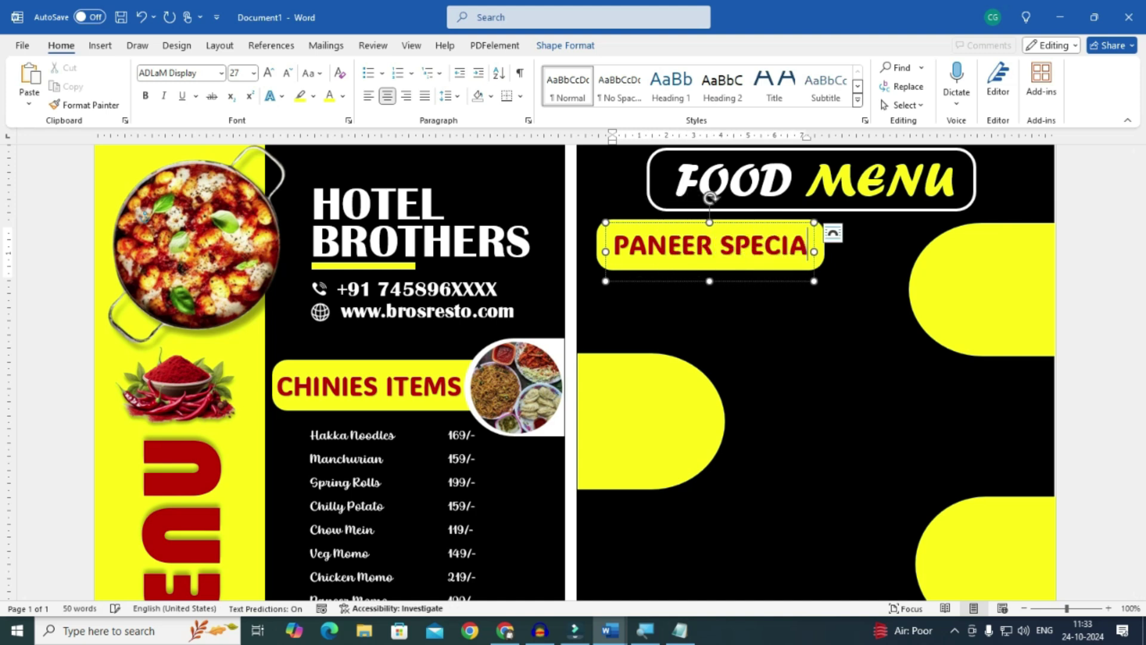
pyautogui.write('L')
pyautogui.hotkey('ctrl', 'a')
pyautogui.press('Down')
pyautogui.press('ctrl')
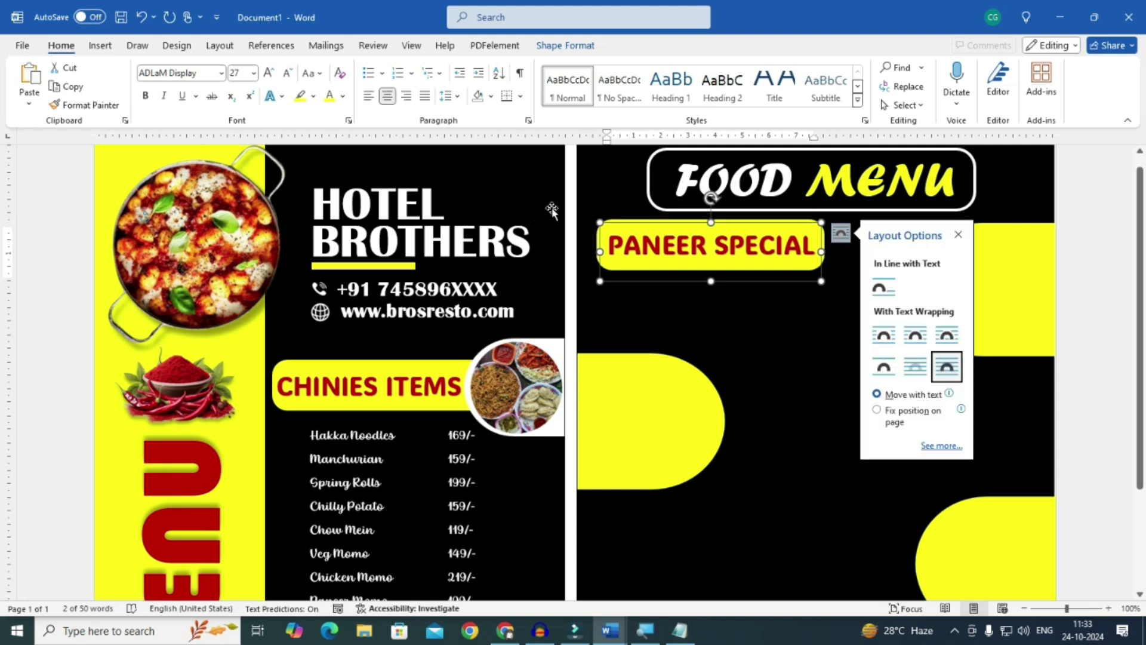
# - Duplicate the Chinies price list, place the copy below PANEER SPECIAL and shorten its text box to about four items
pyautogui.click(683, 389)
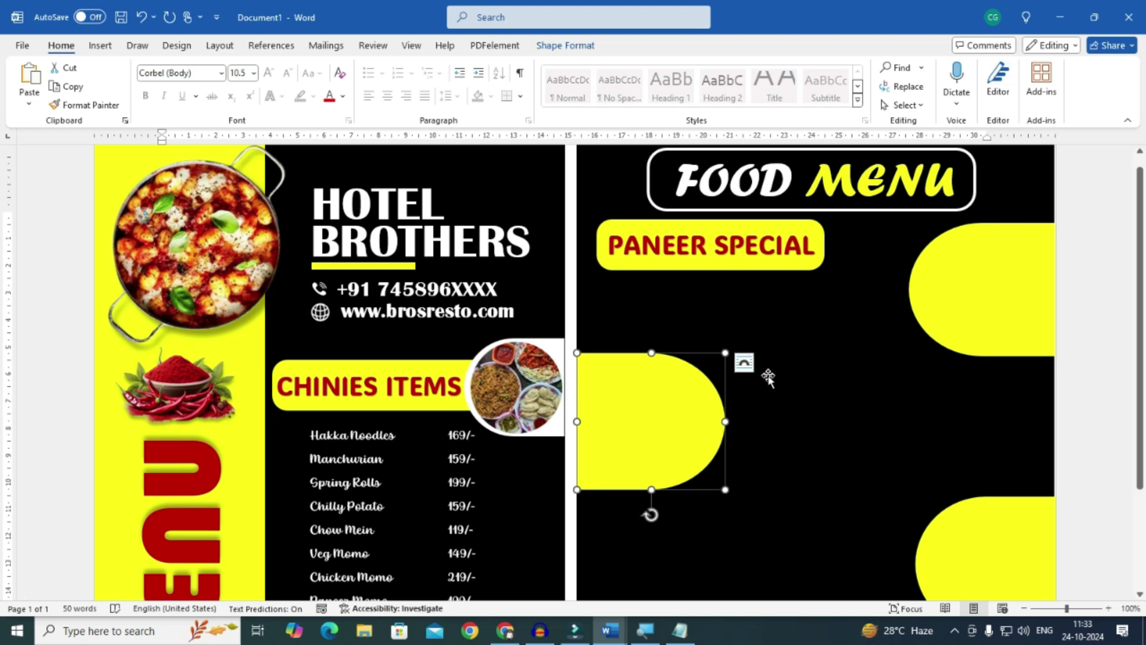
pyautogui.click(384, 478)
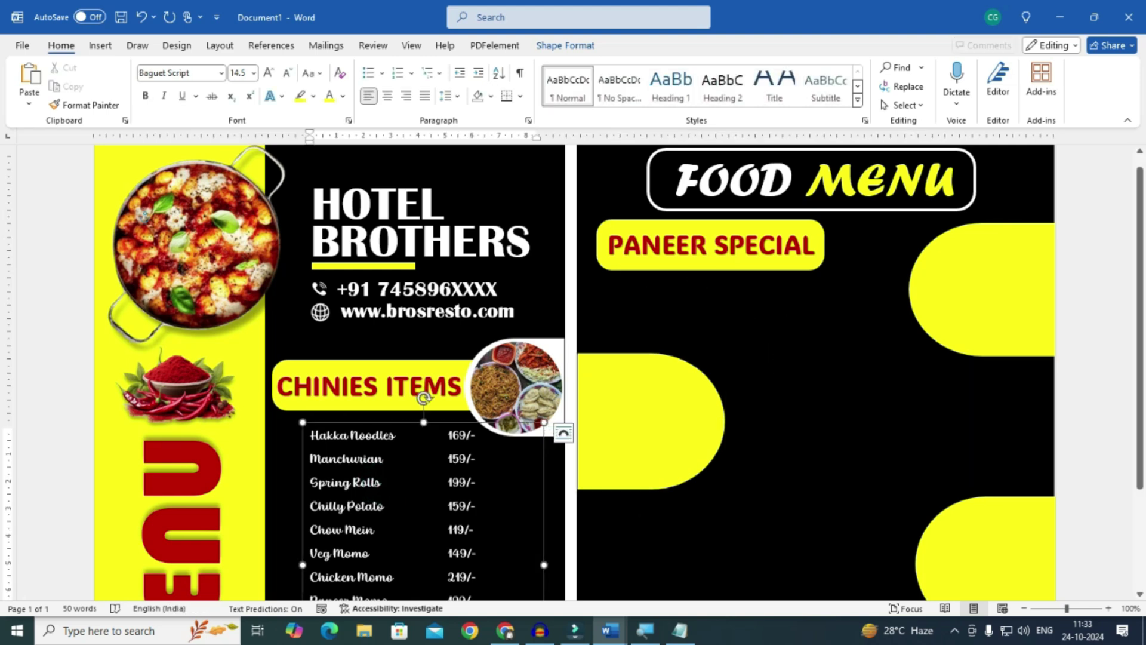
pyautogui.hotkey('ctrl', 'v')
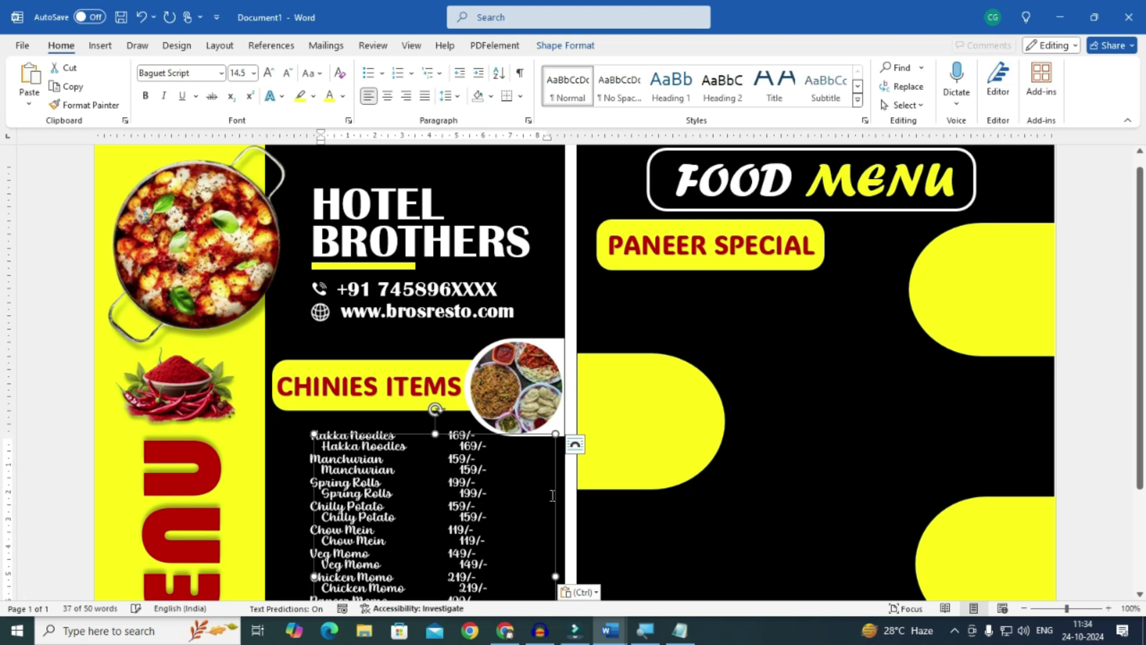
pyautogui.moveTo(562, 492); pyautogui.dragTo(891, 349)
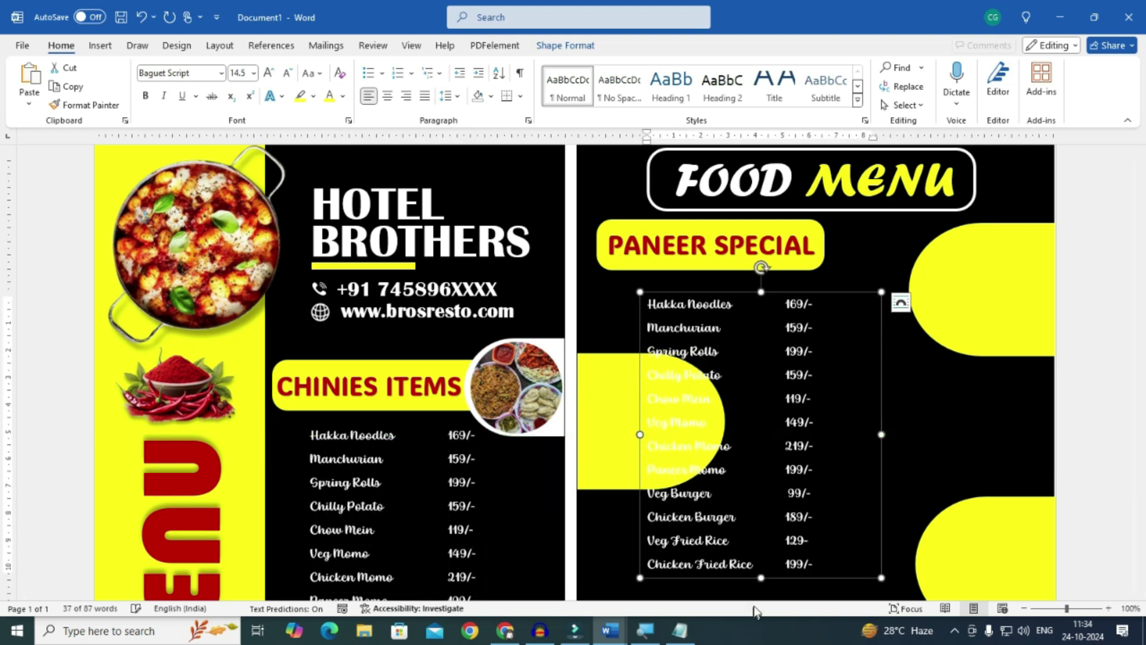
pyautogui.moveTo(760, 575); pyautogui.dragTo(761, 513)
pyautogui.moveTo(759, 576); pyautogui.dragTo(786, 373)
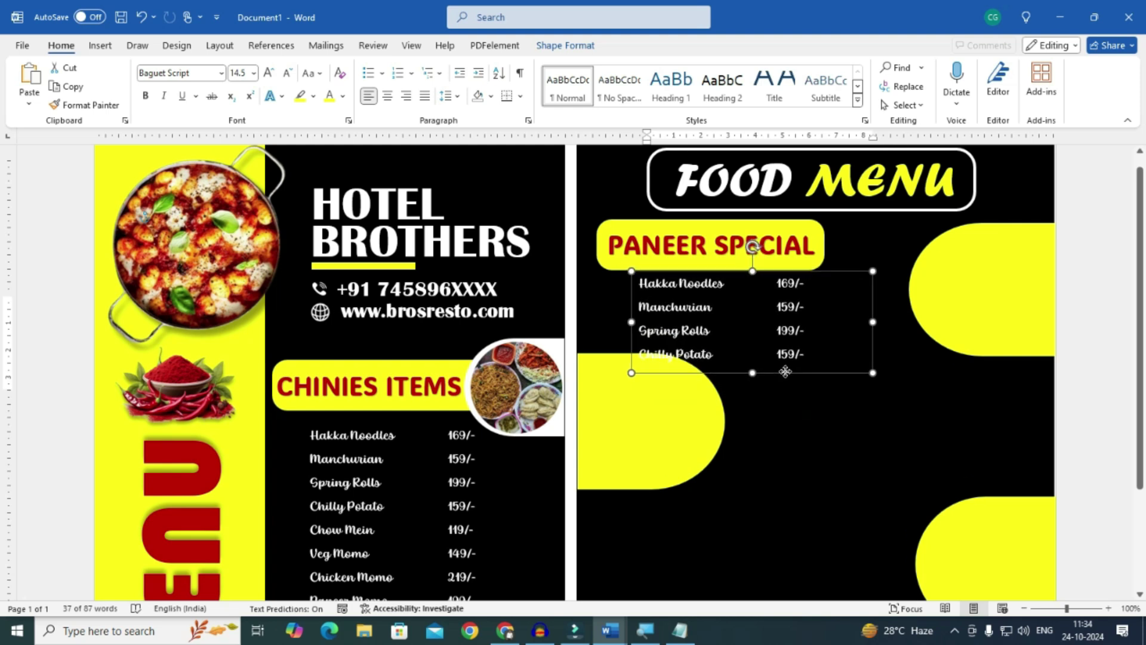
# - Reduce the height of the yellow bar behind PANEER SPECIAL and shift the heading text up to stay centred on it
pyautogui.click(742, 267)
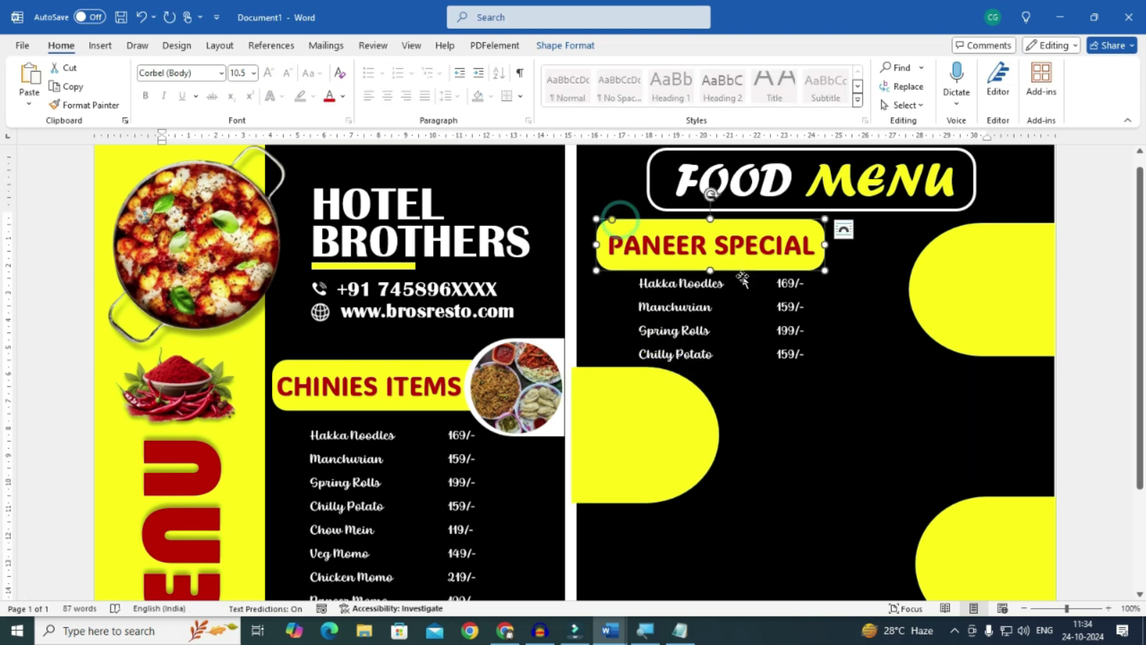
pyautogui.moveTo(711, 267); pyautogui.dragTo(710, 260)
pyautogui.click(709, 244)
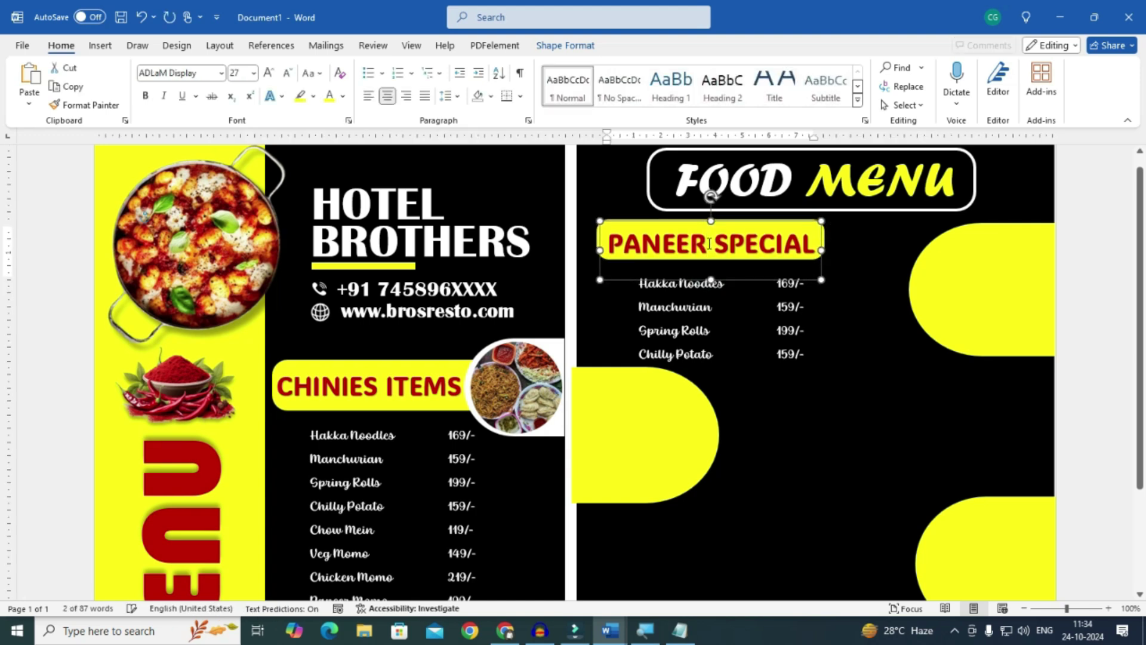
# - Lengthen the copied price list box to fit five items, nudging it up, and move the right panel's left yellow shape down
pyautogui.click(722, 342)
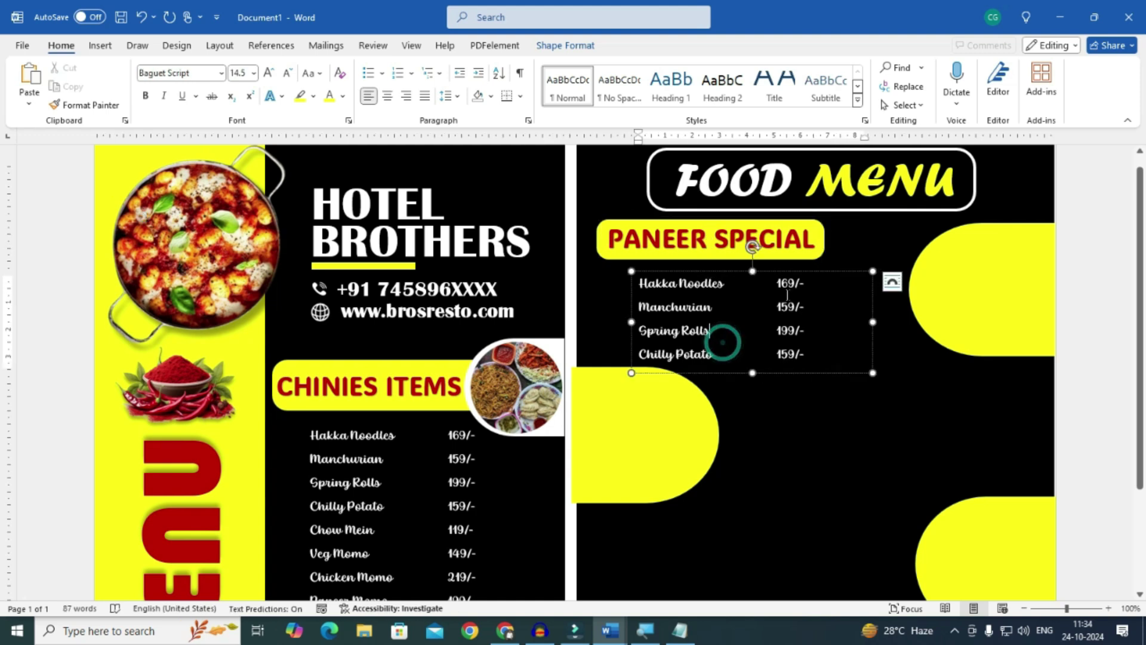
pyautogui.moveTo(752, 371); pyautogui.dragTo(752, 384)
pyautogui.press('Up')
pyautogui.press('Up')
pyautogui.press('Left')
pyautogui.click(645, 427)
pyautogui.moveTo(640, 456); pyautogui.dragTo(633, 497)
# - Replace the copied list with the Notepad items Kadhai Paneer through Paneer Do Pyaza and their prices, keeping each item on one line
pyautogui.click(694, 275)
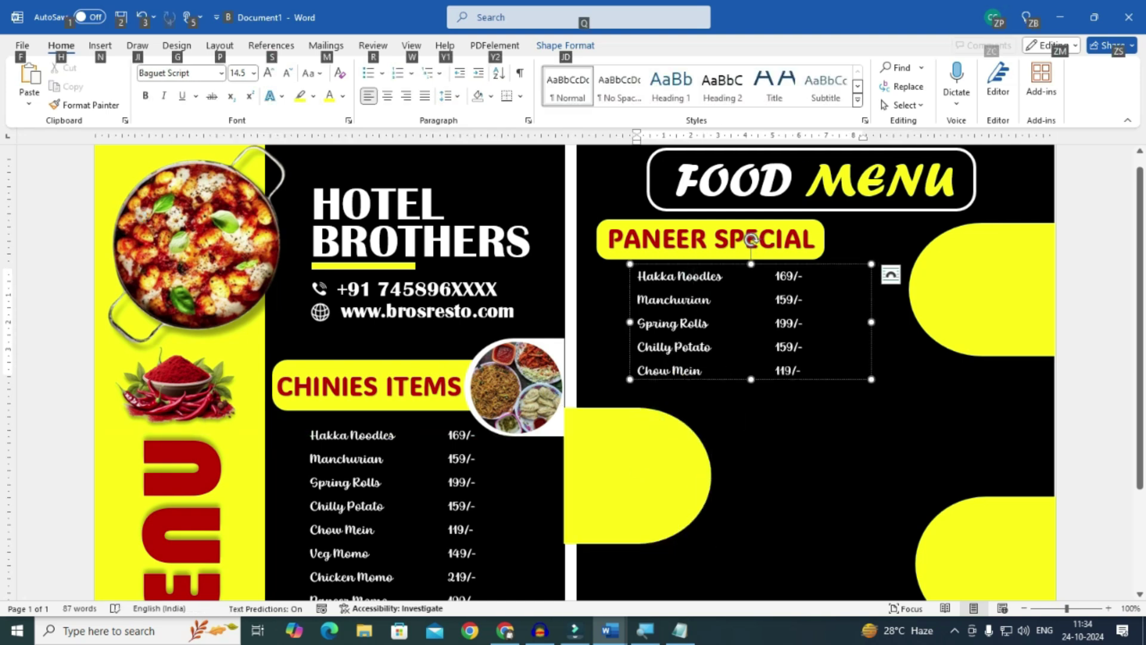
pyautogui.hotkey('alt', 'Tab')
pyautogui.moveTo(7, 456); pyautogui.dragTo(531, 573)
pyautogui.scroll(-3, 525, 572)
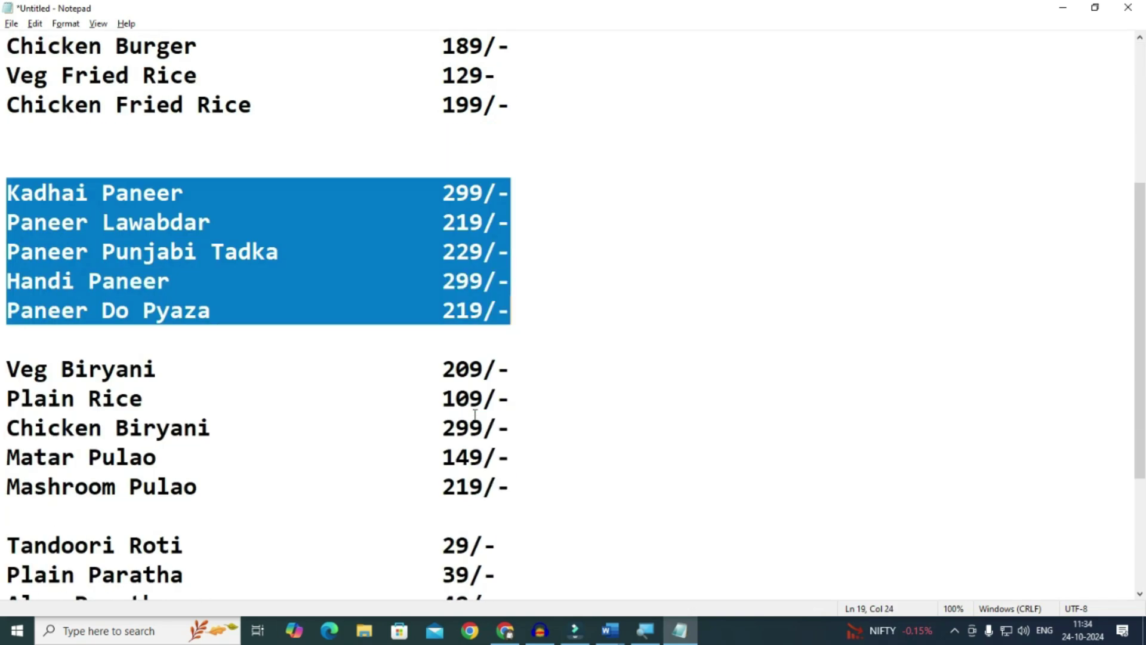
pyautogui.hotkey('alt', 'Tab')
pyautogui.hotkey('ctrl', 'a')
pyautogui.hotkey('ctrl', 'v')
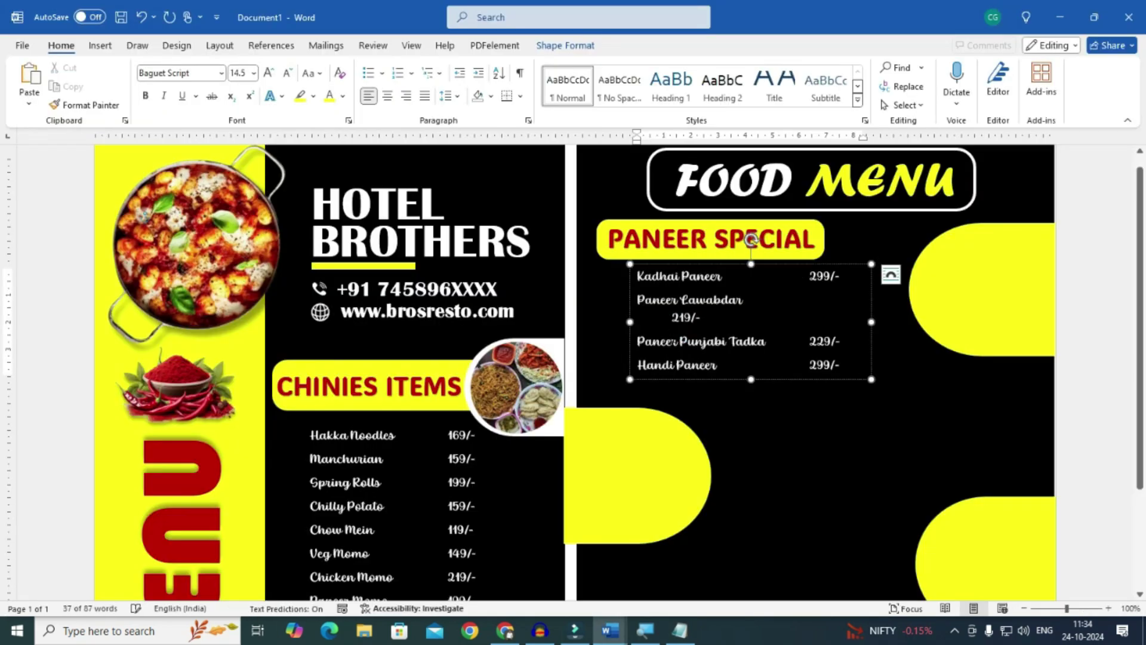
pyautogui.press('Delete')
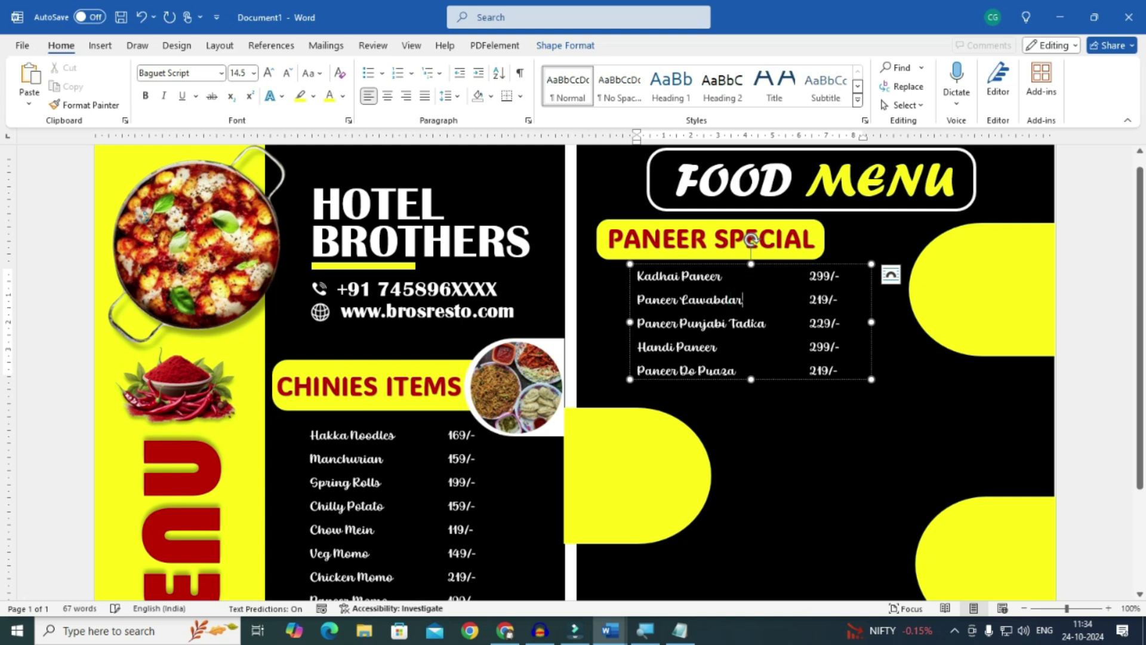
# - Shift the paneer price list left under its heading and move the left yellow shape up, flush with the panel's edge
pyautogui.click(682, 386)
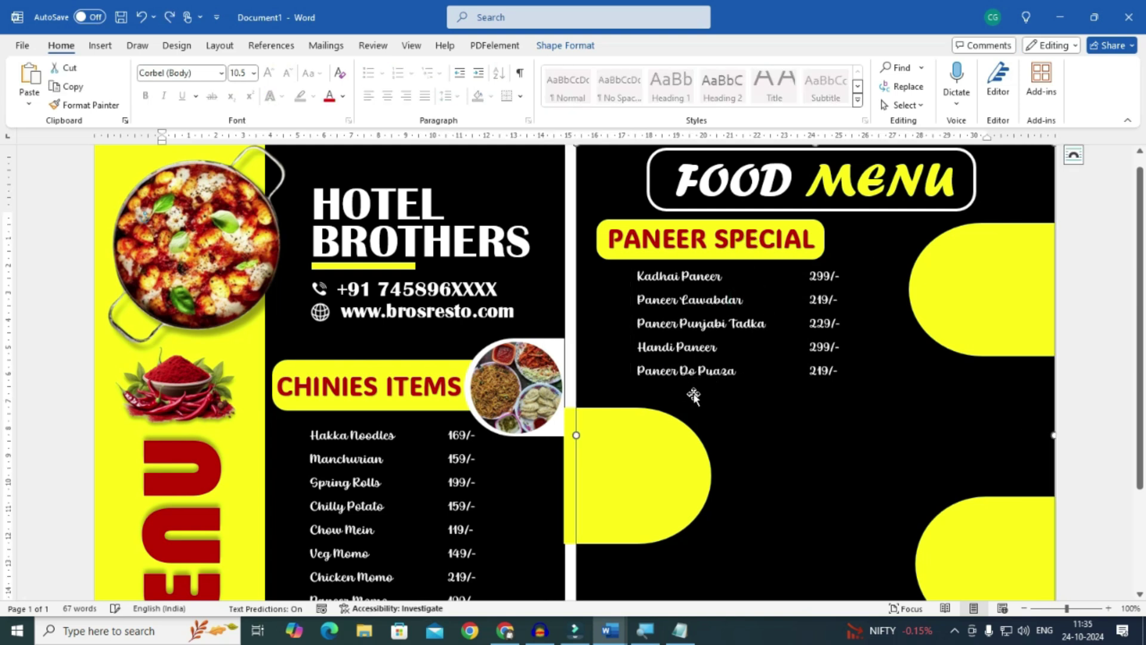
pyautogui.click(690, 380)
pyautogui.press('Left')
pyautogui.press('Left')
pyautogui.press('Left')
pyautogui.press('Left')
pyautogui.press('Left')
pyautogui.press('Left')
pyautogui.press('Left')
pyautogui.press('Left')
pyautogui.press('Left')
pyautogui.press('Left')
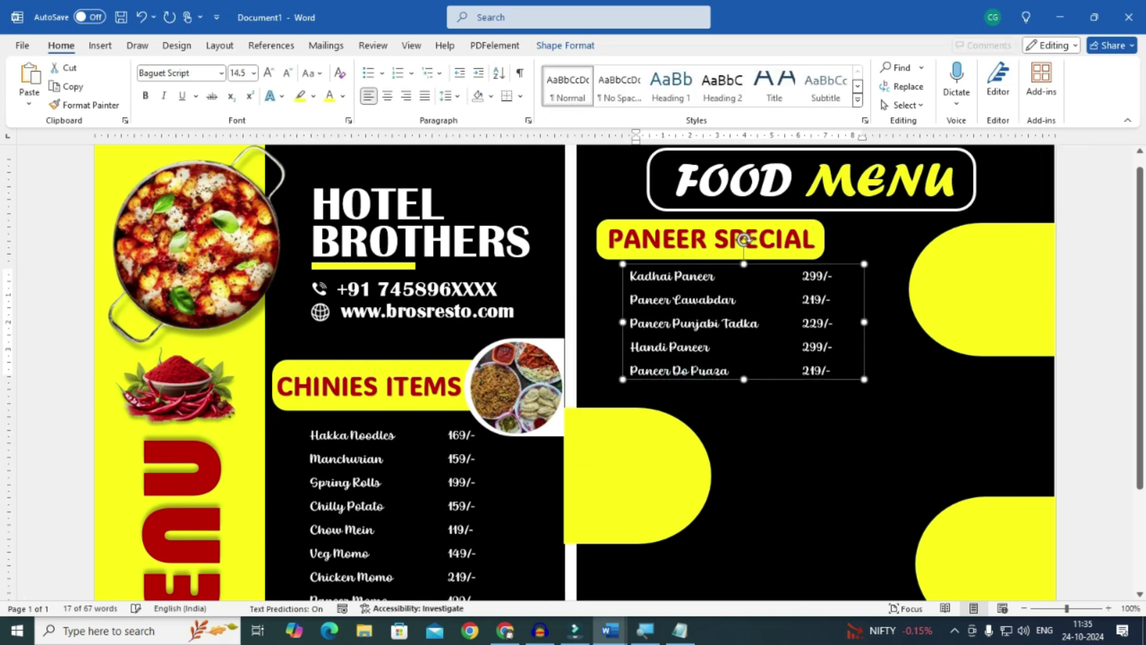
pyautogui.press('Right')
pyautogui.press('Right')
pyautogui.press('Right')
pyautogui.press('Right')
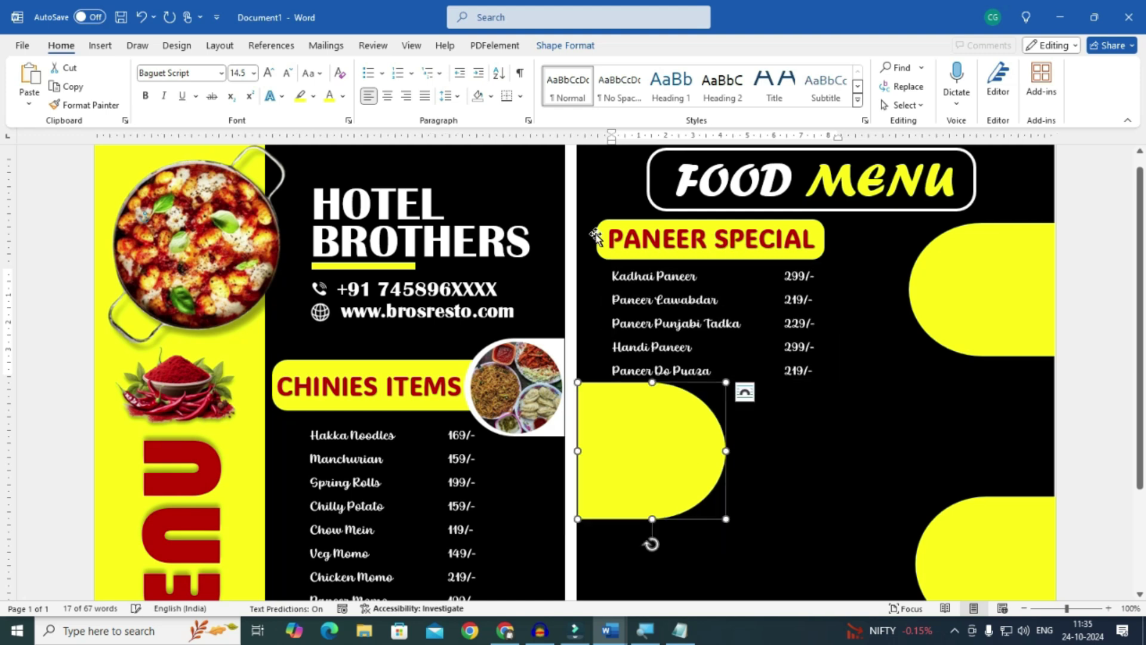
# - Duplicate the yellow bar behind PANEER SPECIAL twice, placing one copy below the left yellow shape and one below the upper right shape
pyautogui.click(596, 236)
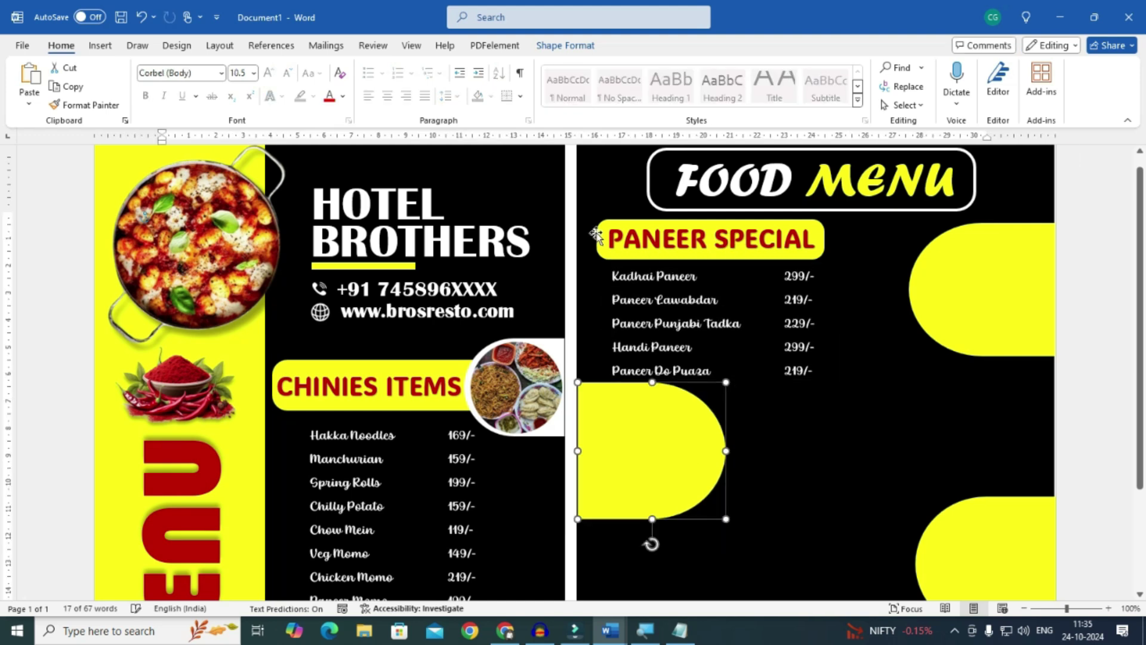
pyautogui.click(601, 236)
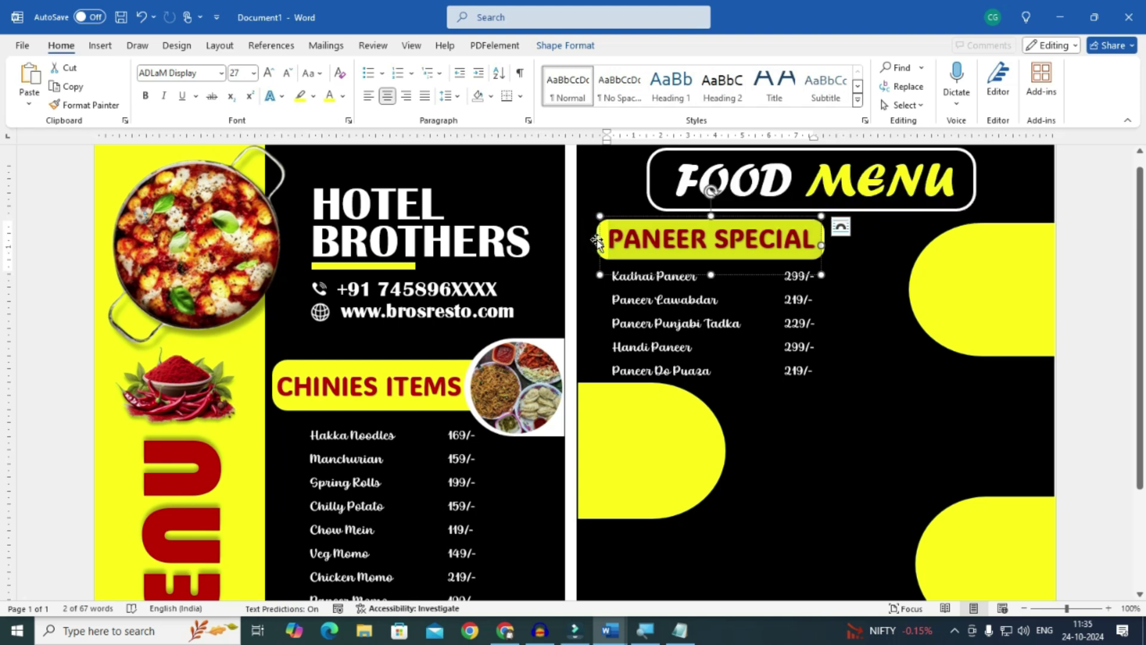
pyautogui.scroll(4, 600, 242)
pyautogui.scroll(5, 601, 262)
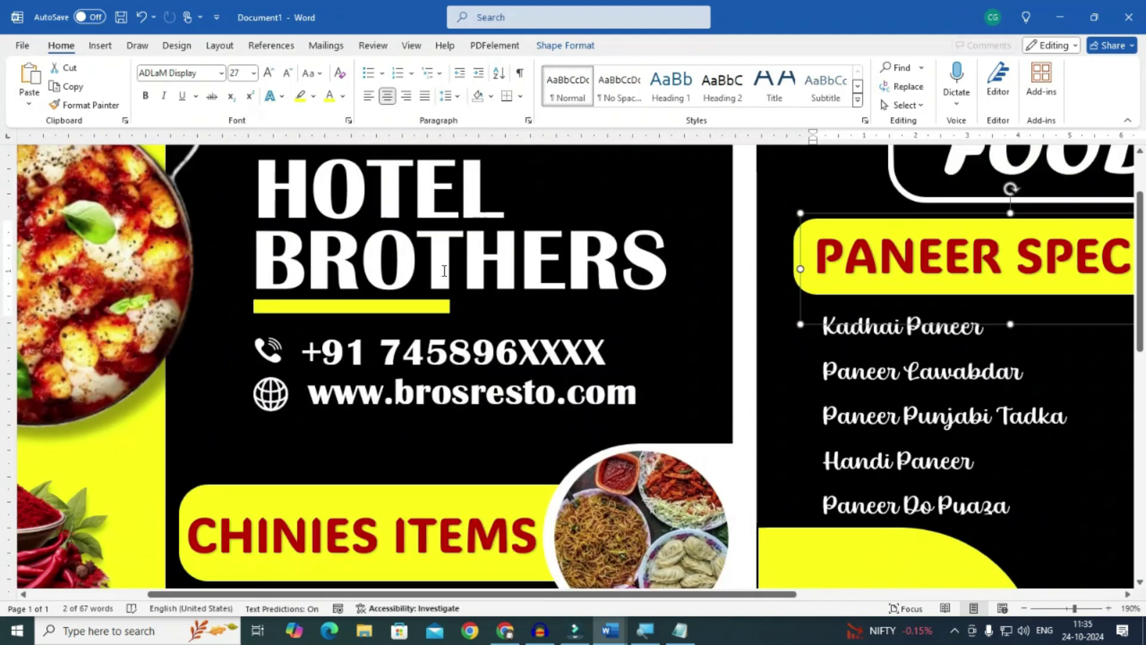
pyautogui.click(865, 230)
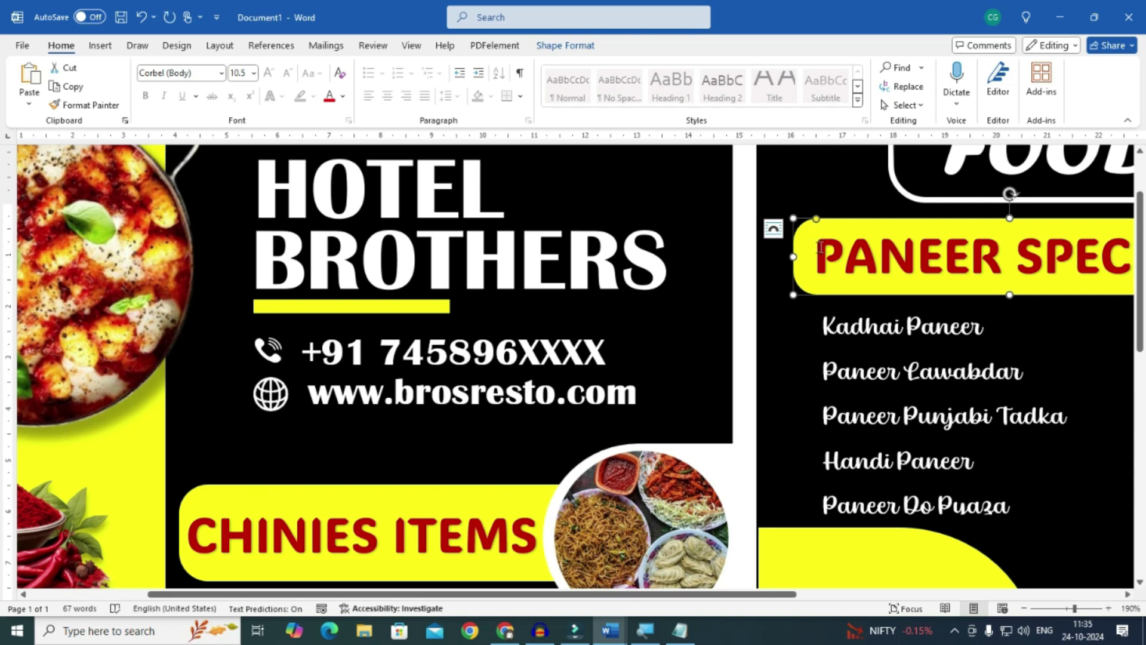
pyautogui.scroll(-11, 800, 262)
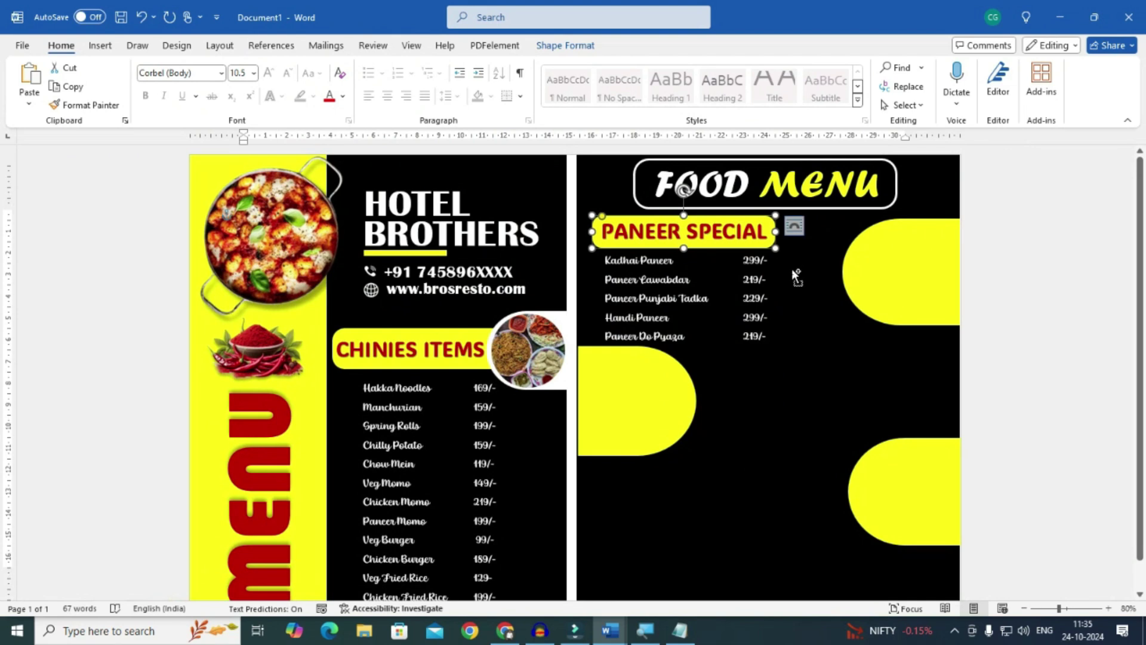
pyautogui.scroll(-1, 791, 268)
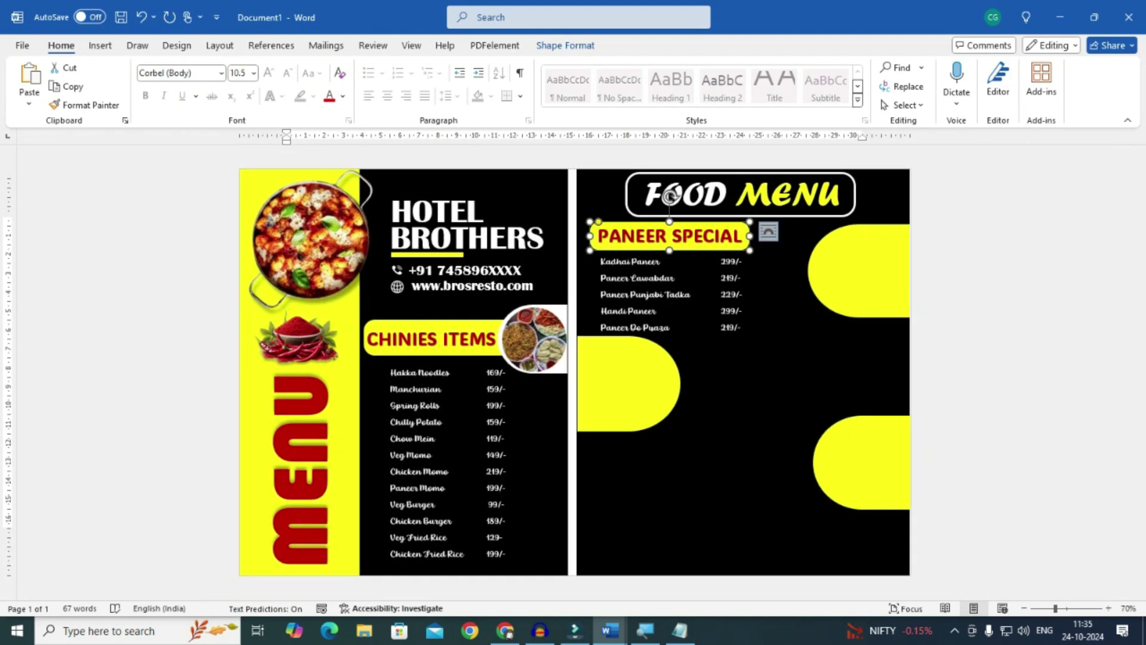
pyautogui.hotkey('ctrl', 'v')
pyautogui.moveTo(715, 245); pyautogui.dragTo(661, 459)
pyautogui.hotkey('ctrl', 'v')
# - Move the left yellow shape slightly down and narrow the bar below the upper right shape from its left side
pyautogui.moveTo(646, 404); pyautogui.dragTo(646, 408)
pyautogui.press('Down')
pyautogui.press('Down')
pyautogui.press('Down')
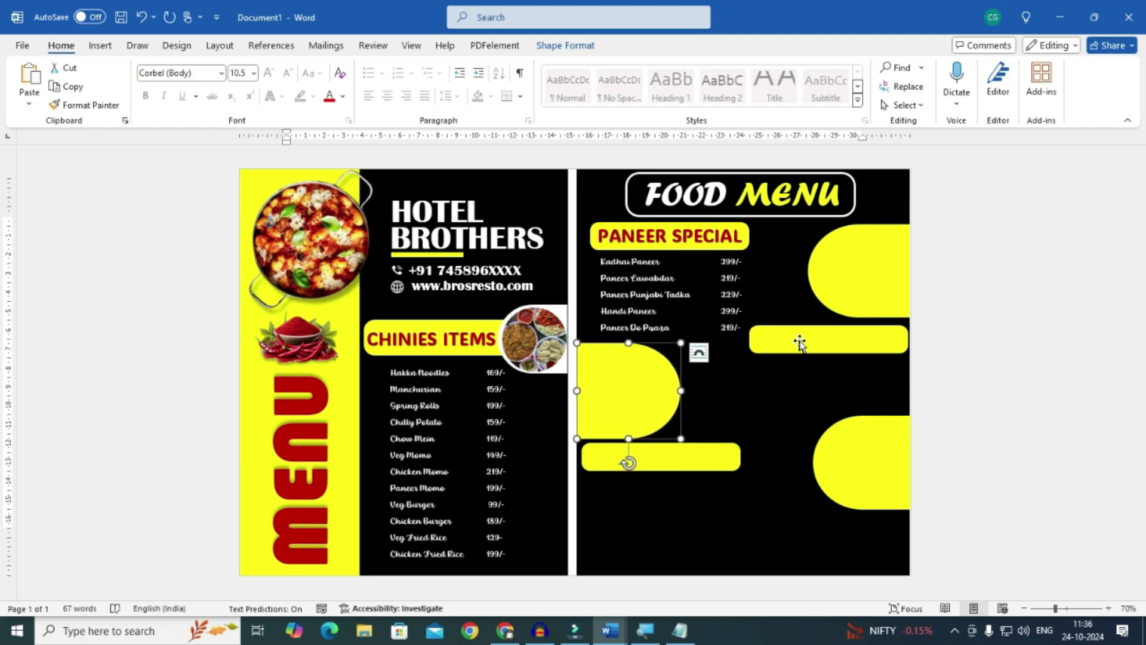
pyautogui.click(858, 352)
pyautogui.moveTo(752, 339); pyautogui.dragTo(766, 338)
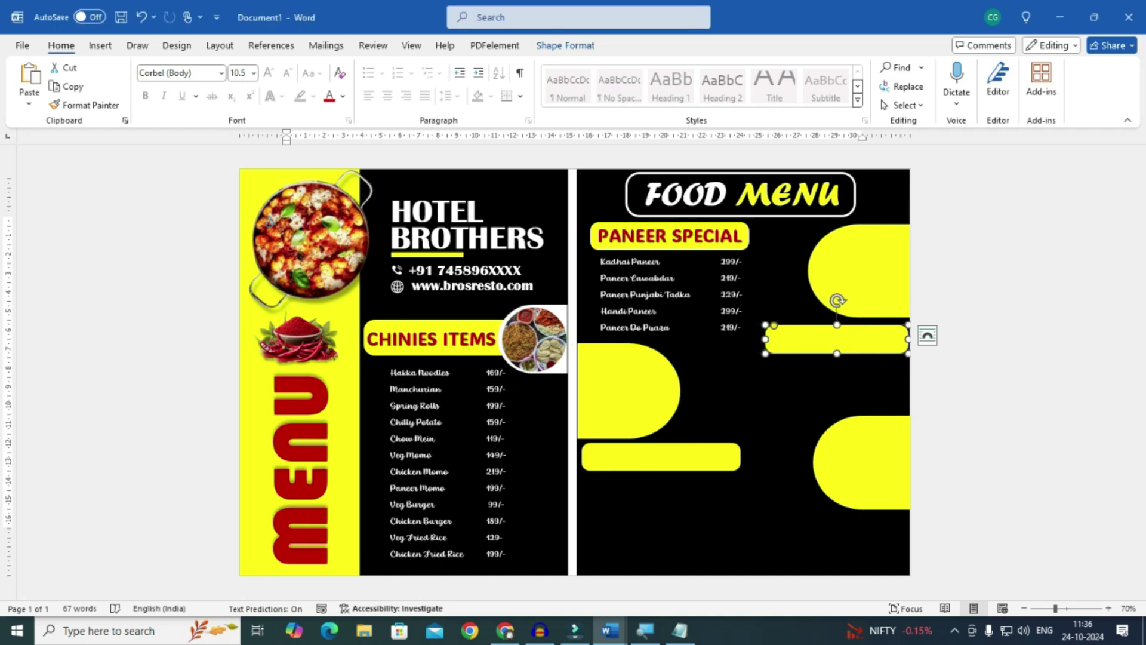
# - Duplicate the PANEER SPECIAL heading text onto both new yellow bars
pyautogui.click(673, 238)
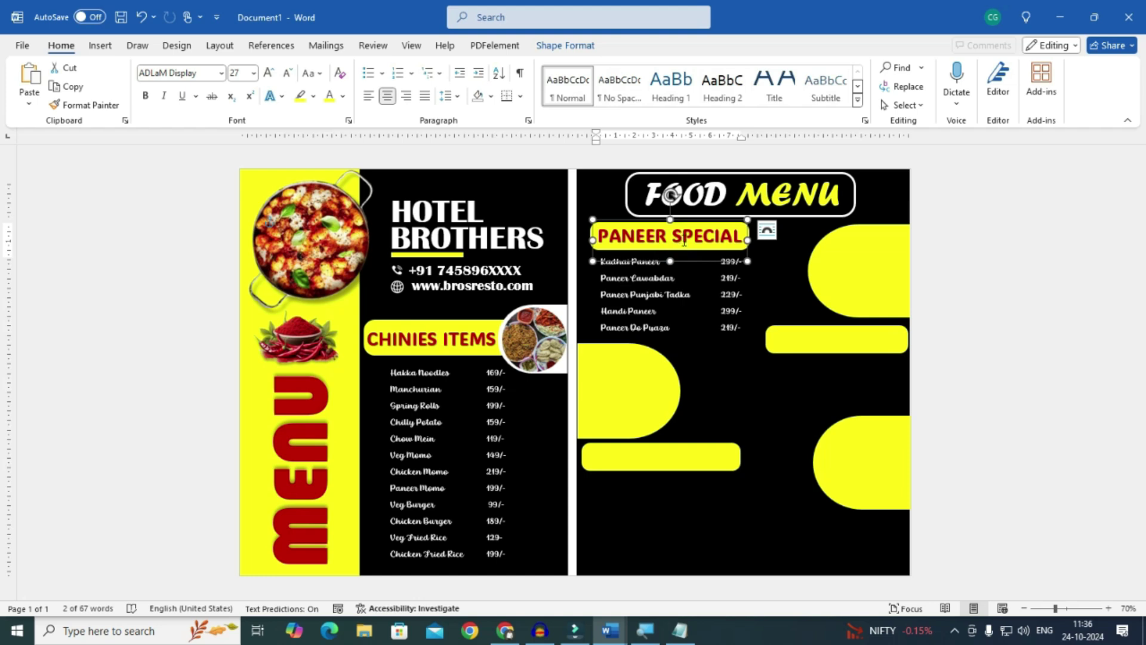
pyautogui.moveTo(696, 264); pyautogui.dragTo(865, 366)
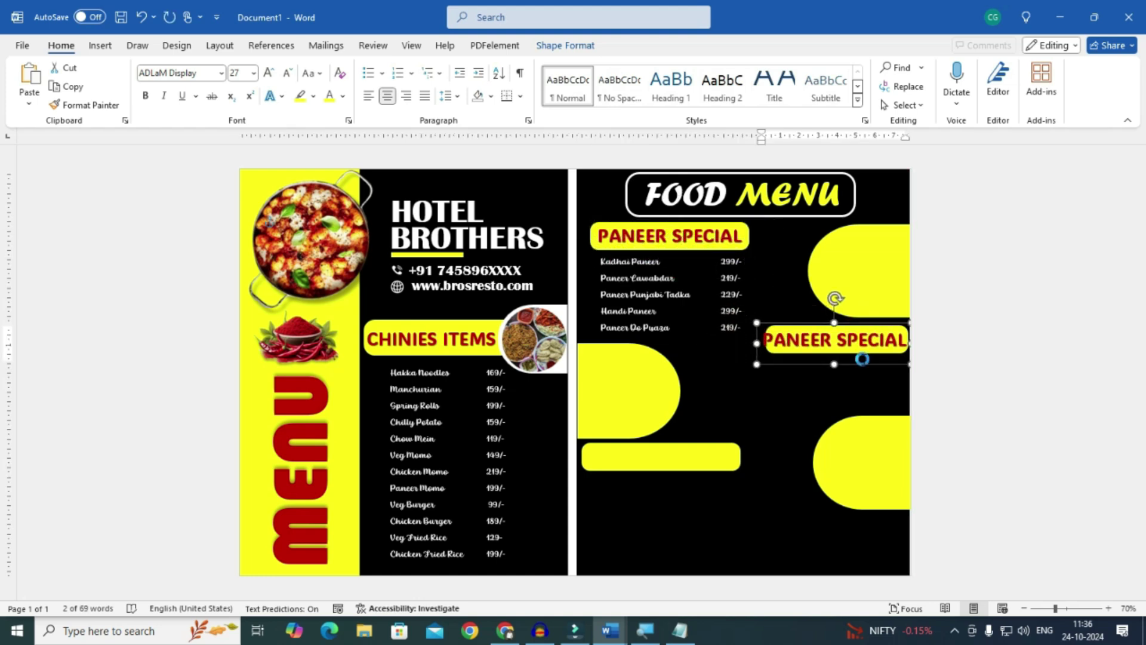
pyautogui.moveTo(852, 371); pyautogui.dragTo(679, 483)
# - Change the heading below the upper right yellow shape to RICE SPECIAL and nudge it left to centre it on its bar
pyautogui.write('RICE')
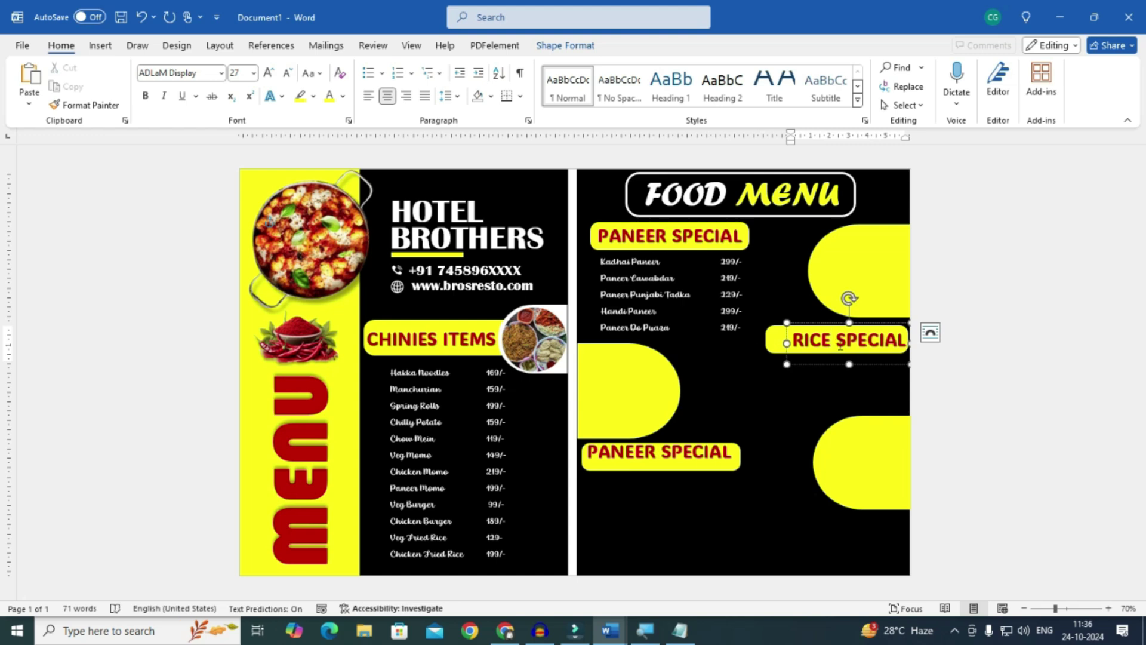
pyautogui.press('Escape')
pyautogui.press('Left')
pyautogui.press('Left')
pyautogui.press('Left')
pyautogui.press('Left')
pyautogui.press('Left')
pyautogui.press('Left')
pyautogui.press('Left')
pyautogui.press('Left')
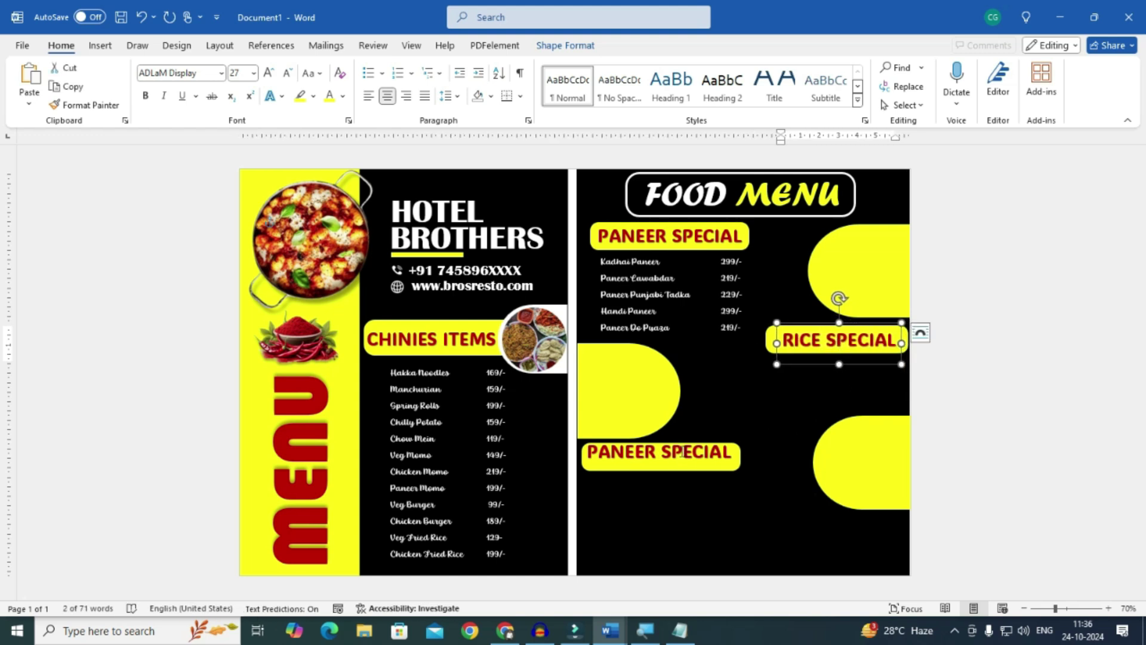
# - Move the lower right yellow shape down and place a copy of the paneer price list below RICE SPECIAL, against the panel's right edge
pyautogui.moveTo(882, 461); pyautogui.dragTo(881, 506)
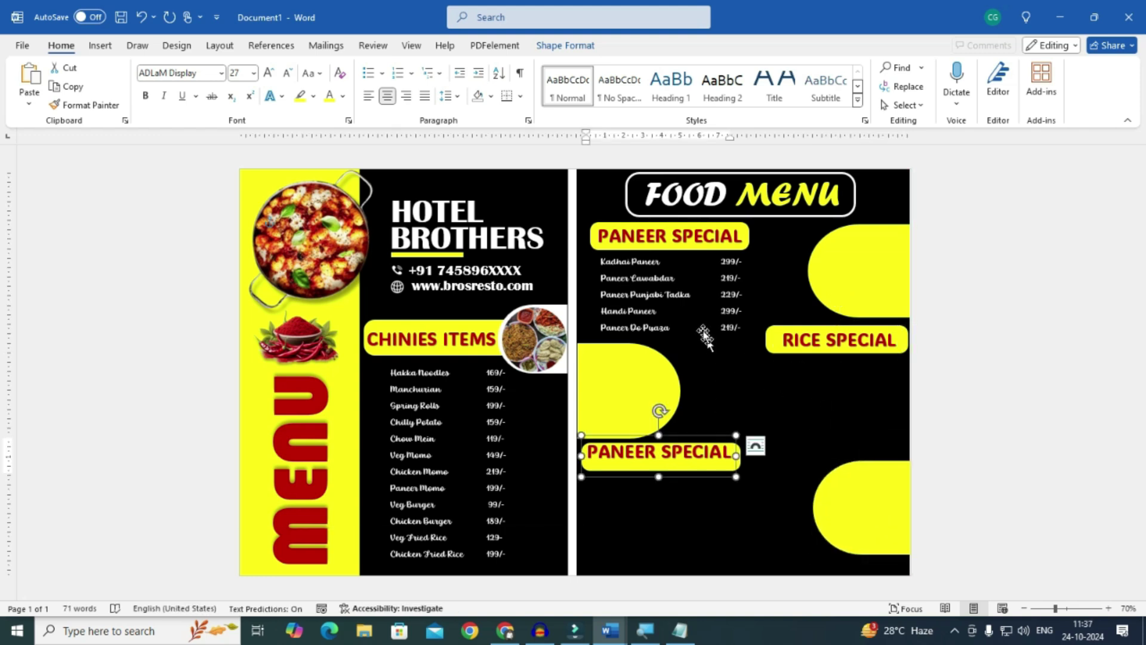
pyautogui.click(705, 336)
pyautogui.moveTo(706, 313); pyautogui.dragTo(827, 443)
pyautogui.press('Right')
pyautogui.press('Right')
pyautogui.press('Right')
pyautogui.press('Right')
pyautogui.press('Right')
pyautogui.press('Right')
pyautogui.press('Right')
pyautogui.press('Right')
pyautogui.press('Right')
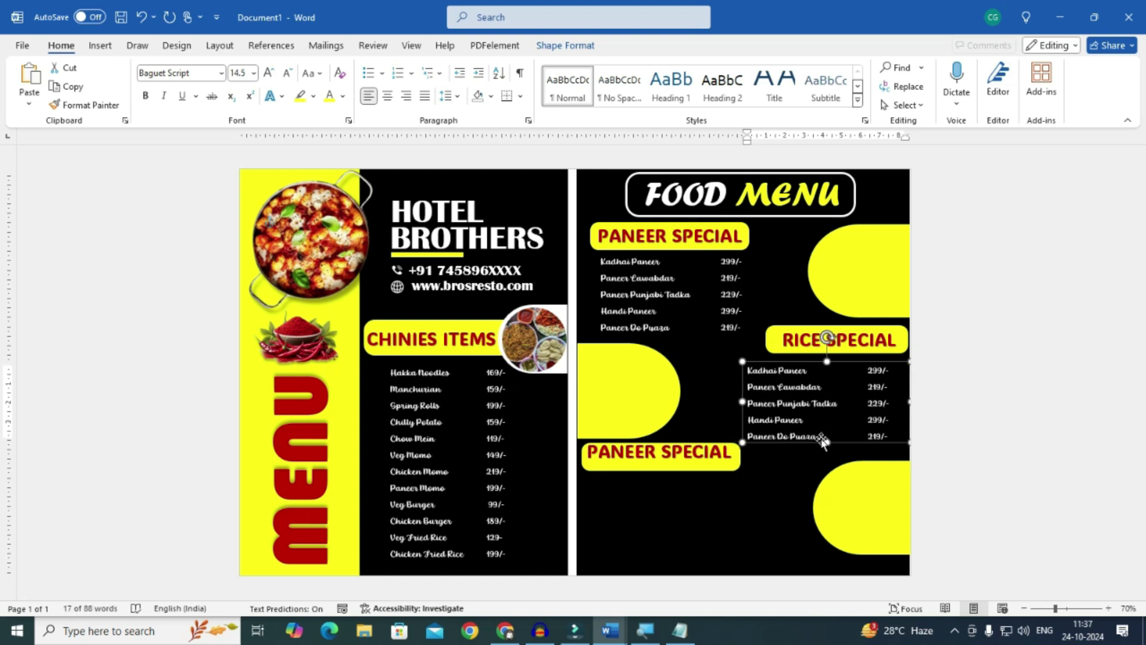
# - Replace the list below RICE SPECIAL with the Notepad rice items, Veg Biryani to Mashroom Pulao, and align their prices in one column
pyautogui.hotkey('alt', 'Tab')
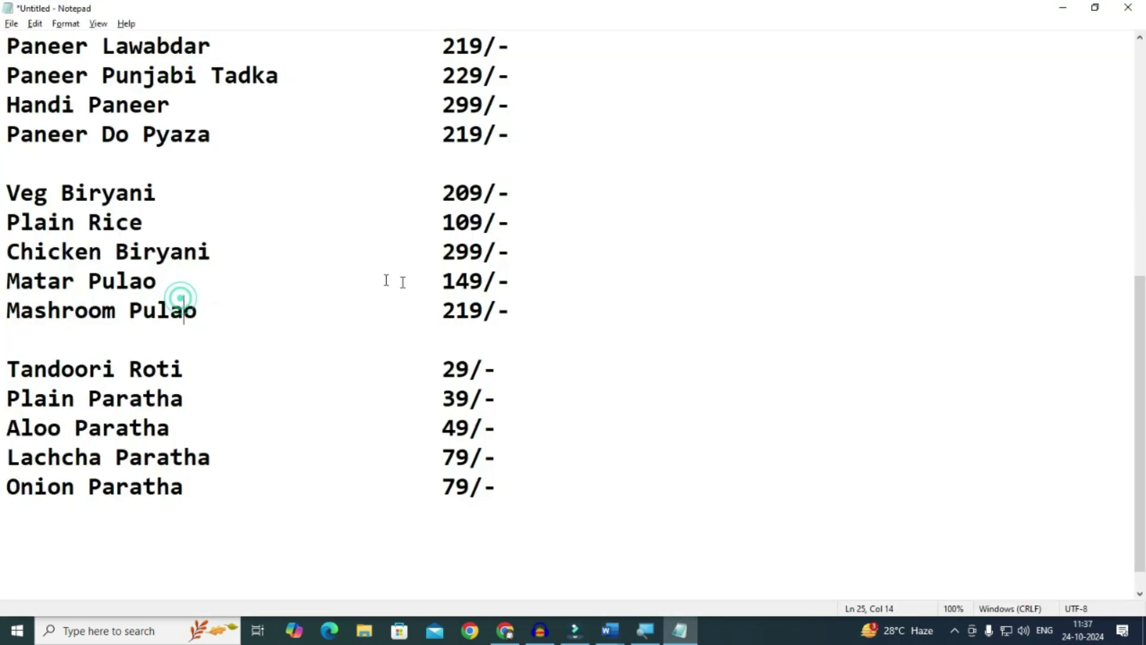
pyautogui.moveTo(518, 314); pyautogui.dragTo(11, 190)
pyautogui.hotkey('ctrl', 'c')
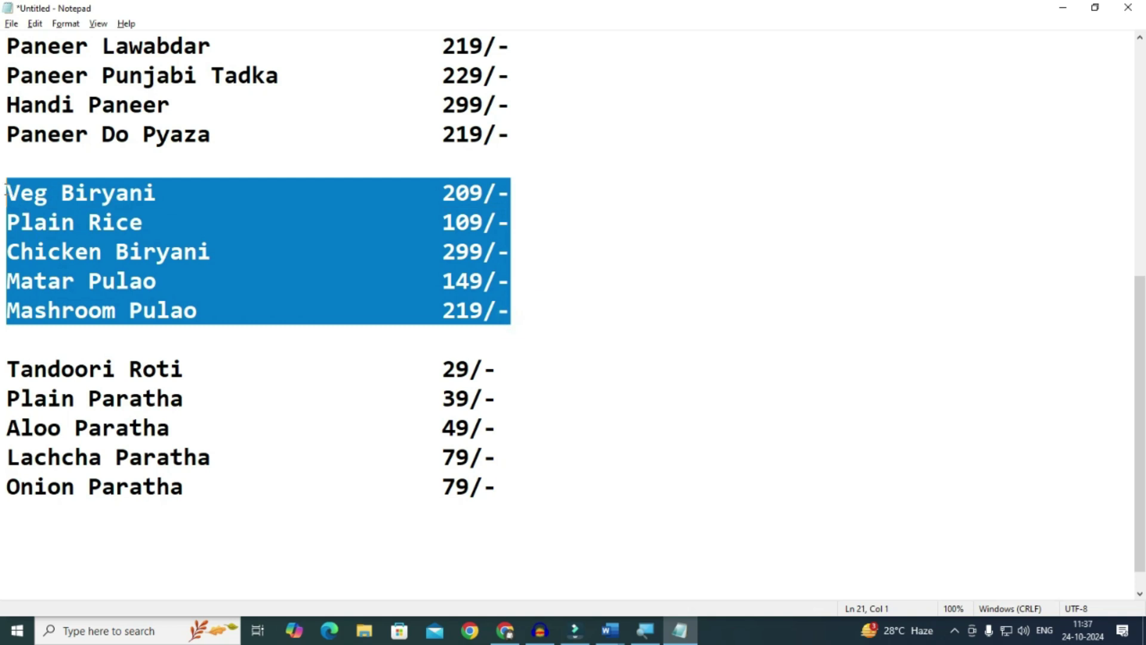
pyautogui.hotkey('alt', 'Tab')
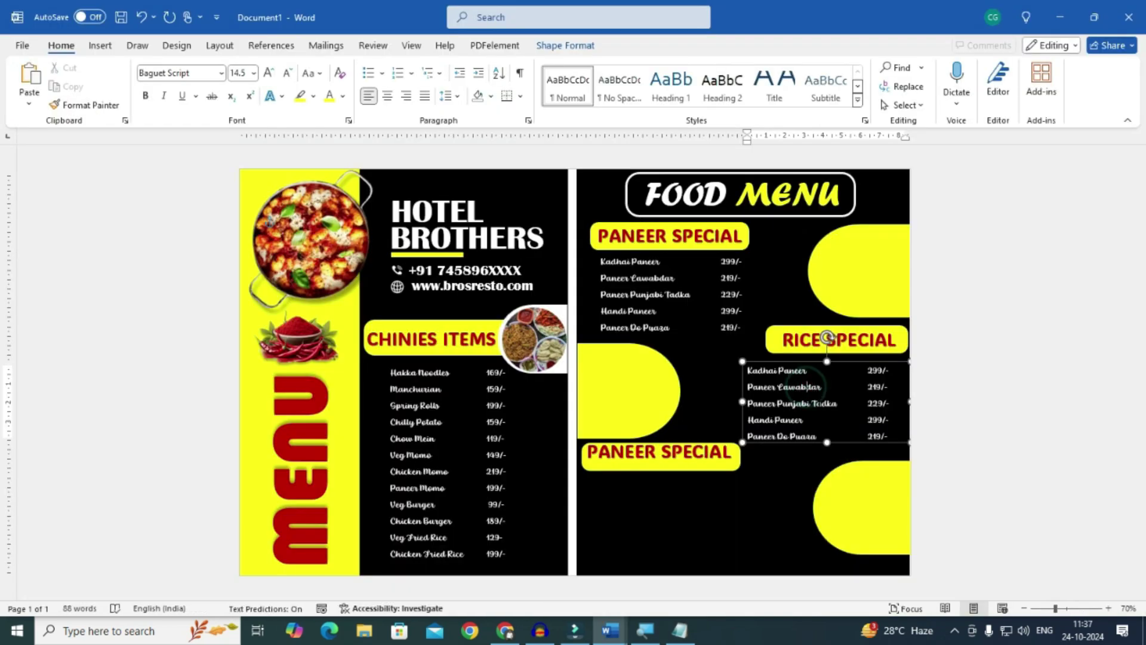
pyautogui.hotkey('ctrl', 'a')
pyautogui.hotkey('ctrl', 'v')
pyautogui.click(841, 388)
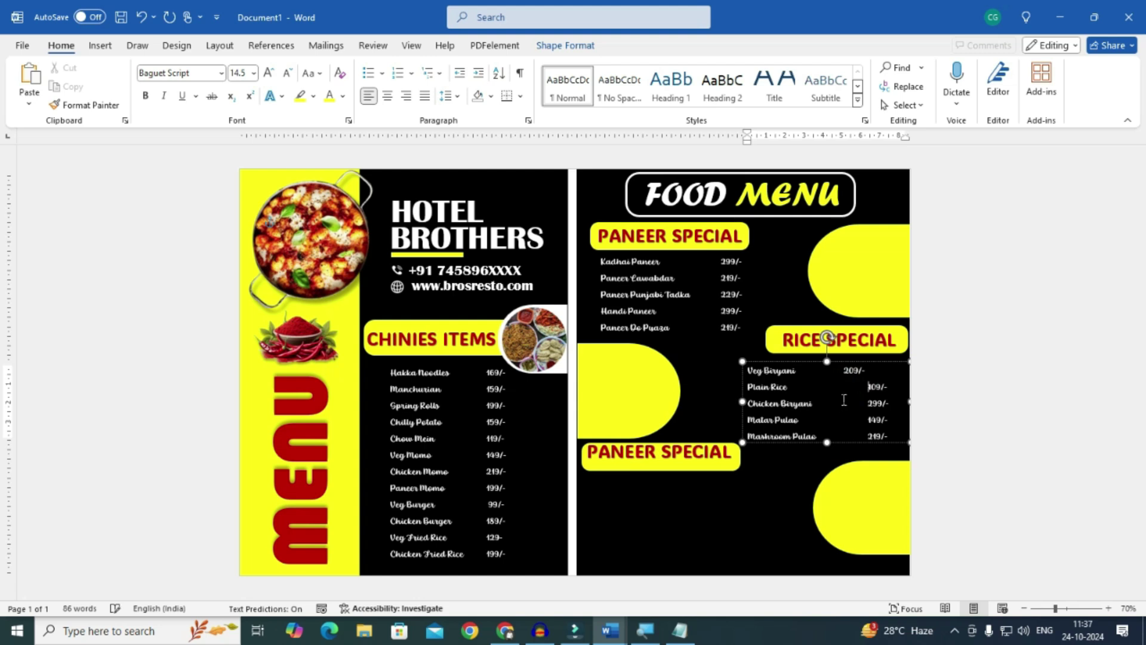
pyautogui.press('Tab')
# - Place a copy of the rice price list below the lower PANEER SPECIAL heading
pyautogui.click(794, 445)
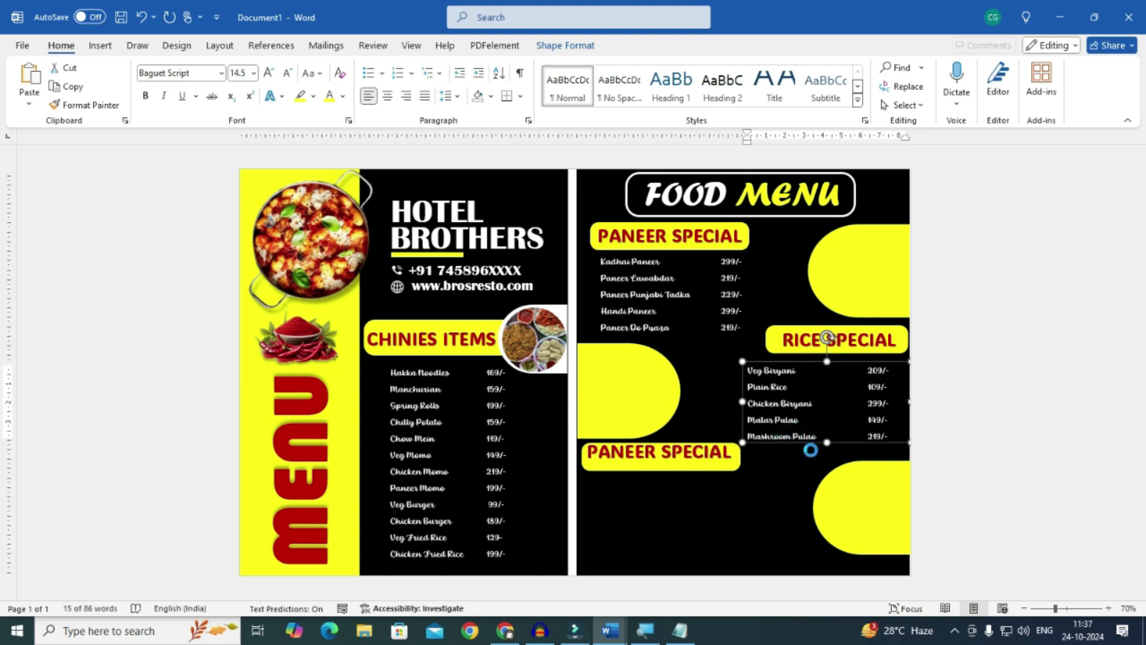
pyautogui.hotkey('ctrl', 'v')
pyautogui.moveTo(813, 450); pyautogui.dragTo(656, 572)
# - Nudge the lower PANEER SPECIAL heading down to centre it vertically on its yellow bar
pyautogui.click(637, 458)
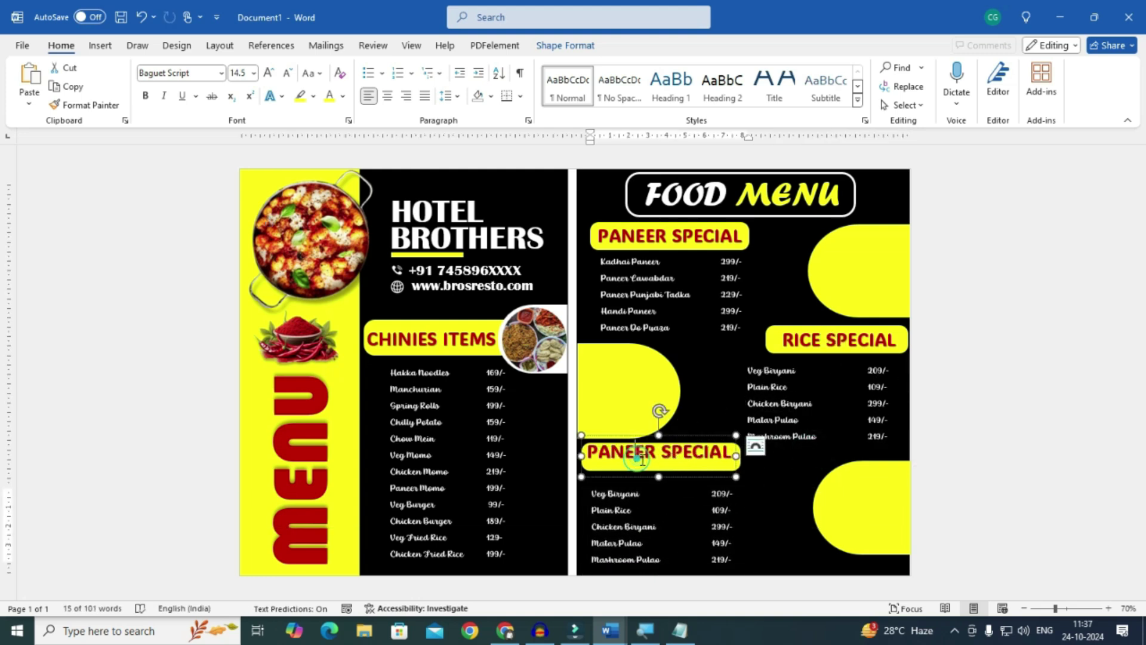
pyautogui.press('Escape')
pyautogui.press('Down')
pyautogui.press('Down')
pyautogui.press('Down')
pyautogui.press('Down')
pyautogui.press('Down')
pyautogui.press('Down')
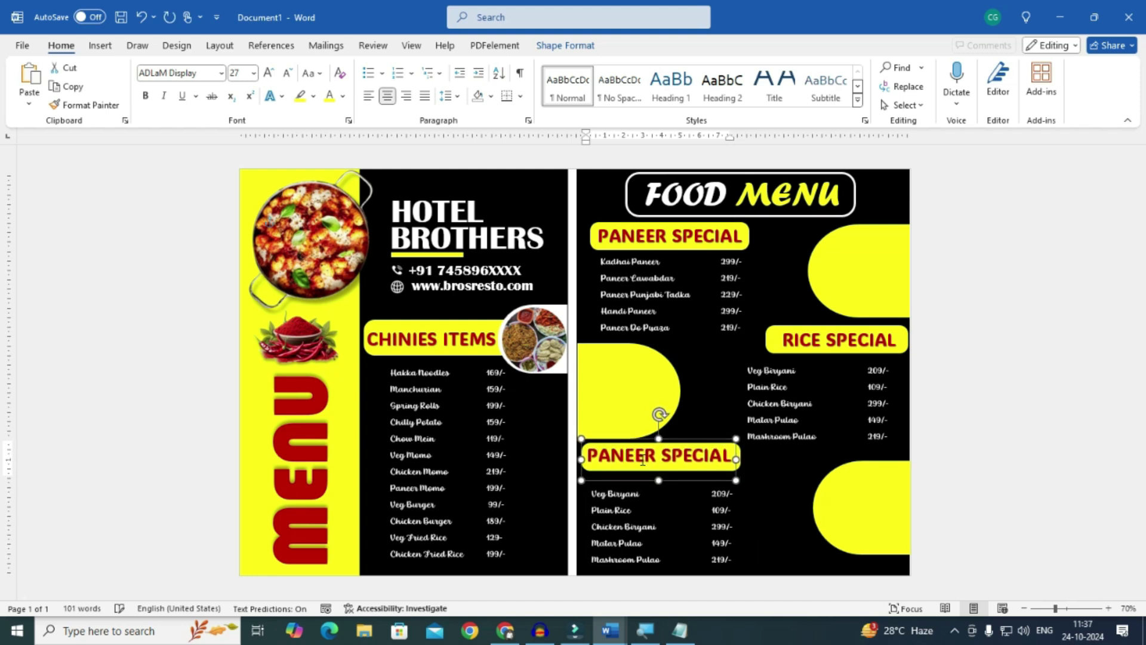
# - Change the lower PANEER SPECIAL heading to ROTI ITEMS and shift it slightly right together with its yellow bar
pyautogui.tripleClick(640, 457)
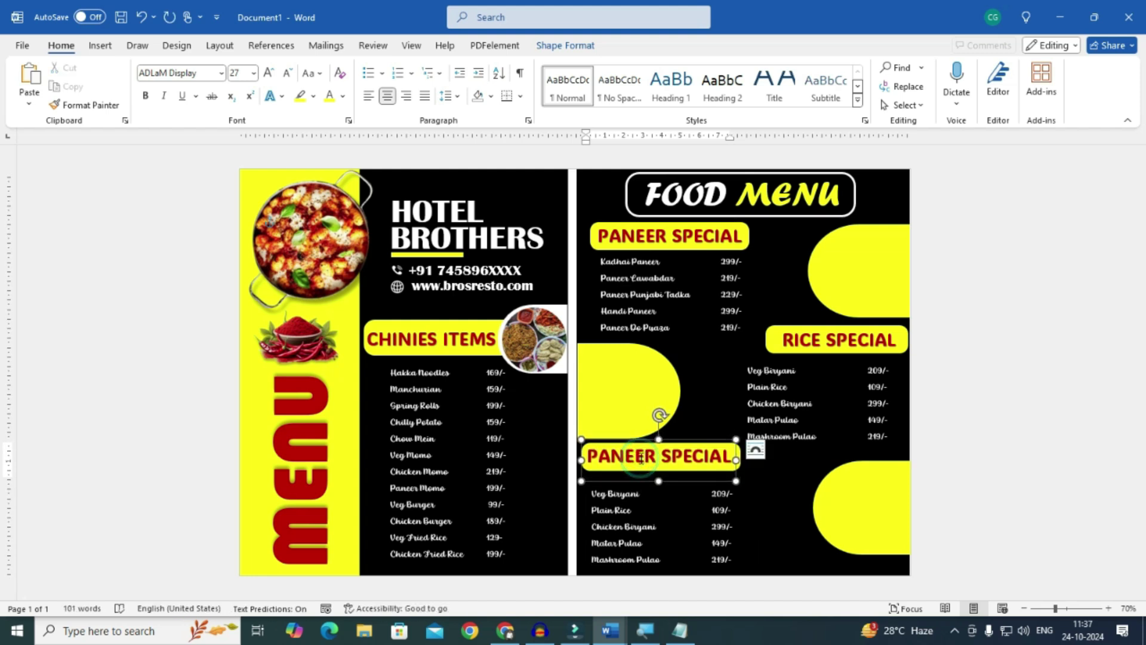
pyautogui.write('ROTI')
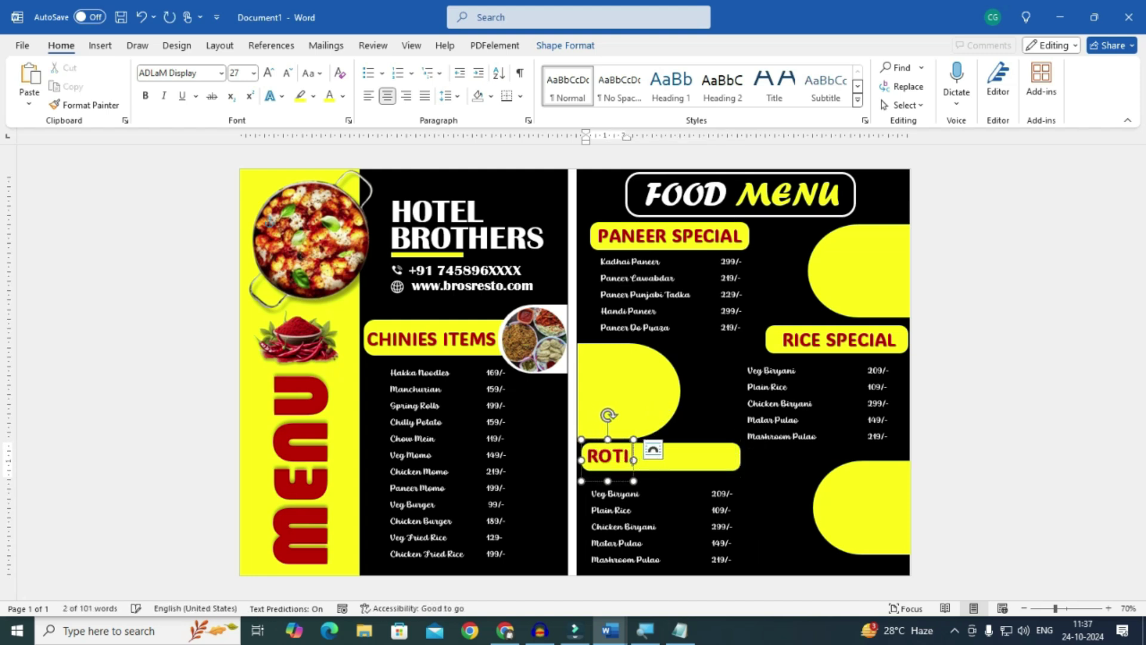
pyautogui.write(' ITEMS')
pyautogui.press('Escape')
pyautogui.press('Right')
pyautogui.press('Down')
pyautogui.press('Up')
pyautogui.click(734, 469)
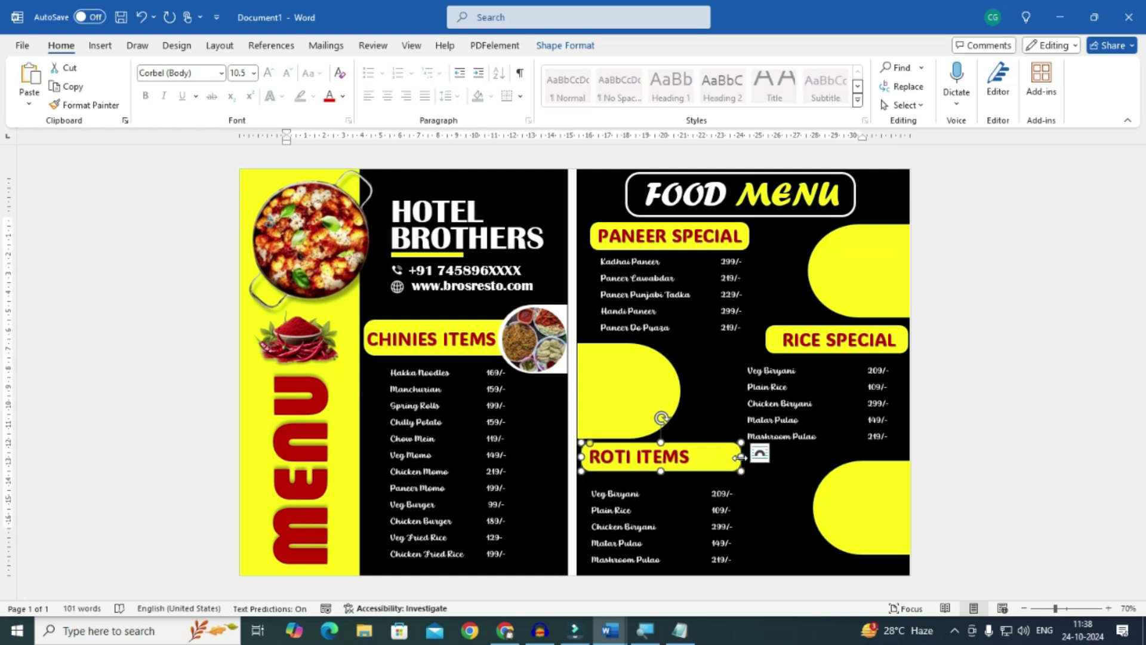
pyautogui.click(615, 241)
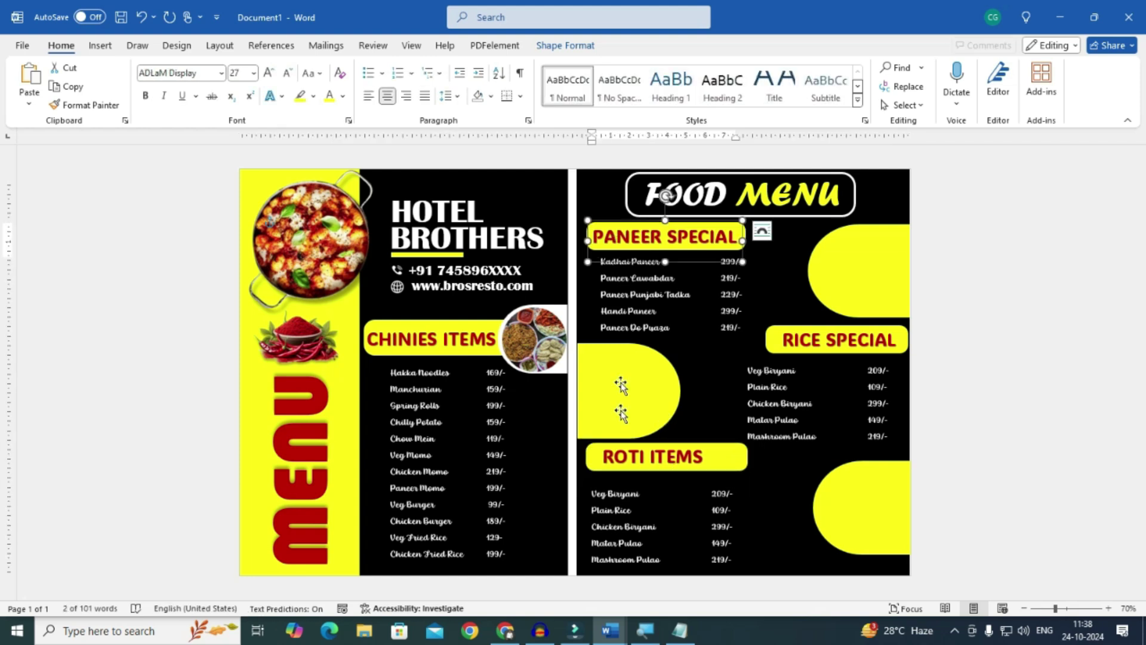
# - Enlarge the item lists on the right-hand panel to 16.5 pt and adjust their price spacing and positions
pyautogui.scroll(6, 646, 519)
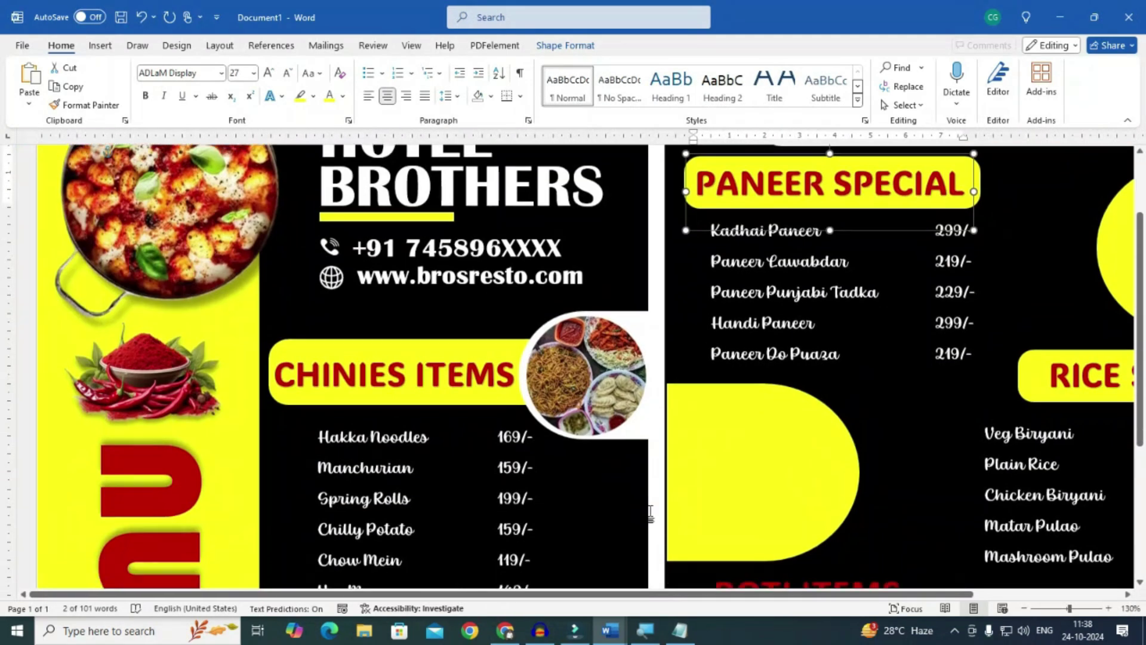
pyautogui.scroll(-4, 648, 512)
pyautogui.click(708, 492)
pyautogui.click(743, 431)
pyautogui.press('BackSpace')
pyautogui.moveTo(845, 540); pyautogui.dragTo(846, 568)
pyautogui.click(860, 542)
pyautogui.press('BackSpace')
pyautogui.click(791, 389)
pyautogui.hotkey('ctrl', ']')
pyautogui.moveTo(791, 389); pyautogui.dragTo(791, 386)
pyautogui.scroll(-6, 791, 386)
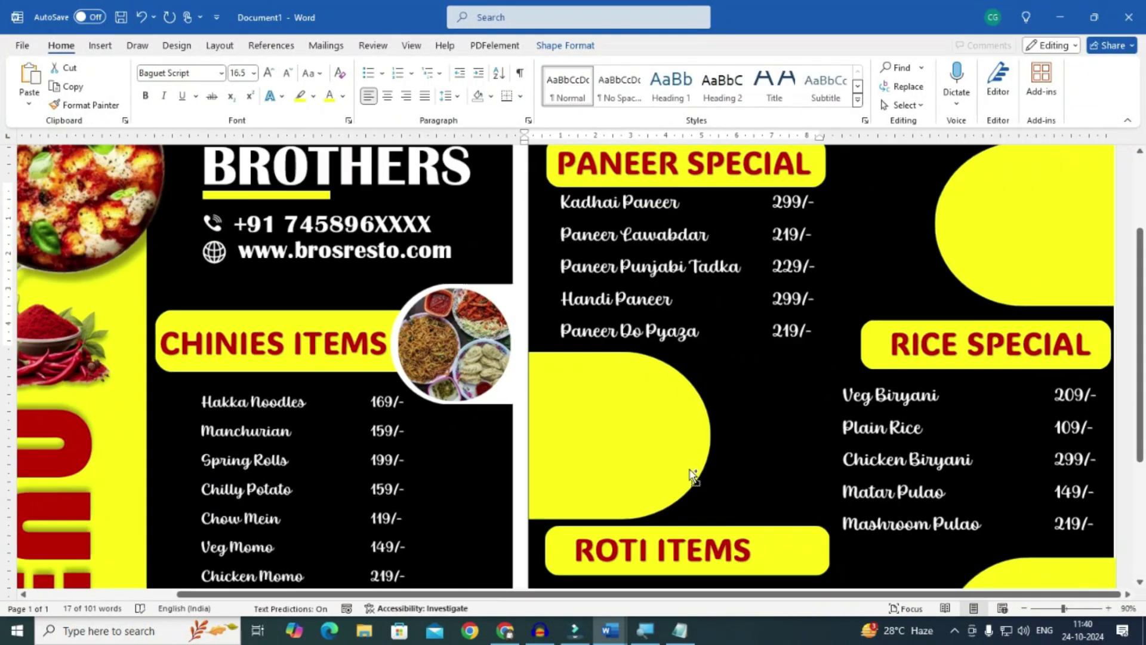
# - Copy the round CHINIES ITEMS food picture onto the upper right yellow shape and enlarge it to 4.85 cm across
pyautogui.click(629, 345)
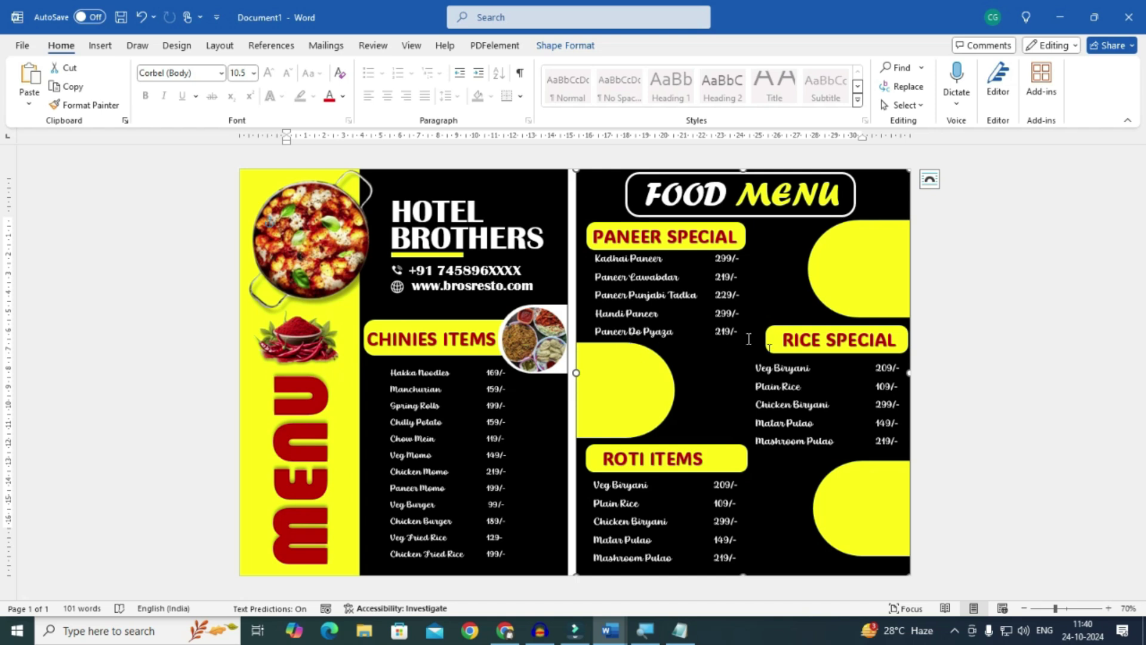
pyautogui.click(528, 362)
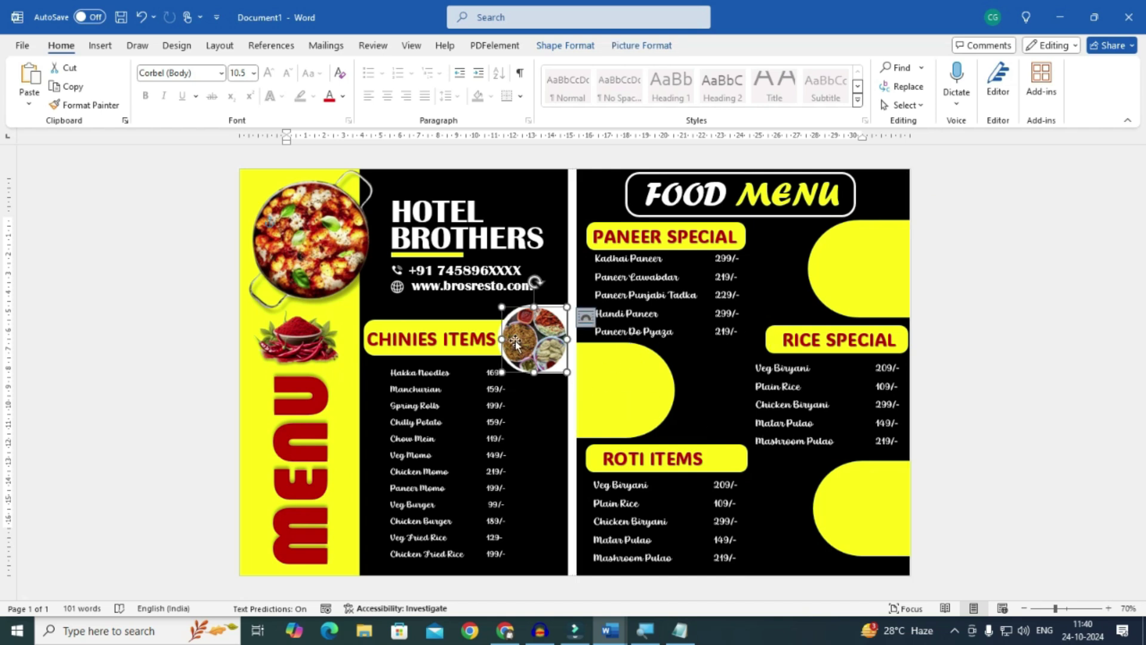
pyautogui.hotkey('ctrl', 'c')
pyautogui.hotkey('ctrl', 'v')
pyautogui.moveTo(537, 341); pyautogui.dragTo(895, 311)
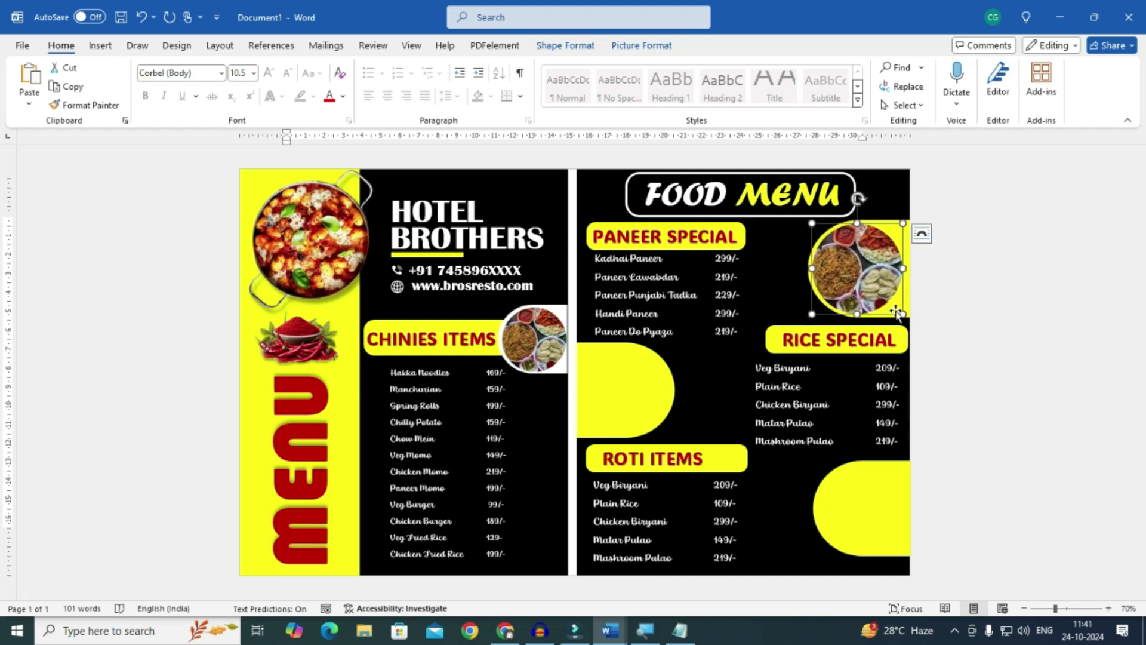
pyautogui.press('Left')
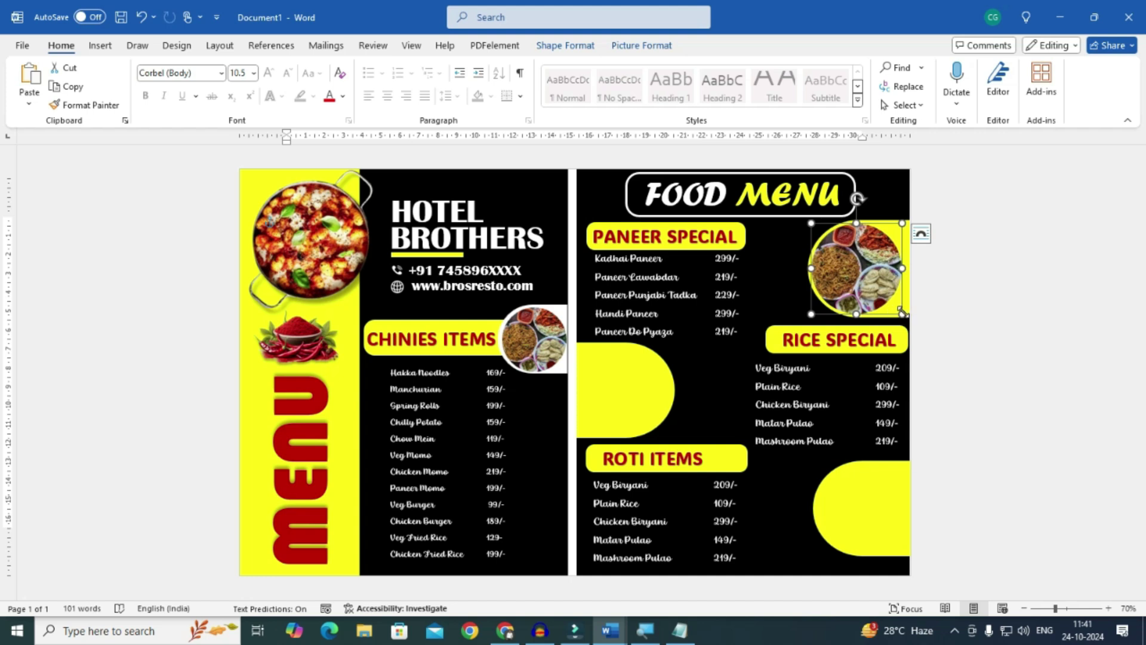
pyautogui.moveTo(902, 312); pyautogui.dragTo(904, 315)
pyautogui.press('Up')
pyautogui.press('Right')
# - Duplicate the enlarged round food picture onto the yellow shape above ROTI ITEMS and nudge it into place
pyautogui.moveTo(871, 298); pyautogui.dragTo(640, 400)
pyautogui.press('Up')
pyautogui.press('Up')
pyautogui.press('Up')
pyautogui.press('Right')
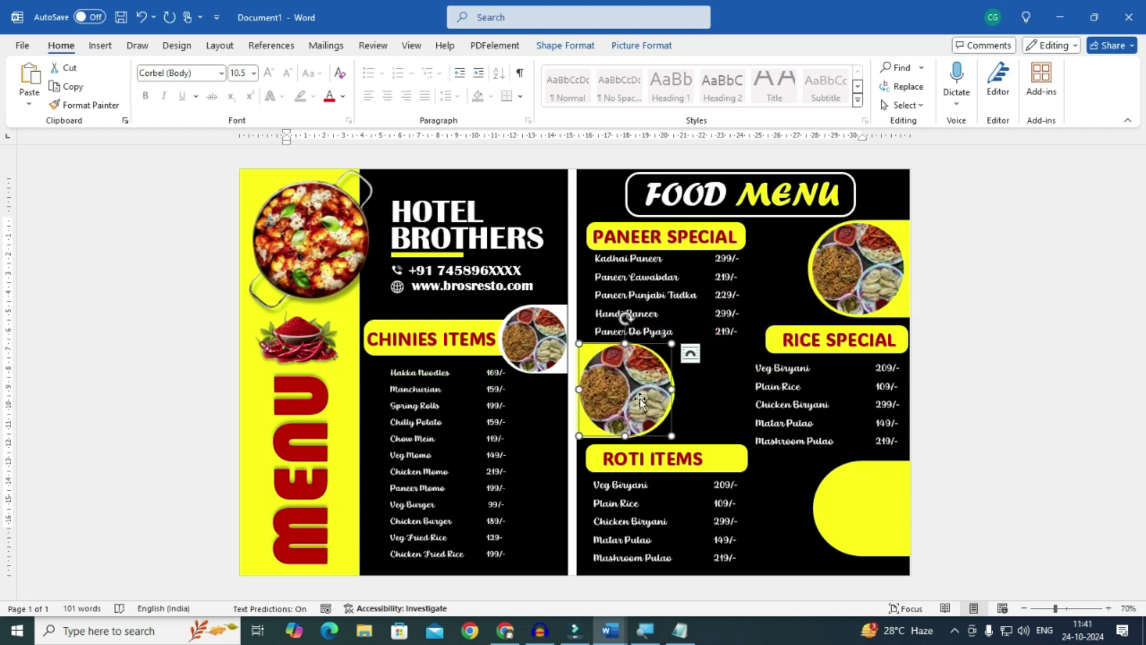
# - Duplicate the enlarged round food picture onto the lower right yellow shape and nudge it left to fit
pyautogui.moveTo(640, 399); pyautogui.dragTo(864, 497)
pyautogui.press('Left')
pyautogui.press('Left')
pyautogui.press('Left')
pyautogui.press('Left')
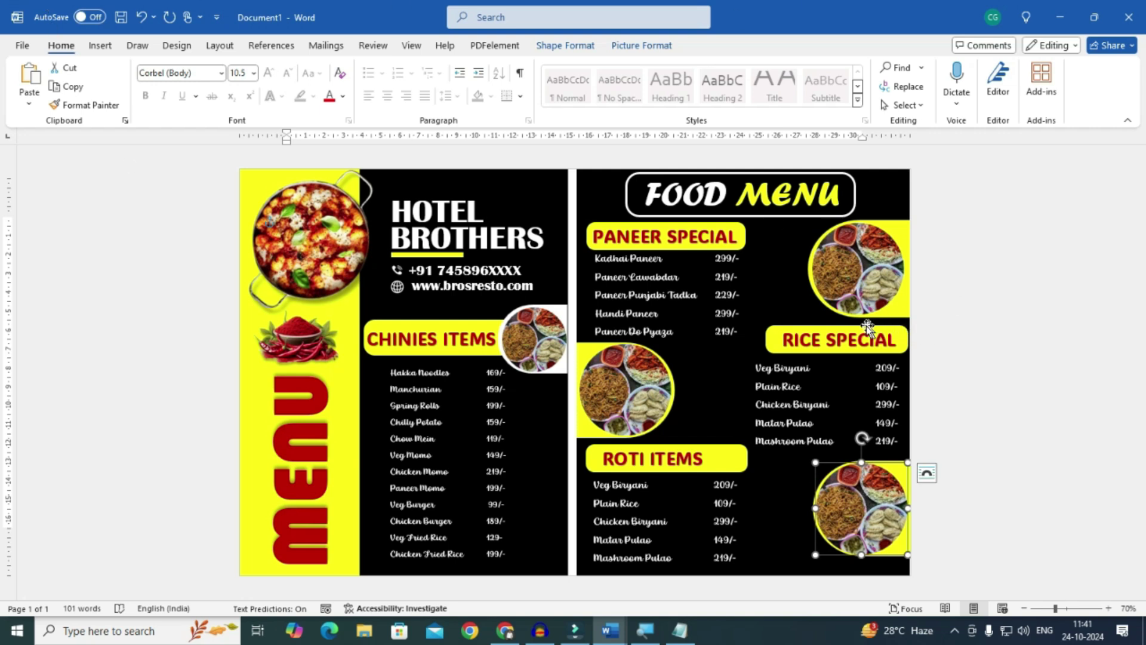
# - Fill the upper right circle beside PANEER SPECIAL with the paneer picture from the FOOD IMGS folder
pyautogui.click(886, 271)
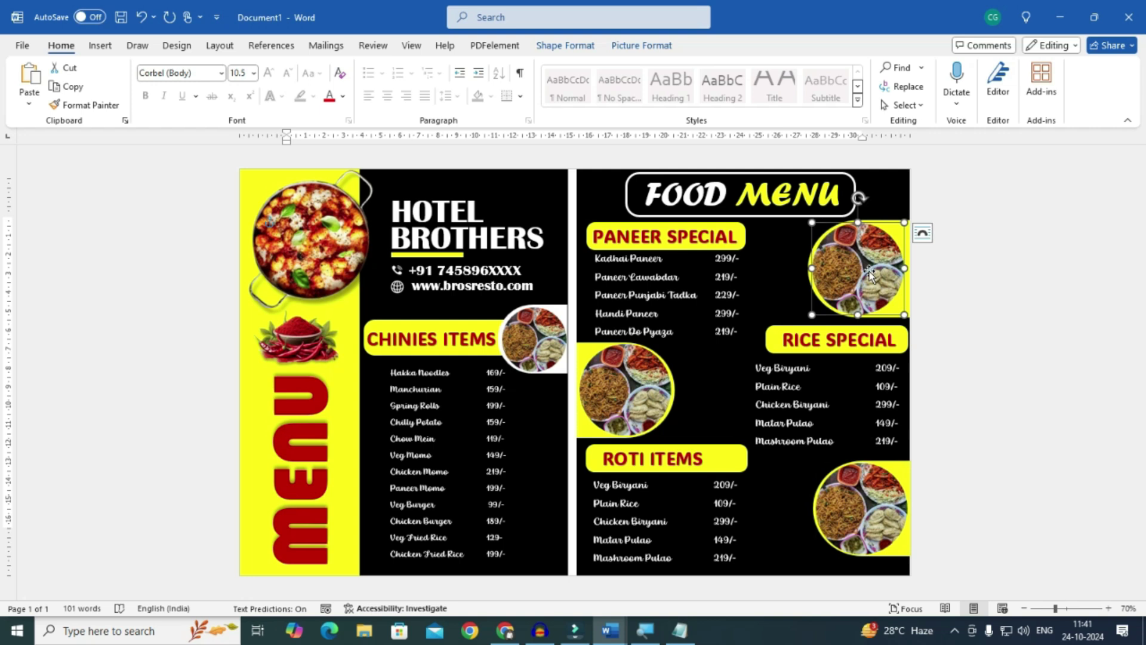
pyautogui.click(561, 49)
pyautogui.click(385, 68)
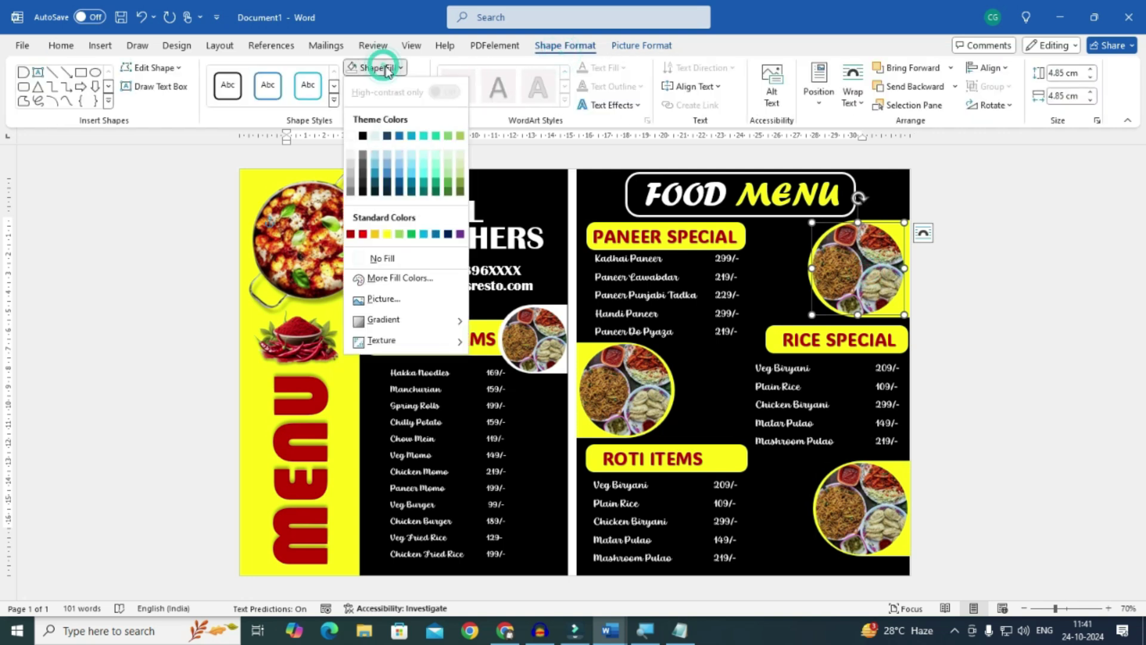
pyautogui.click(383, 299)
pyautogui.click(452, 251)
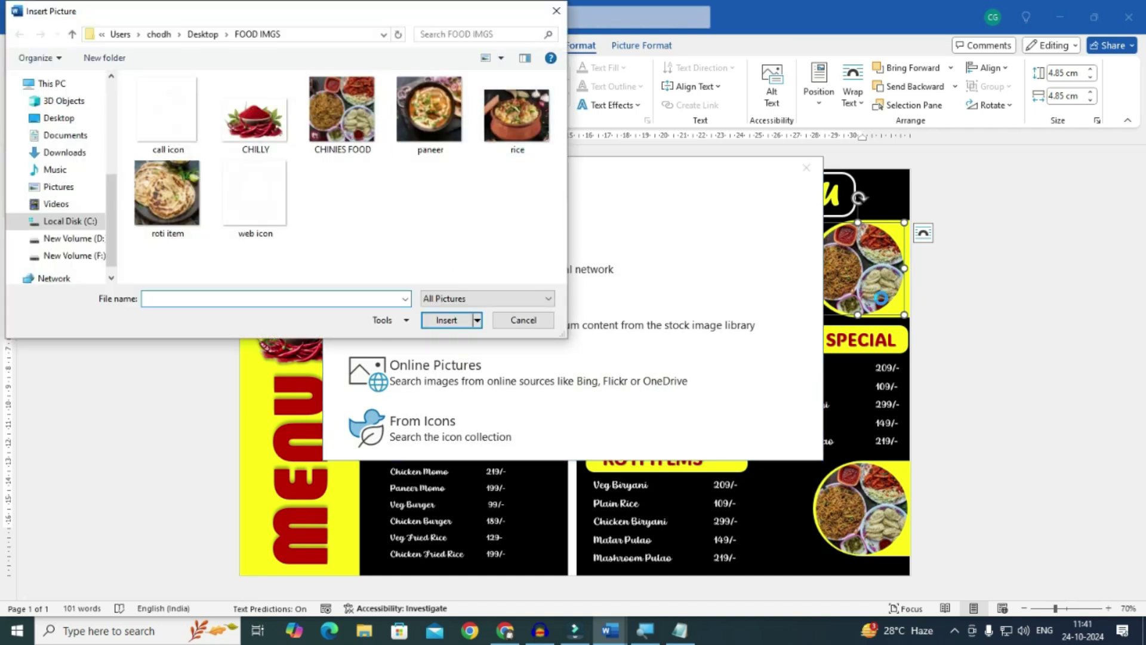
pyautogui.click(430, 111)
pyautogui.click(446, 320)
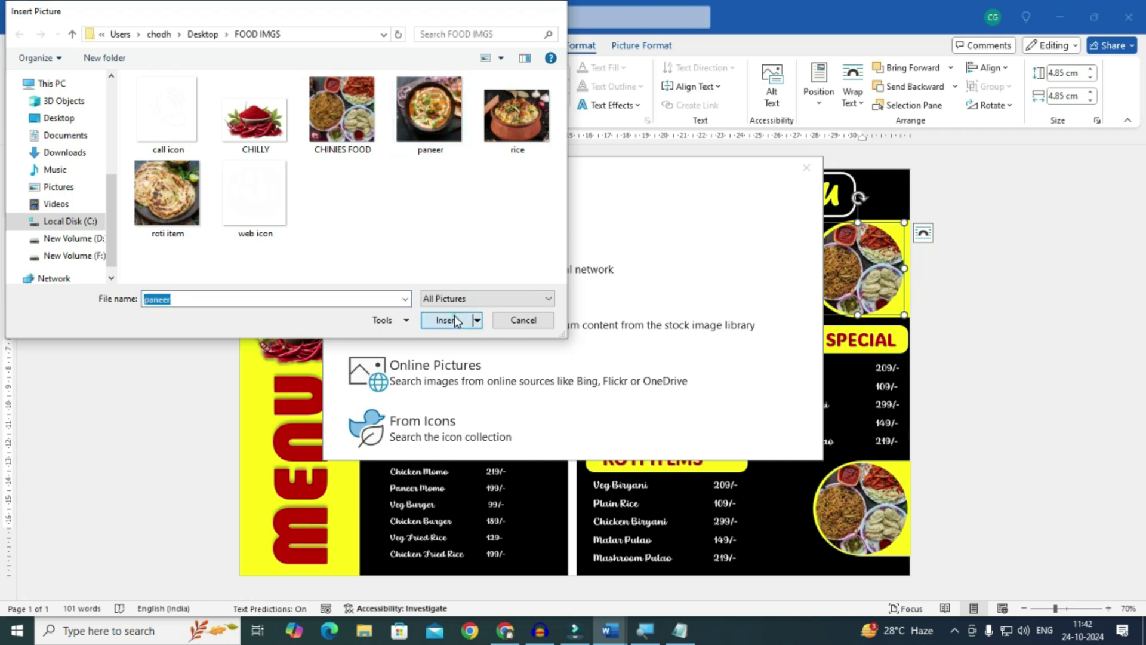
# - Fill the circle above ROTI ITEMS with the rice picture from the FOOD IMGS folder
pyautogui.click(623, 394)
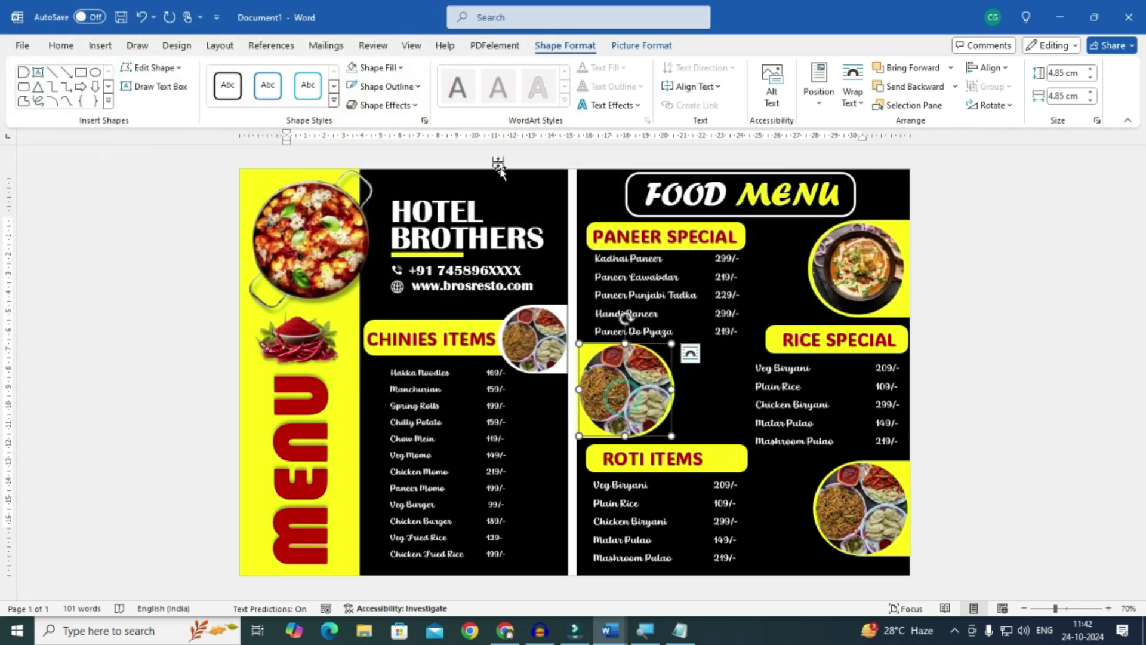
pyautogui.click(394, 71)
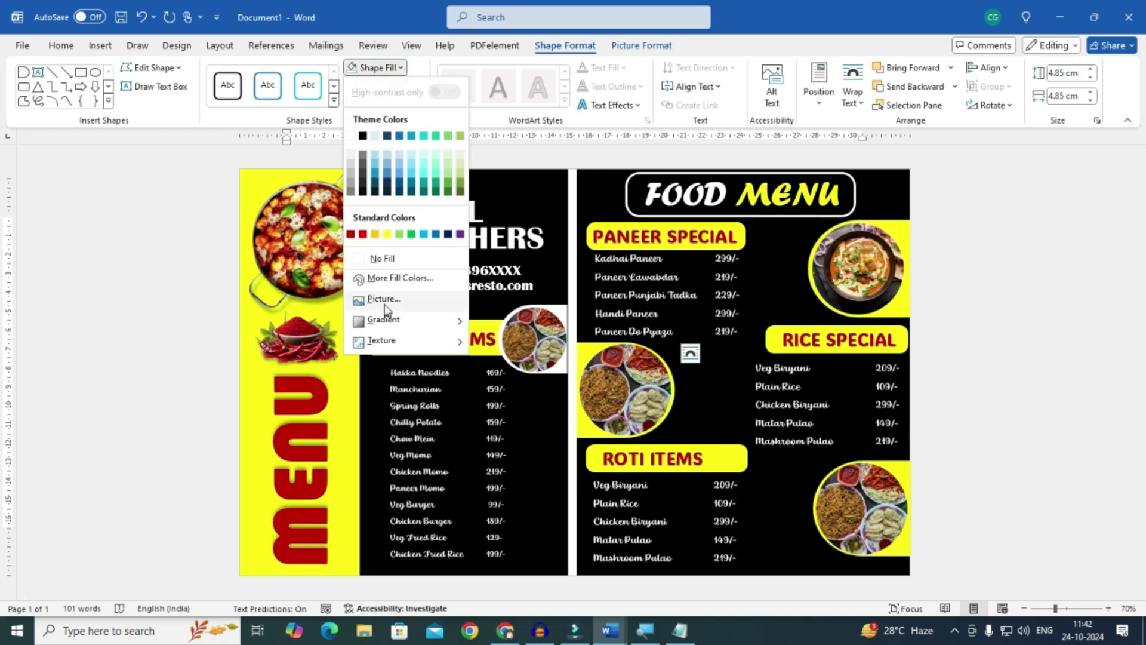
pyautogui.click(384, 298)
pyautogui.click(397, 259)
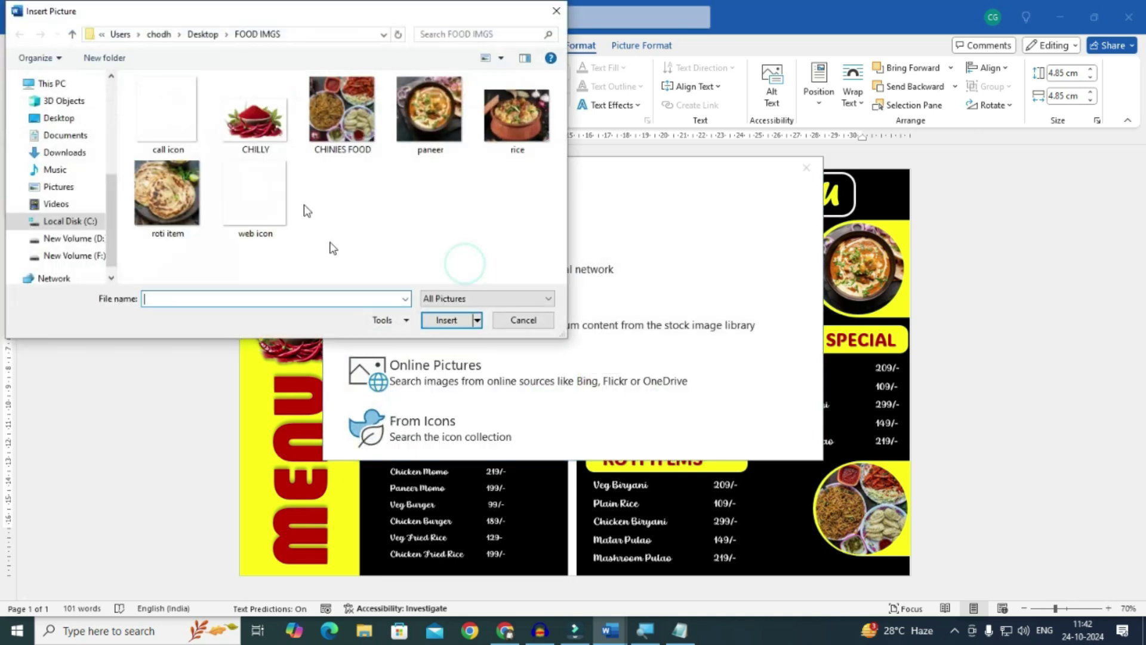
pyautogui.click(493, 137)
pyautogui.click(447, 320)
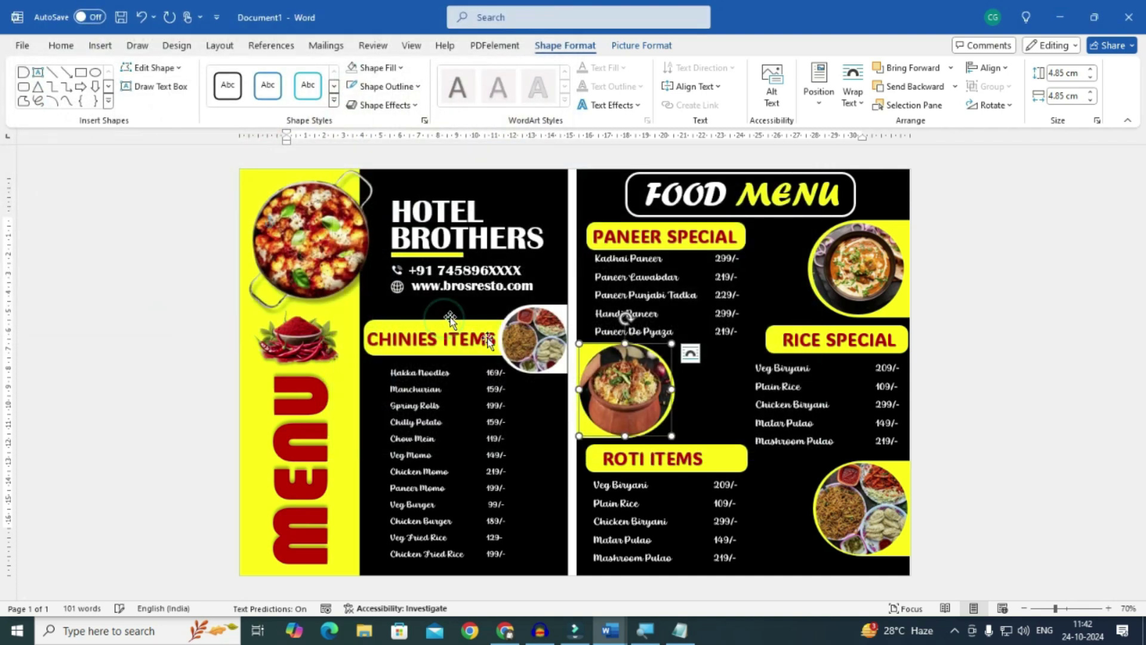
# - Fill the lower right circle with the roti item picture from the FOOD IMGS folder
pyautogui.click(867, 513)
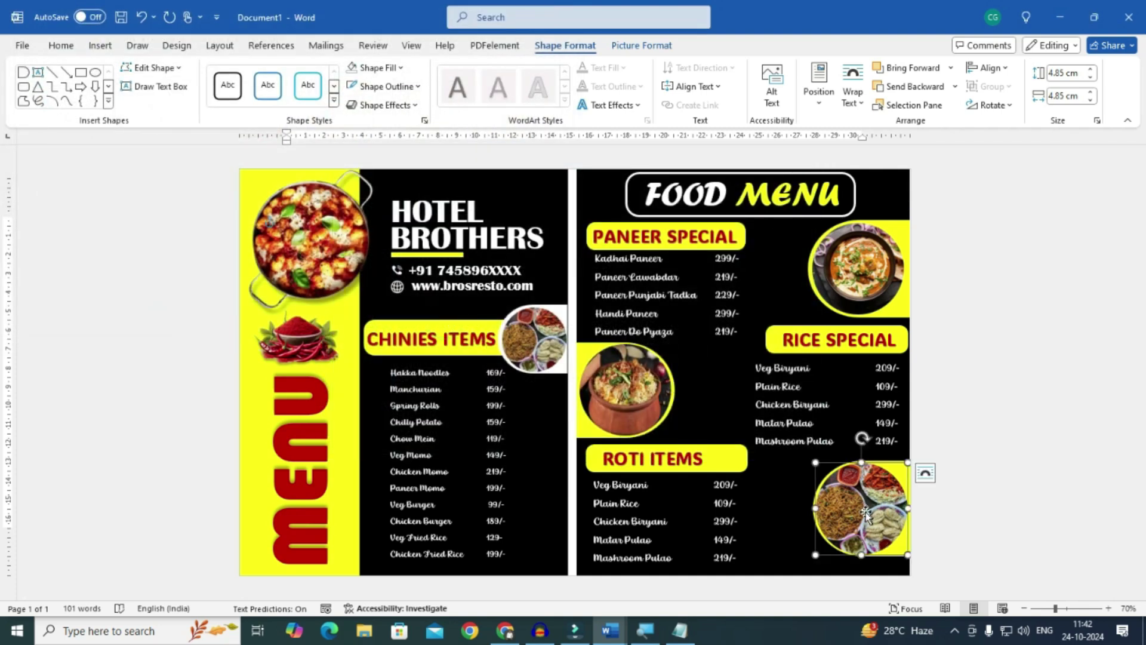
pyautogui.click(391, 68)
pyautogui.click(383, 299)
pyautogui.click(448, 253)
pyautogui.click(167, 197)
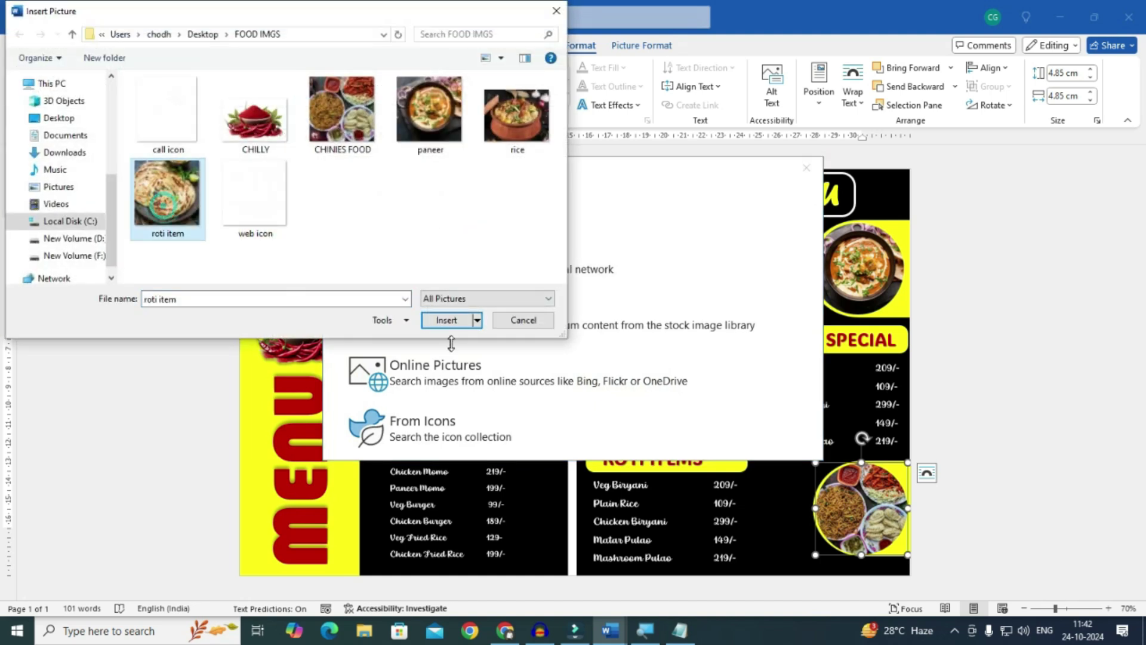
pyautogui.click(447, 321)
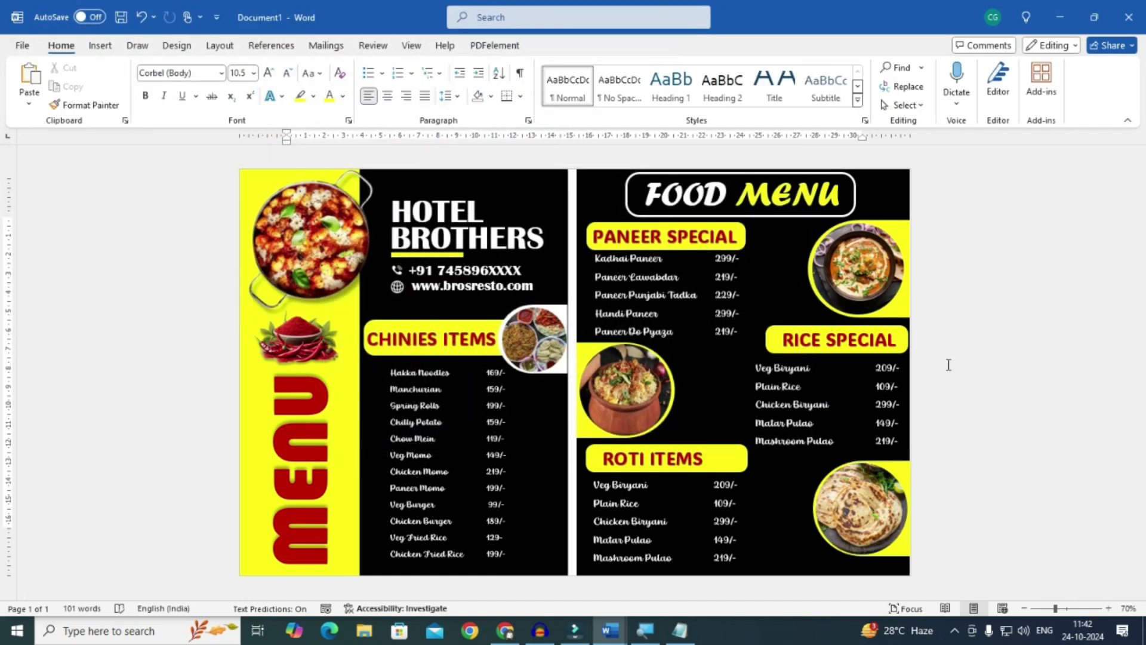